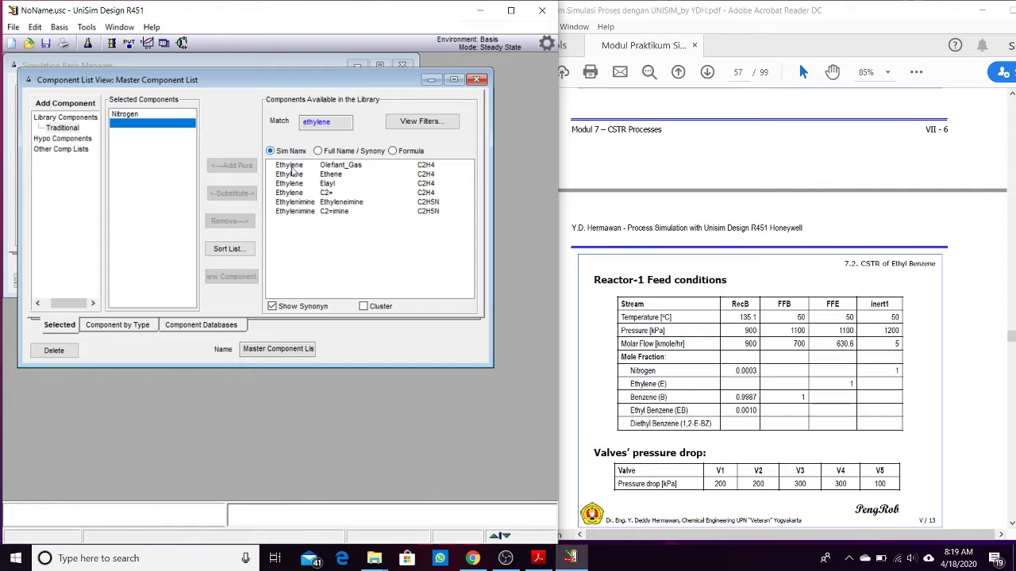
Add Ethylene and Benzene from the component library to the master component list.
left_click(273, 166)
double_click(273, 167)
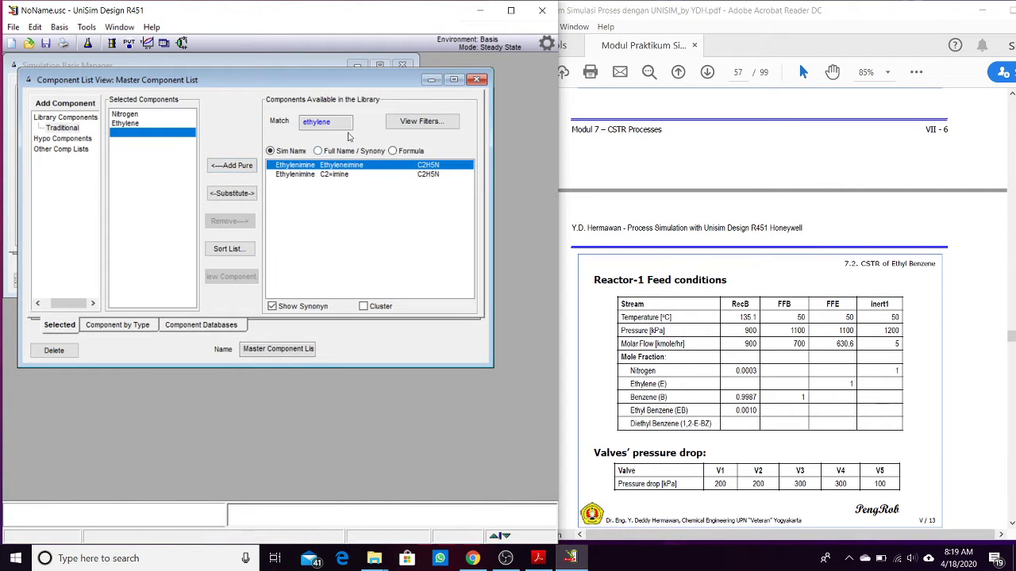
double_click(326, 122)
type("benzene")
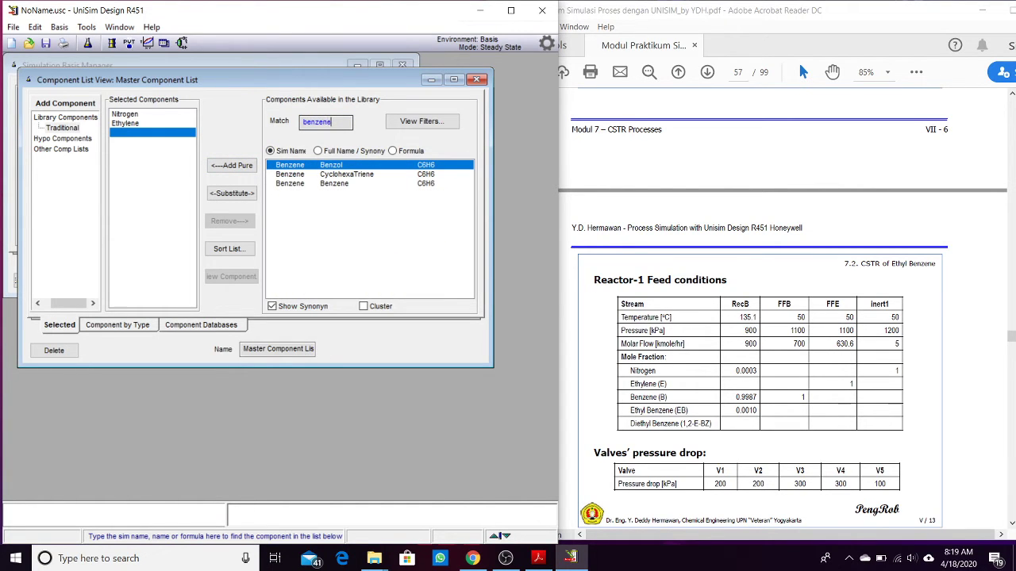
left_click(232, 168)
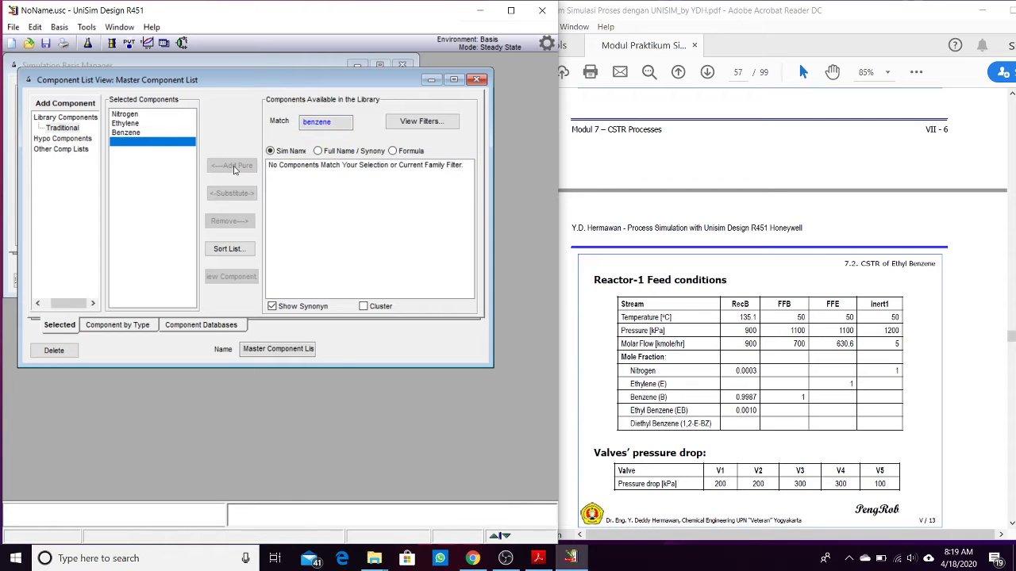
Try to find ethyl benzene in the component library by searching for its name.
double_click(322, 125)
type("eth")
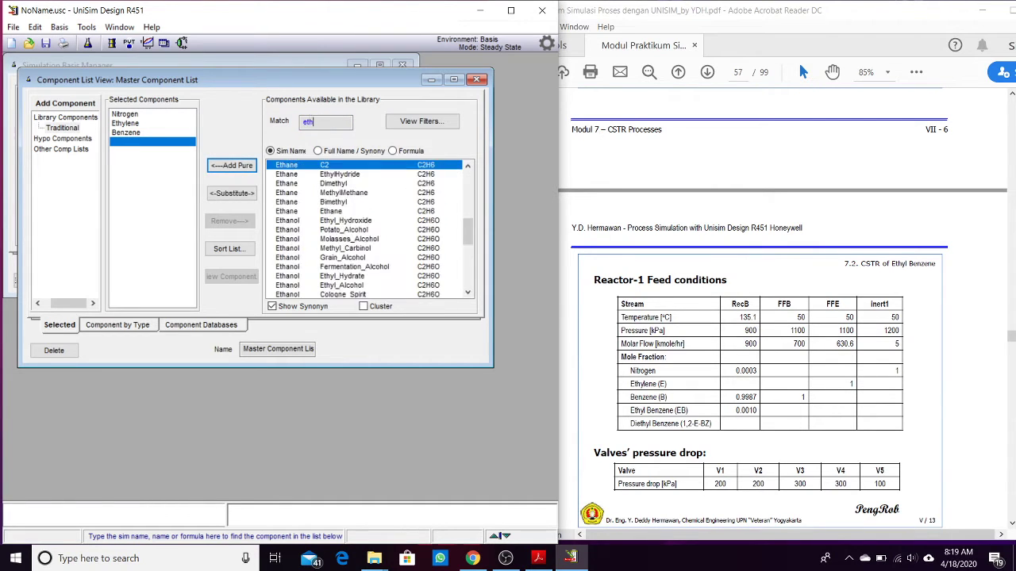
type("yle ben")
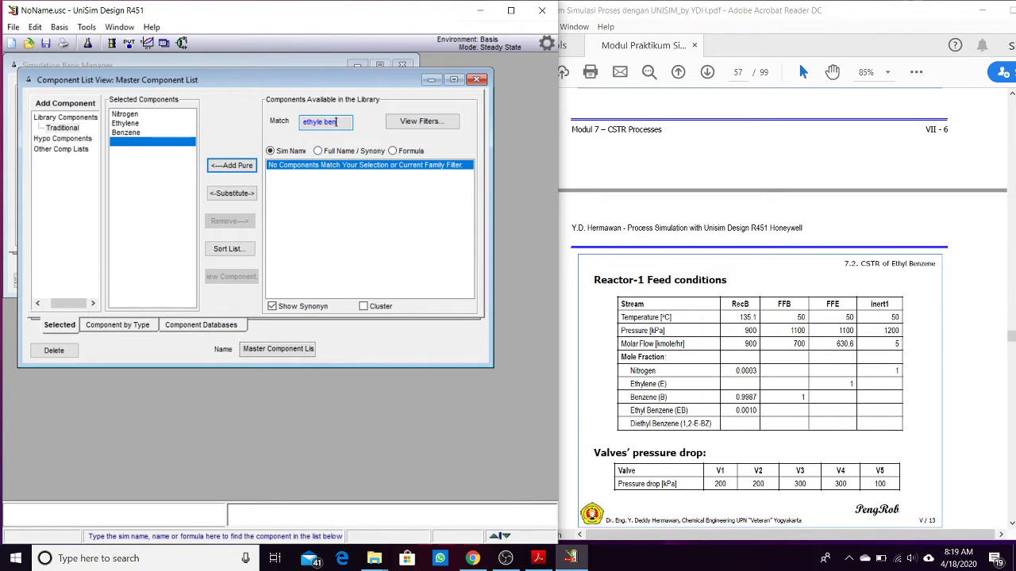
double_click(321, 122)
type("ethyl ben")
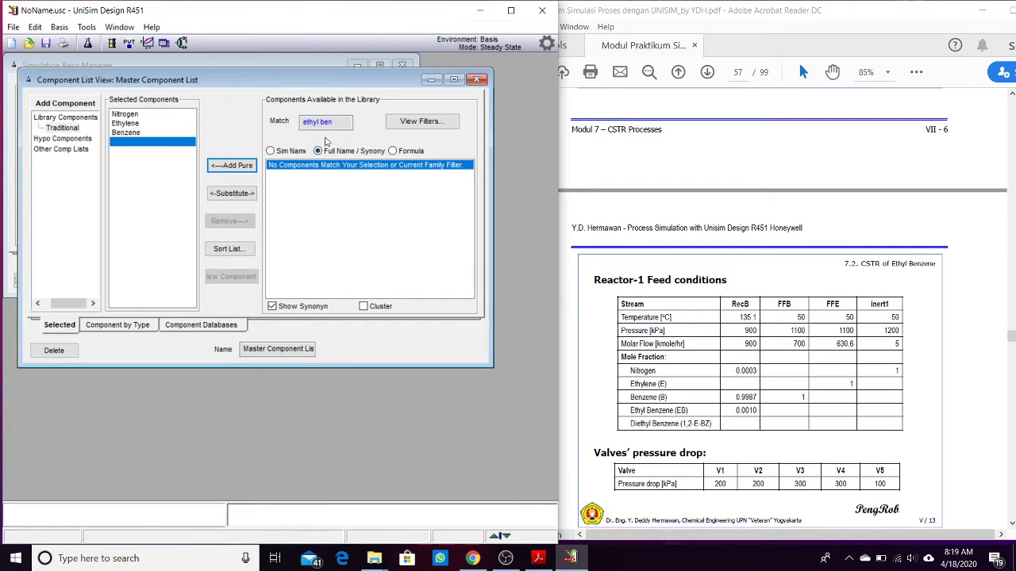
Search the component library by formula for c8h10 and add E-Benzene to the component list.
scroll(698, 251, "up", 10)
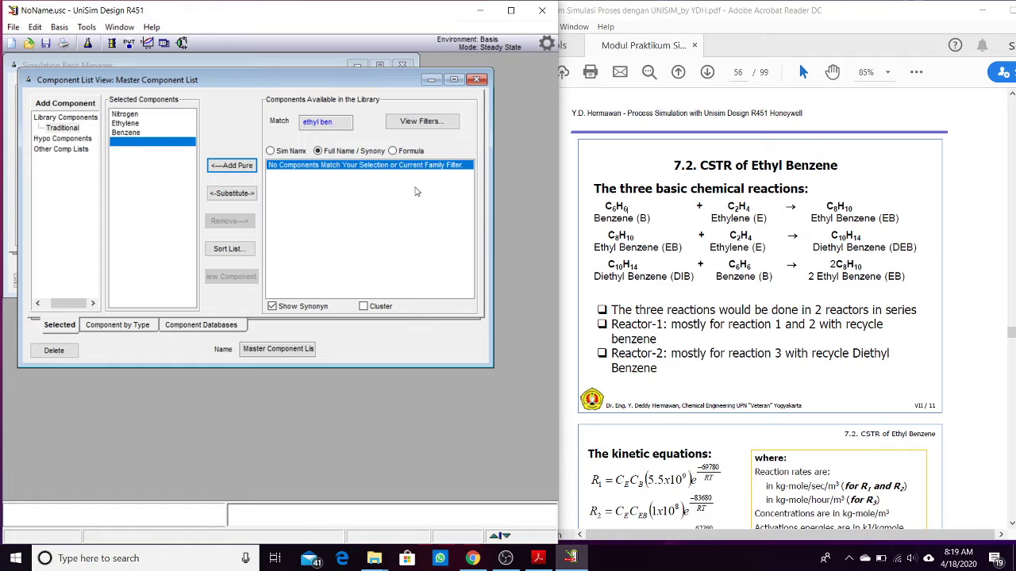
left_click(392, 151)
left_click(324, 122)
type("c8h10")
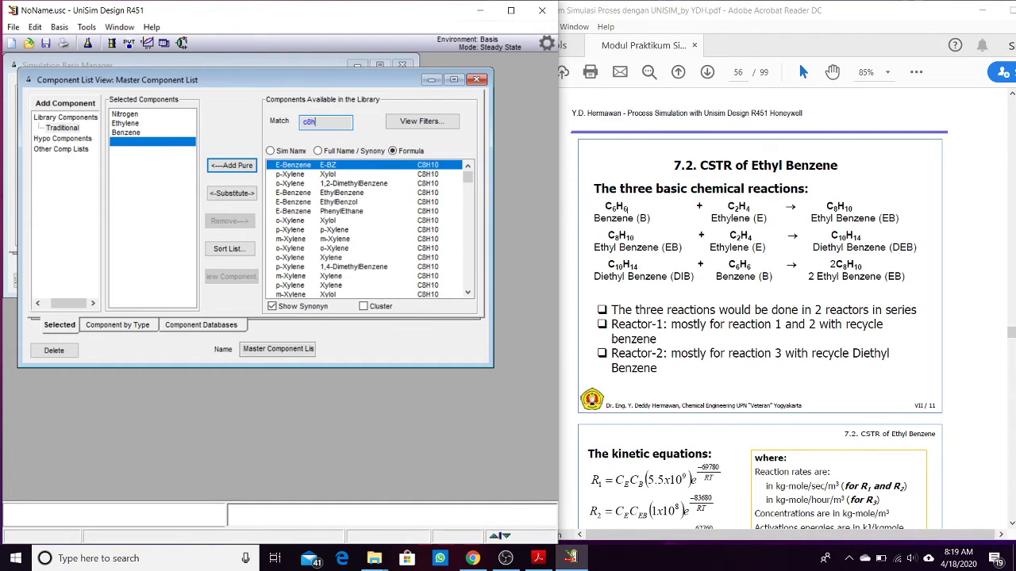
left_click(230, 166)
Search the library by formula for c10h14, add 12-E-BZ to the selected components, and close the component list.
scroll(665, 406, "down", 10)
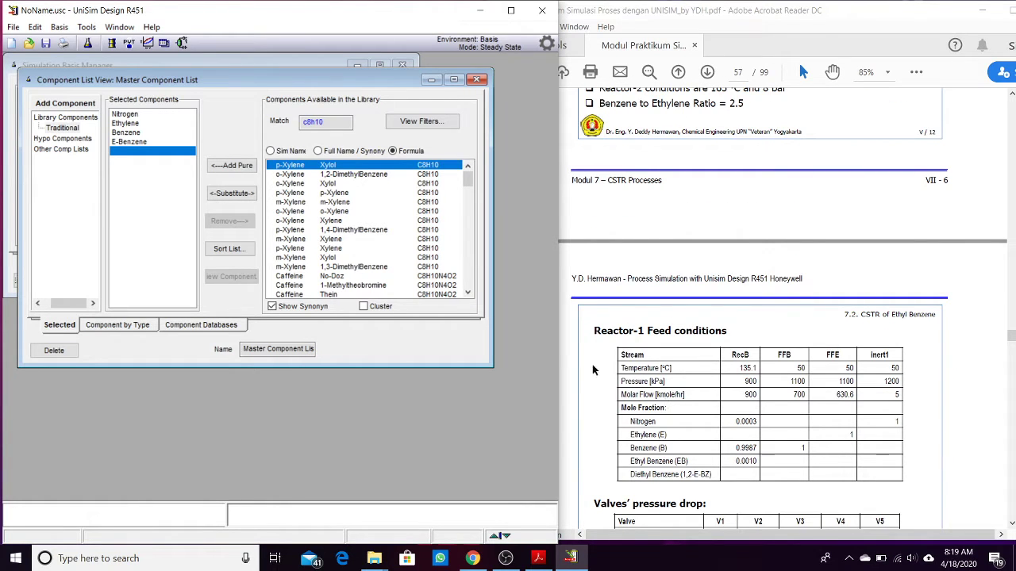
scroll(594, 369, "up", 8)
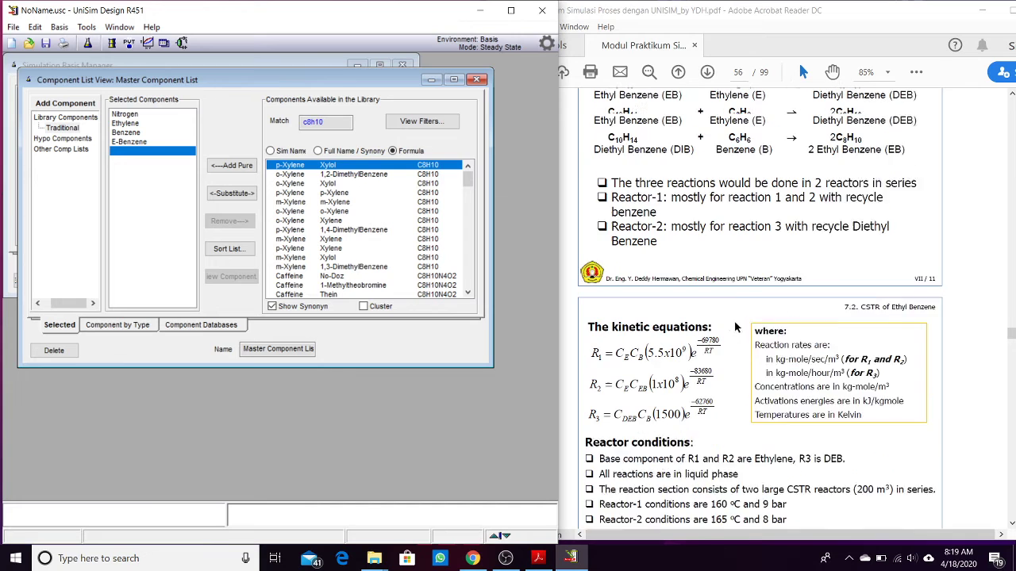
scroll(735, 327, "up", 1)
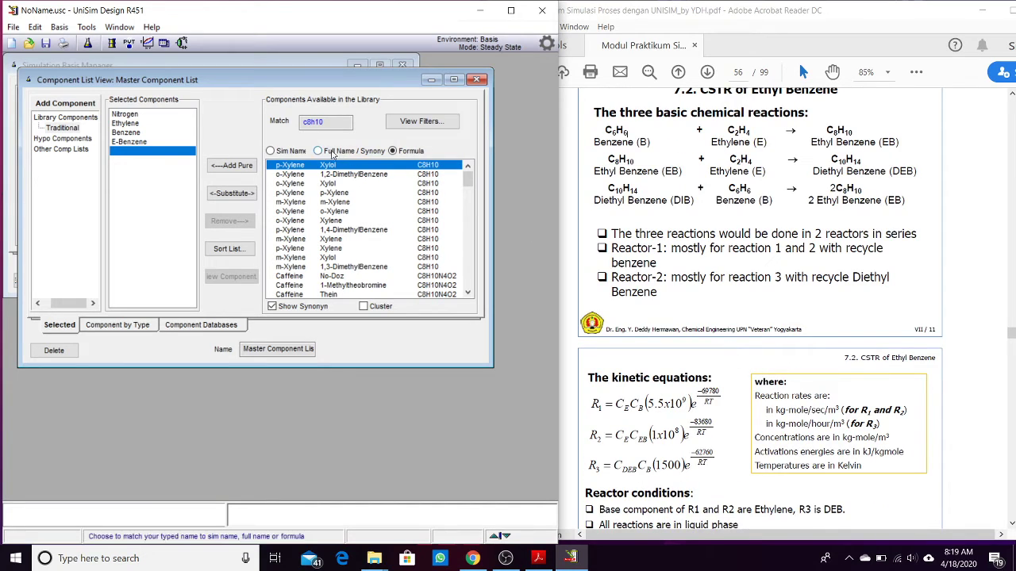
left_click(318, 121)
type("c10")
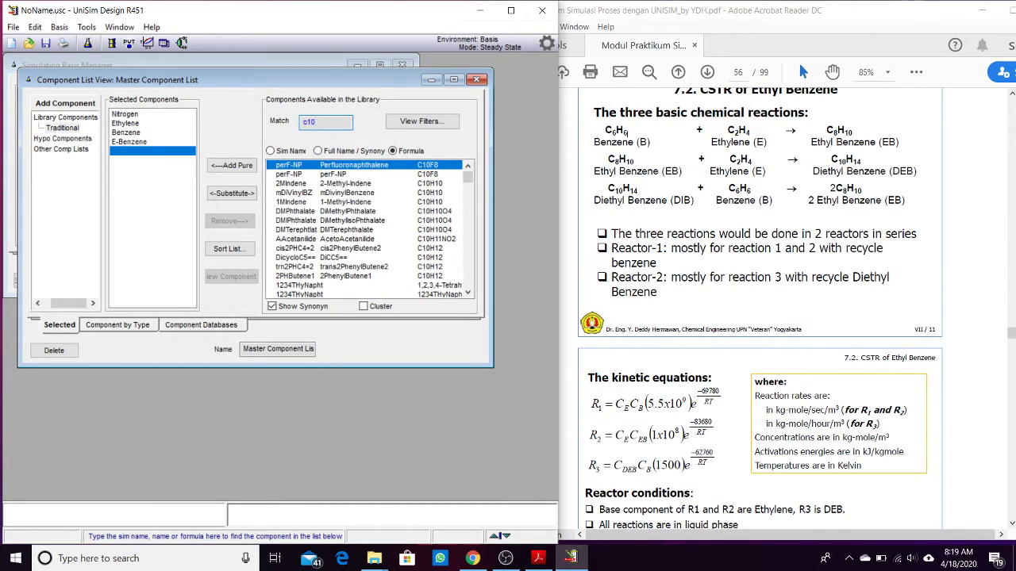
type("h14")
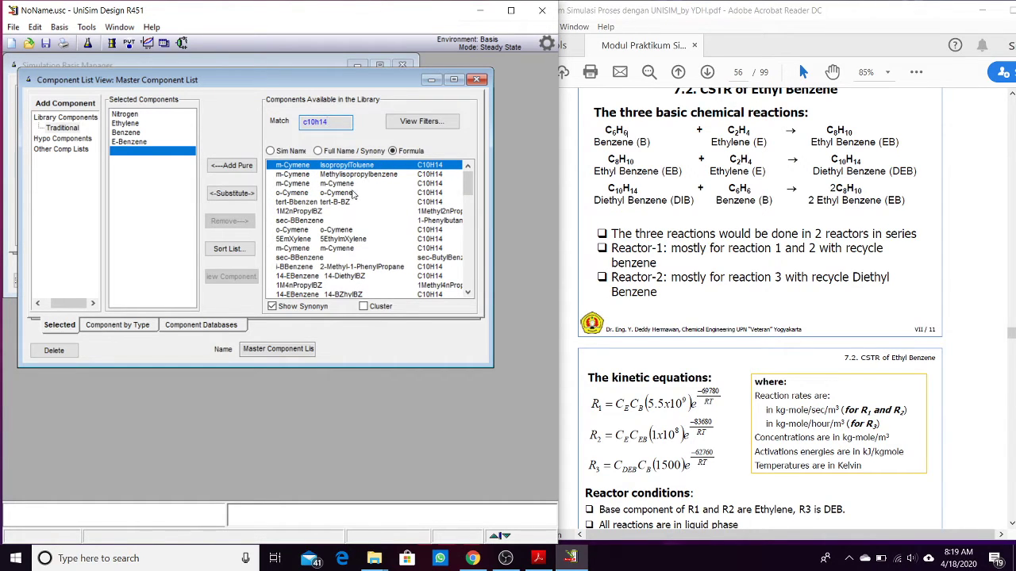
scroll(348, 204, "down", 1)
scroll(347, 278, "down", 2)
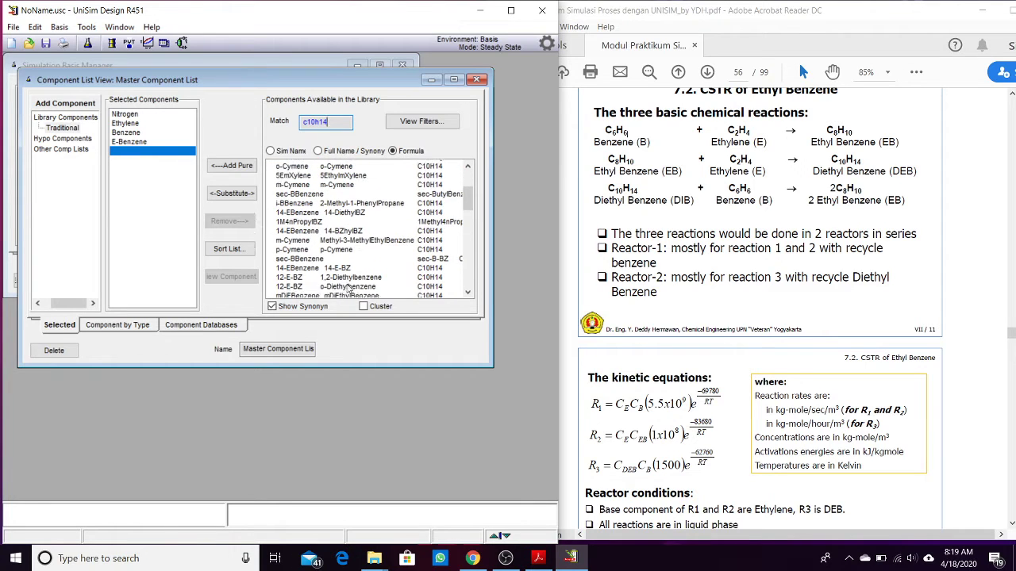
scroll(348, 289, "down", 2)
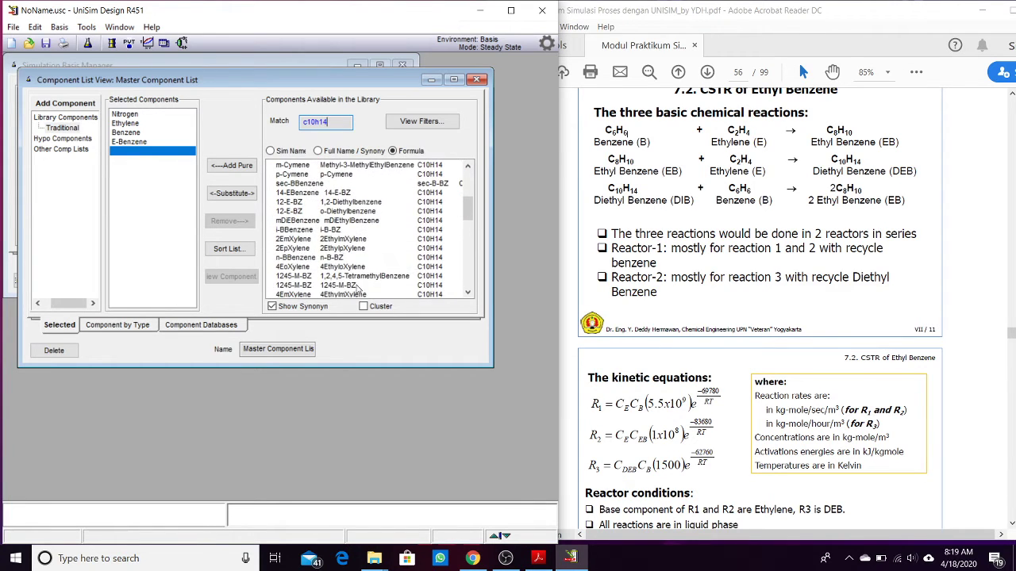
scroll(359, 289, "up", 5)
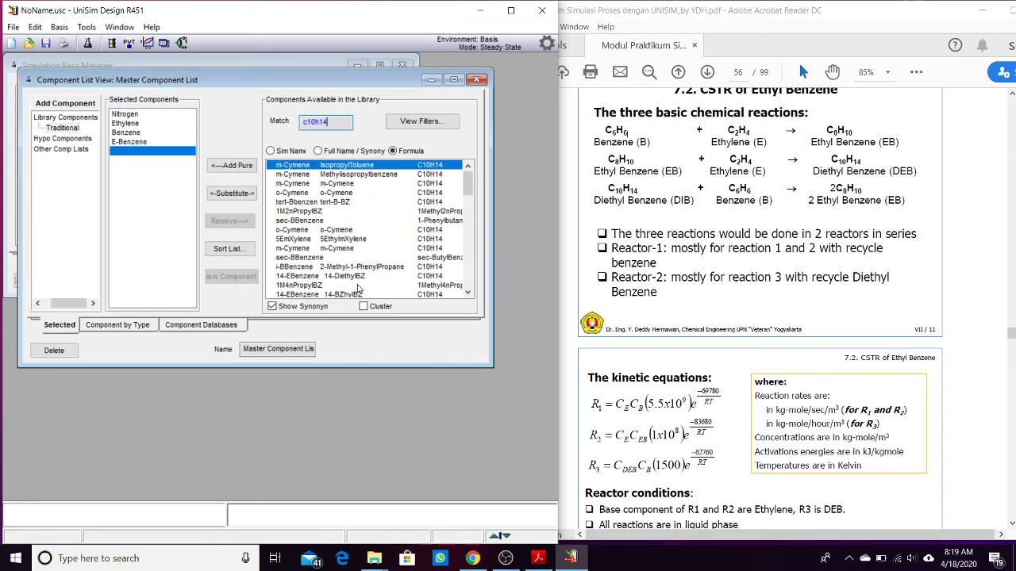
scroll(358, 290, "down", 5)
scroll(357, 290, "down", 6)
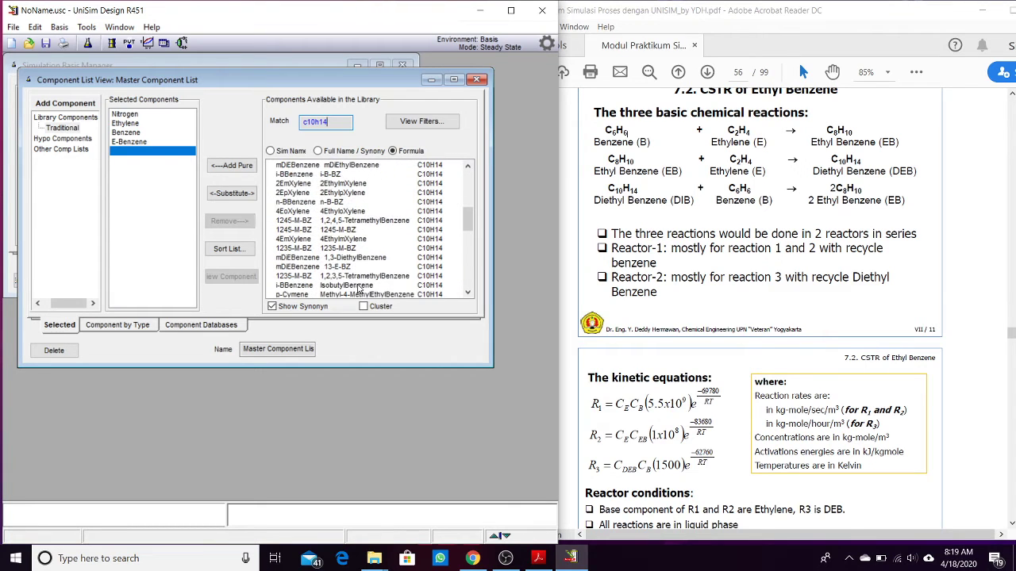
scroll(355, 289, "down", 2)
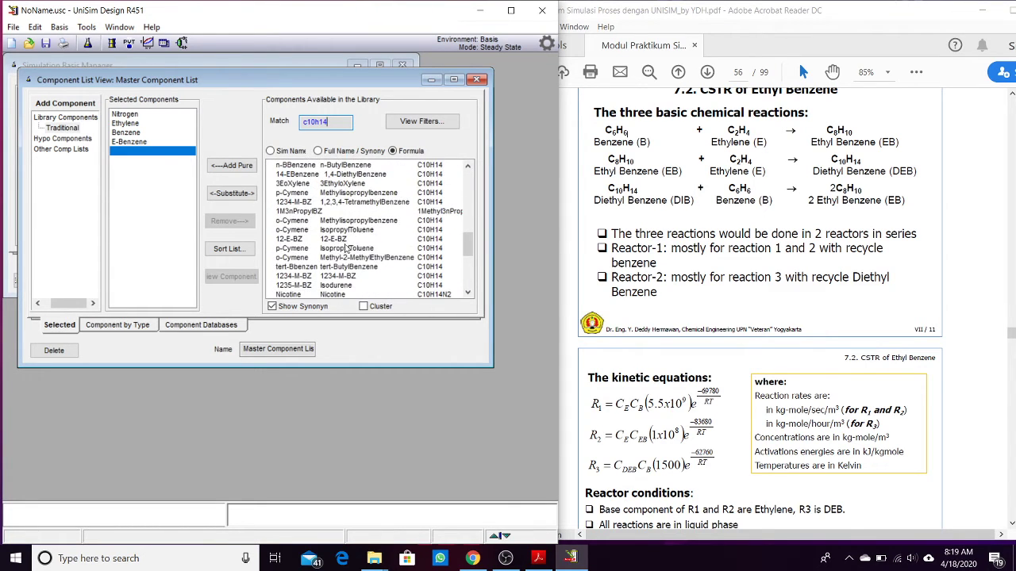
left_click(341, 238)
left_click(232, 165)
scroll(655, 358, "down", 10)
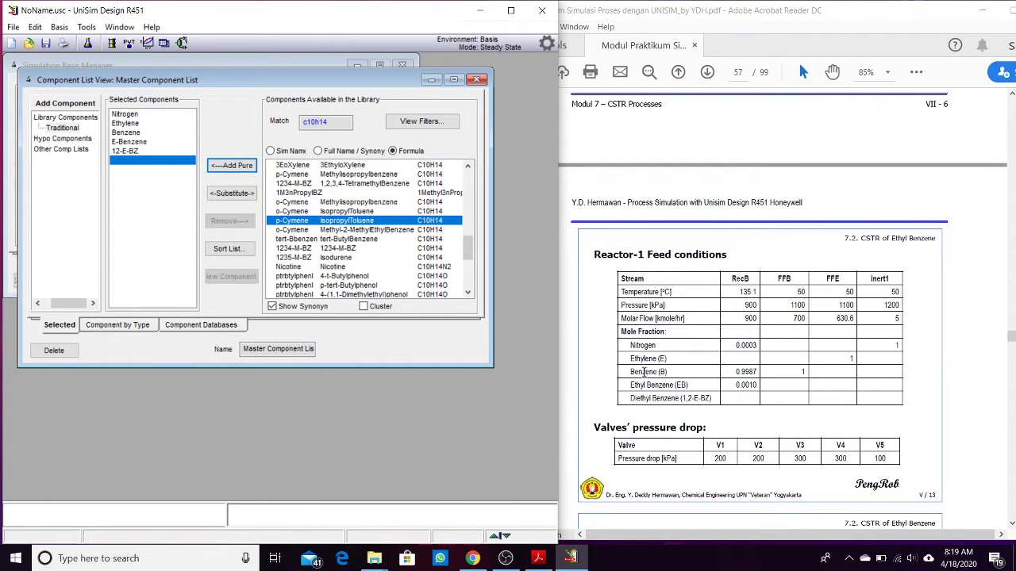
scroll(365, 230, "up", 2)
left_click(476, 79)
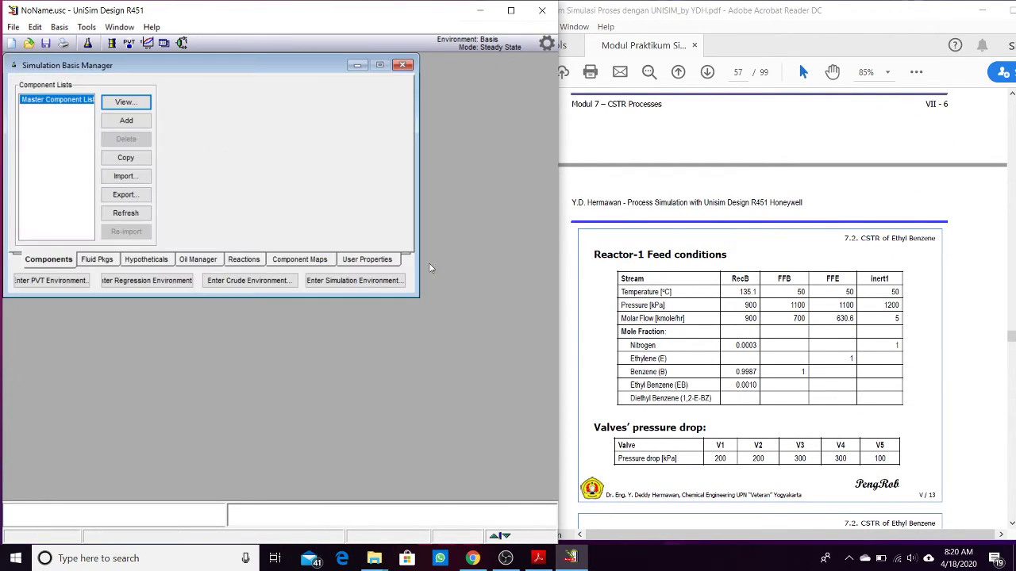
Add a fluid package, filter the property packages to EOSs, and choose Peng-Robinson.
scroll(694, 273, "up", 10)
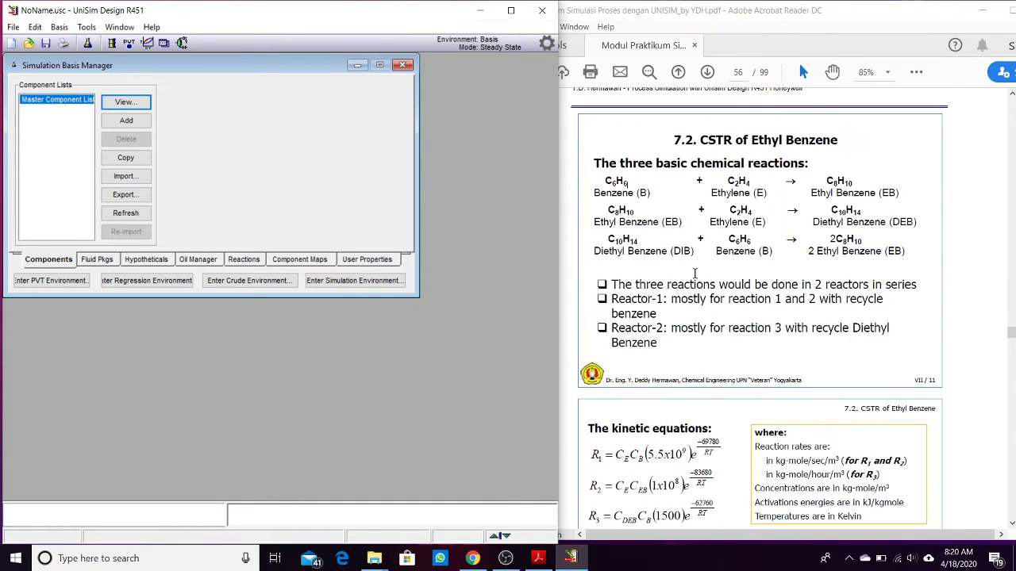
scroll(694, 273, "down", 5)
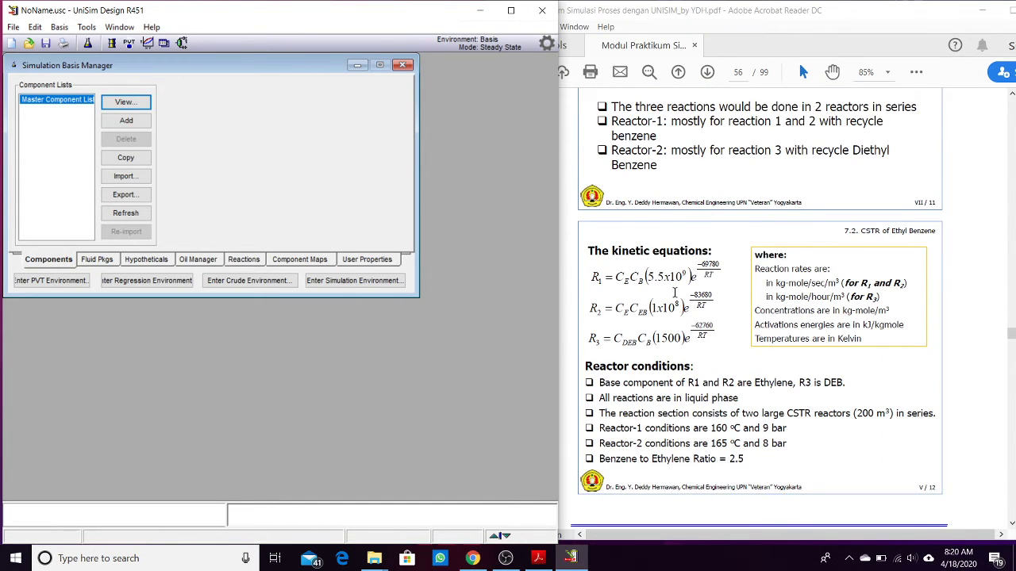
scroll(675, 291, "down", 10)
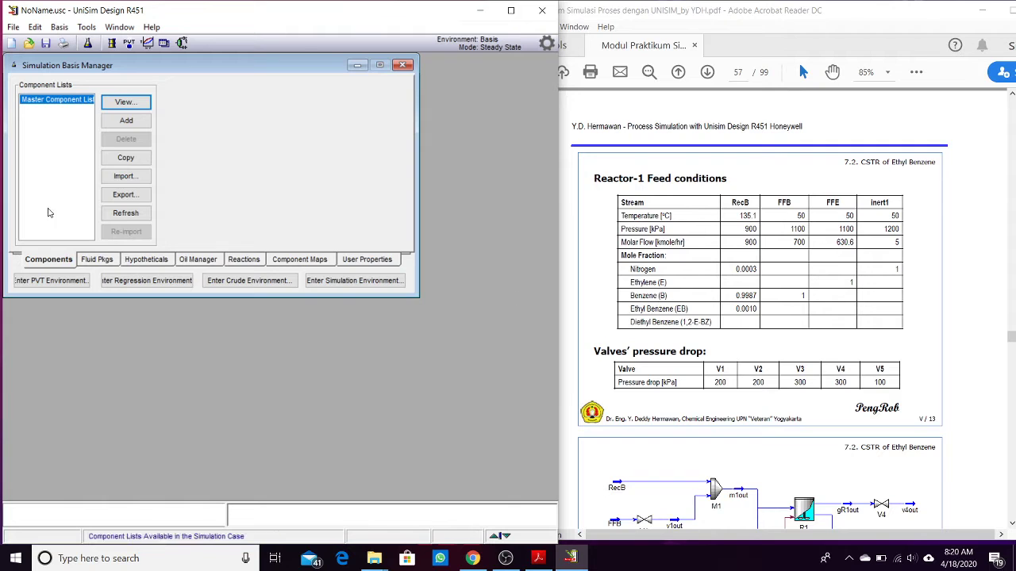
left_click(96, 259)
left_click(195, 121)
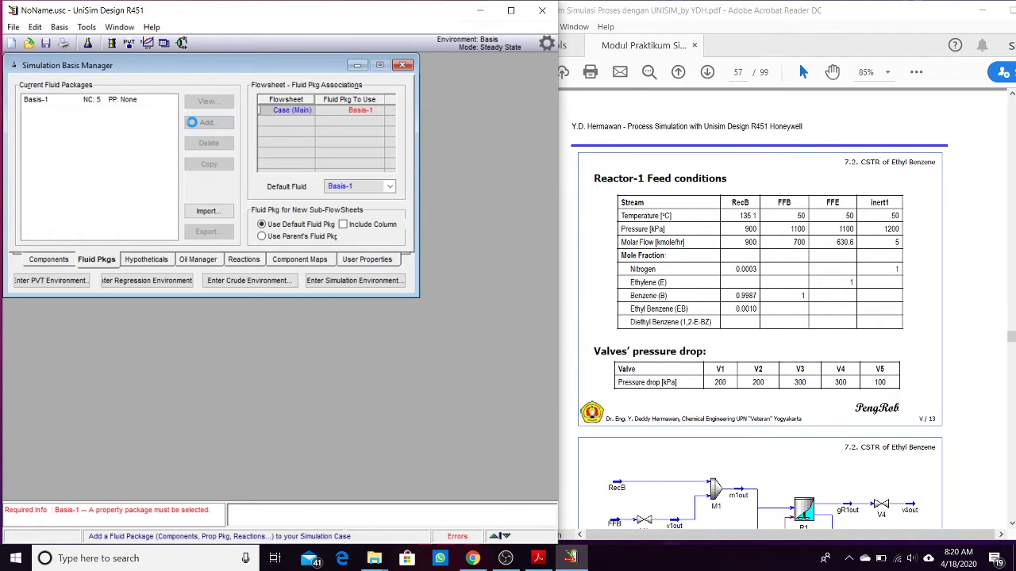
left_click(142, 146)
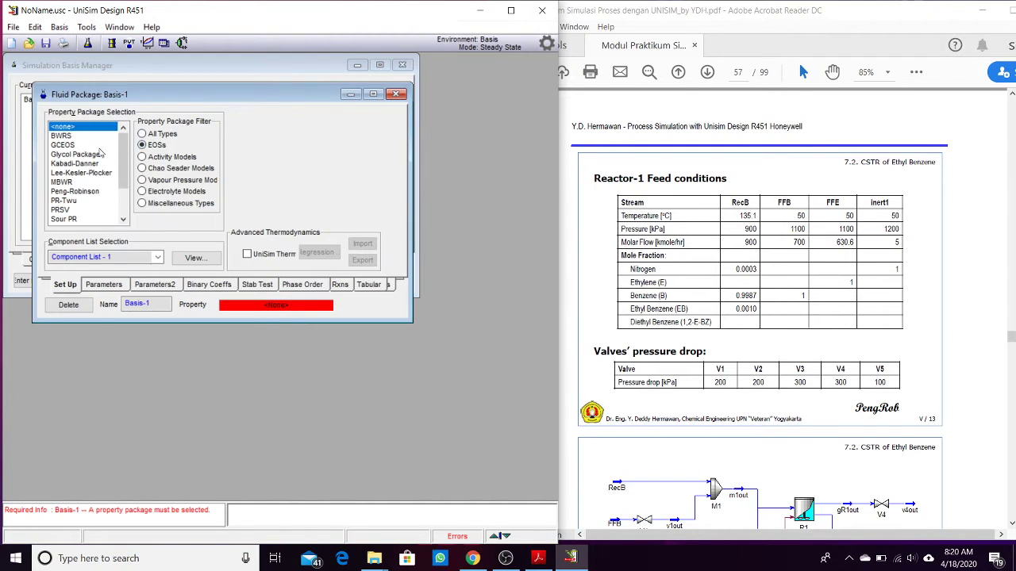
left_click(74, 192)
left_click(395, 94)
Add a new Kinetic reaction to the simulation basis.
scroll(704, 274, "up", 10)
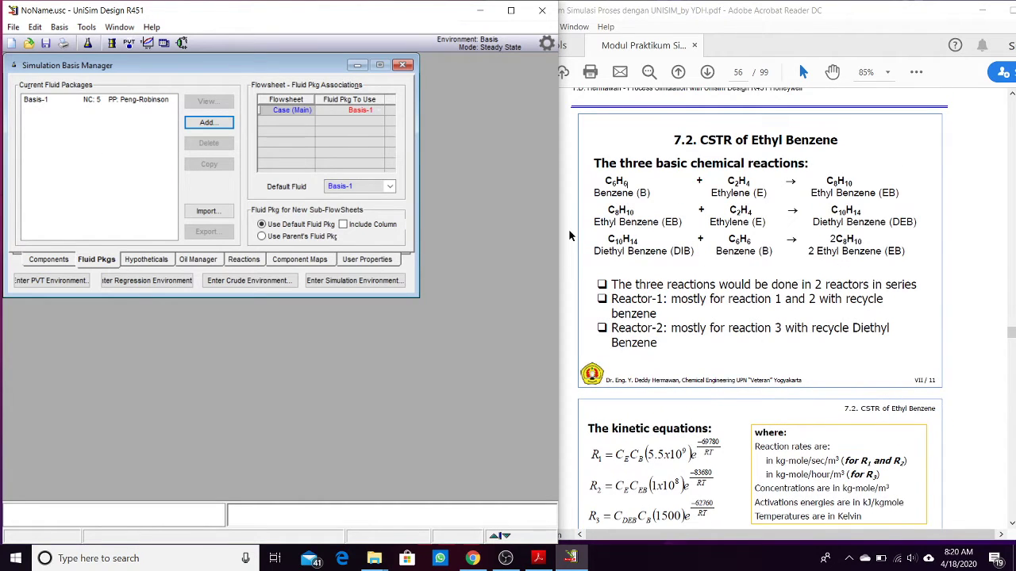
left_click(240, 259)
left_click(196, 125)
left_click(74, 154)
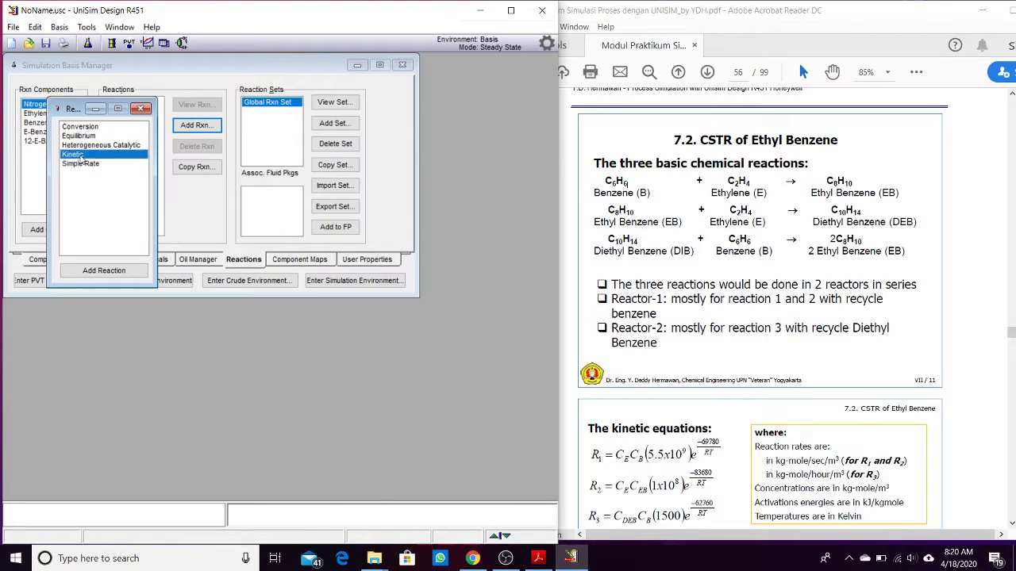
double_click(79, 156)
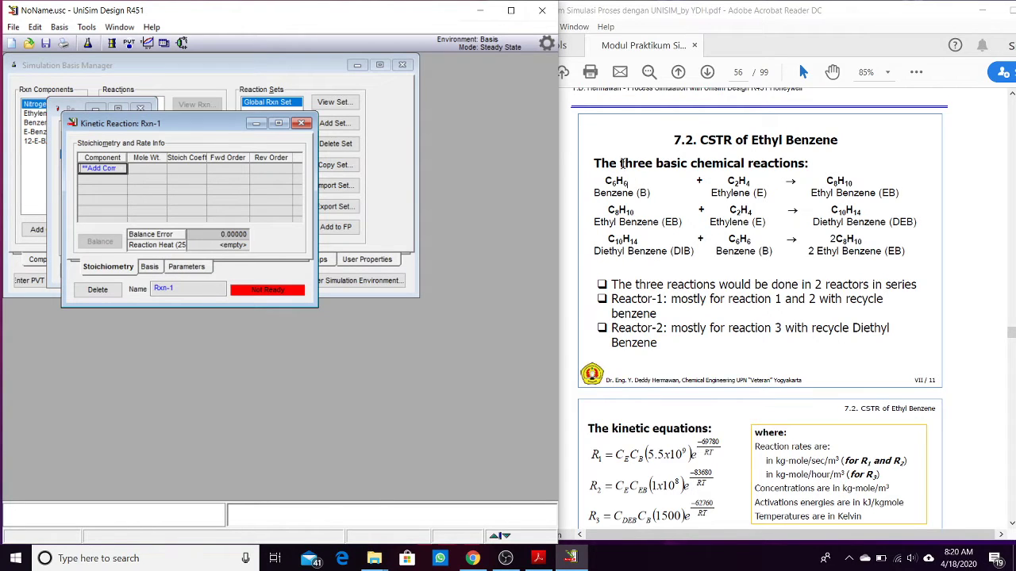
Add Benzene, Ethylene and E-Benzene as the components of the kinetic reaction Rxn-1.
left_click(108, 174)
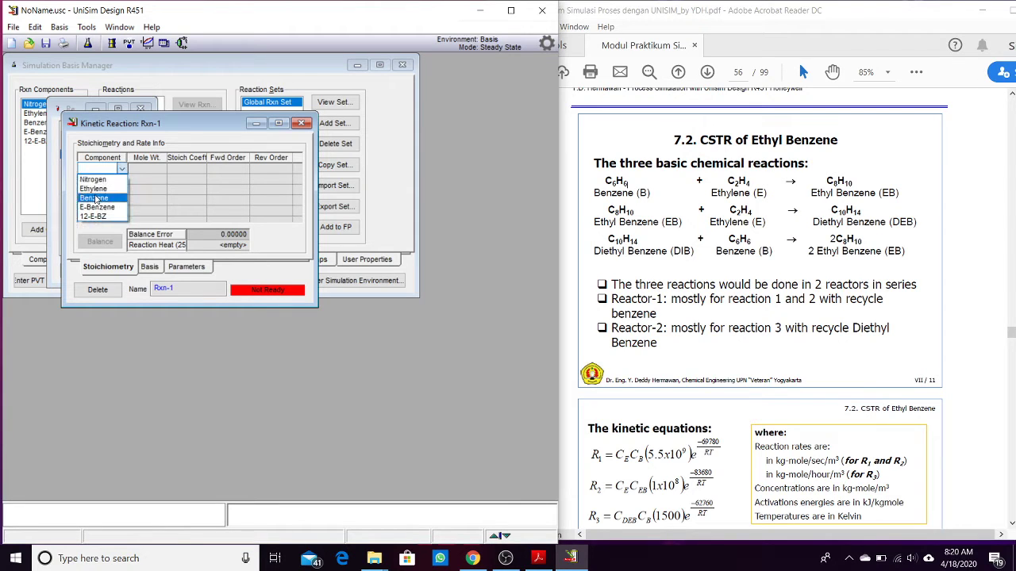
left_click(95, 198)
left_click(104, 178)
left_click(96, 199)
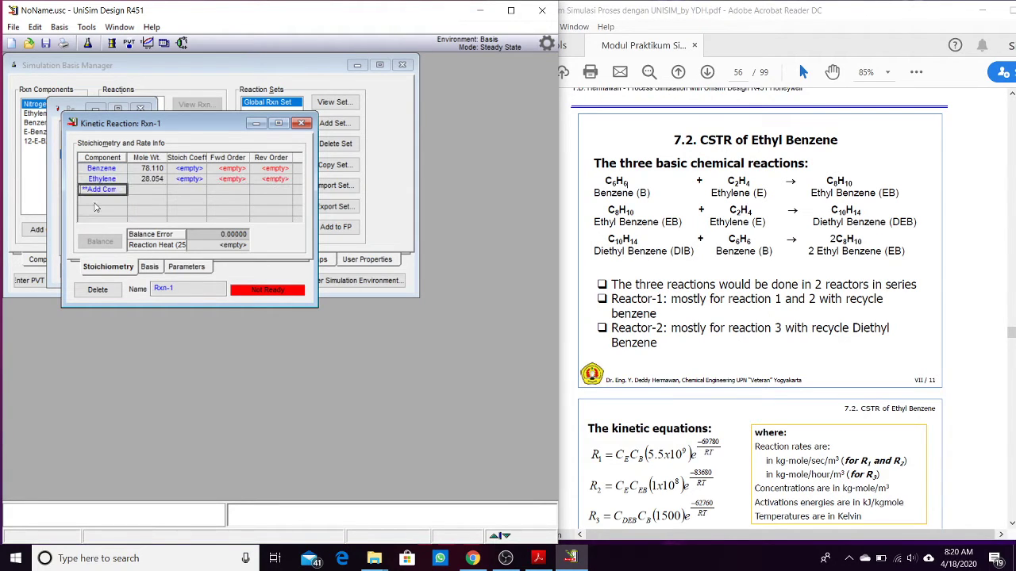
left_click(104, 194)
left_click(117, 195)
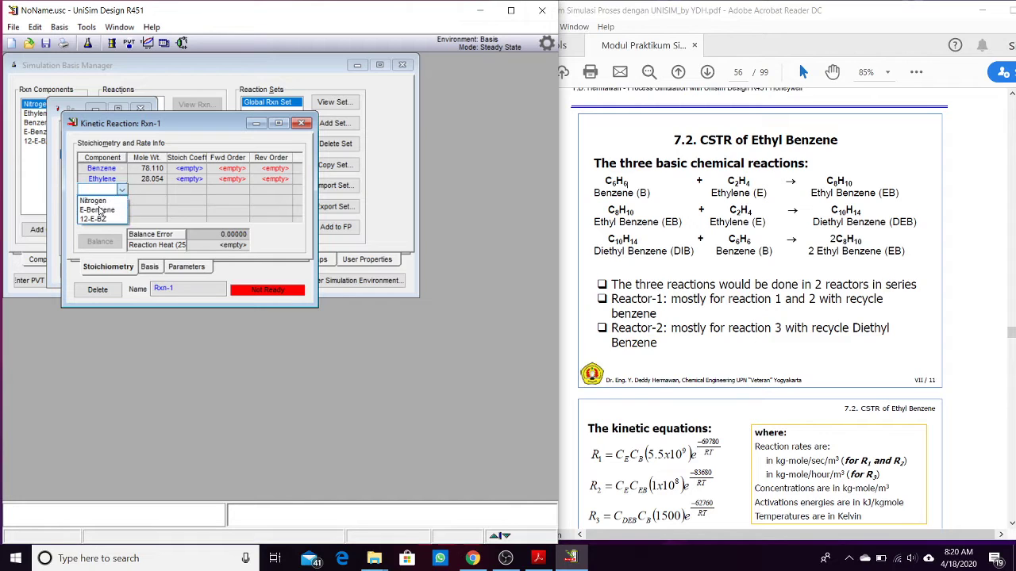
left_click(99, 211)
Set the stoichiometric coefficients of Rxn-1 to -1 for Benzene, -1 for Ethylene and 1 for E-Benzene.
left_click(187, 170)
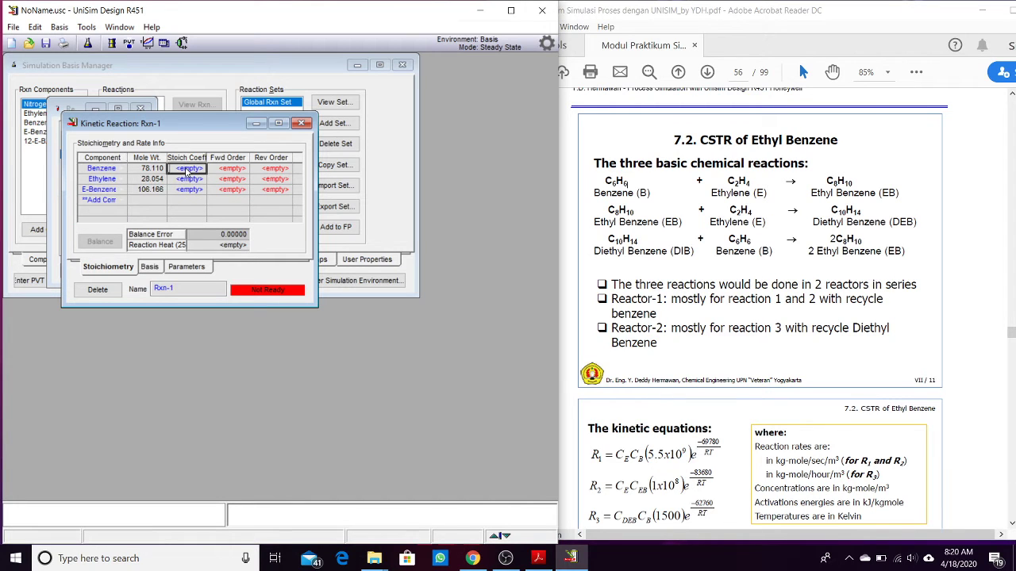
type("-1")
key("Return")
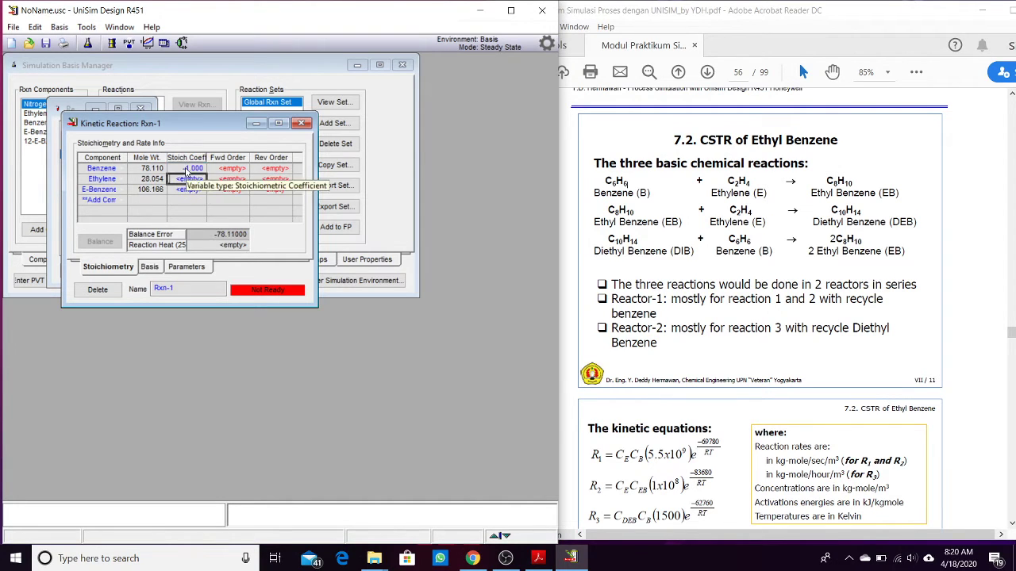
type("-1")
key("Return")
type("1")
key("Return")
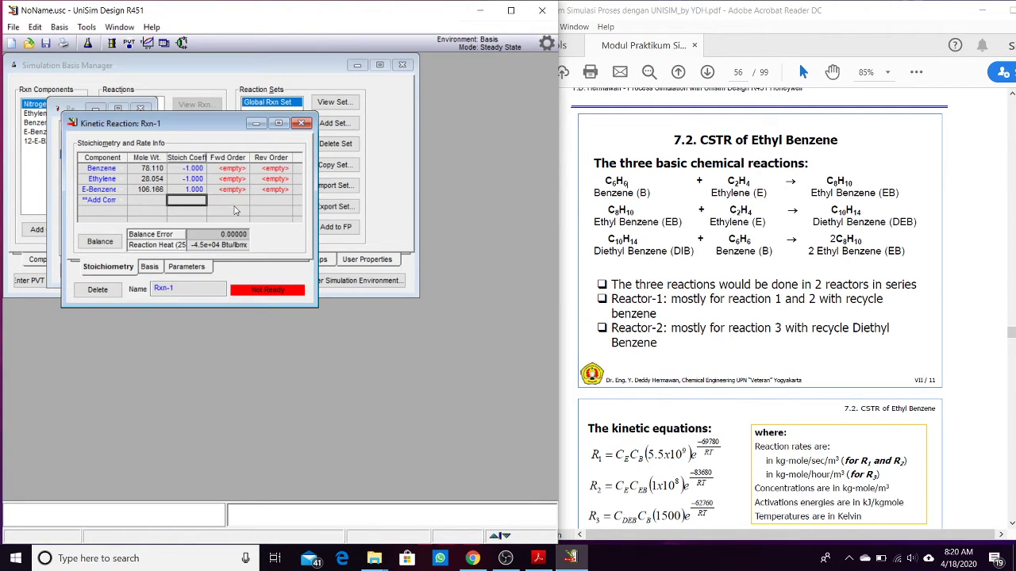
scroll(664, 358, "down", 10)
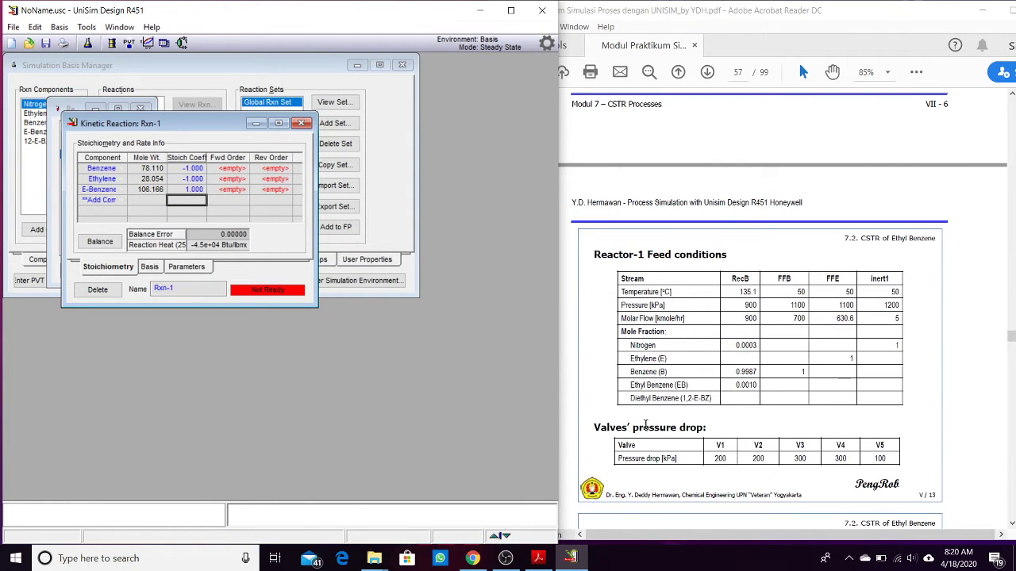
Set the forward orders of Benzene and Ethylene in Rxn-1 to 1 each, following the module's first kinetic equation.
scroll(645, 427, "up", 10)
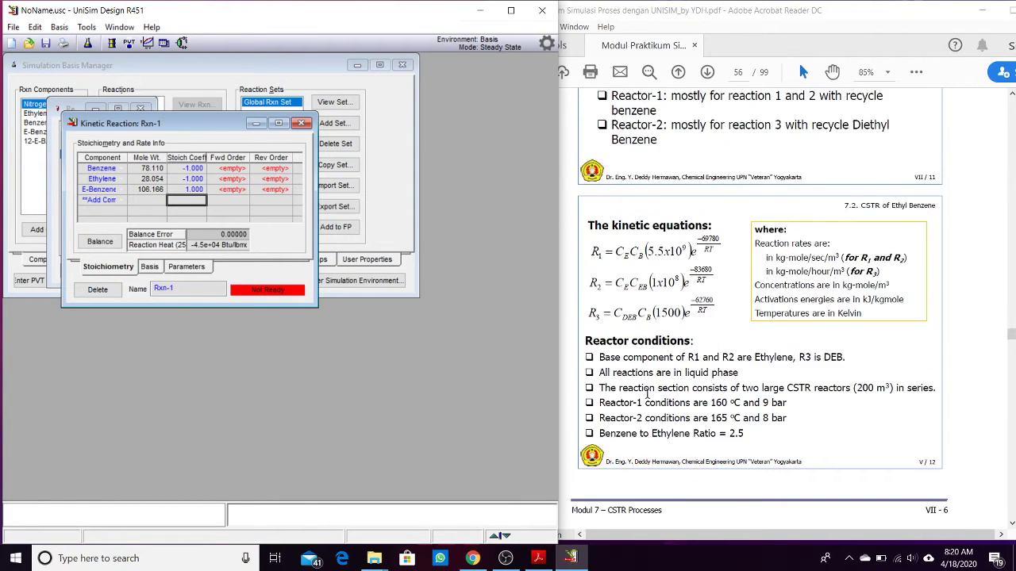
scroll(639, 393, "up", 1)
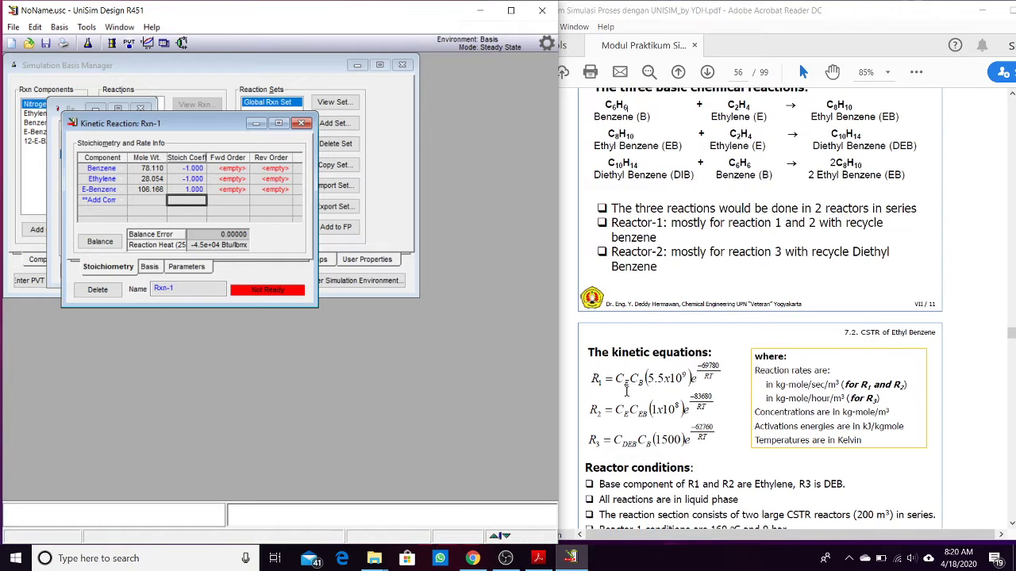
left_click(231, 169)
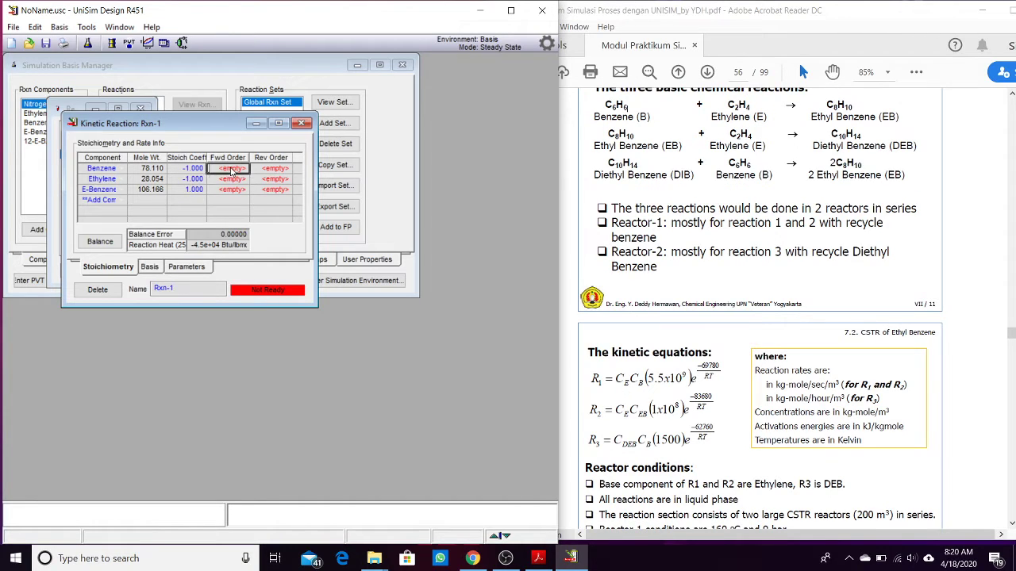
type("1")
key("Return")
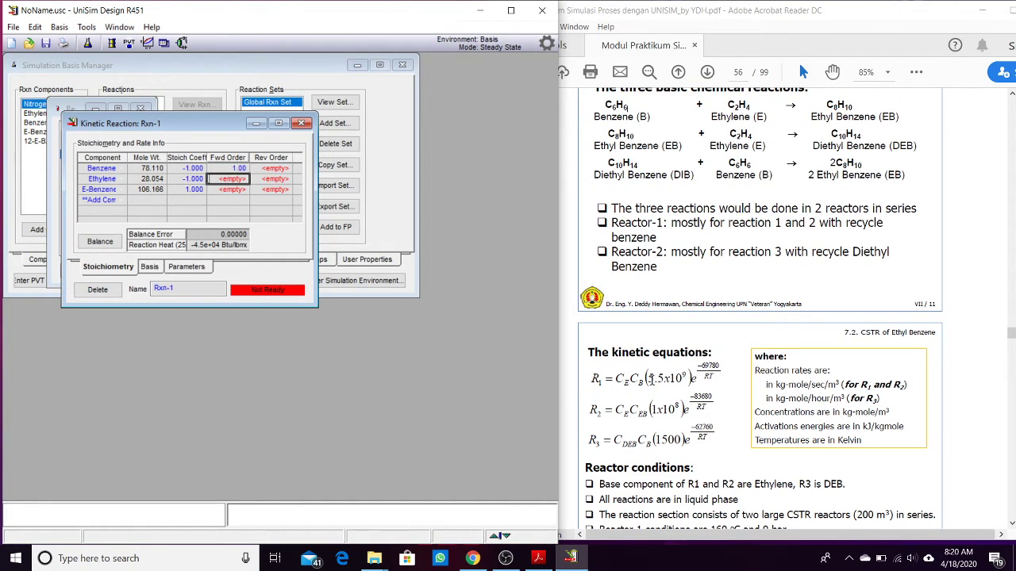
type("1")
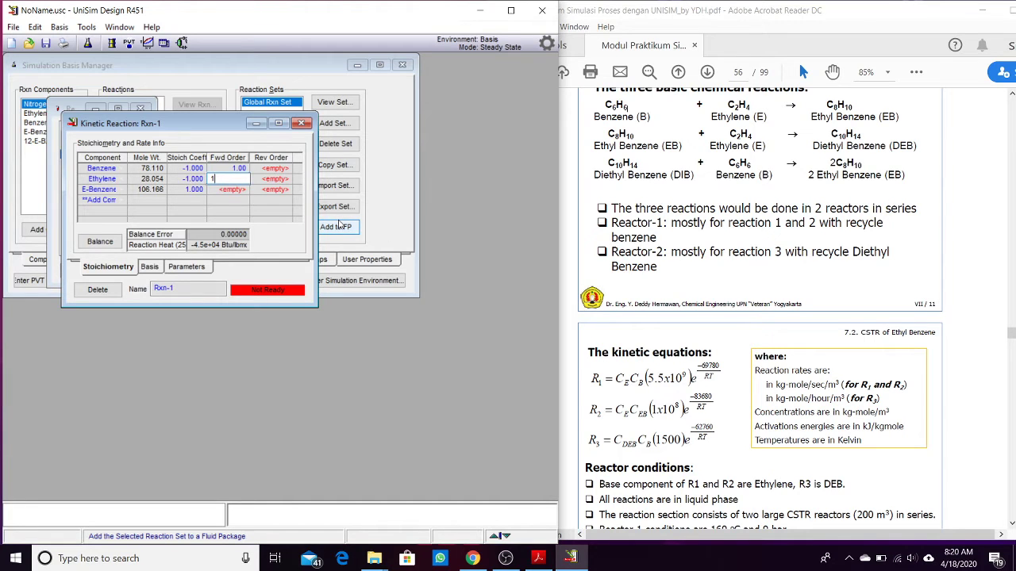
key("Return")
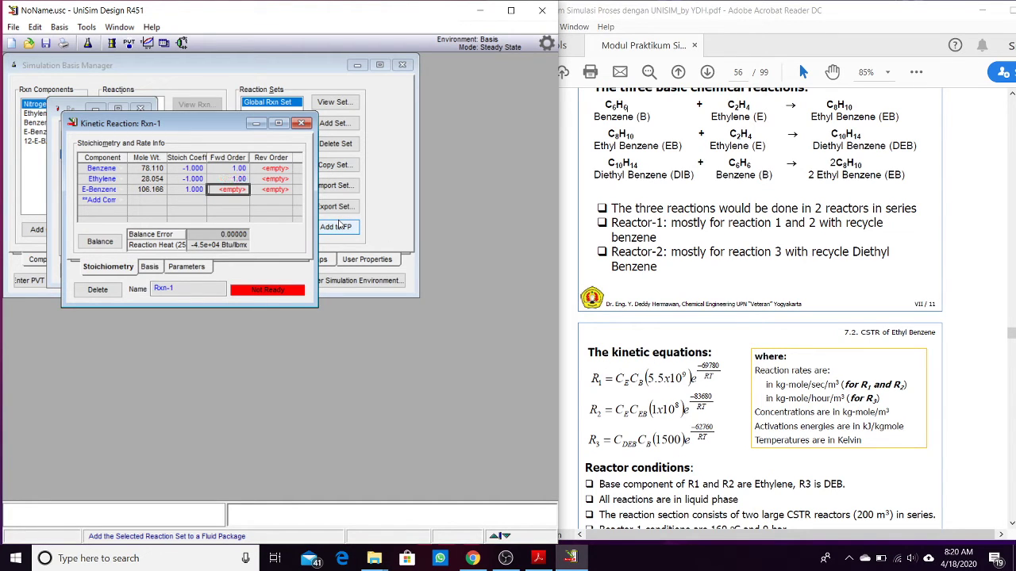
Switch the session's unit set to SI SImpro in the preferences.
left_click(157, 269)
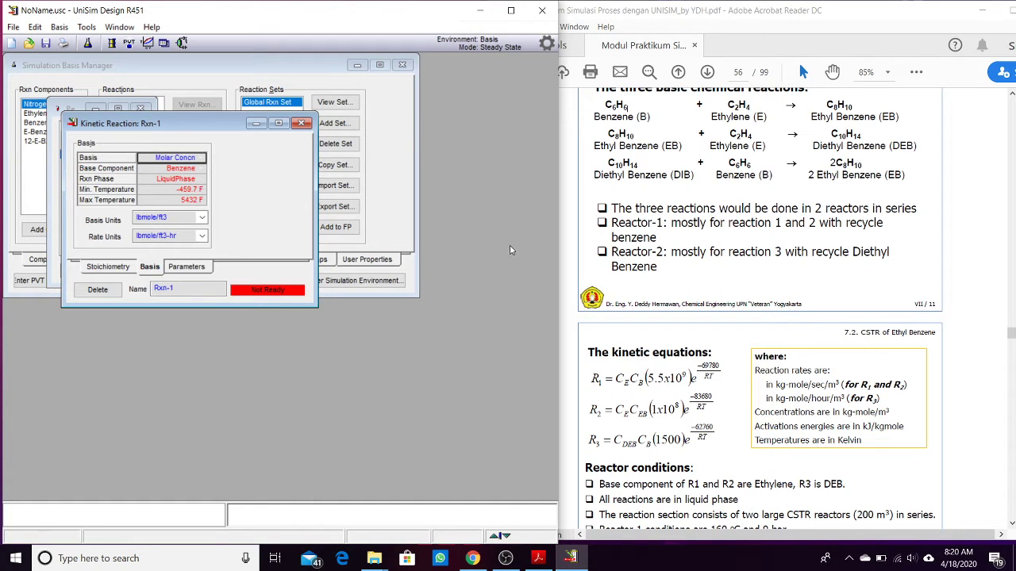
scroll(822, 405, "down", 1)
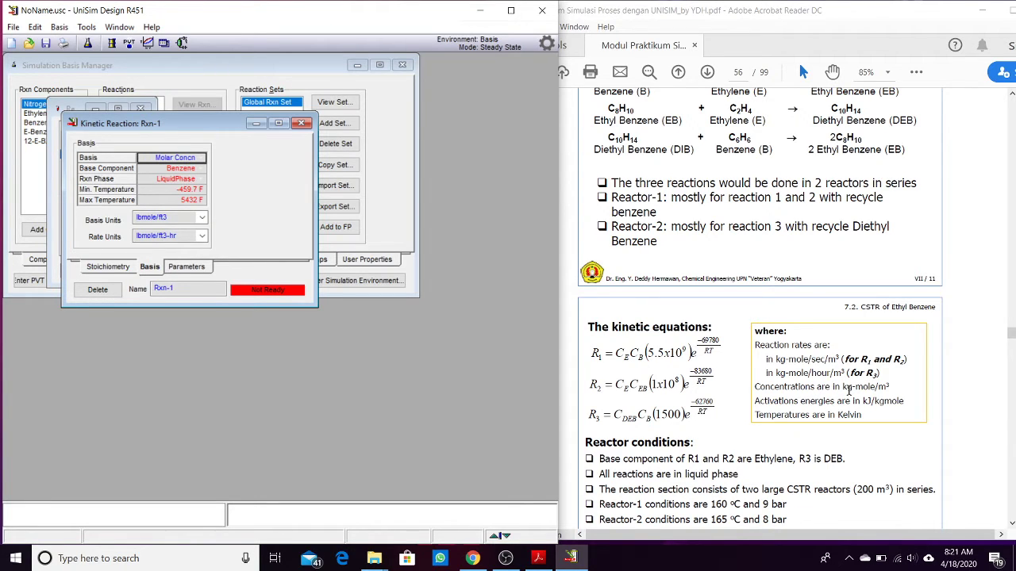
scroll(857, 399, "down", 1)
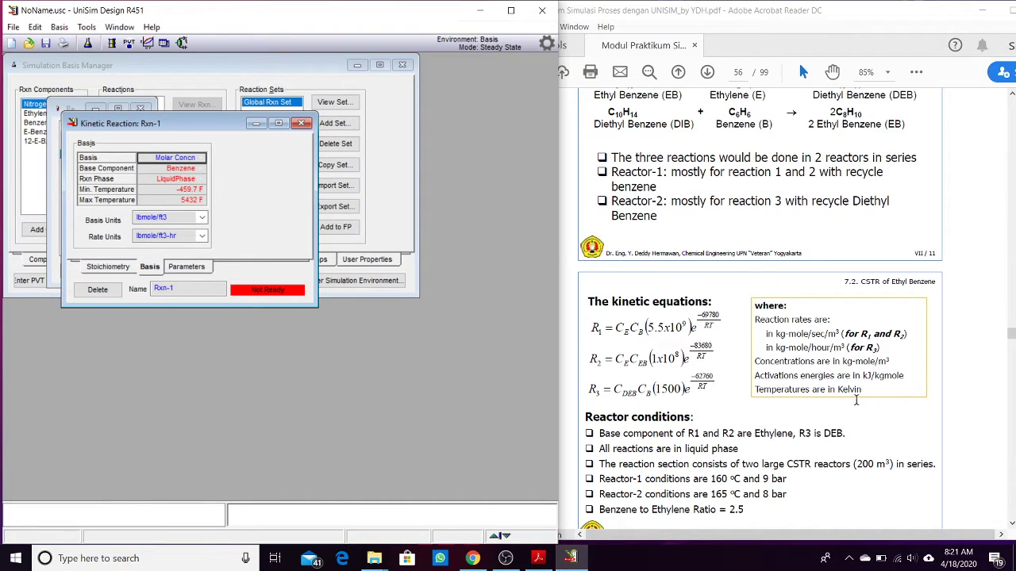
left_click(87, 27)
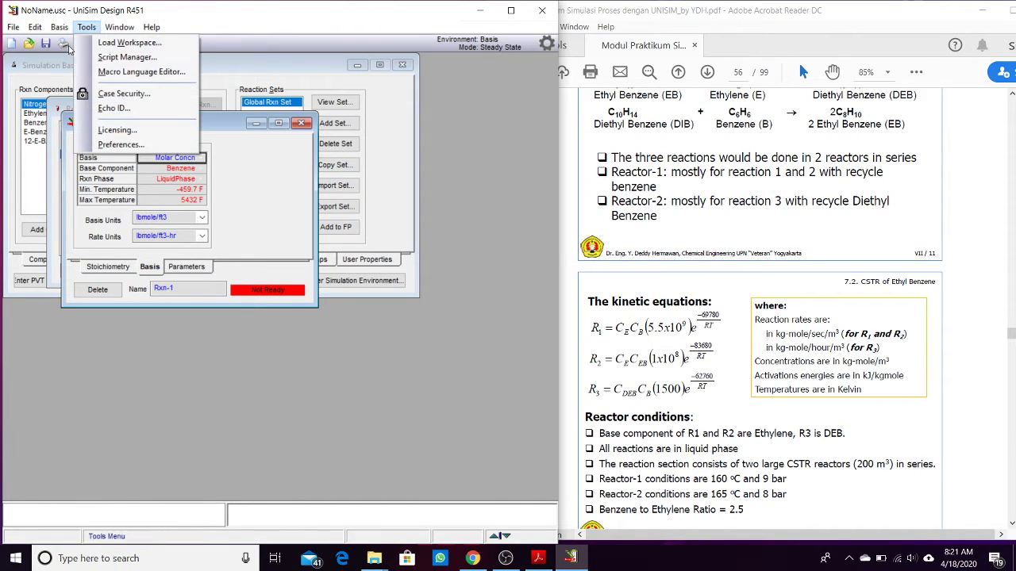
left_click(121, 144)
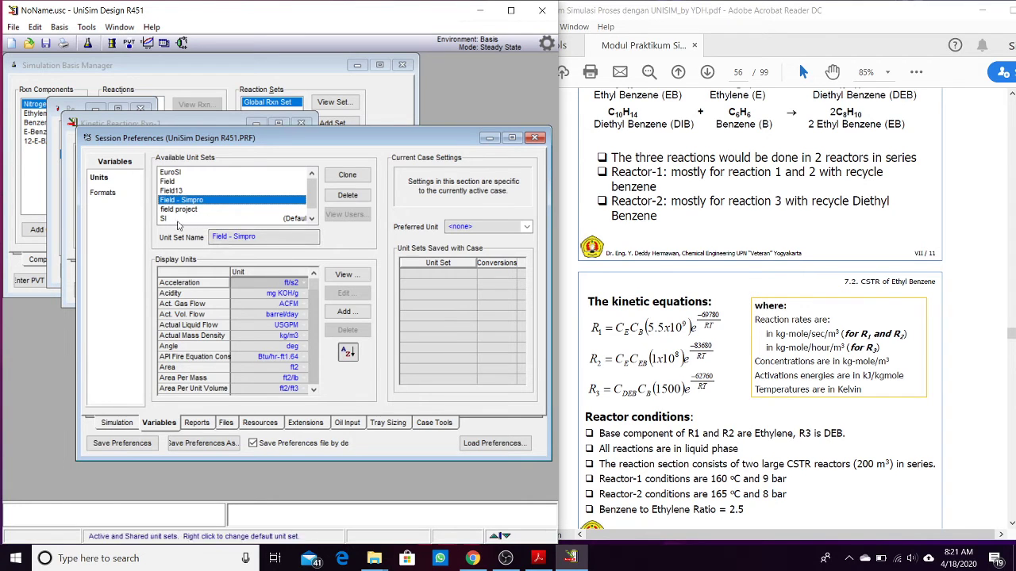
left_click(187, 211)
scroll(189, 214, "down", 1)
left_click(193, 220)
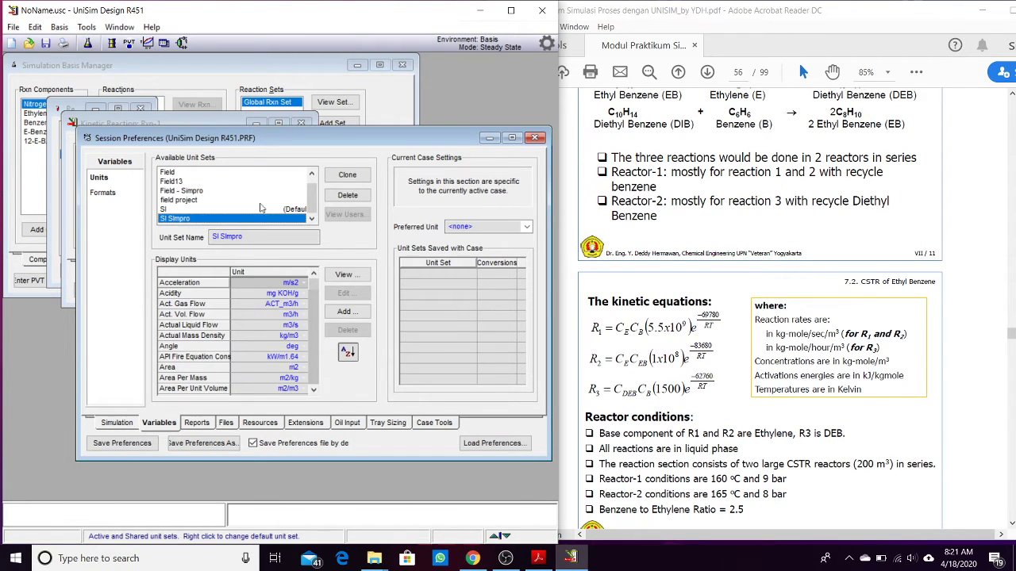
left_click(536, 139)
Set the basis units of Rxn-1 to kgmole/m3 and its rate units to kgmole/m3-s.
left_click(180, 220)
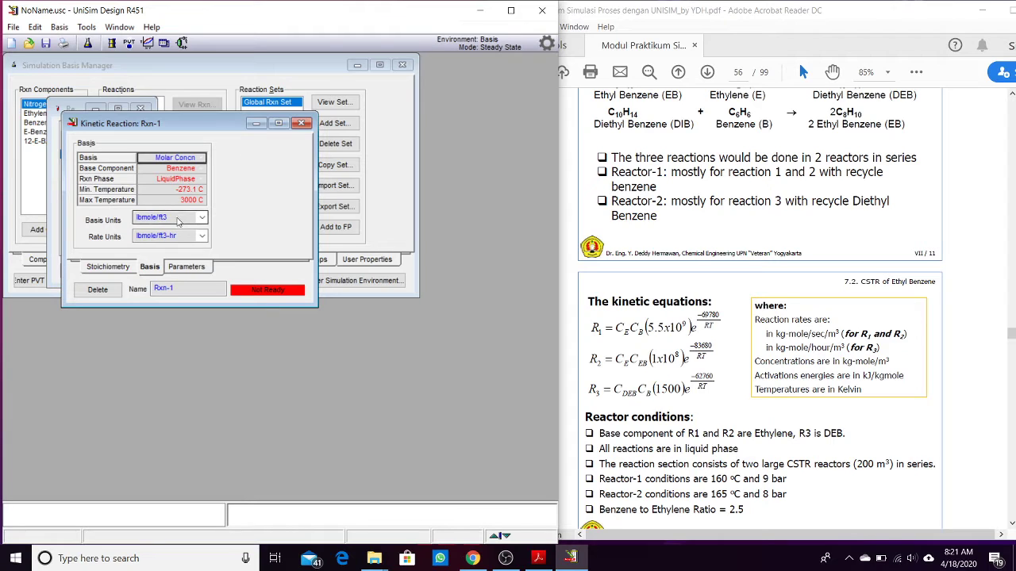
left_click(201, 220)
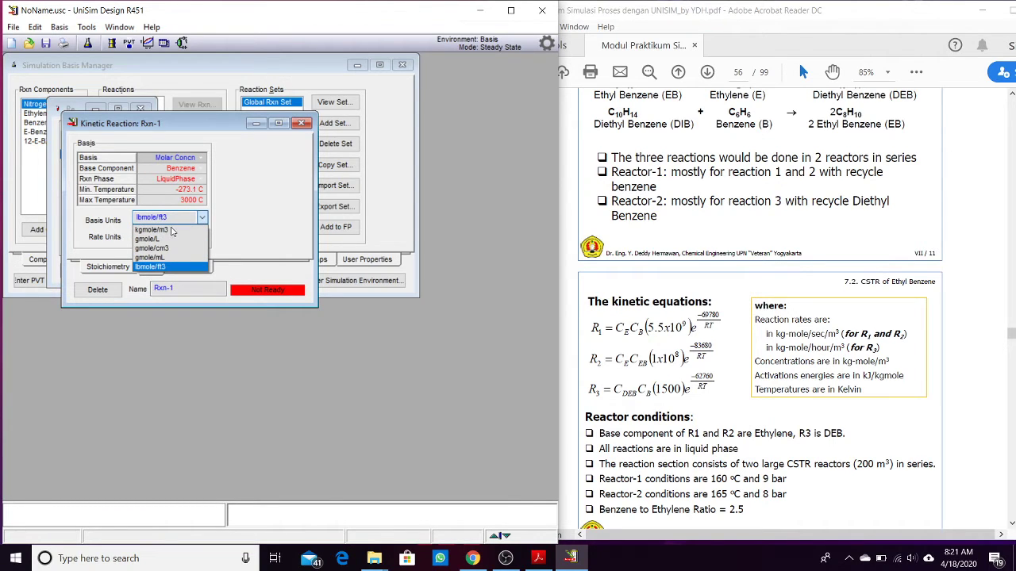
left_click(171, 230)
left_click(202, 236)
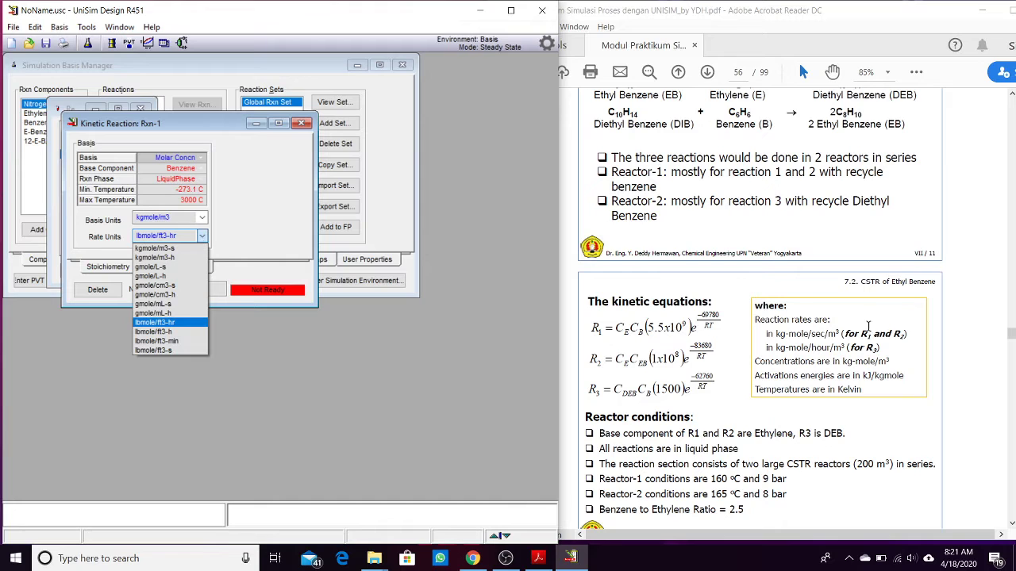
left_click(155, 247)
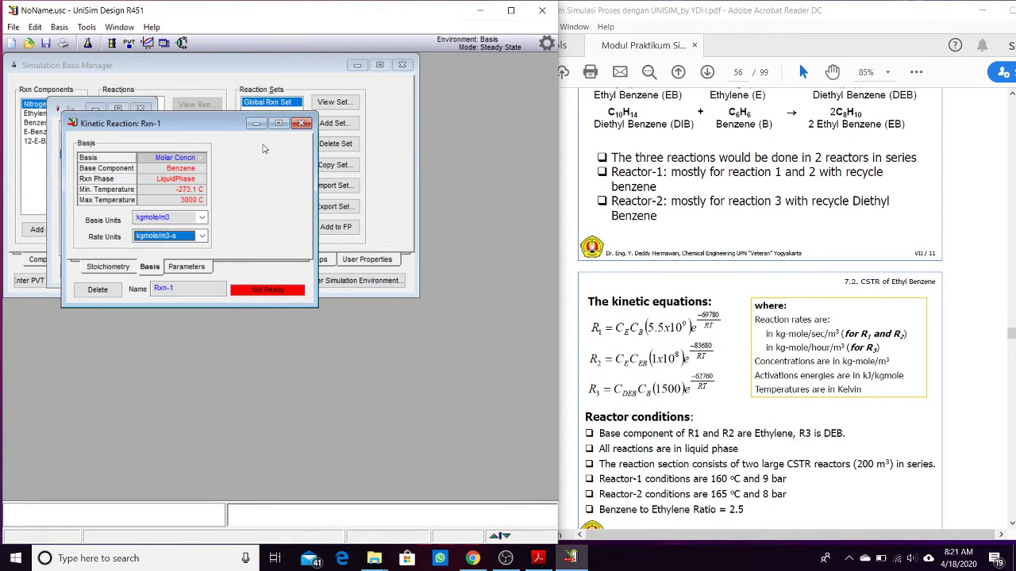
Set the forward reaction parameters of Rxn-1 to A = 5.5e9 and E = 69780 kJ/kgmole, and close the reaction.
left_click(193, 268)
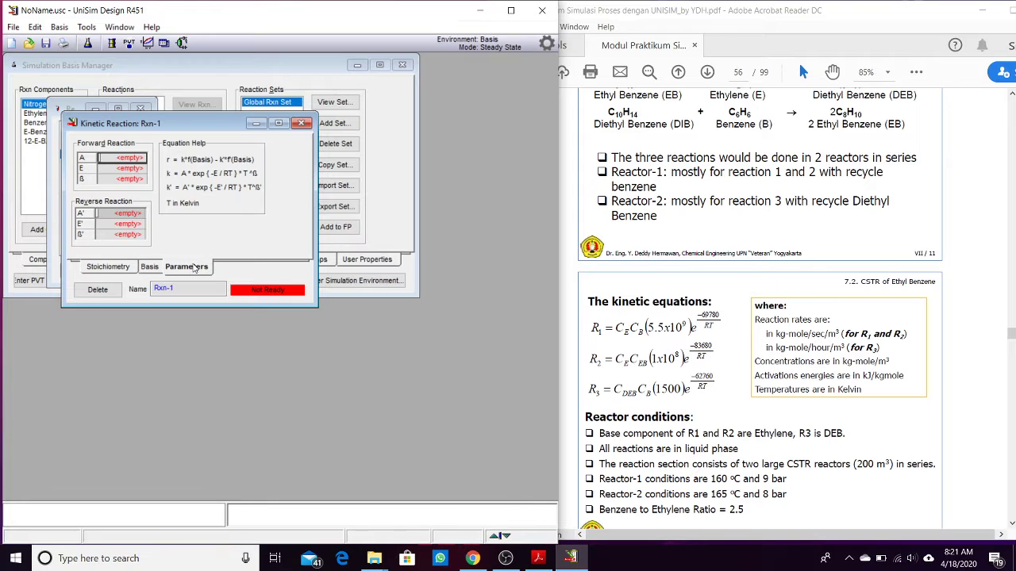
type("5")
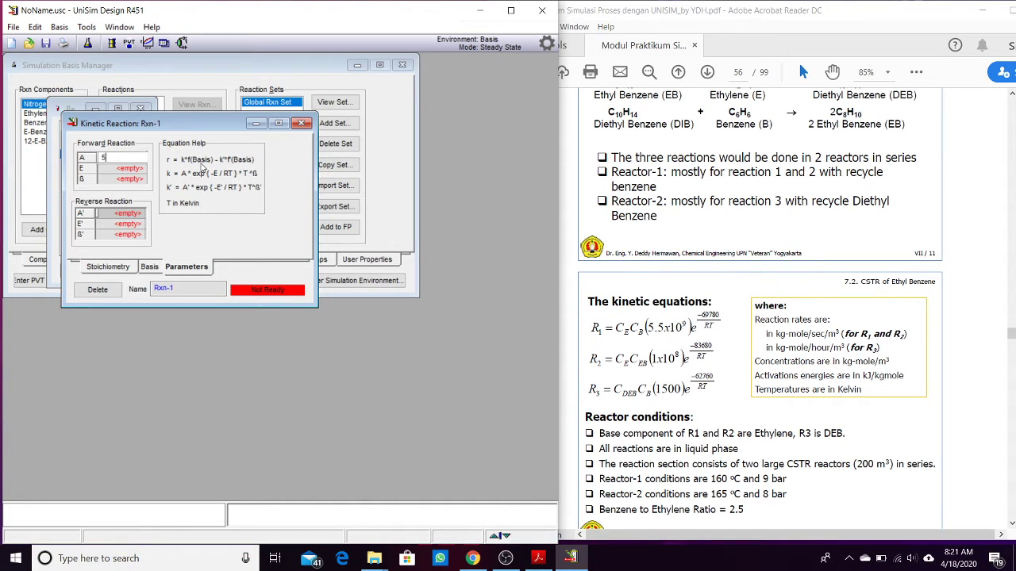
type(".5e109")
key("Return")
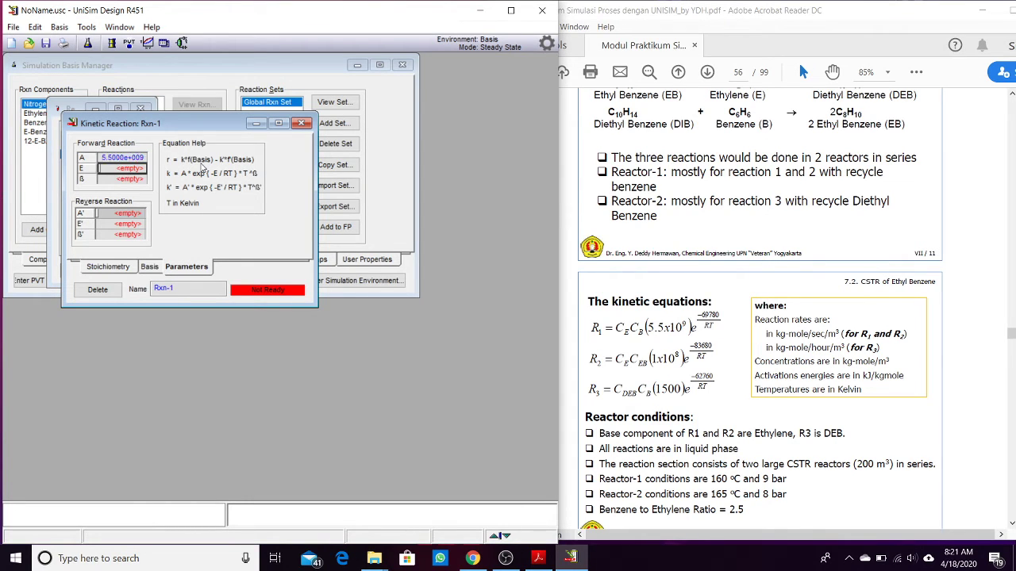
type("69780")
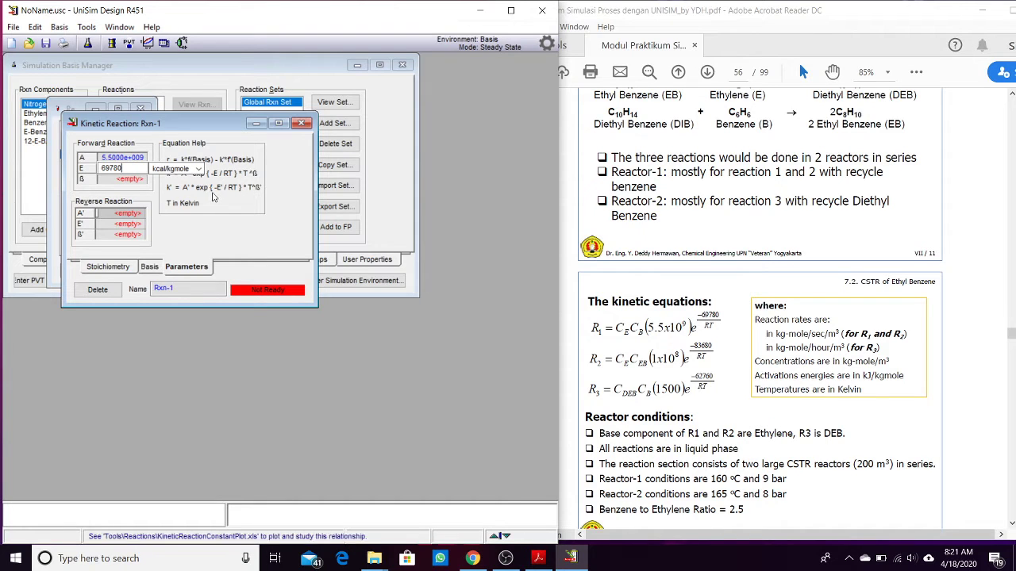
left_click(202, 169)
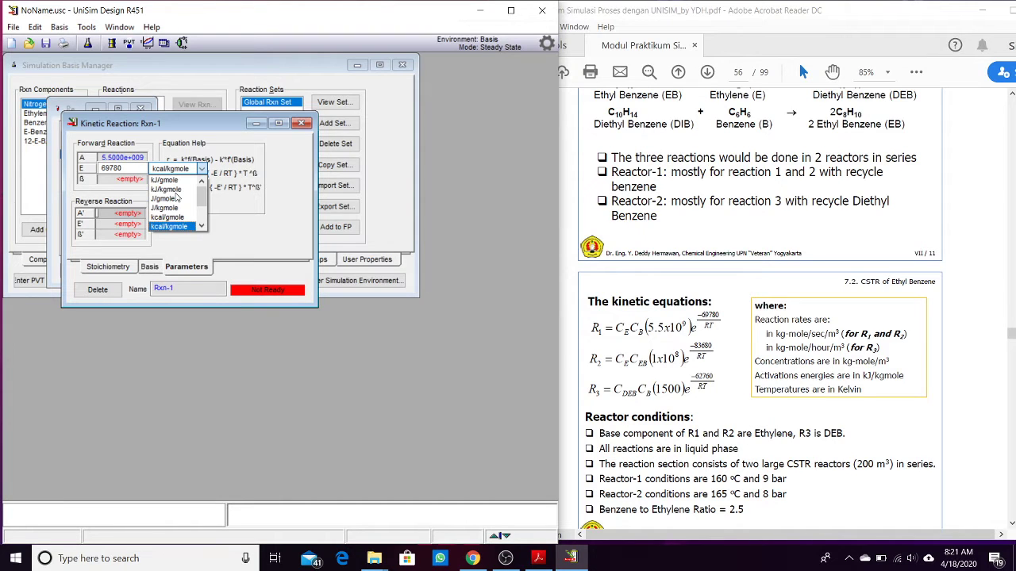
left_click(172, 191)
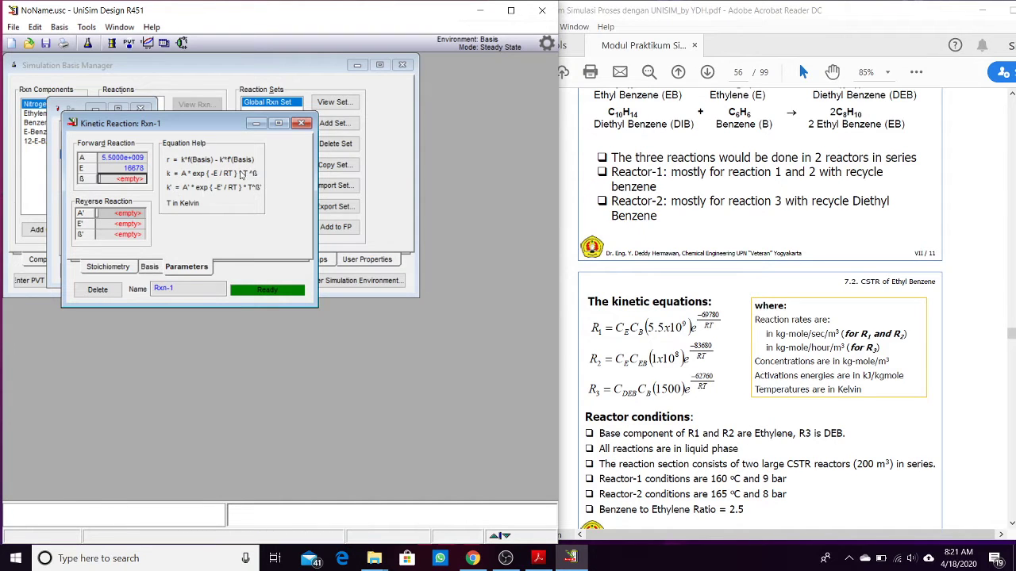
left_click(302, 123)
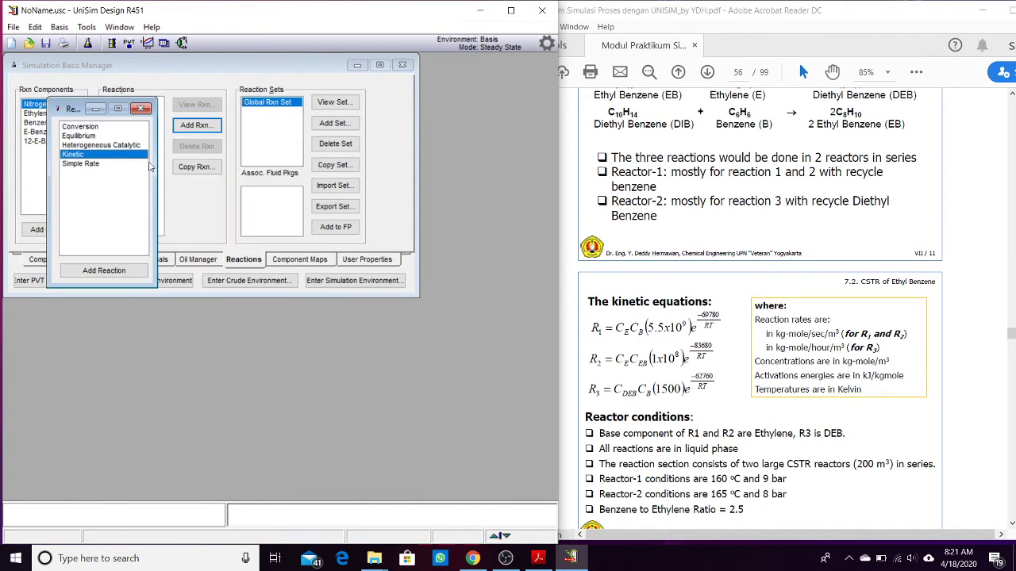
Add a second Kinetic reaction with E-Benzene, Ethylene and 12-E-BZ as its components.
left_click(101, 271)
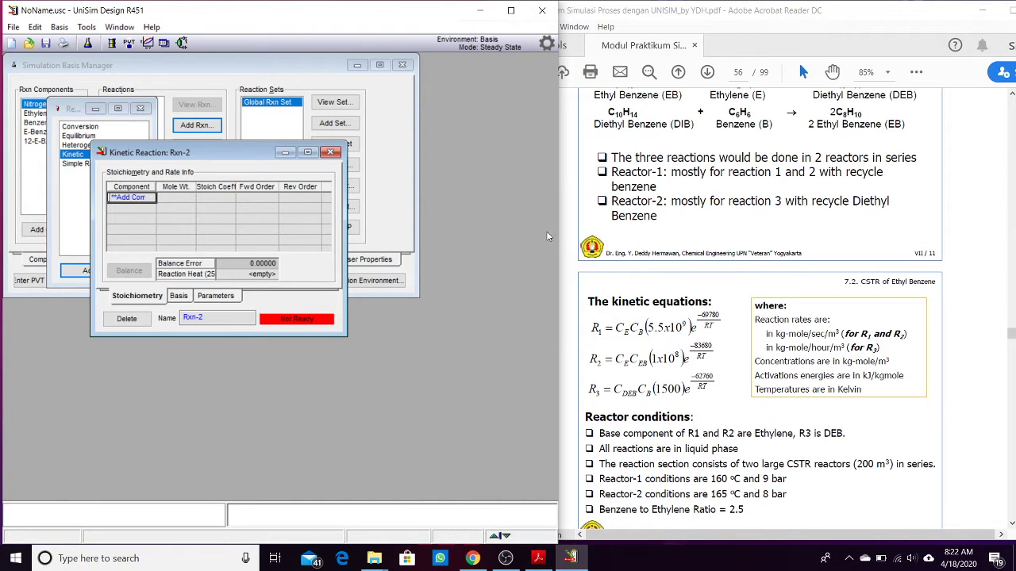
scroll(592, 181, "up", 1)
left_click(150, 199)
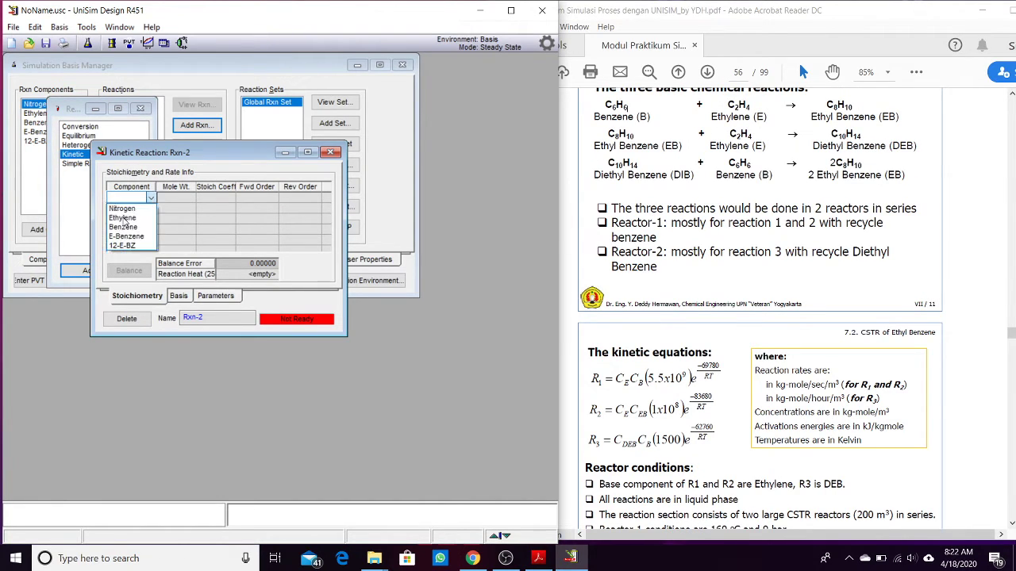
left_click(125, 233)
left_click(150, 207)
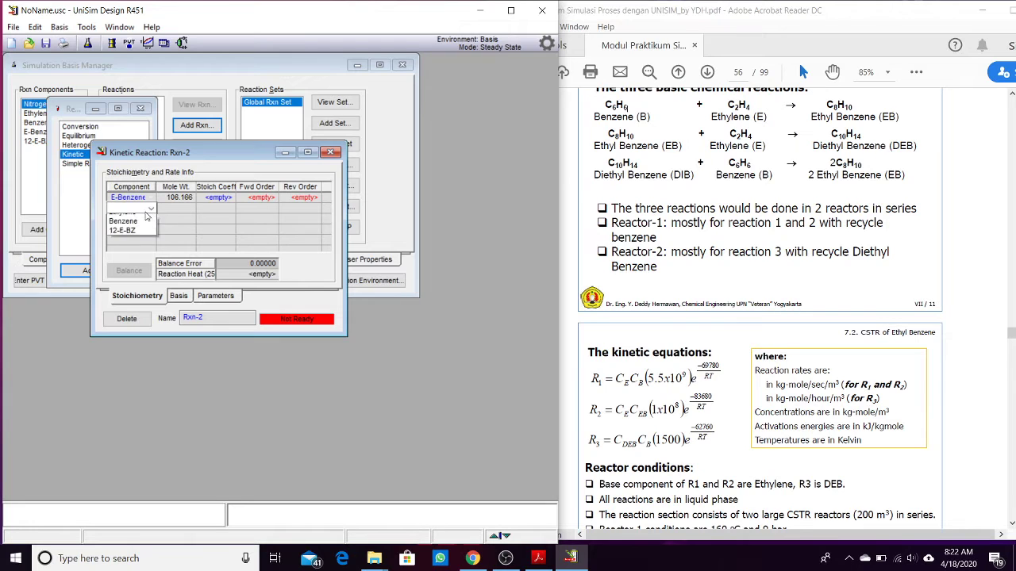
left_click(122, 232)
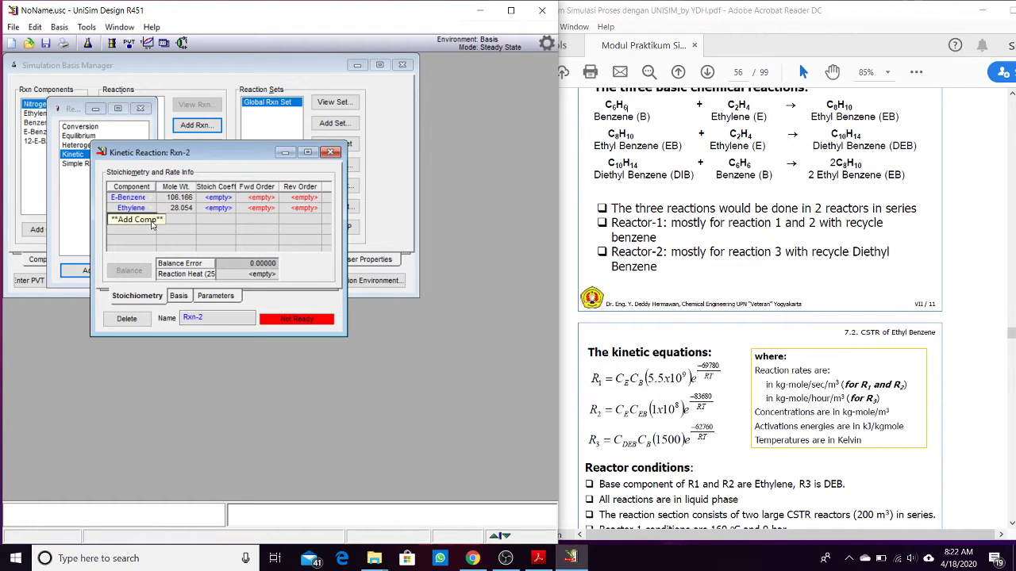
left_click(152, 226)
left_click(129, 250)
Set the stoichiometric coefficients of Rxn-2 to -1 for E-Benzene, -1 for Ethylene and 1 for 12-E-BZ.
left_click(219, 198)
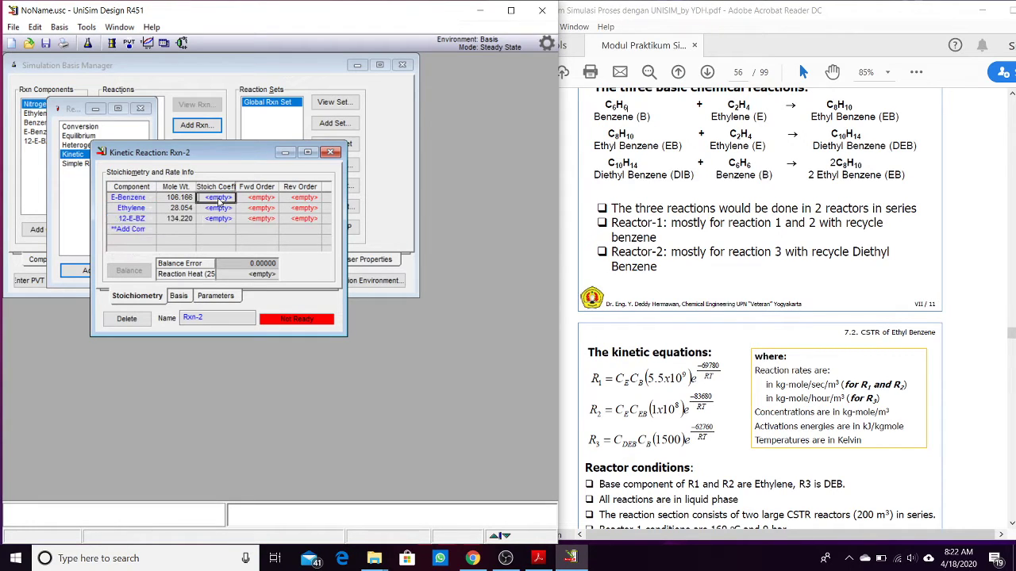
type("-1")
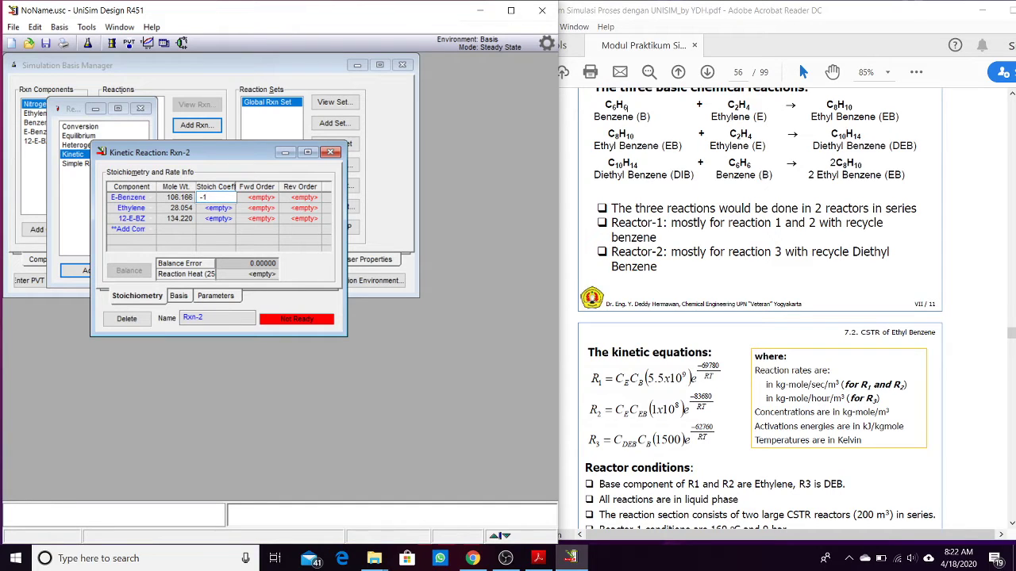
key("Return")
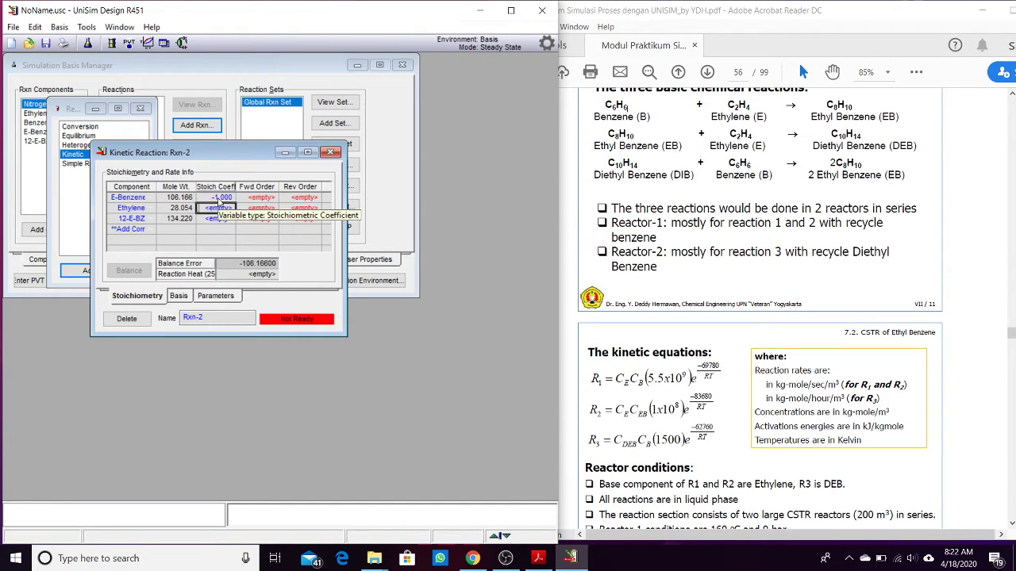
type("-1")
key("Return")
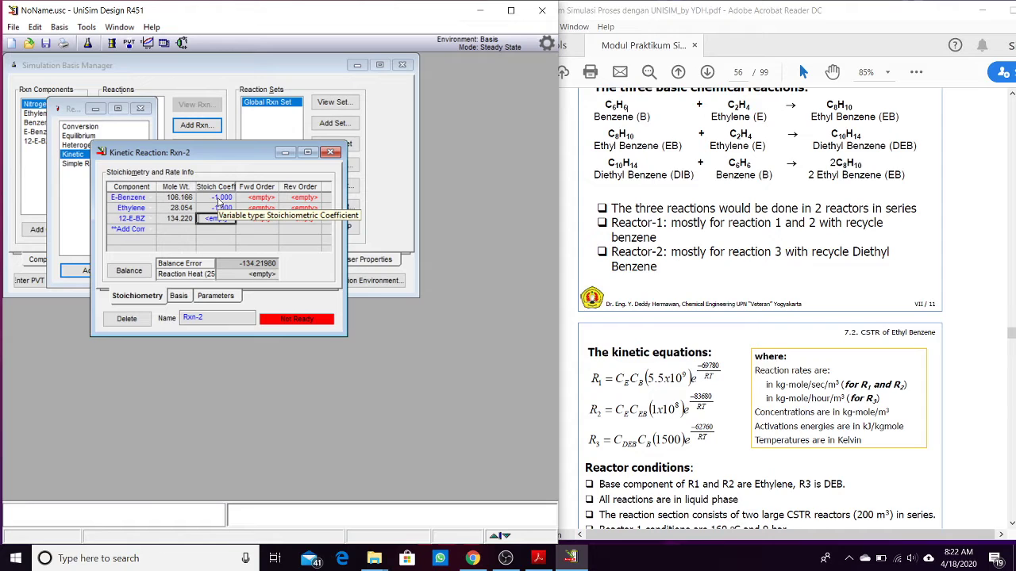
type("1")
key("Return")
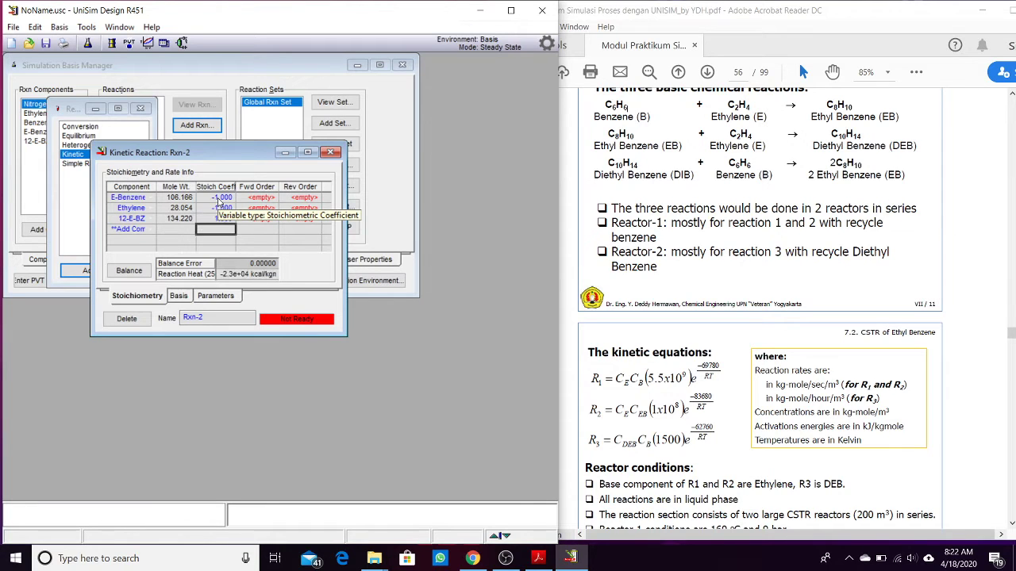
Set the forward order of E-Benzene in Rxn-2 to 1 and open the reaction's basis settings.
left_click(254, 198)
type("1")
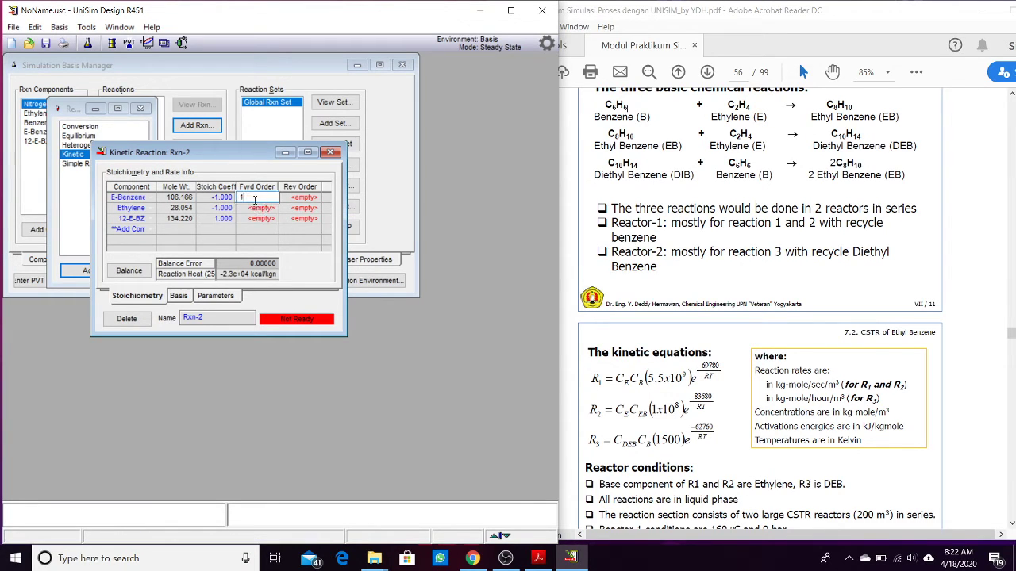
key("Return")
left_click(179, 296)
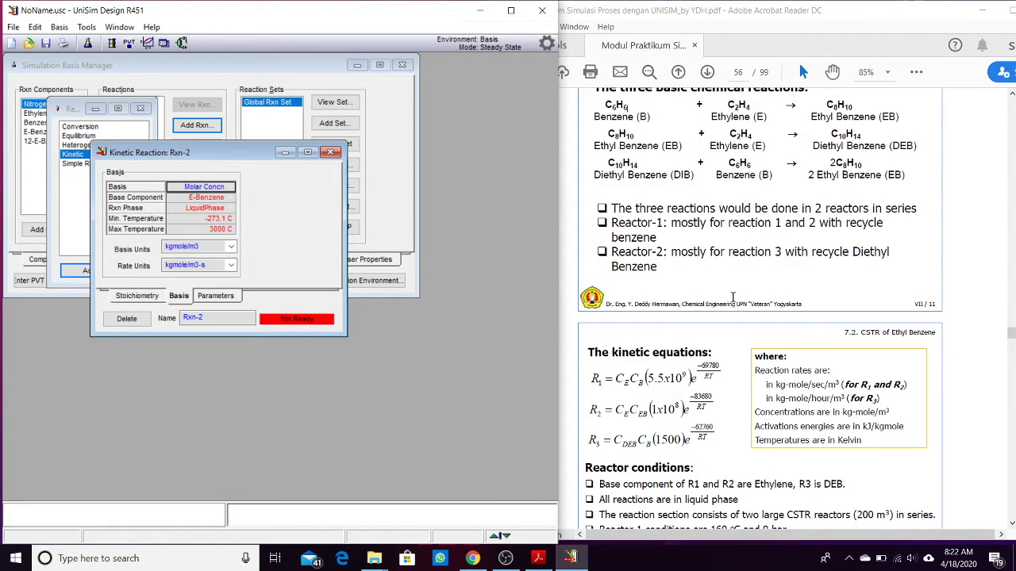
scroll(730, 296, "up", 2)
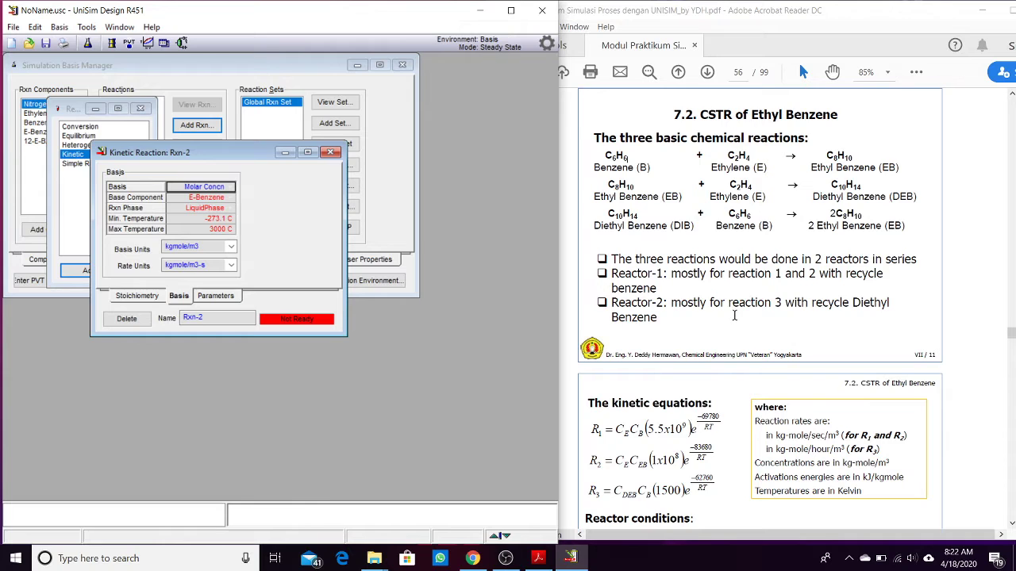
Set the base component of Rxn-2 to Ethylene, following the reactor conditions in the PDF module.
scroll(733, 328, "down", 2)
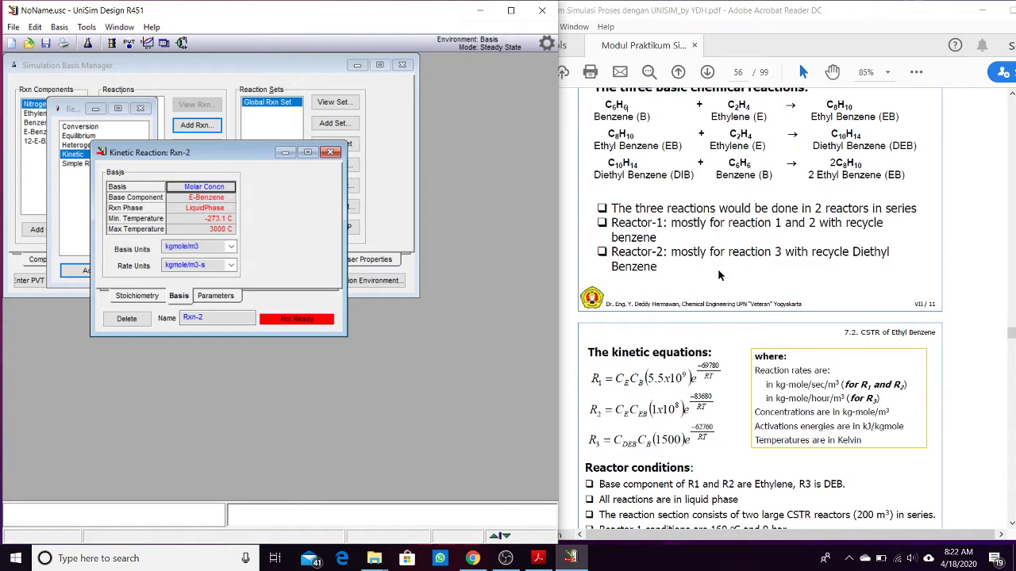
scroll(715, 281, "down", 5)
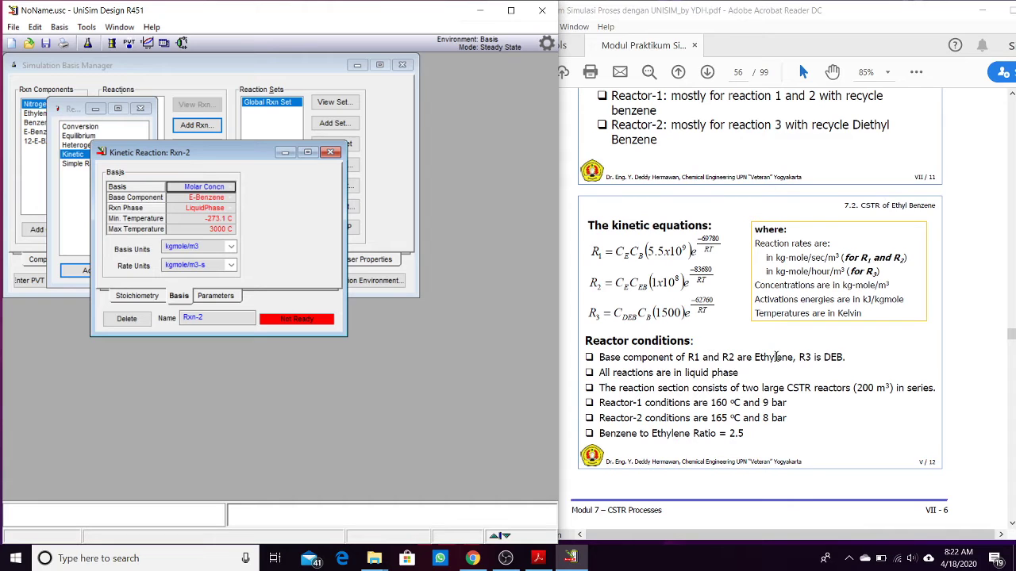
left_click(227, 202)
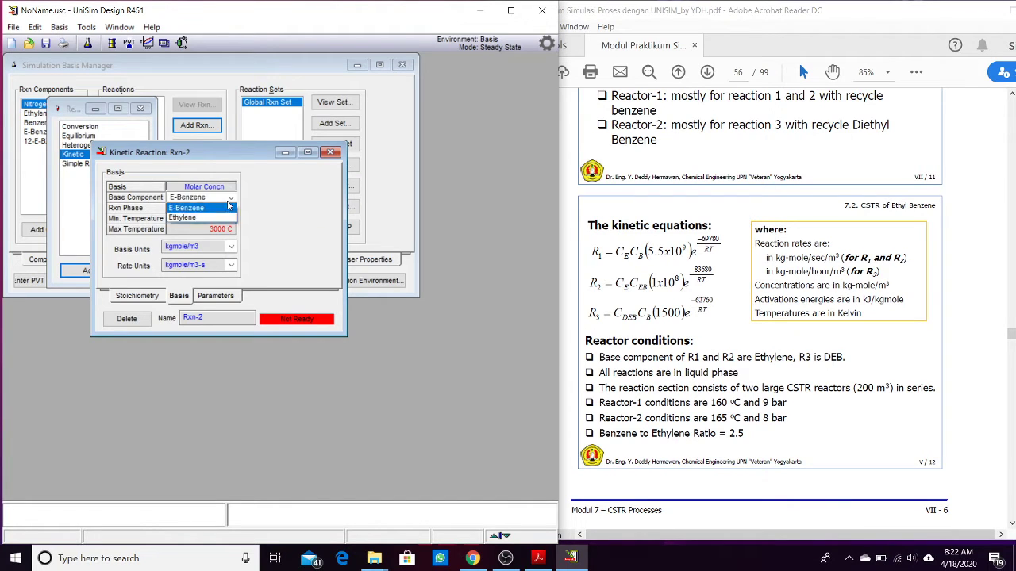
left_click(194, 223)
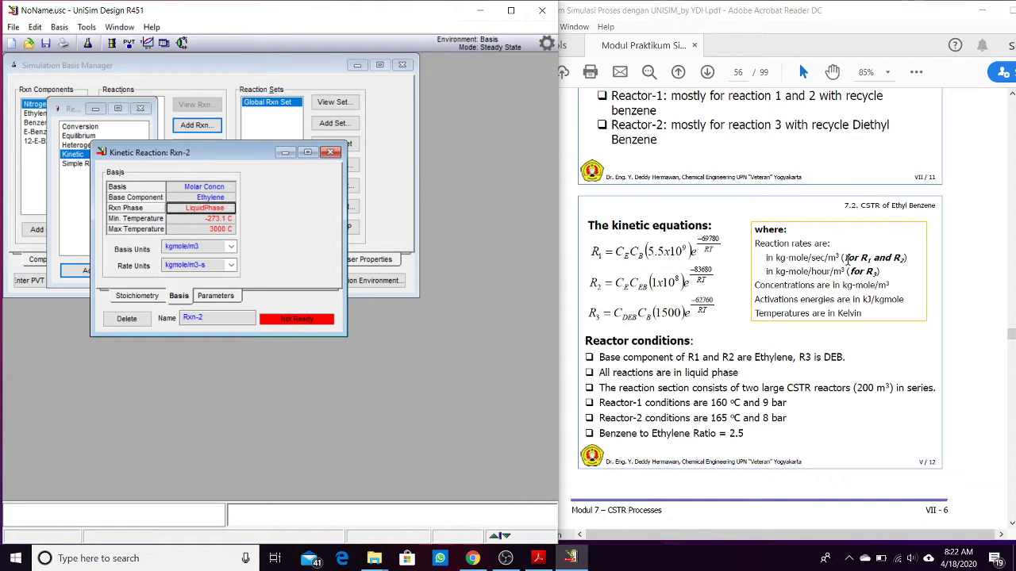
Set the forward reaction parameters of Rxn-2 to A = 1e8 and E = 83680 kJ/kgmole, and close the reaction and the reaction type list.
left_click(220, 296)
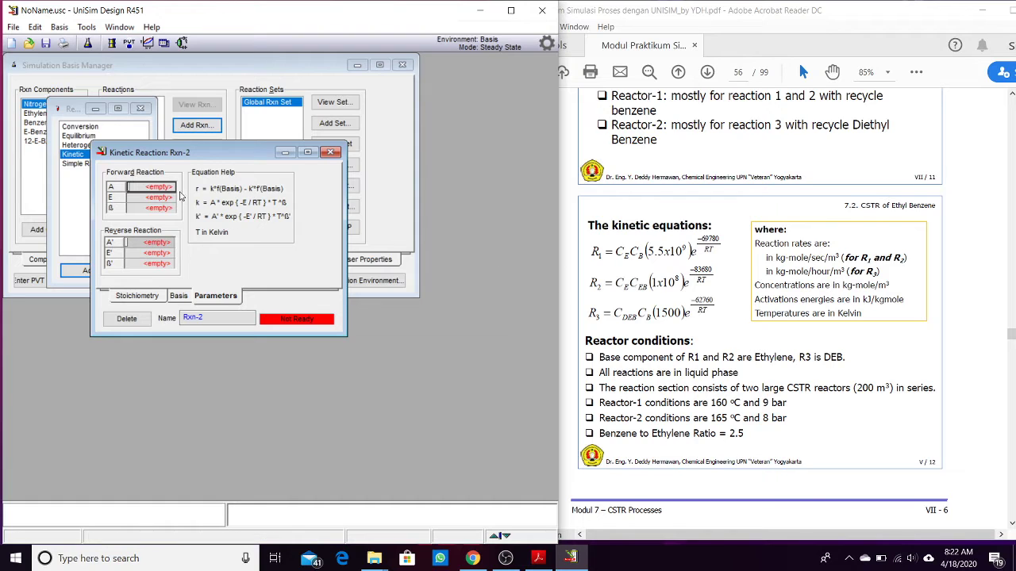
type("1e")
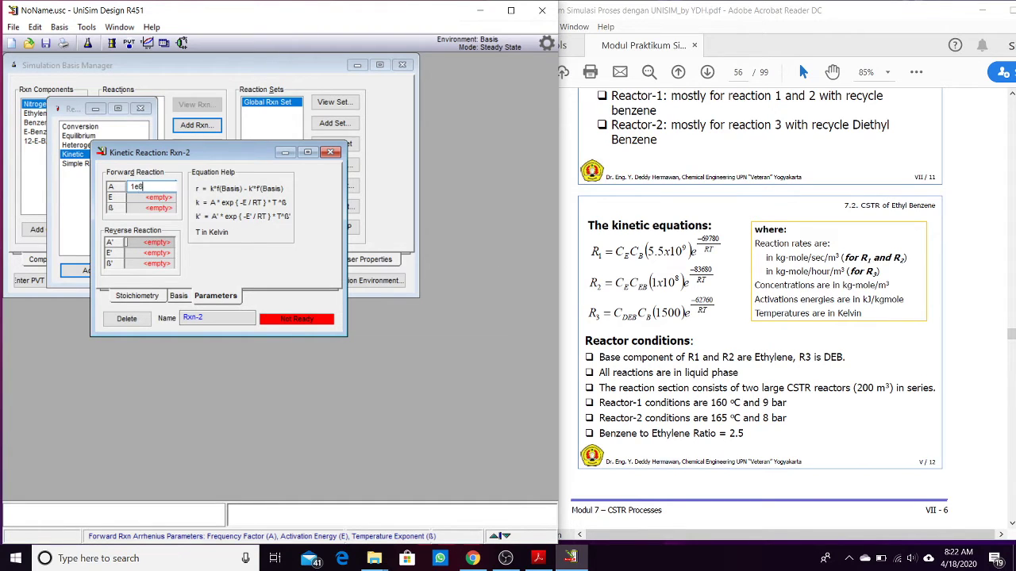
type("8")
key("Return")
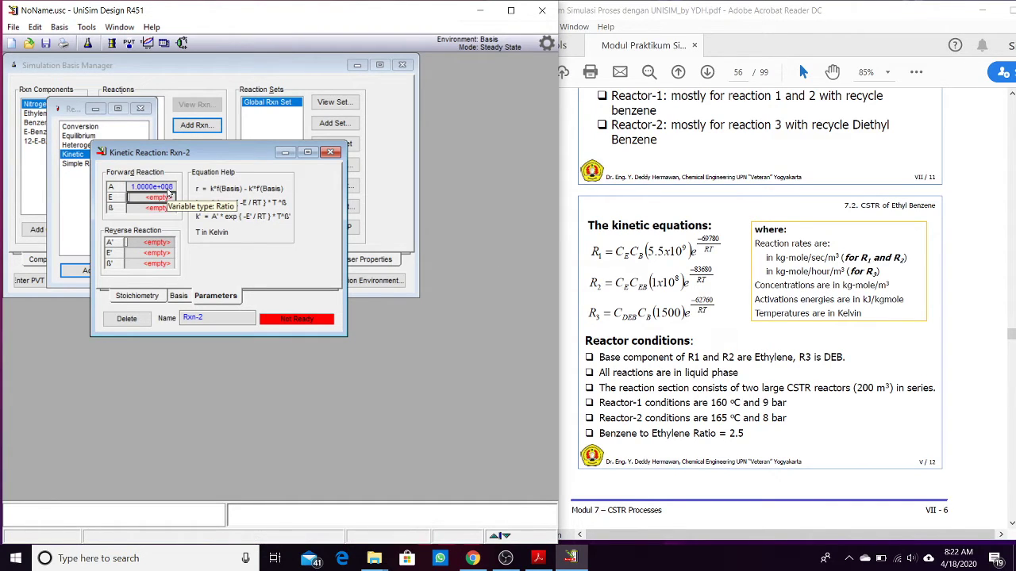
type("83680")
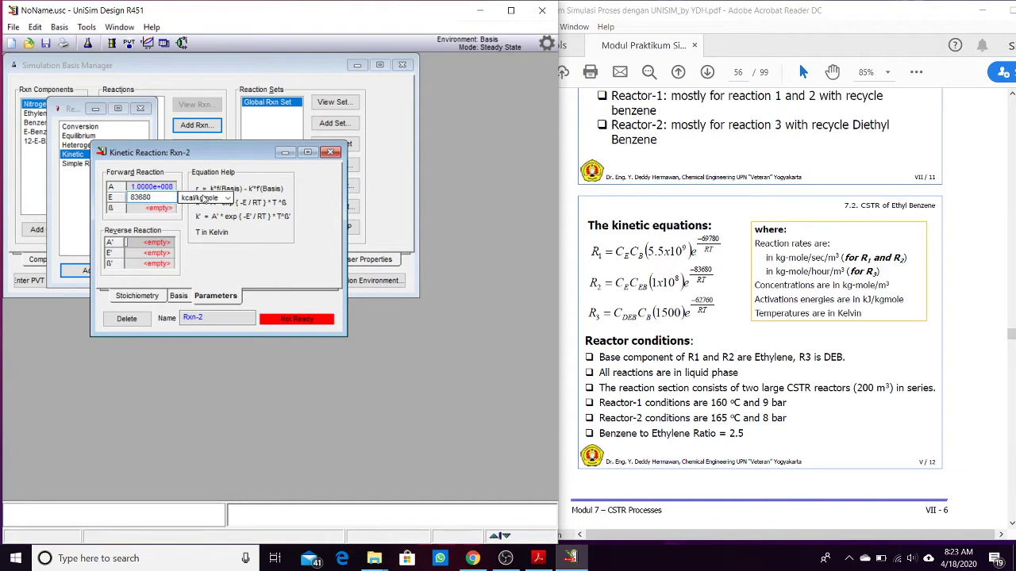
left_click(204, 198)
left_click(205, 219)
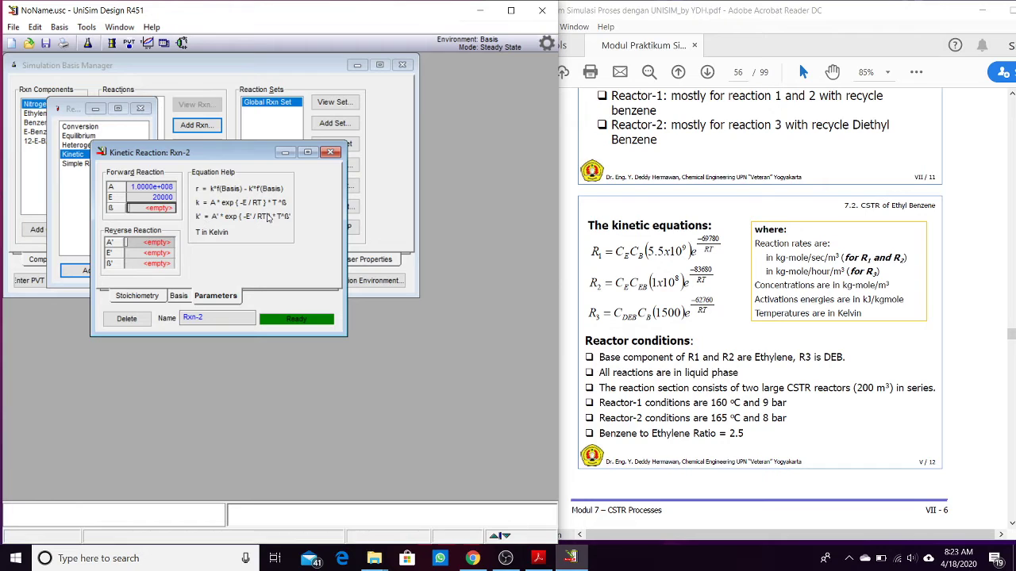
left_click(331, 152)
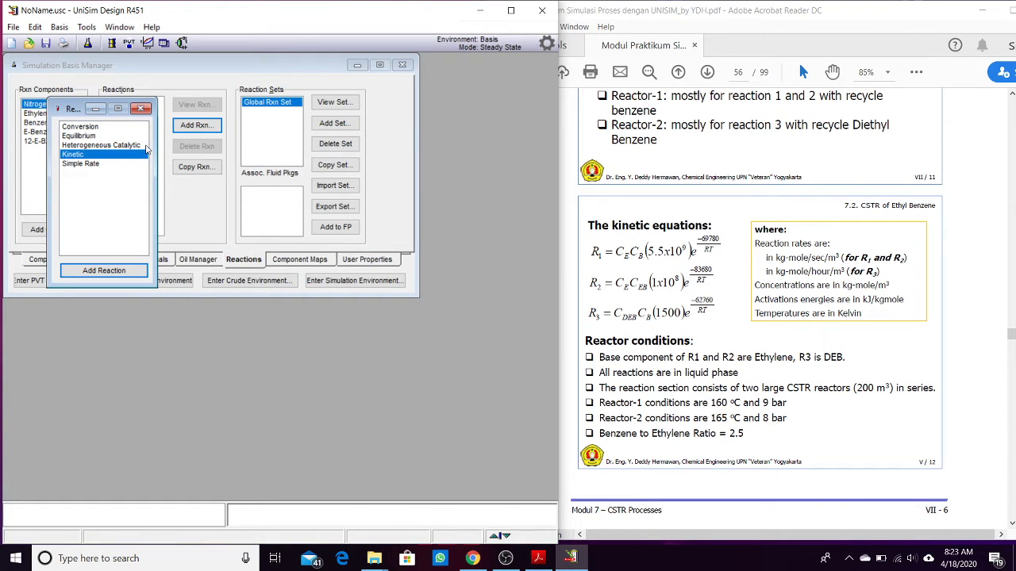
left_click(141, 108)
Reopen Rxn-1, change its base component to Ethylene, and close the reaction.
double_click(117, 102)
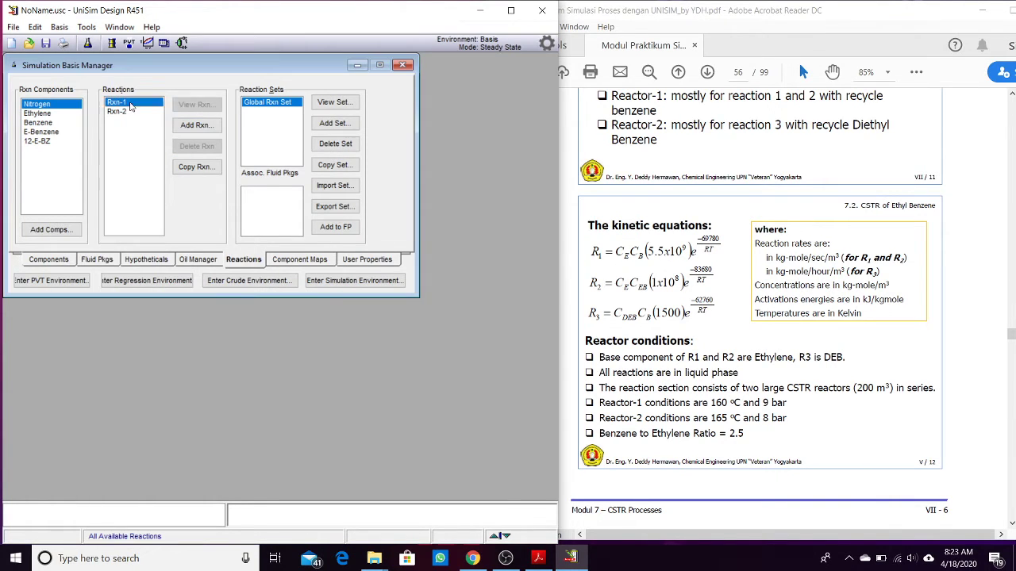
left_click(193, 314)
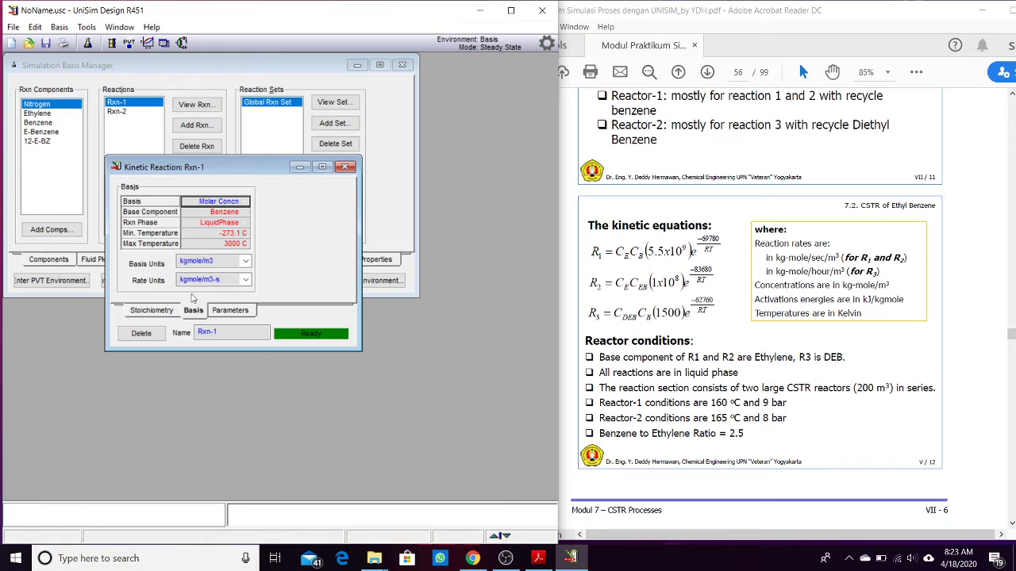
left_click(244, 213)
left_click(208, 233)
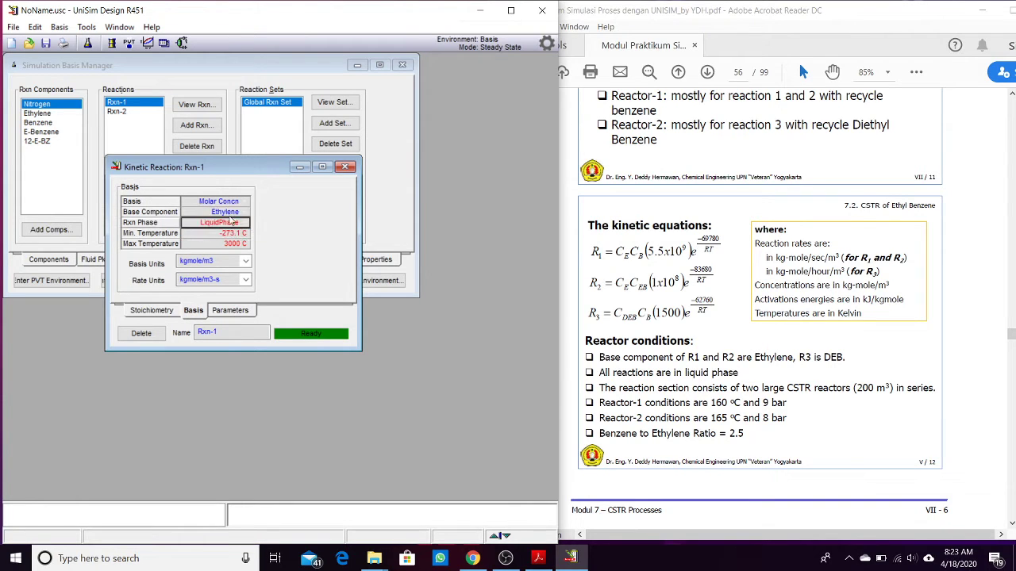
left_click(345, 167)
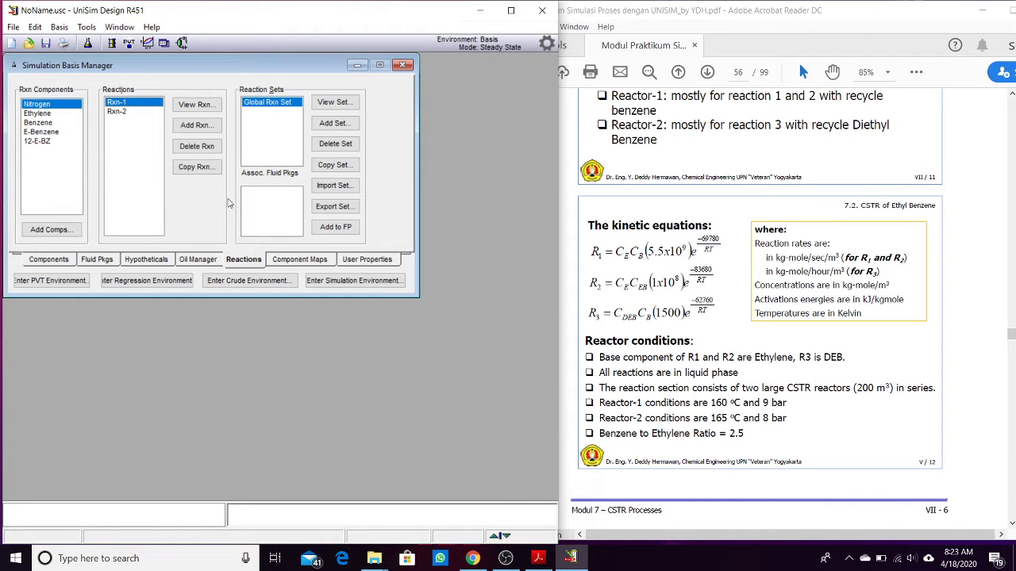
Check the forward reaction parameters of Rxn-2 and close the reaction.
left_click(195, 125)
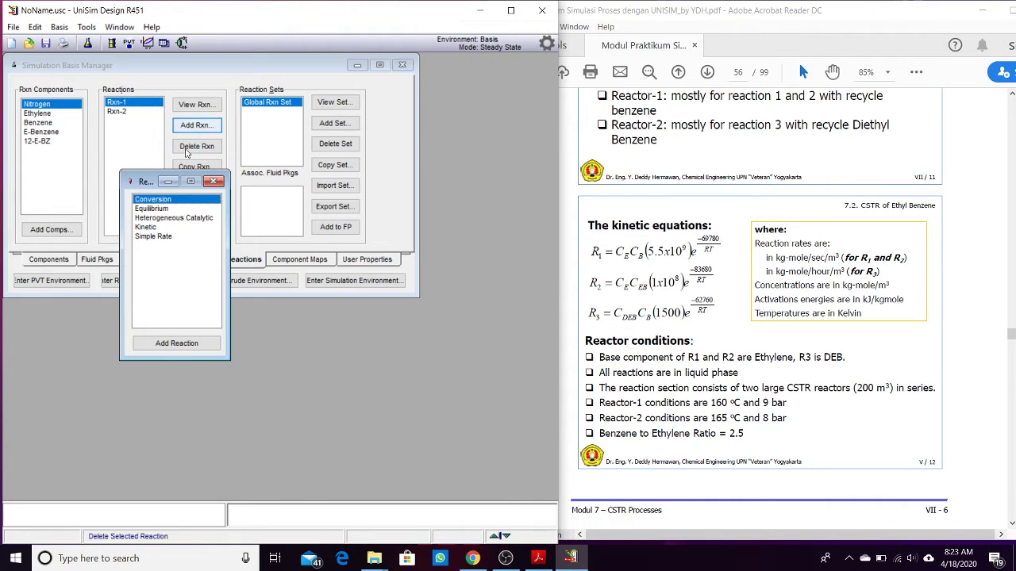
left_click(213, 181)
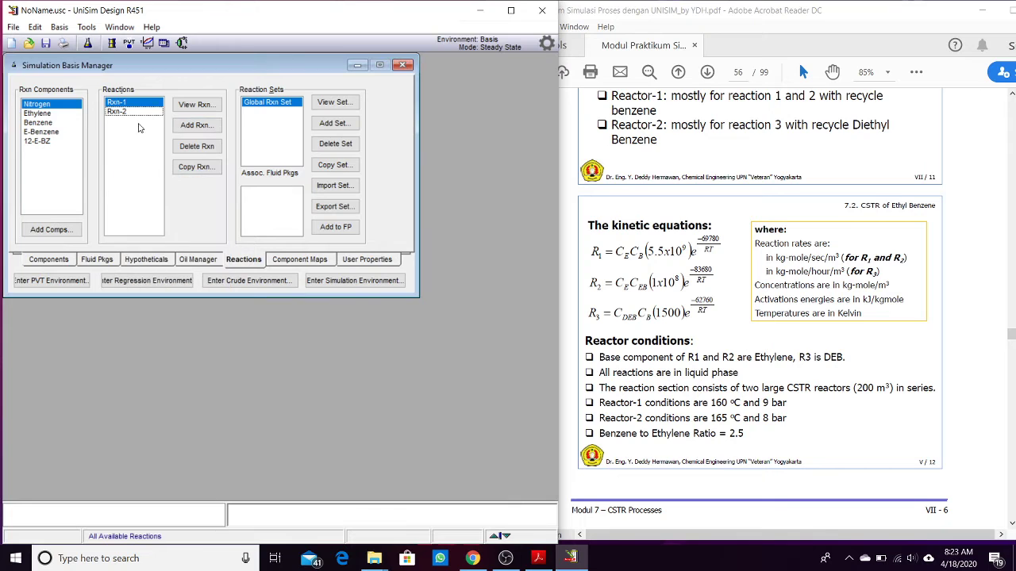
double_click(131, 115)
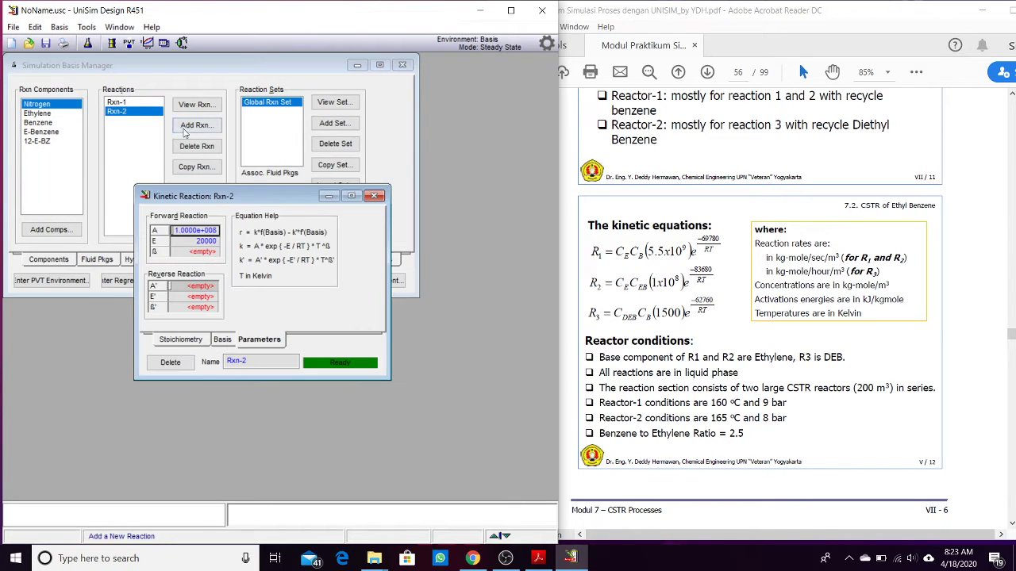
left_click(375, 198)
Add a third Kinetic reaction with 12-E-BZ, Benzene and E-Benzene as its components.
left_click(195, 124)
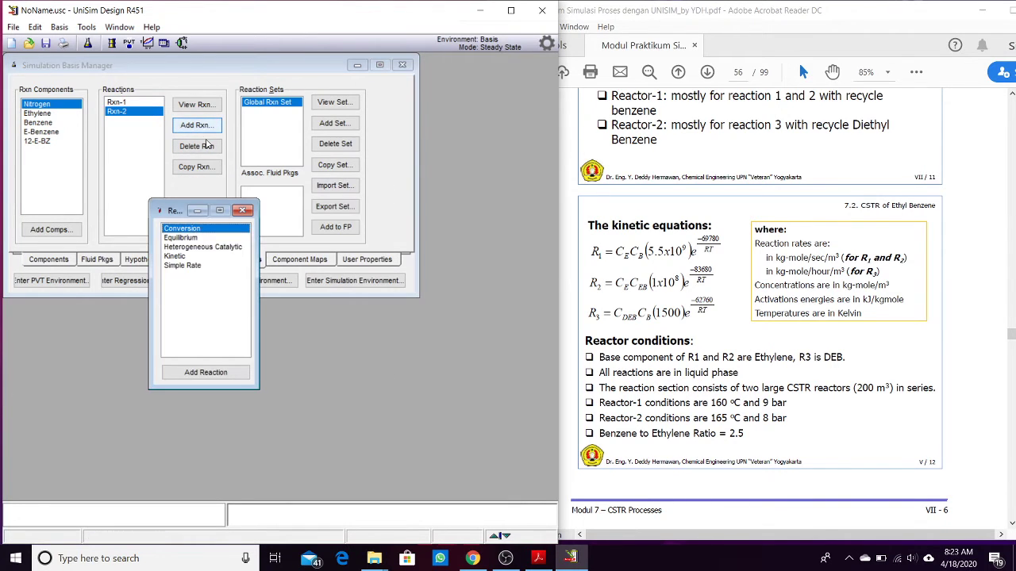
double_click(187, 256)
scroll(703, 288, "up", 5)
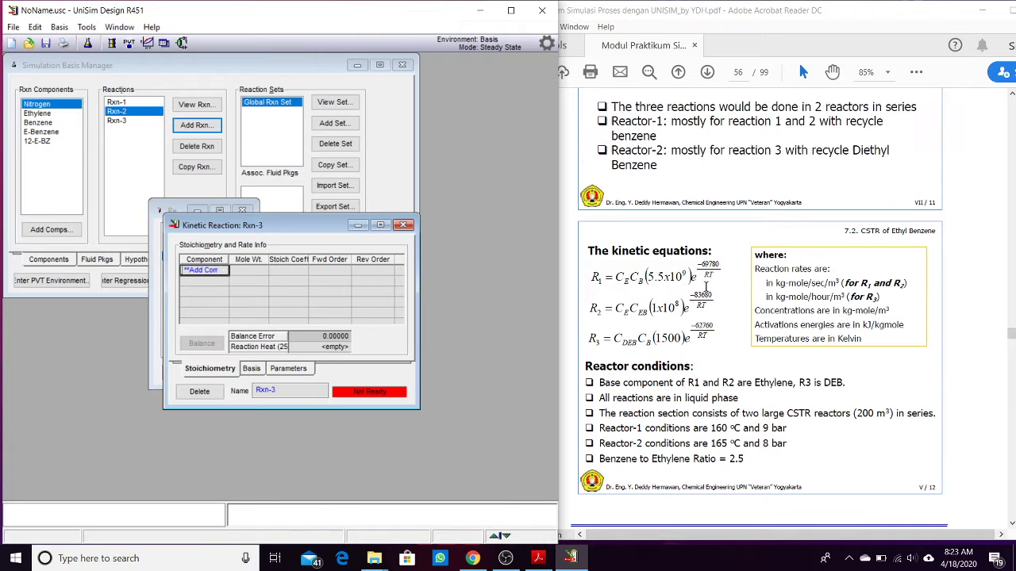
left_click(225, 272)
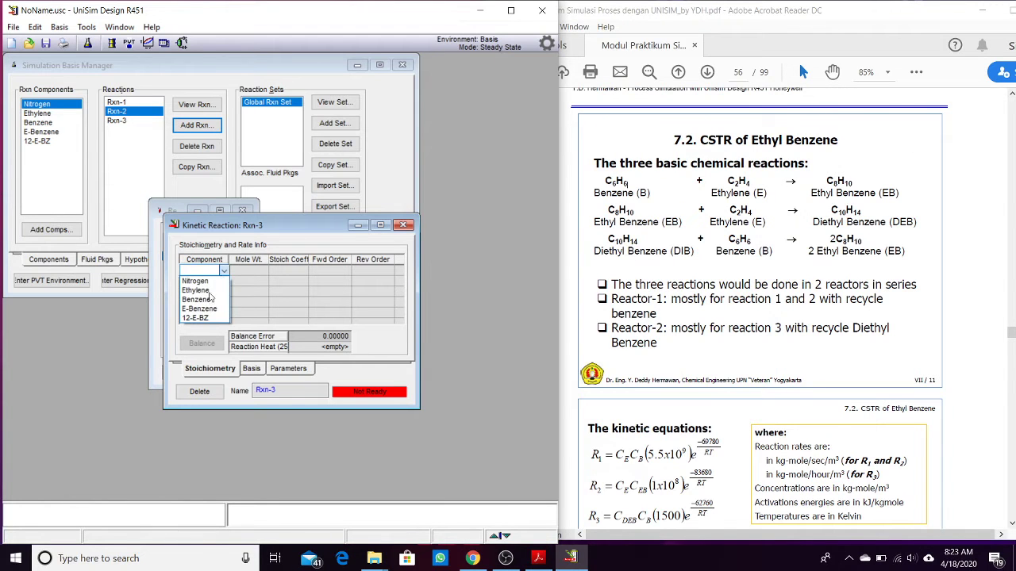
left_click(204, 319)
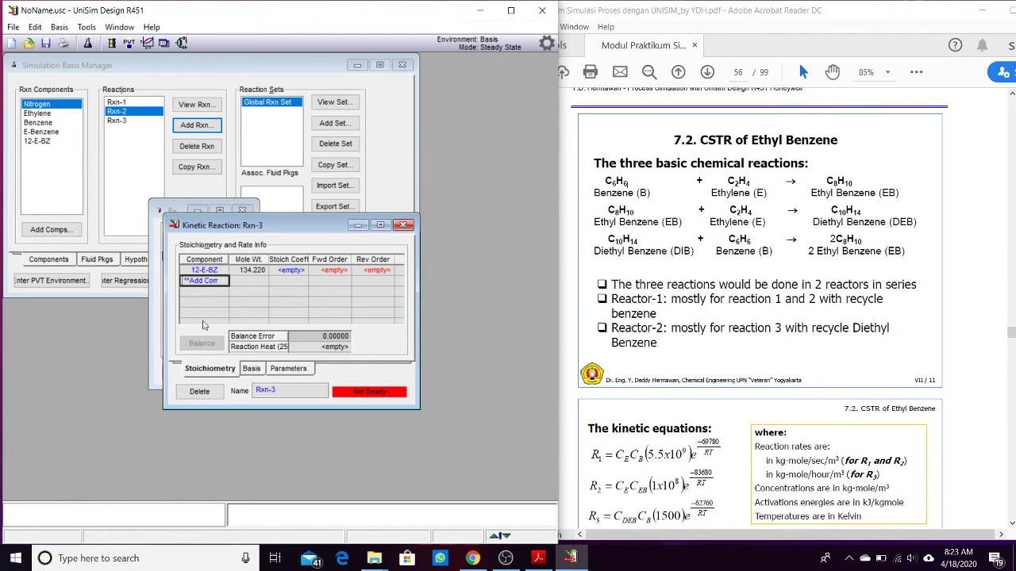
left_click(225, 281)
left_click(204, 310)
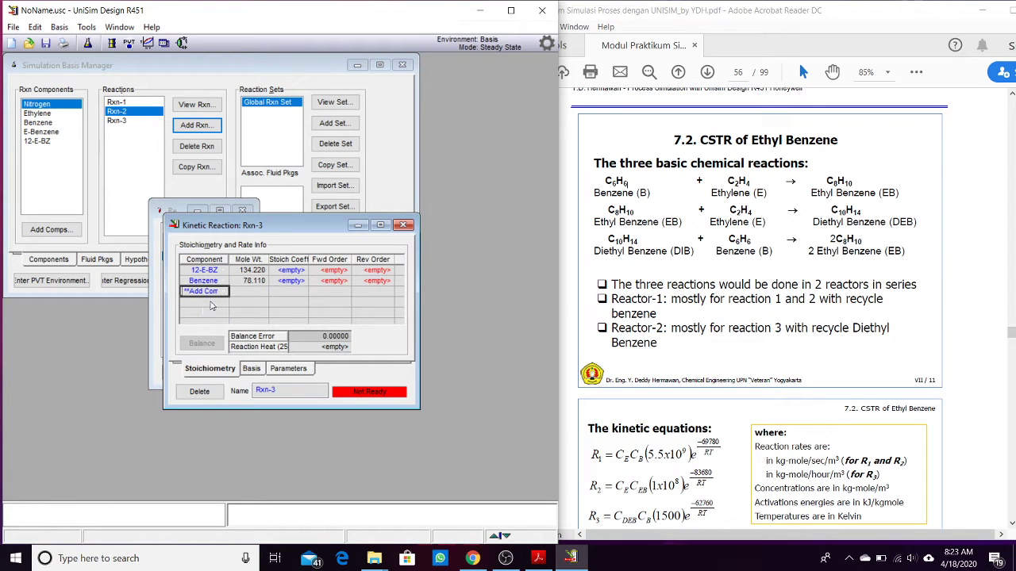
left_click(224, 292)
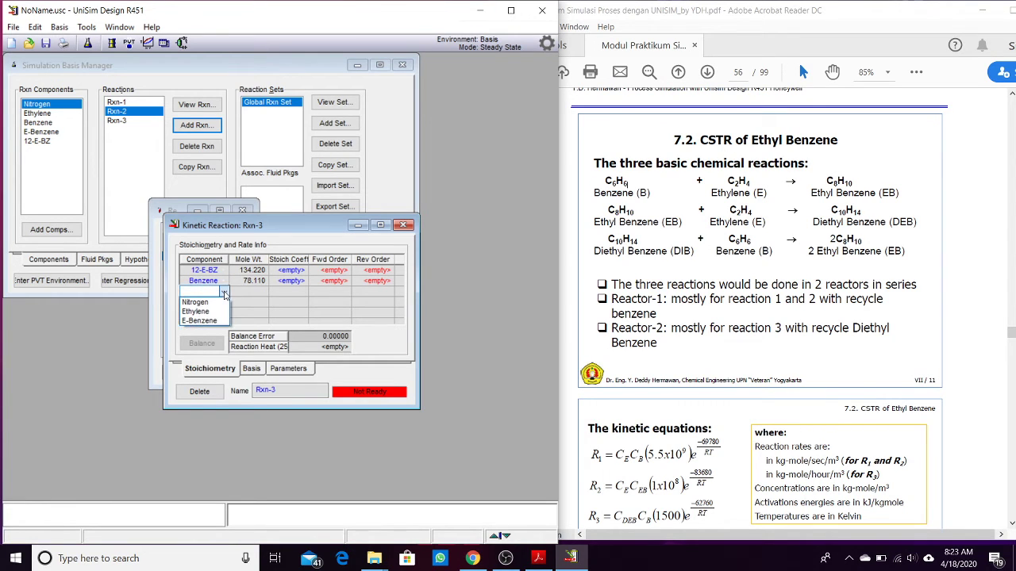
left_click(200, 320)
Set the stoichiometric coefficients of Rxn-3 to -1 for 12-E-BZ, -1 for Benzene and 2 for E-Benzene.
left_click(300, 273)
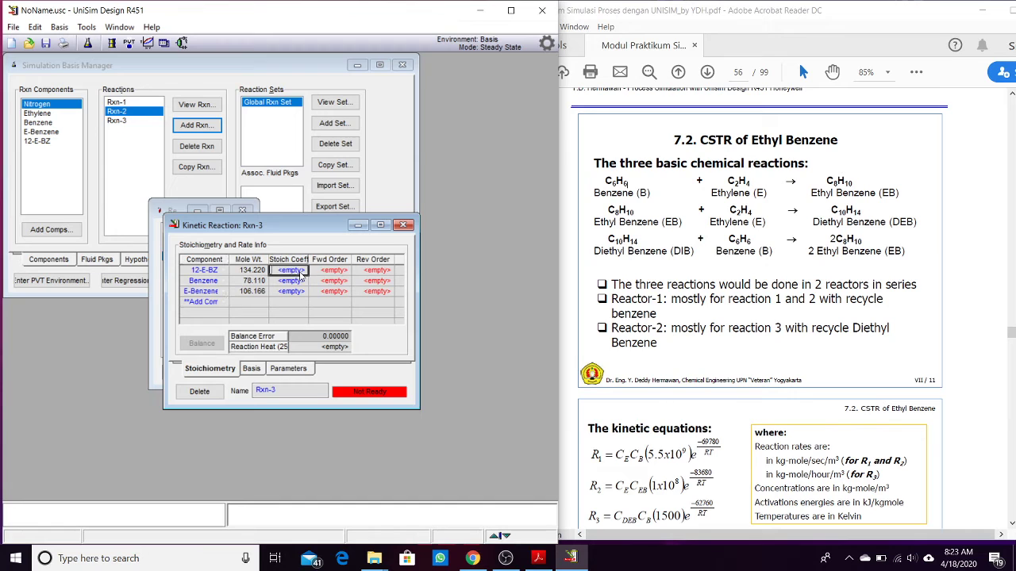
type("-1")
key("Return")
type("-1")
key("Return")
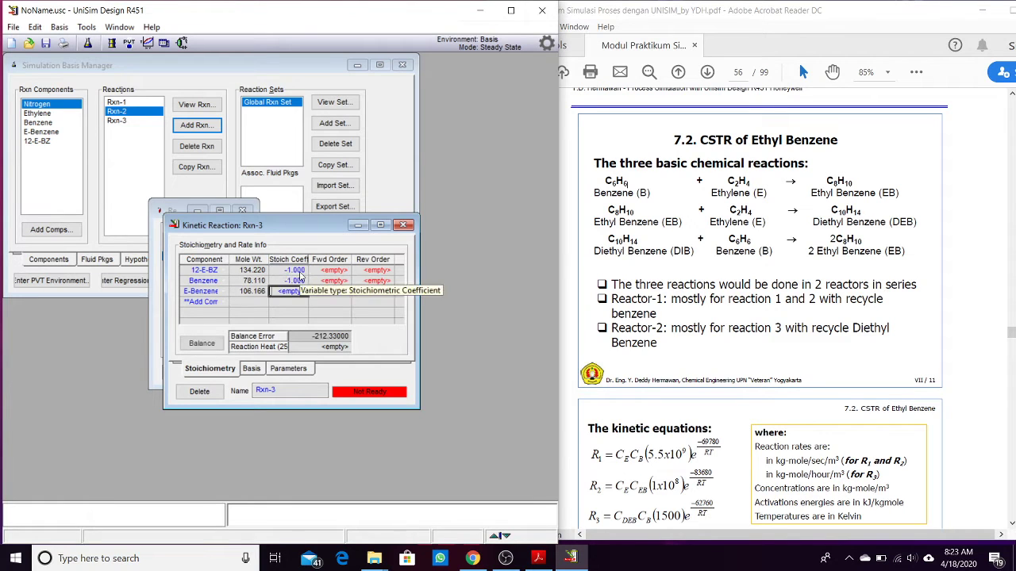
type("2")
key("Return")
Set the forward orders of 12-E-BZ and Benzene in Rxn-3 to 1.
left_click(331, 271)
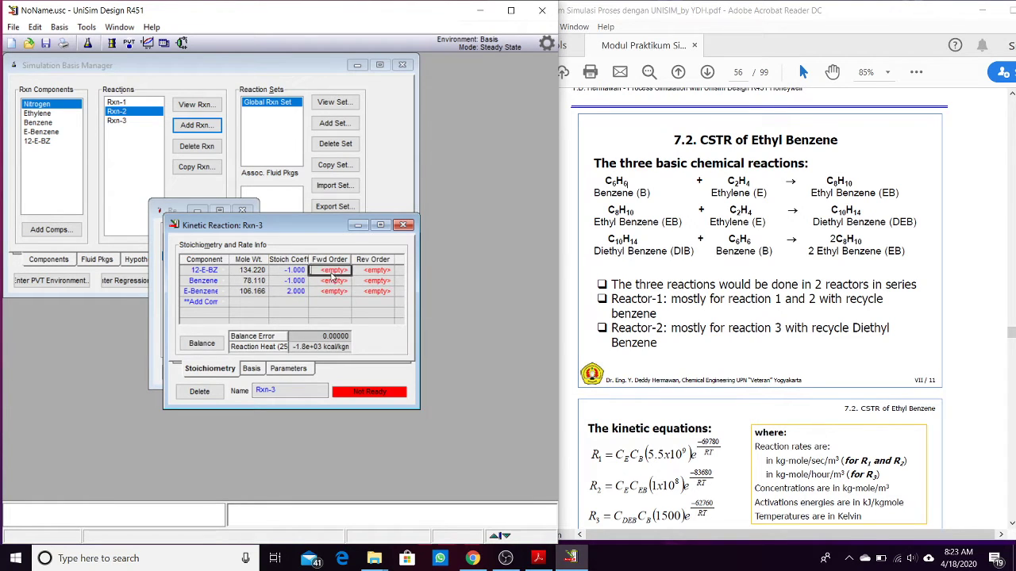
type("1")
key("Return")
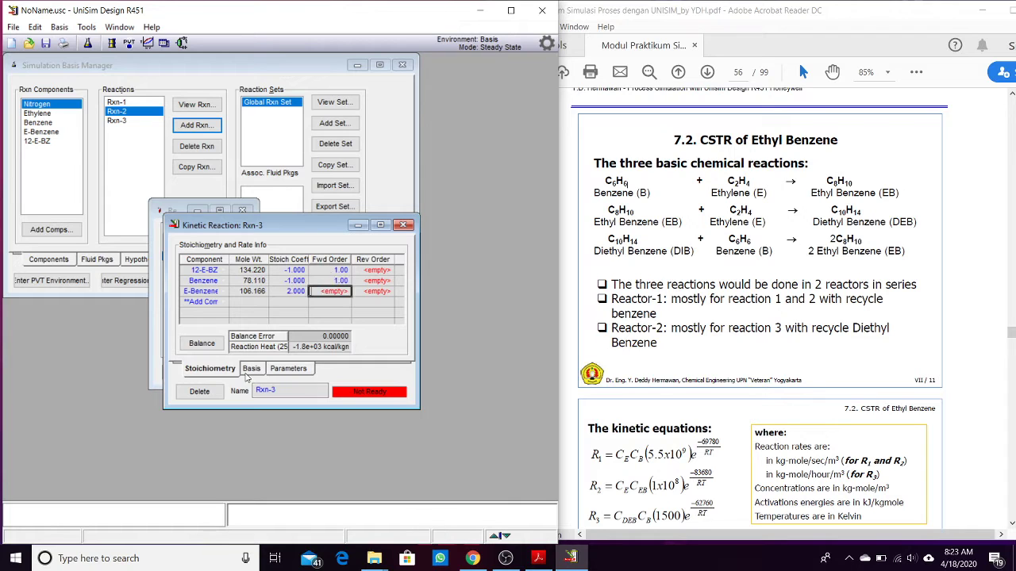
Select 12-E-BZ as the base component of Rxn-3 and set its rate units to kgmole/m3-h.
left_click(248, 369)
scroll(601, 404, "down", 1)
scroll(683, 435, "down", 1)
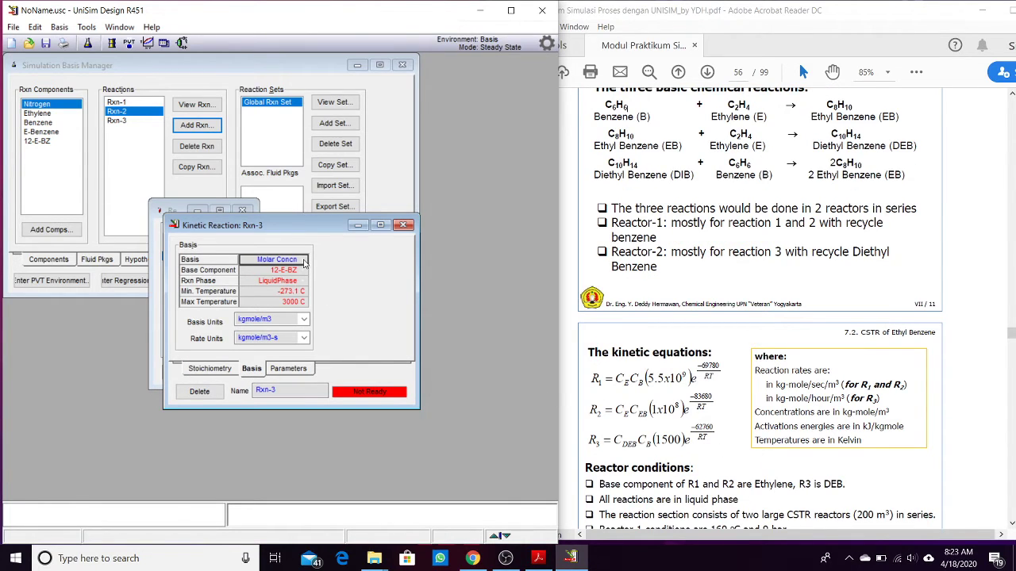
scroll(741, 435, "down", 1)
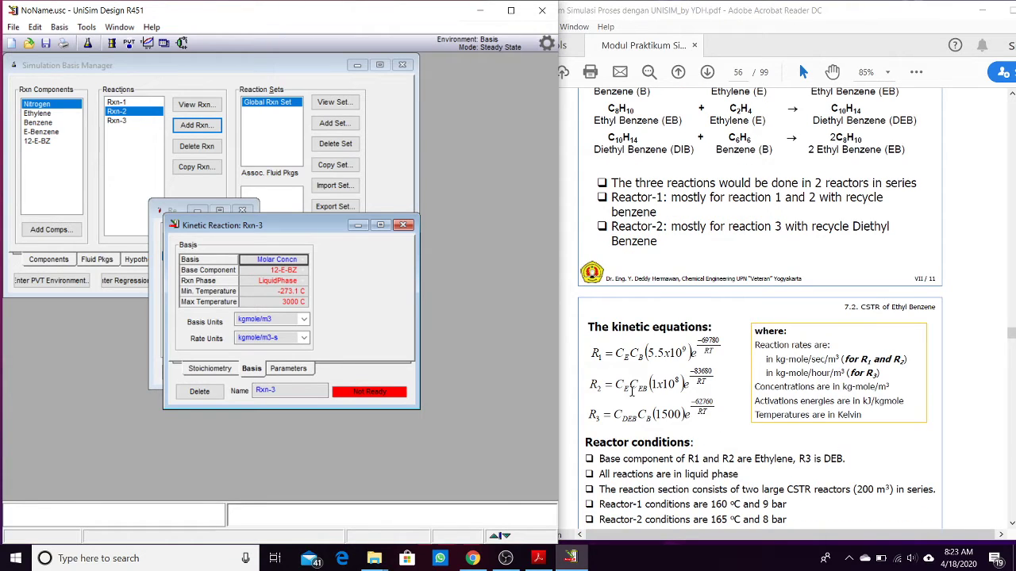
left_click(302, 272)
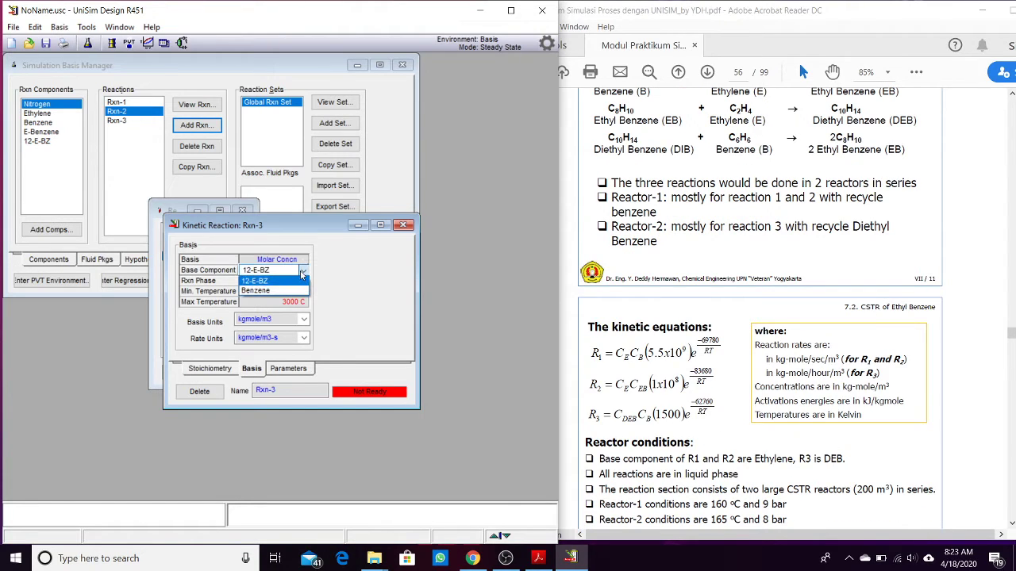
left_click(266, 283)
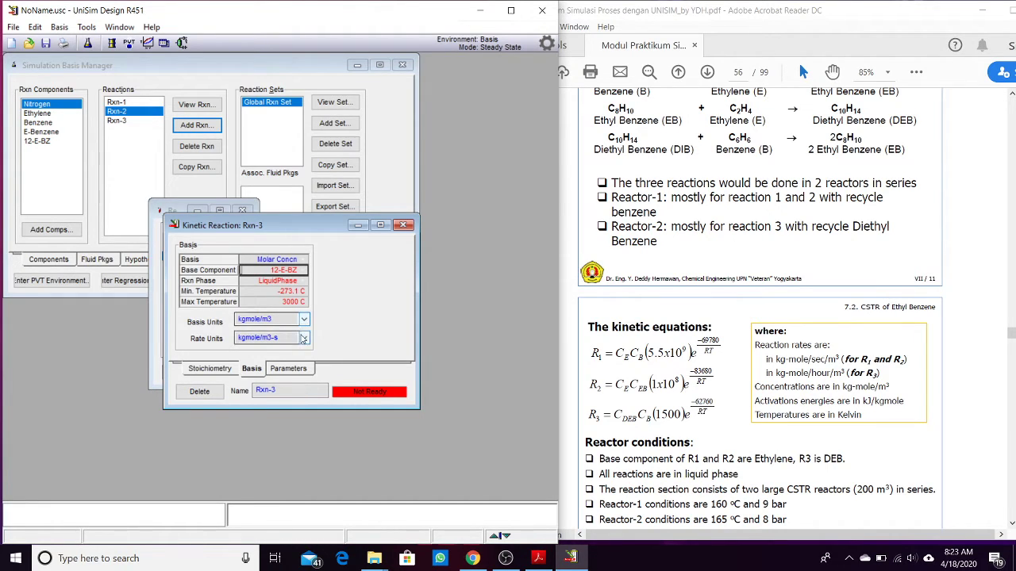
left_click(303, 338)
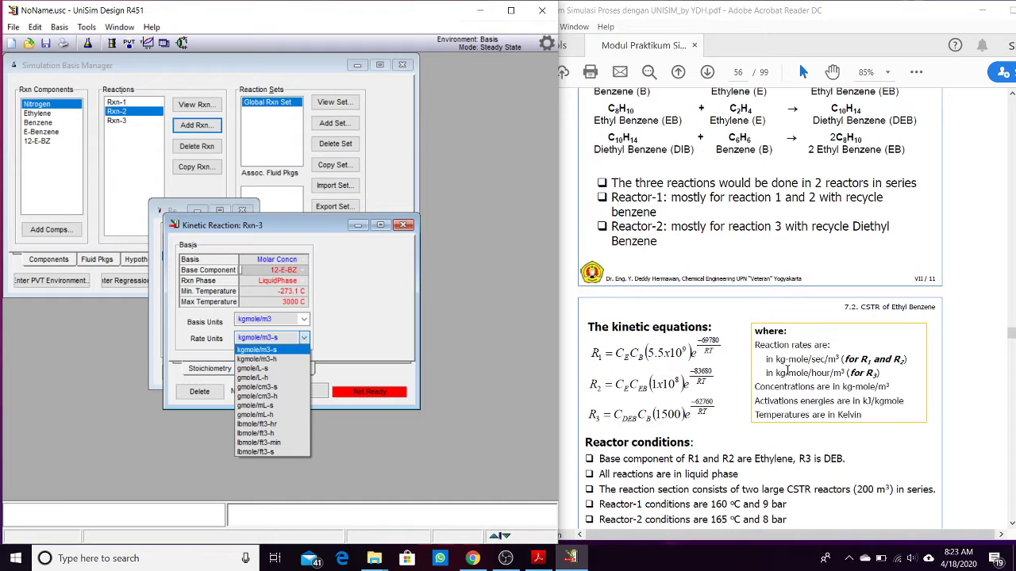
left_click(258, 358)
Set the forward reaction parameters of Rxn-3 to A = 1500 and E = 62760.
left_click(290, 368)
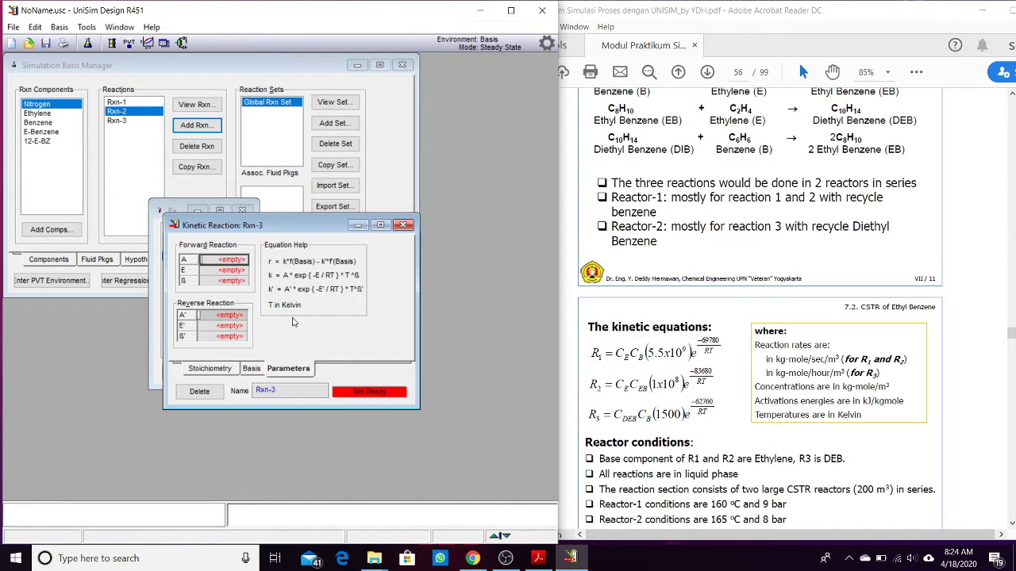
left_click(234, 260)
type("1500")
key("Return")
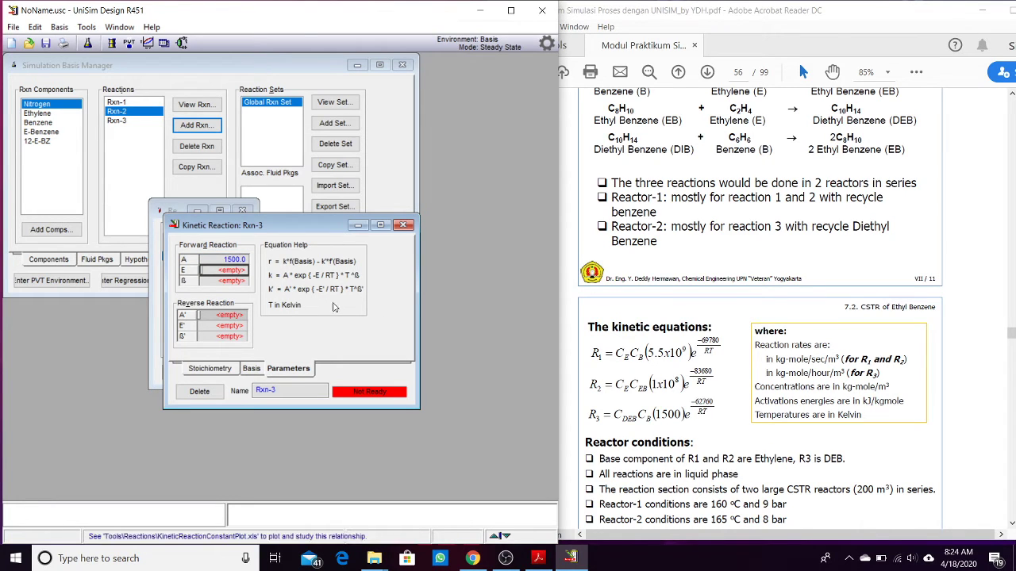
type("62760")
key("Return")
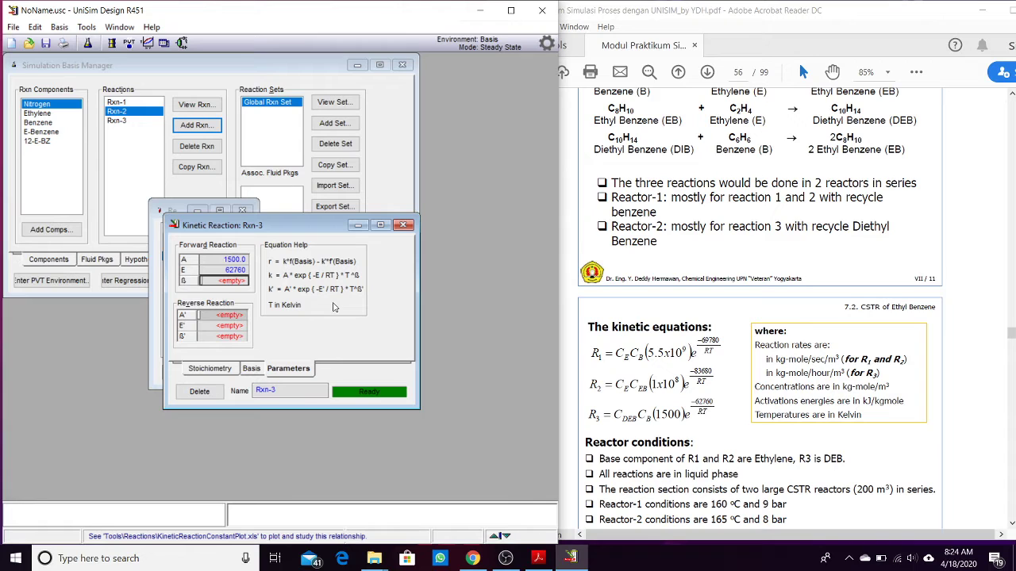
Add the Global Rxn Set to fluid package Basis-1 and enter the simulation environment.
left_click(403, 225)
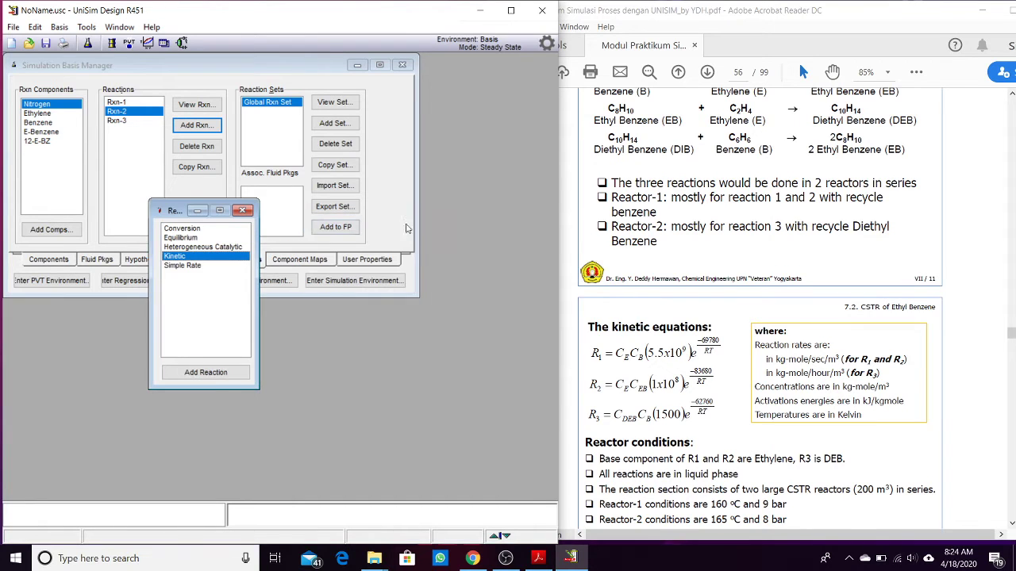
left_click(242, 211)
left_click(335, 227)
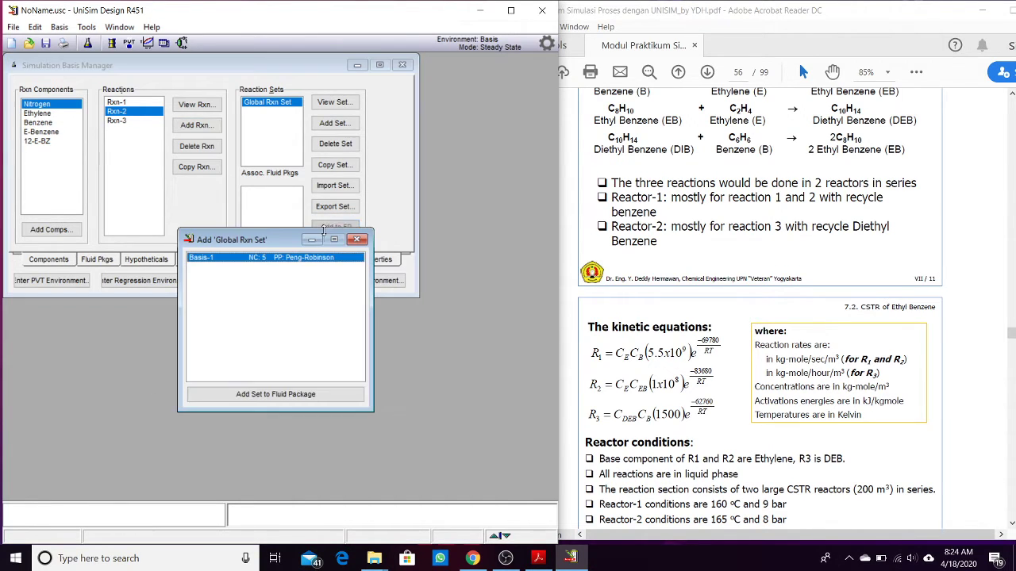
left_click(270, 392)
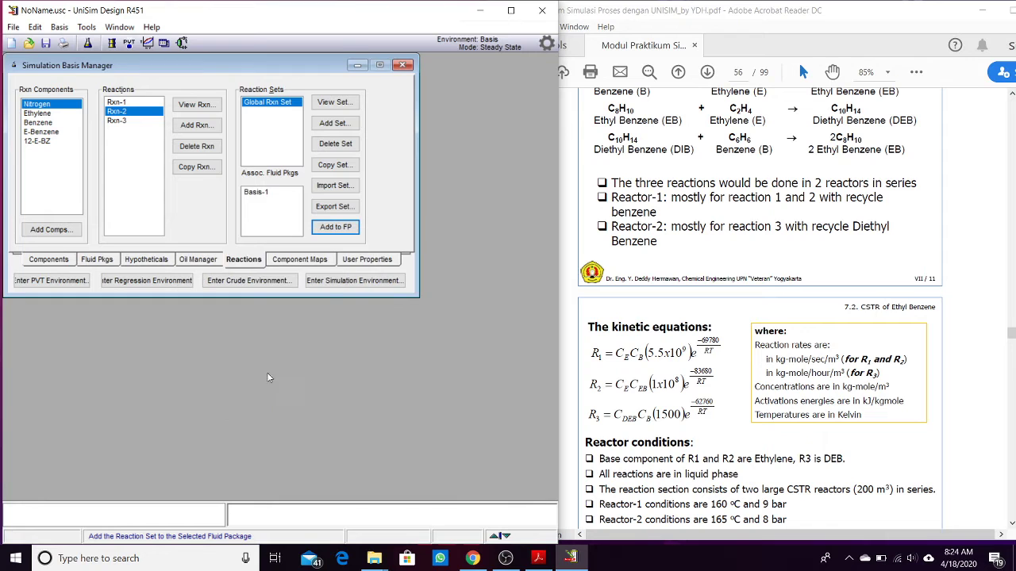
left_click(353, 280)
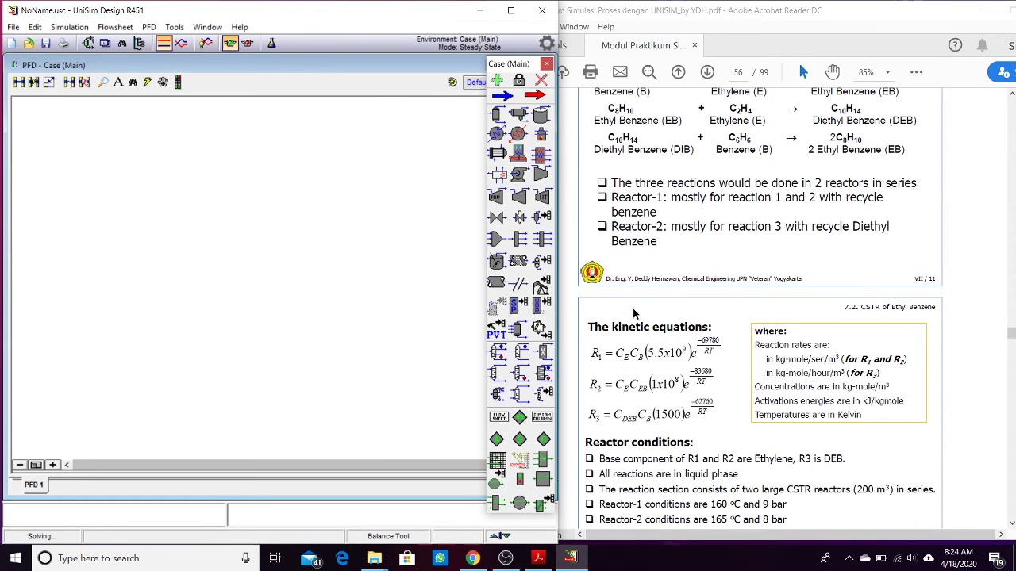
Place four material streams one below another on the flowsheet as feeds for the CSTR-1 process.
scroll(688, 380, "down", 15)
scroll(689, 404, "down", 2)
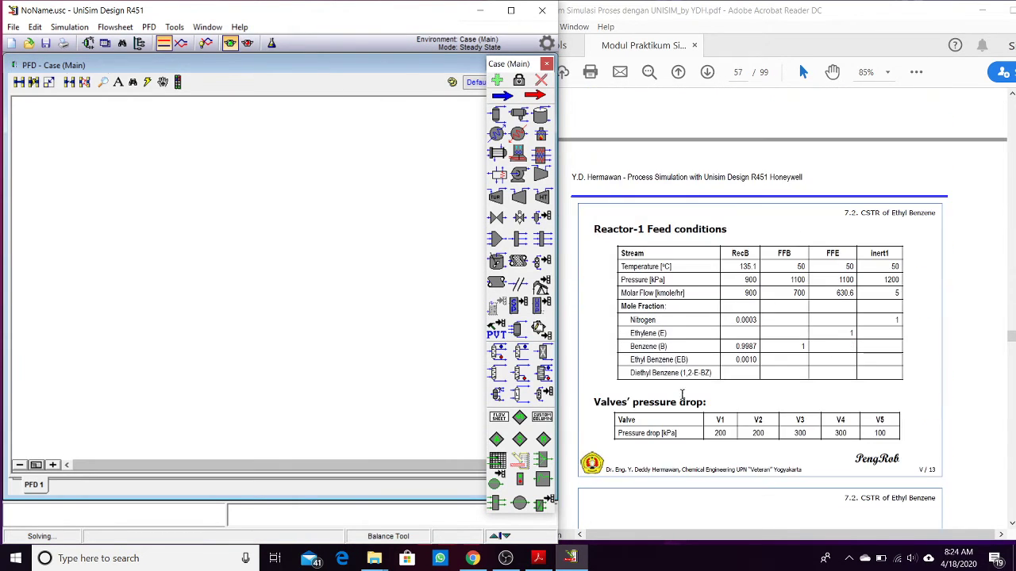
scroll(680, 383, "down", 5)
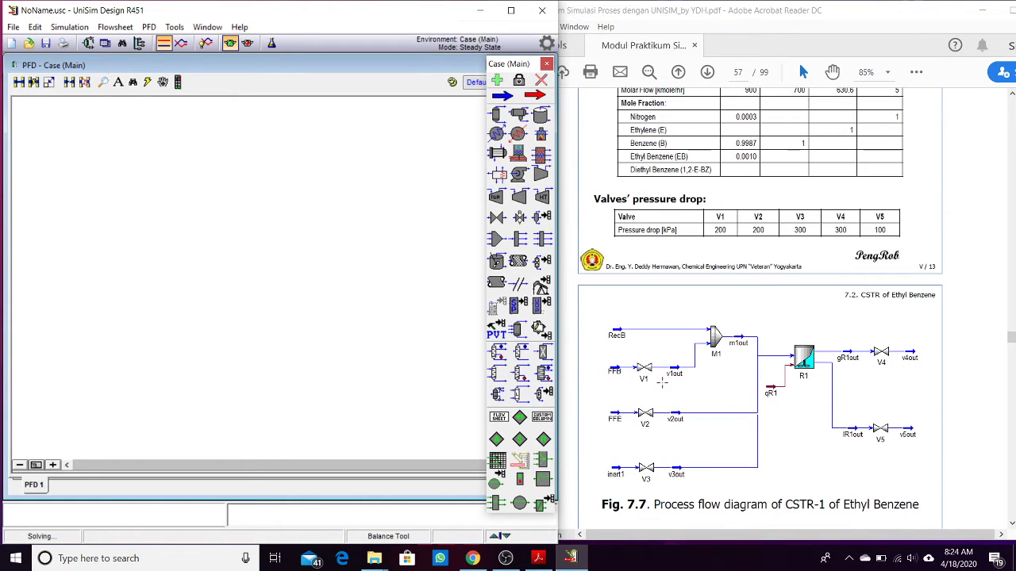
left_click(501, 96)
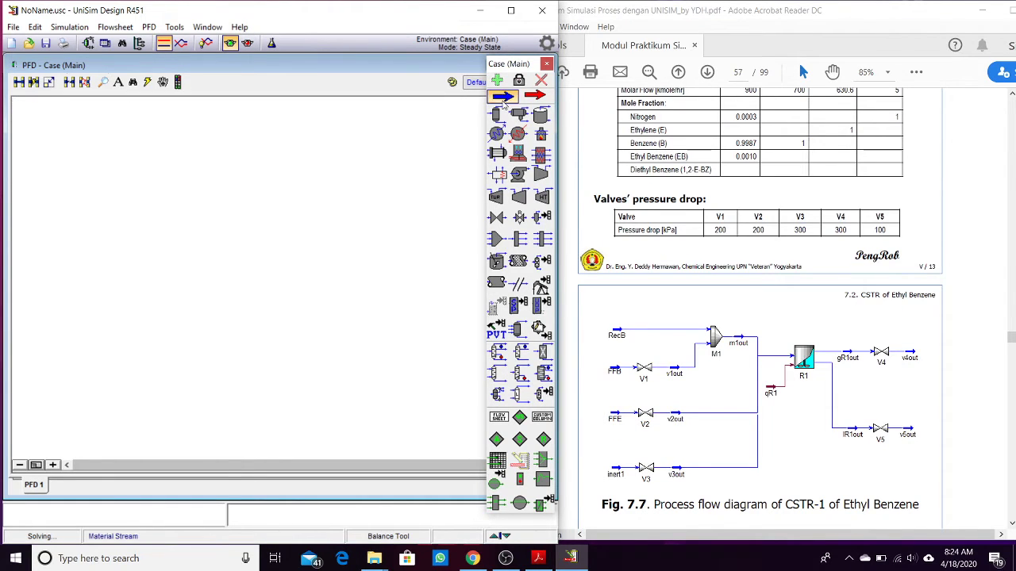
left_click(86, 162)
left_click(502, 95)
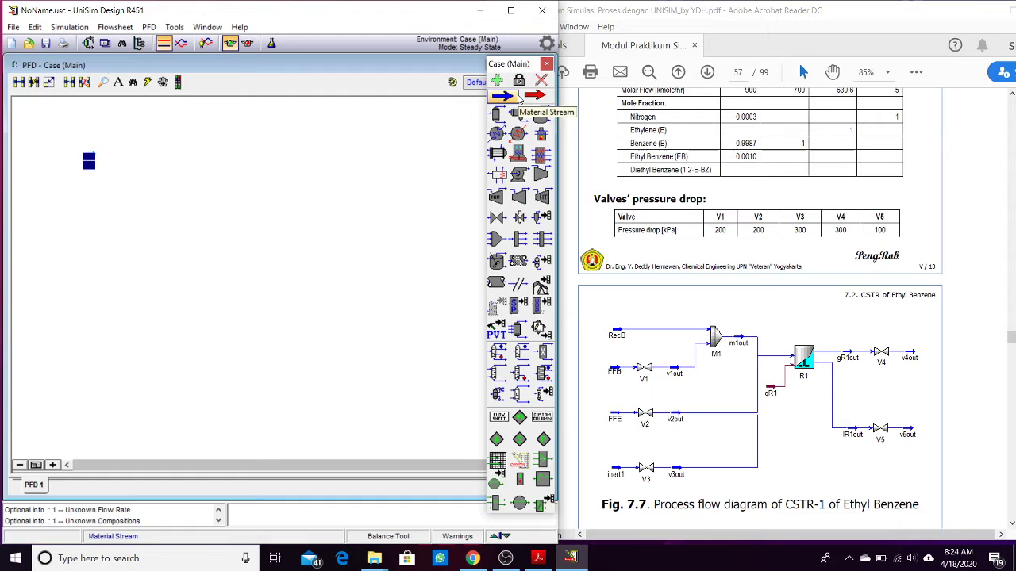
left_click(89, 222)
left_click(501, 95)
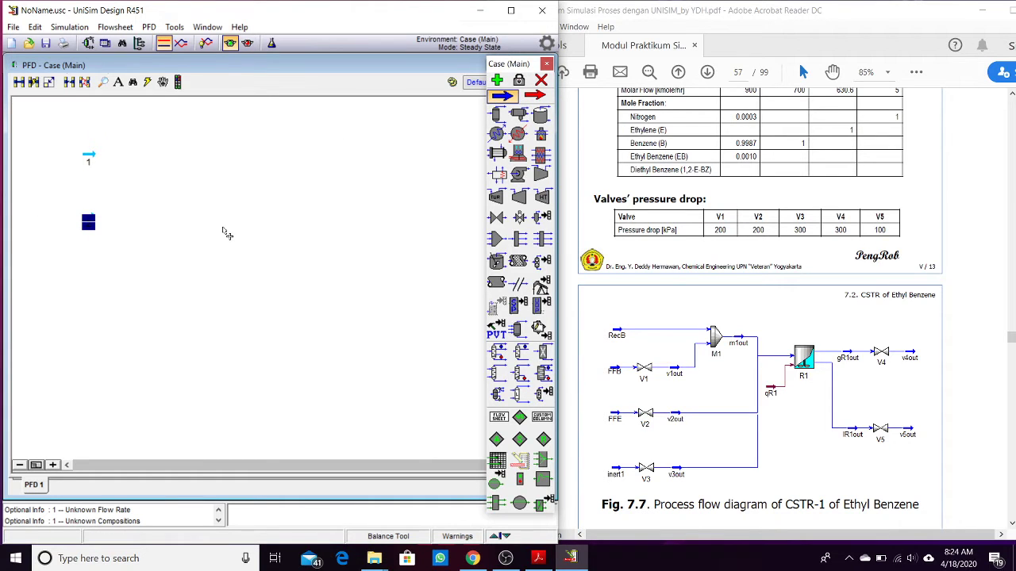
left_click(92, 288)
left_click(516, 96)
left_click(94, 361)
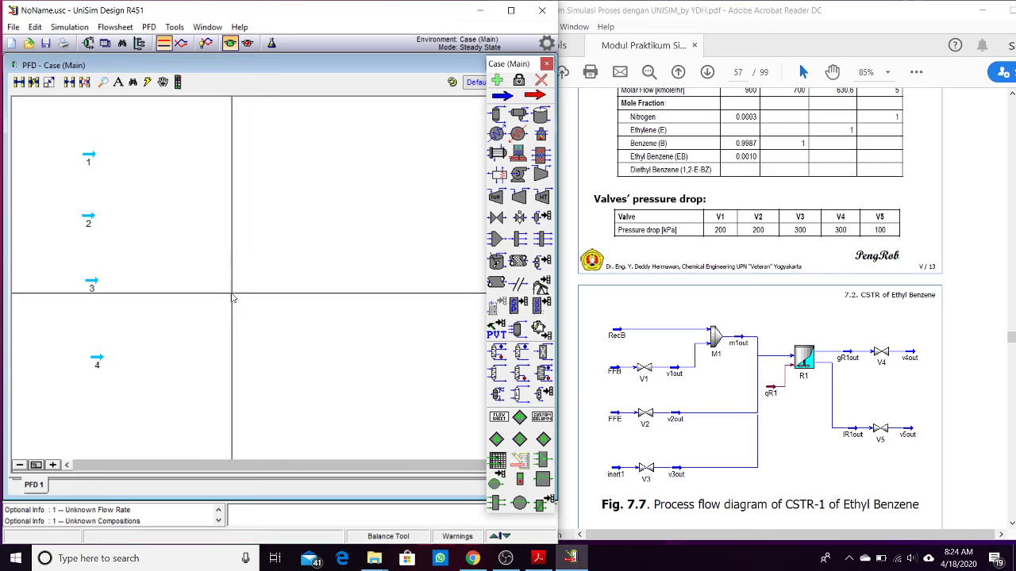
Place three valves on the flowsheet beside material streams 2, 3 and 4.
left_click(496, 217)
left_click(193, 220)
left_click(497, 217)
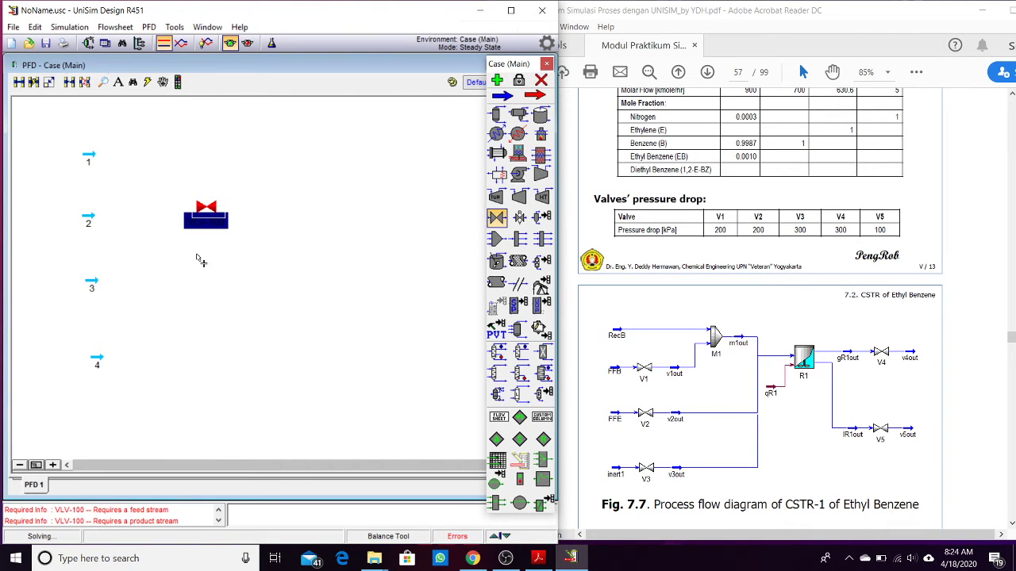
left_click(187, 291)
left_click(496, 217)
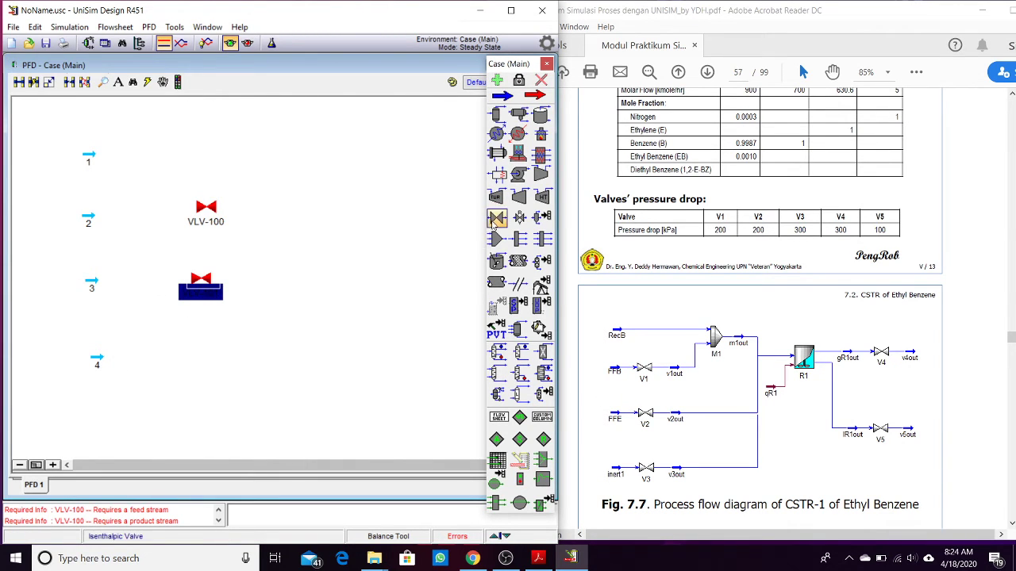
left_click(191, 356)
Rename stream 1 as RecB and set its temperature to 135.1 C, pressure to 900 kPa and molar flow to 900 kgmole/h.
double_click(92, 158)
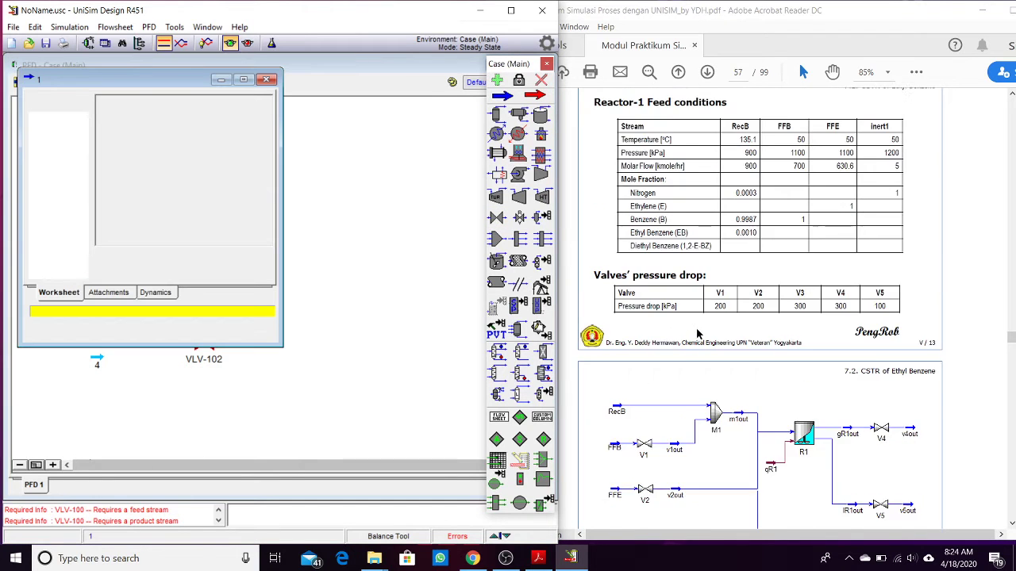
scroll(679, 294, "up", 5)
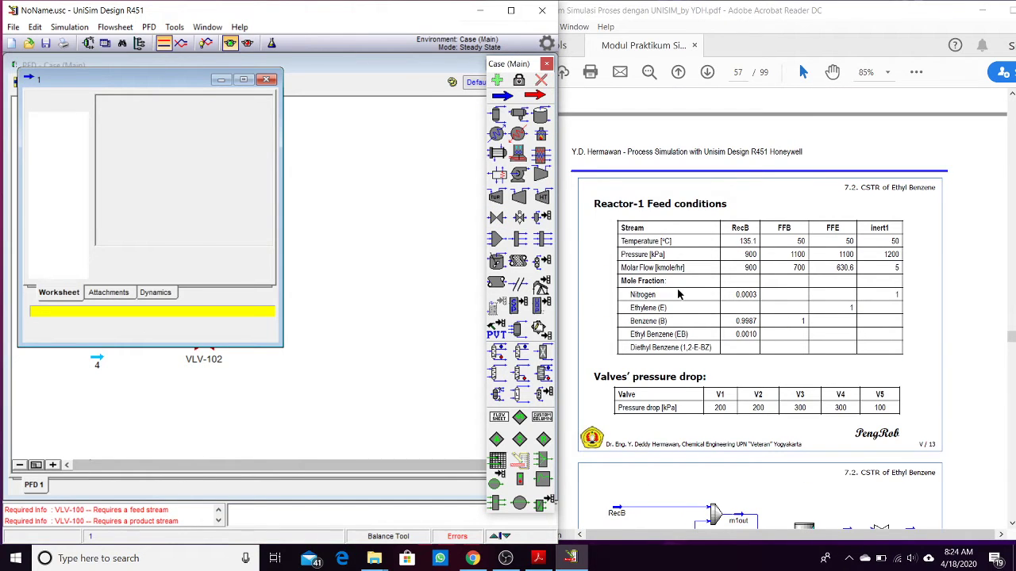
left_click(249, 100)
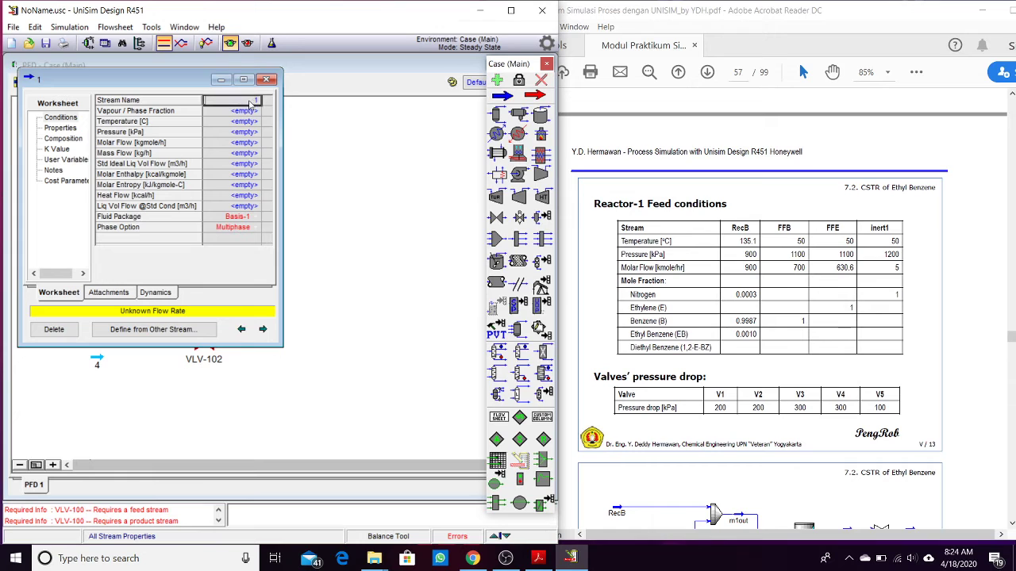
type("RecB")
left_click(234, 123)
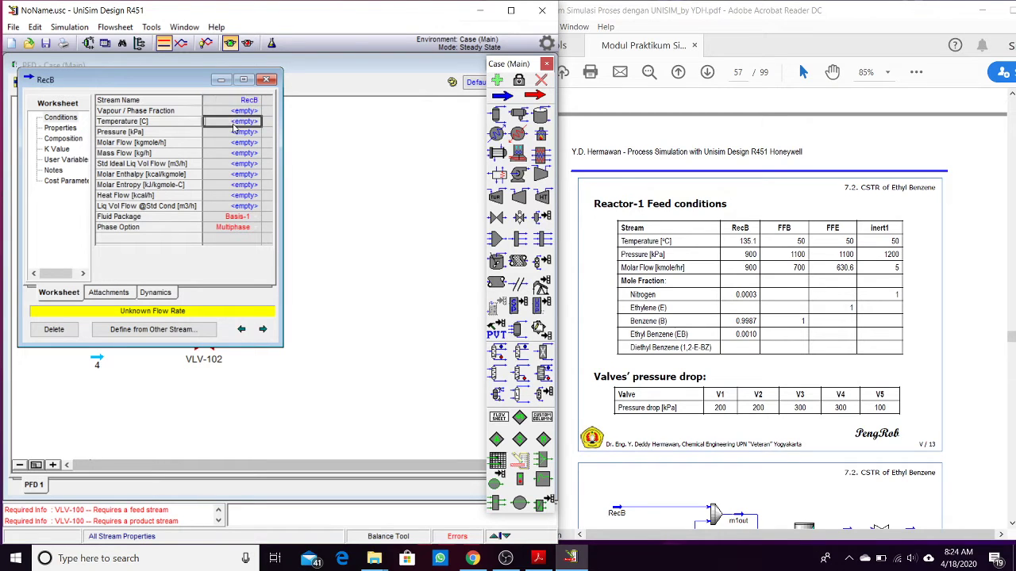
type("135")
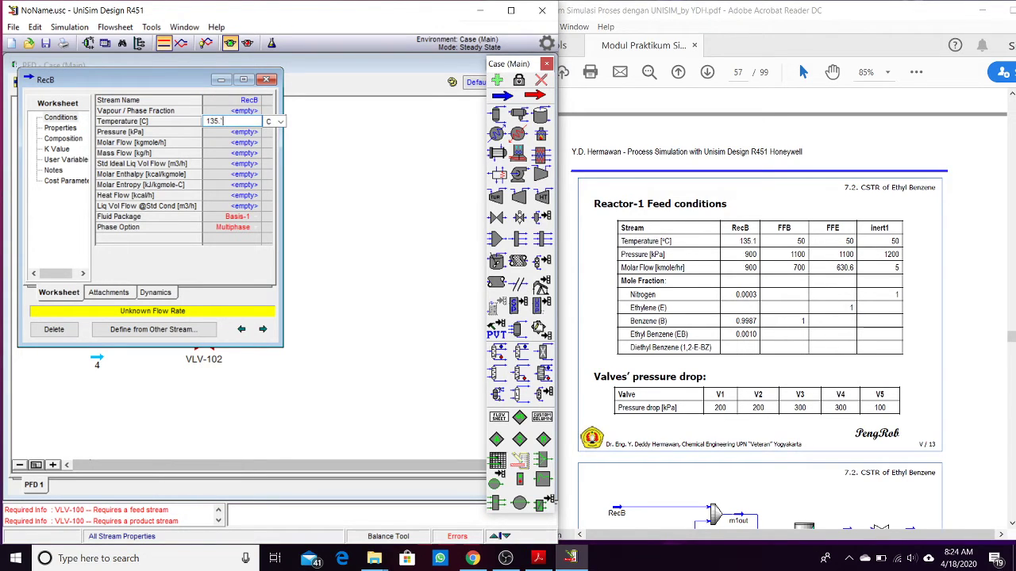
type(".1")
key("Return")
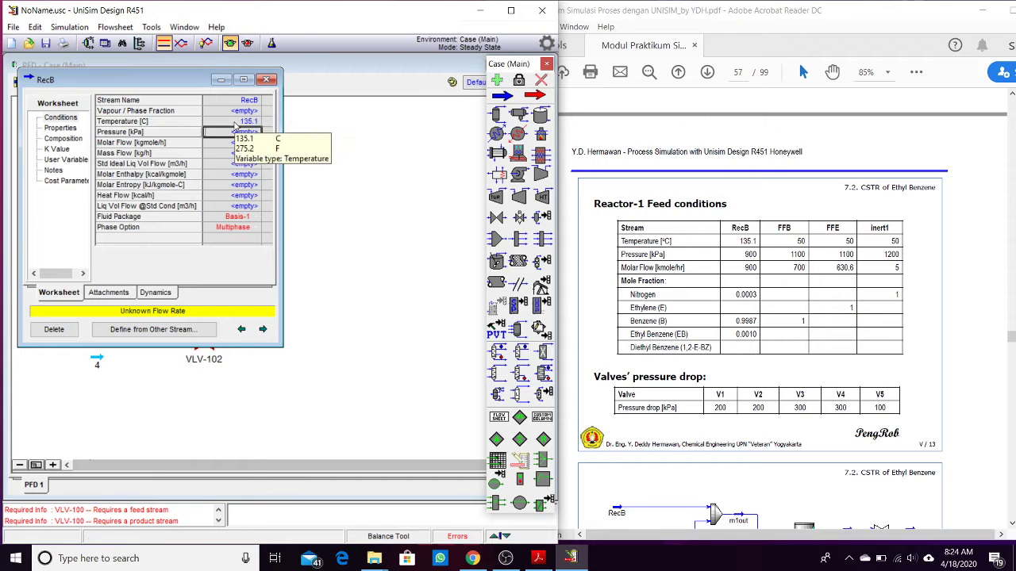
type("900")
key("Return")
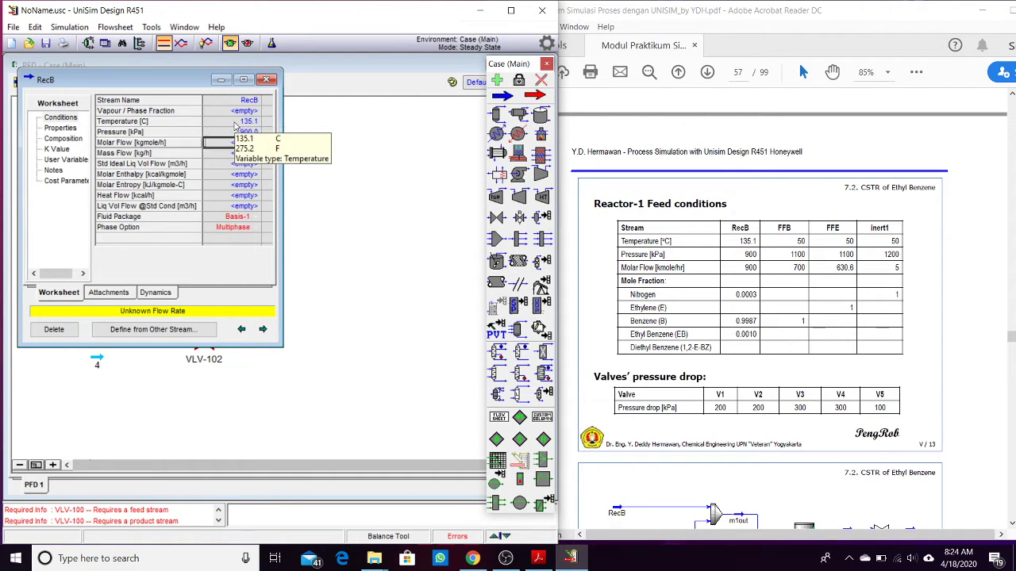
type("900")
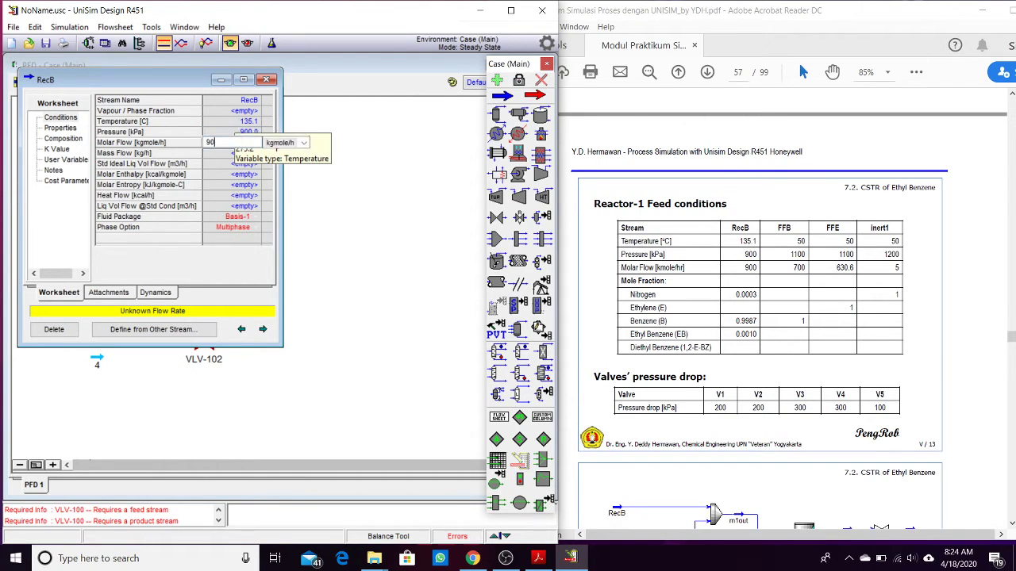
key("Return")
Try to enter the composition of stream RecB with a Nitrogen mole fraction of 0.0003.
left_click(53, 139)
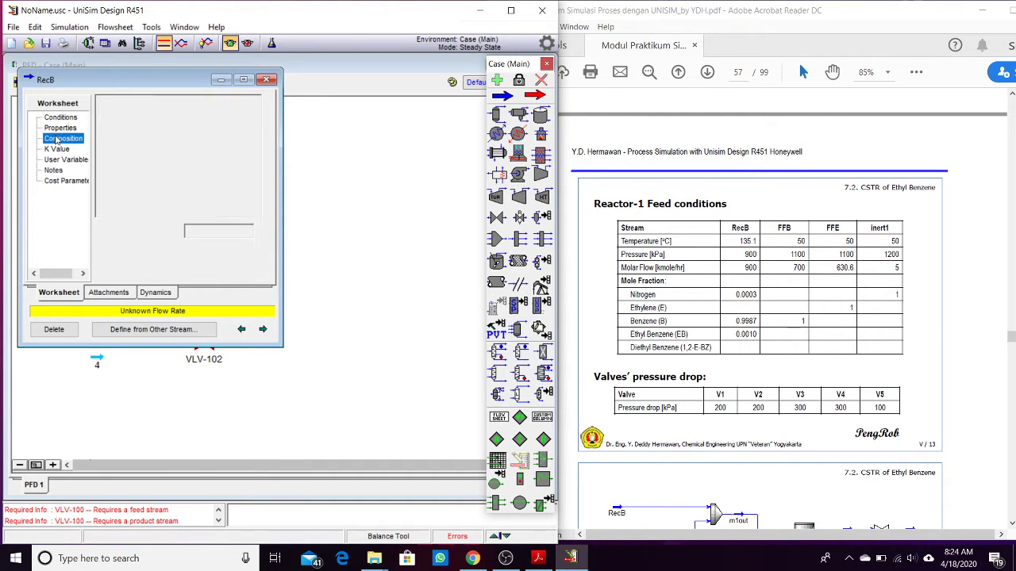
left_click(121, 255)
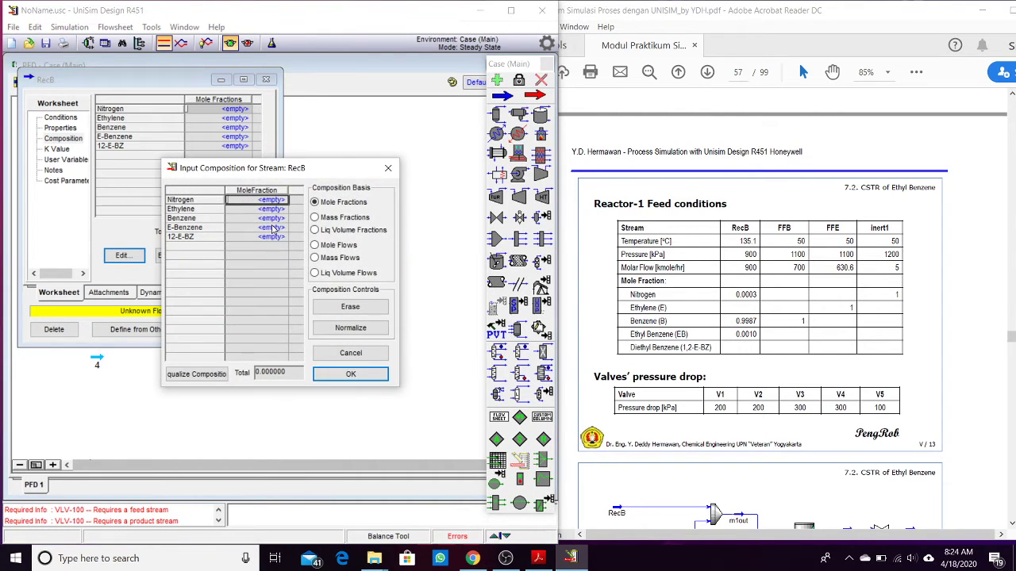
type("0.0")
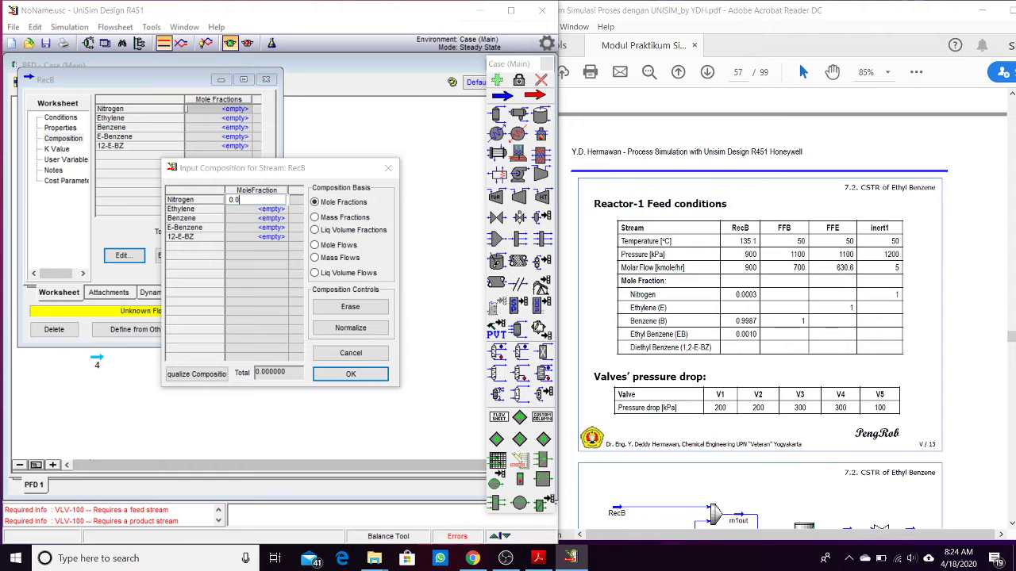
type("003")
key("Return")
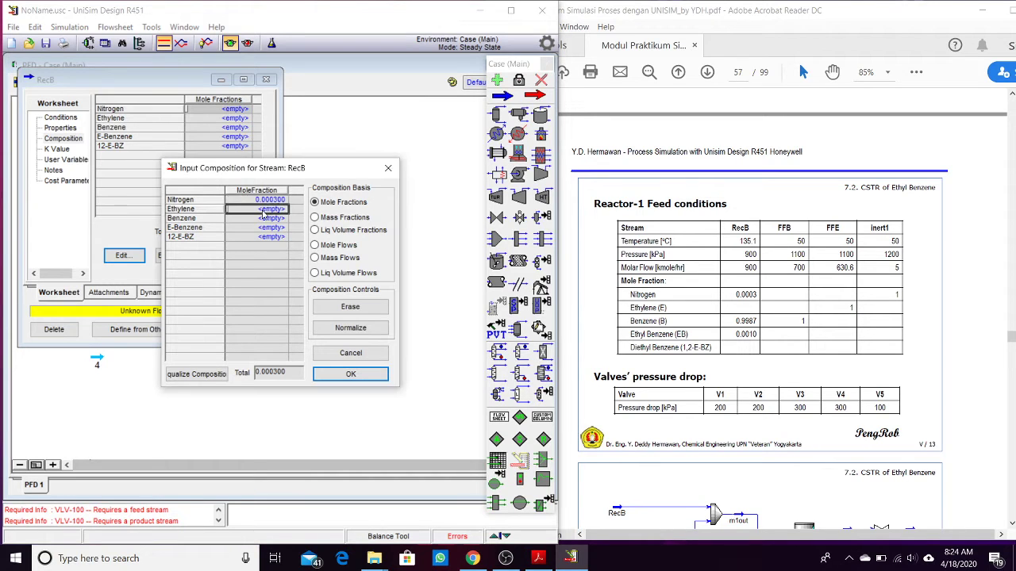
key("Return")
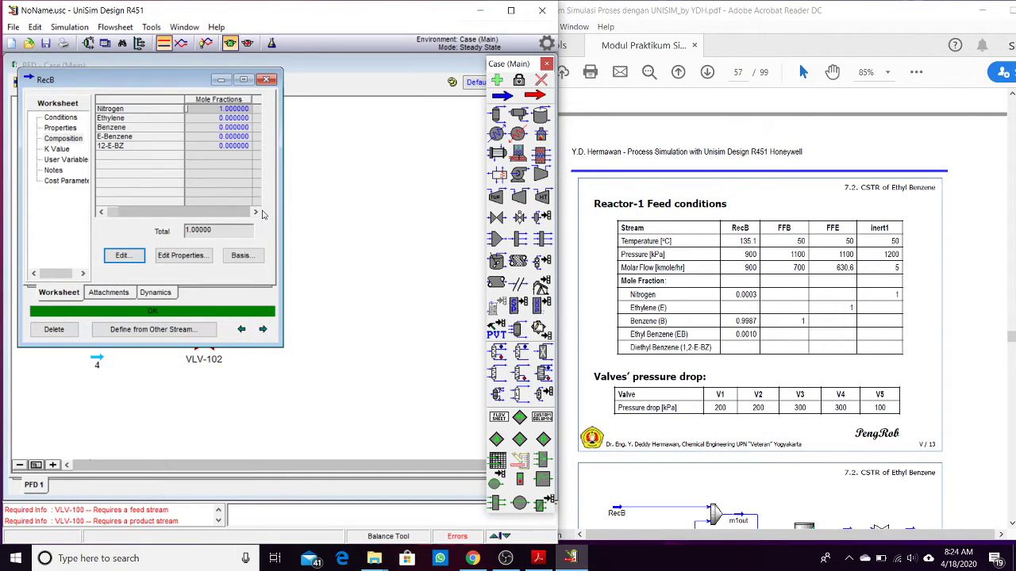
Set the mole fractions of RecB to 0.0003 Nitrogen, 0.9987 Benzene and 0.001 E-Benzene.
type("0")
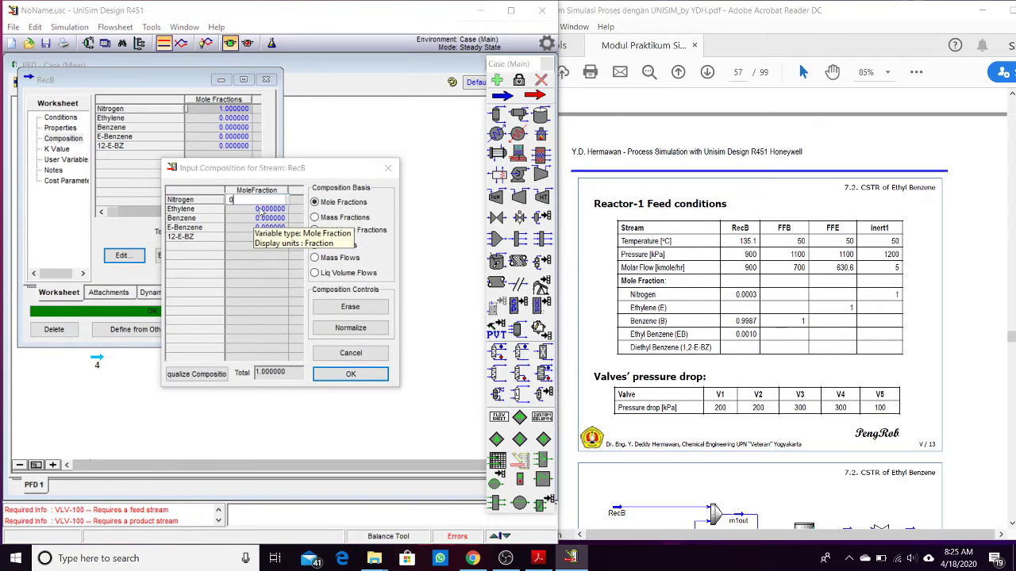
type(".0003")
key("Return")
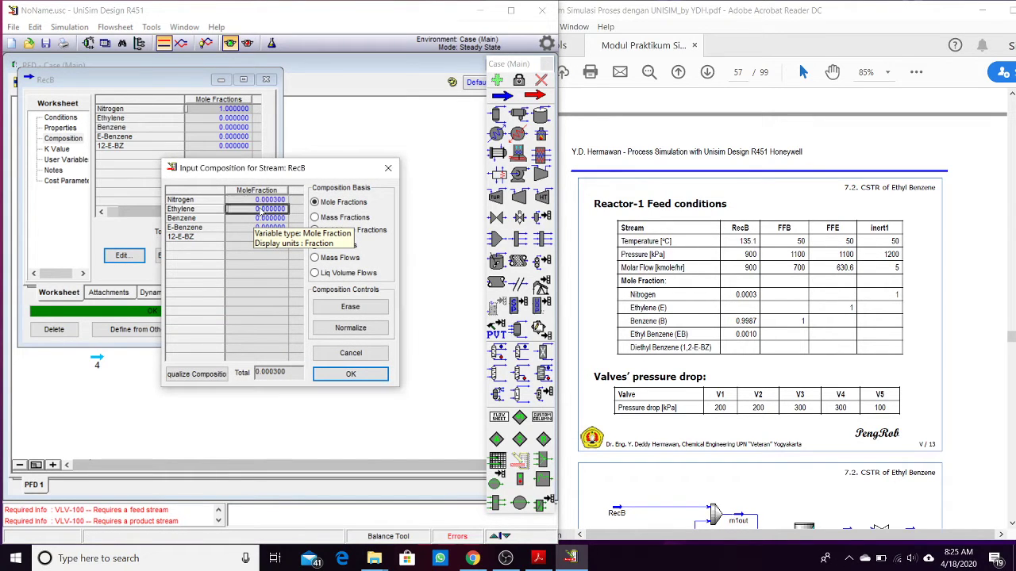
left_click(262, 218)
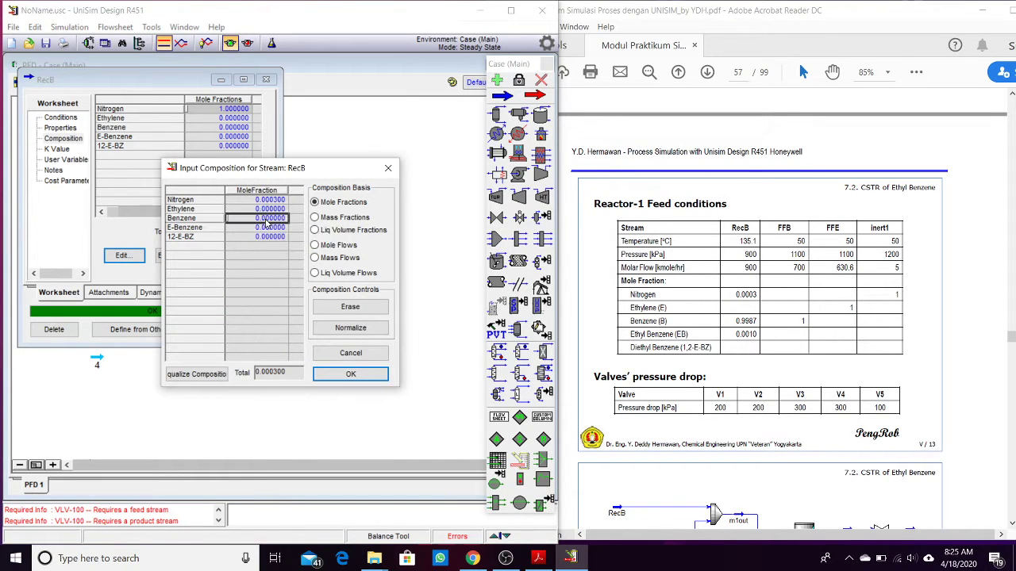
type("0.998")
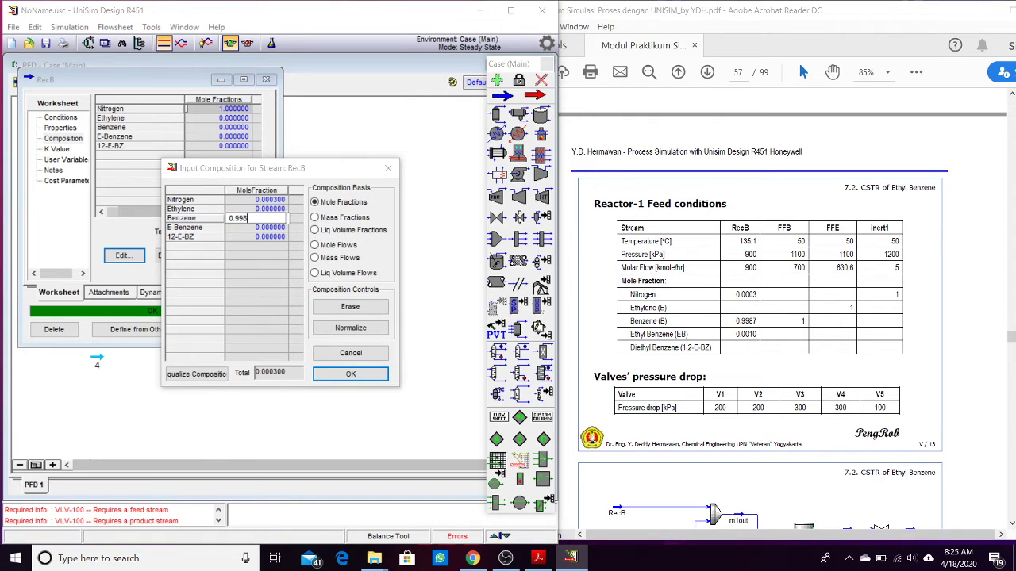
type("7")
key("Return")
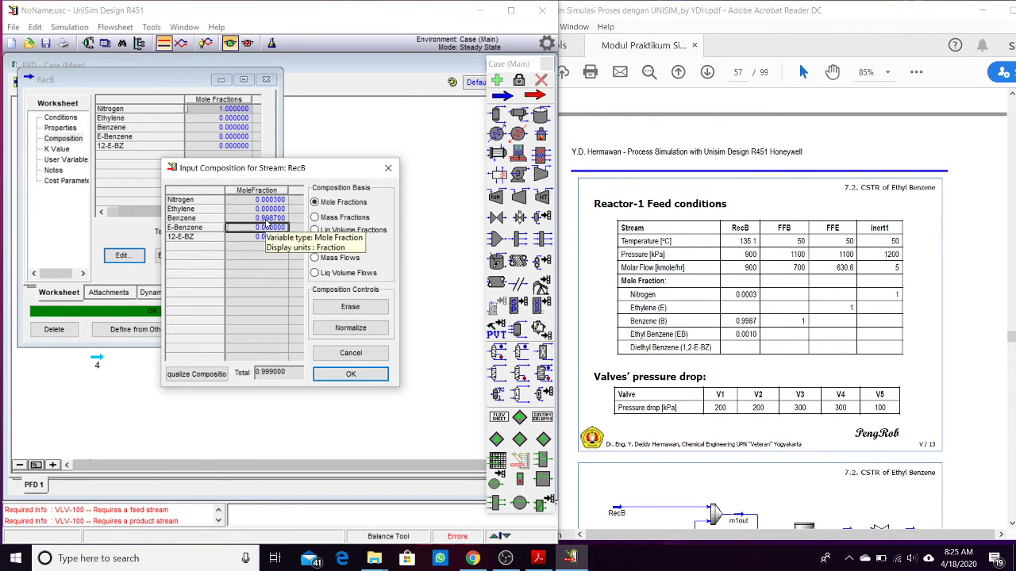
type("0")
key("Return")
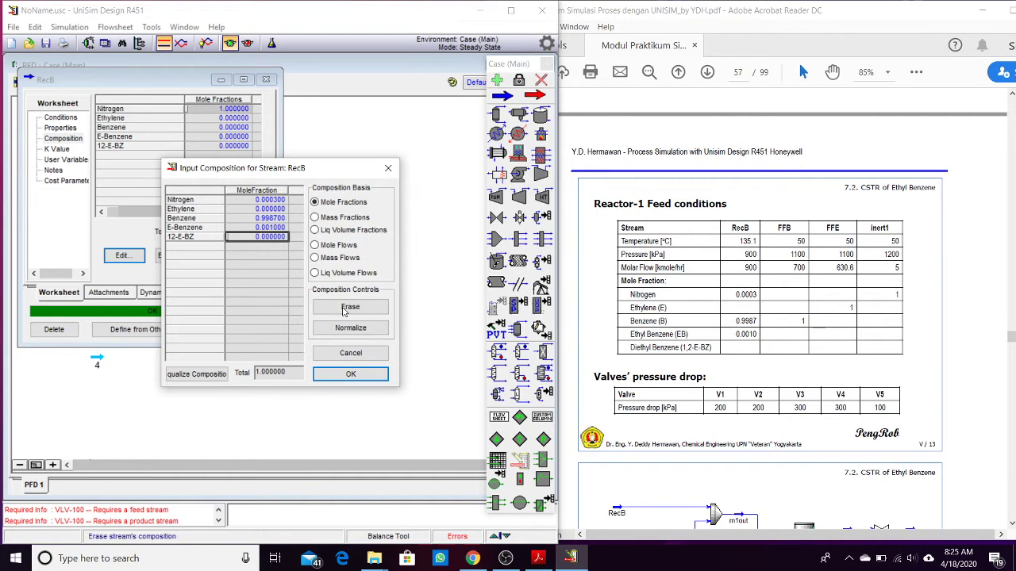
left_click(350, 374)
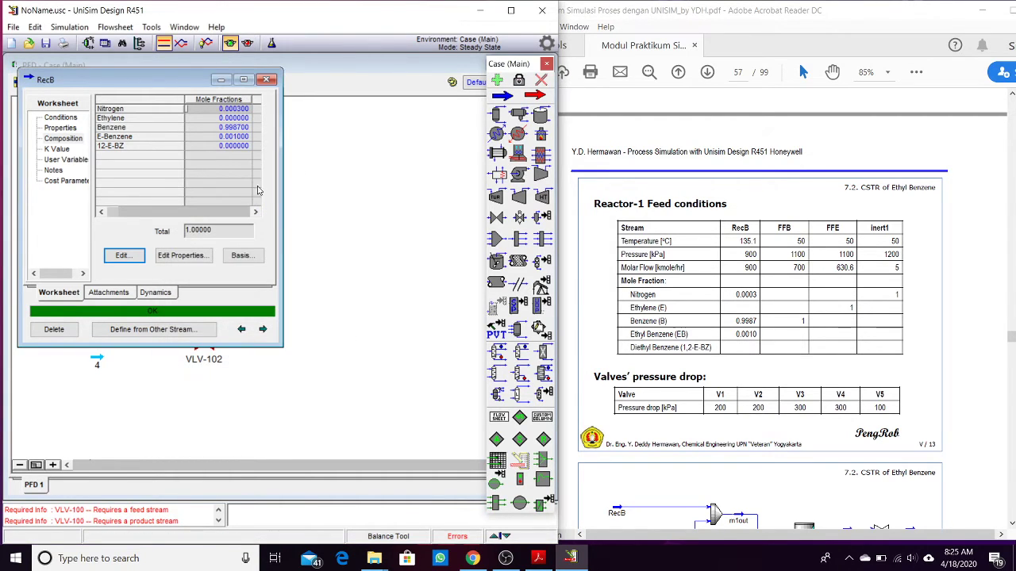
left_click(60, 118)
left_click(266, 79)
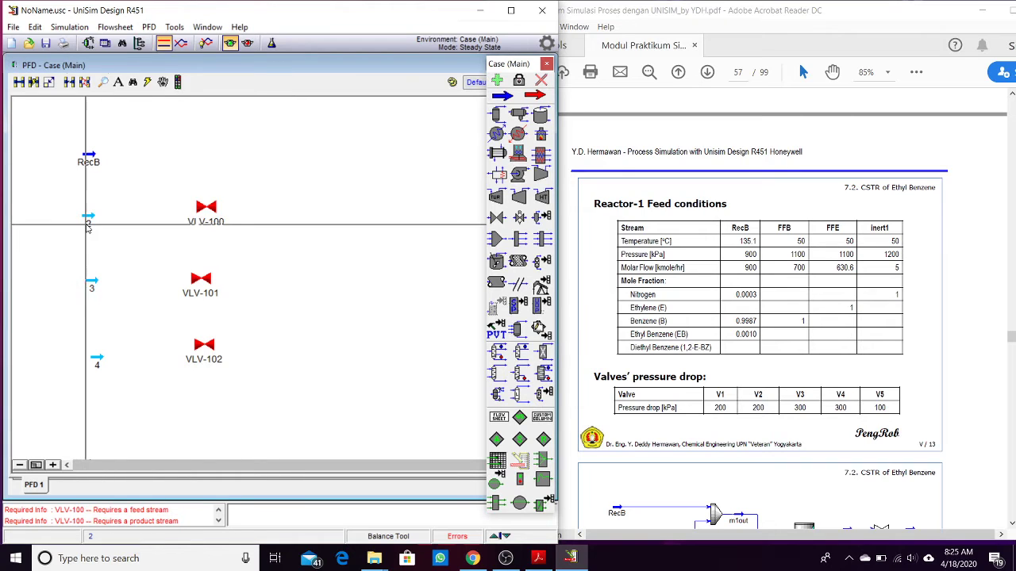
Rename stream 2 as FFB and set its temperature to 50 C, pressure to 1100 kPa and molar flow to 700 kgmole/h.
left_click(88, 222)
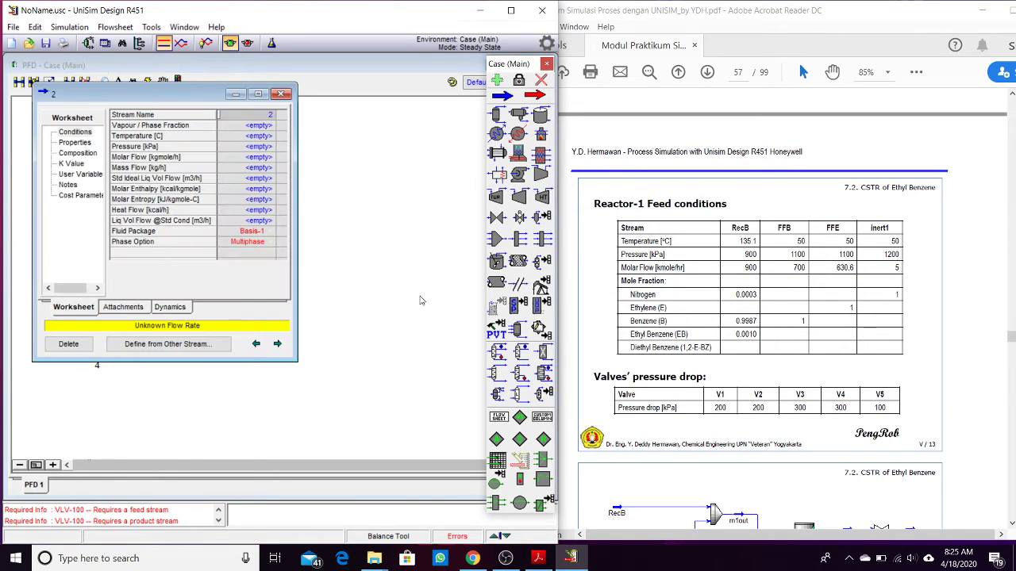
left_click(238, 115)
type("FFB")
key("Return")
left_click(248, 137)
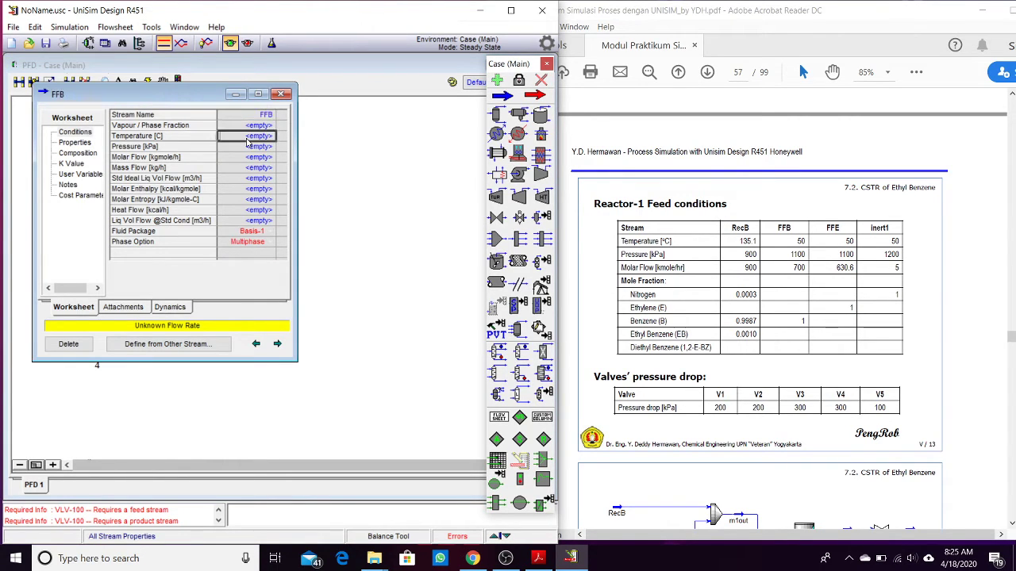
type("50")
key("Return")
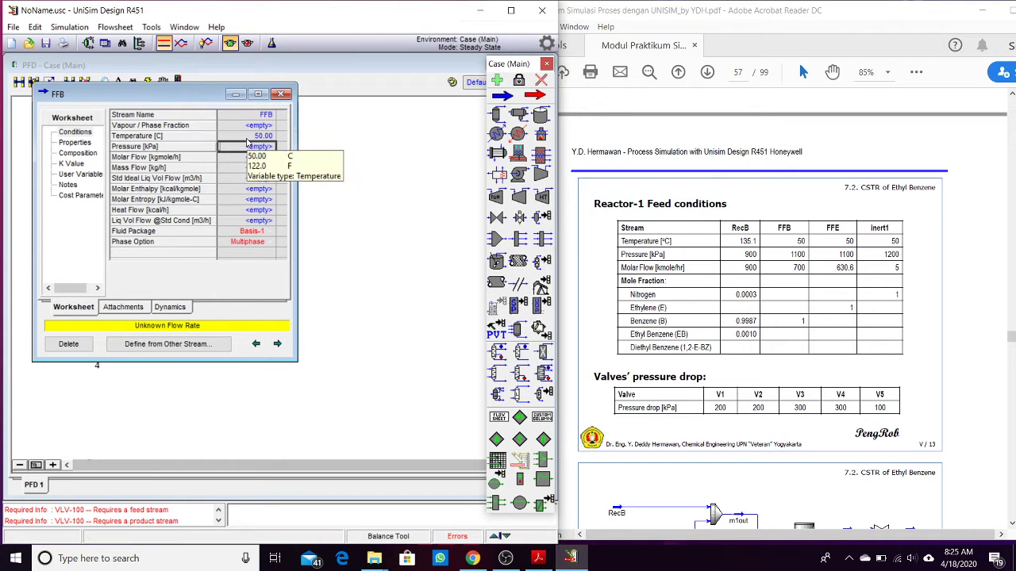
type("1100")
key("Return")
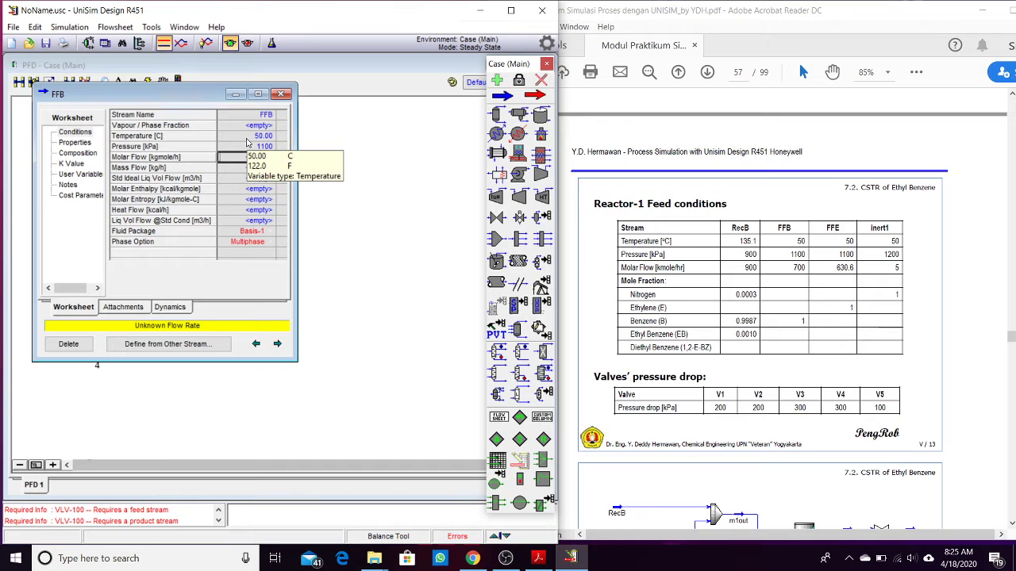
type("700")
key("Return")
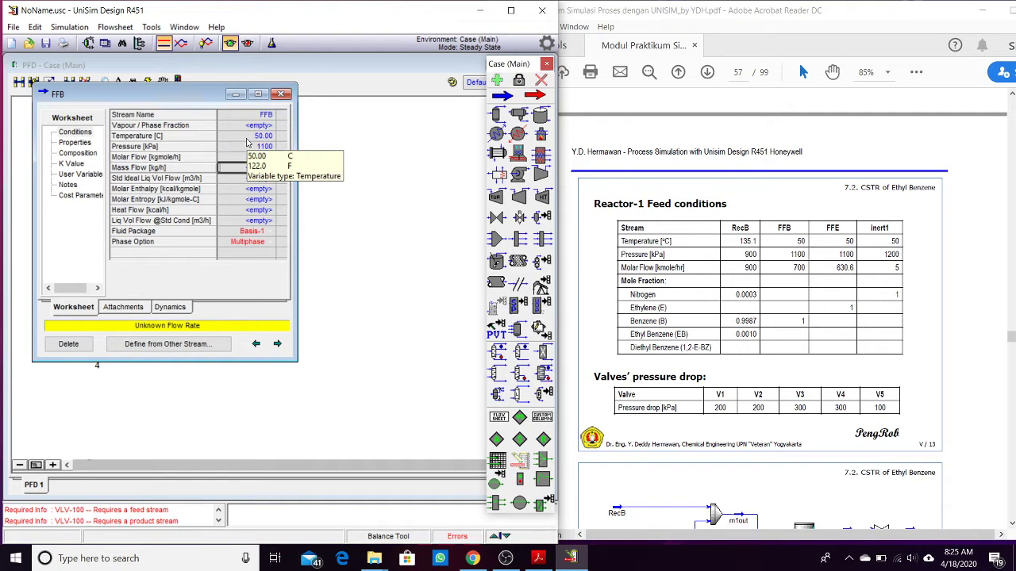
Set the composition of stream FFB to a Benzene mole fraction of 1 and close the stream.
left_click(78, 153)
left_click(137, 269)
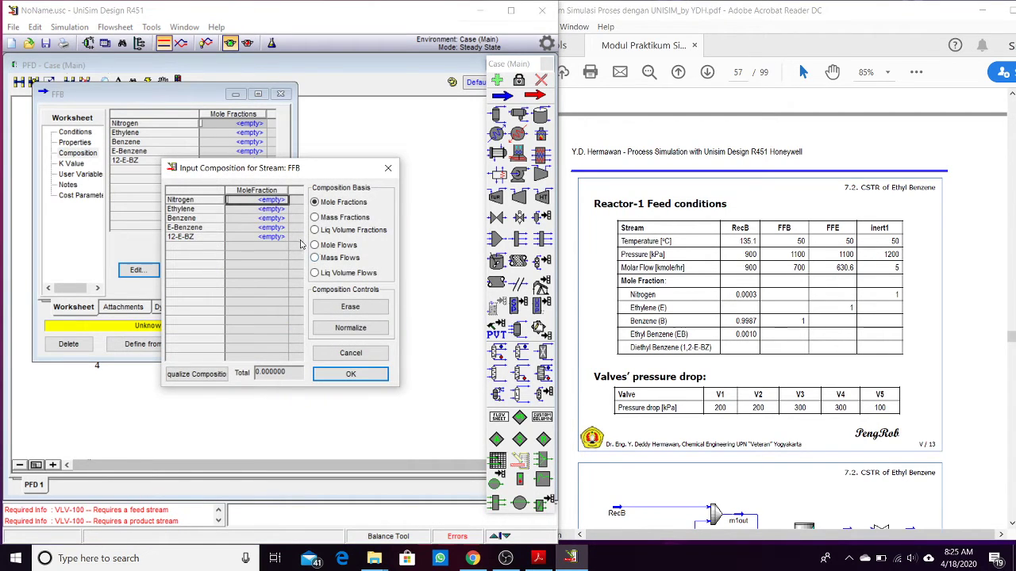
left_click(268, 219)
type("1")
key("Return")
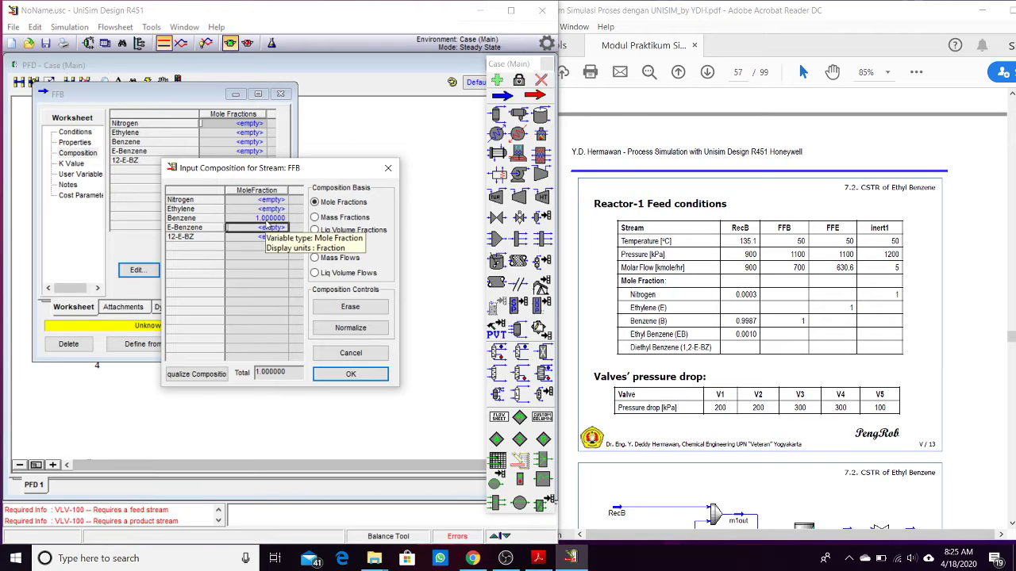
left_click(350, 374)
left_click(281, 94)
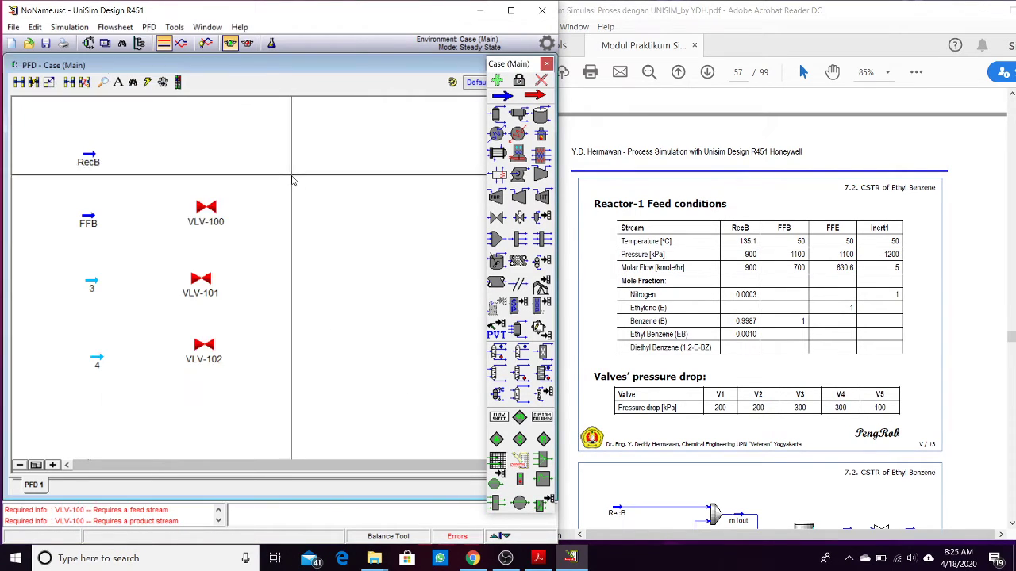
Rename stream 3 as FFE and set its temperature to 50 C, pressure to 1100 kPa and molar flow to 630.6 kgmole/h.
left_click(92, 287)
double_click(92, 288)
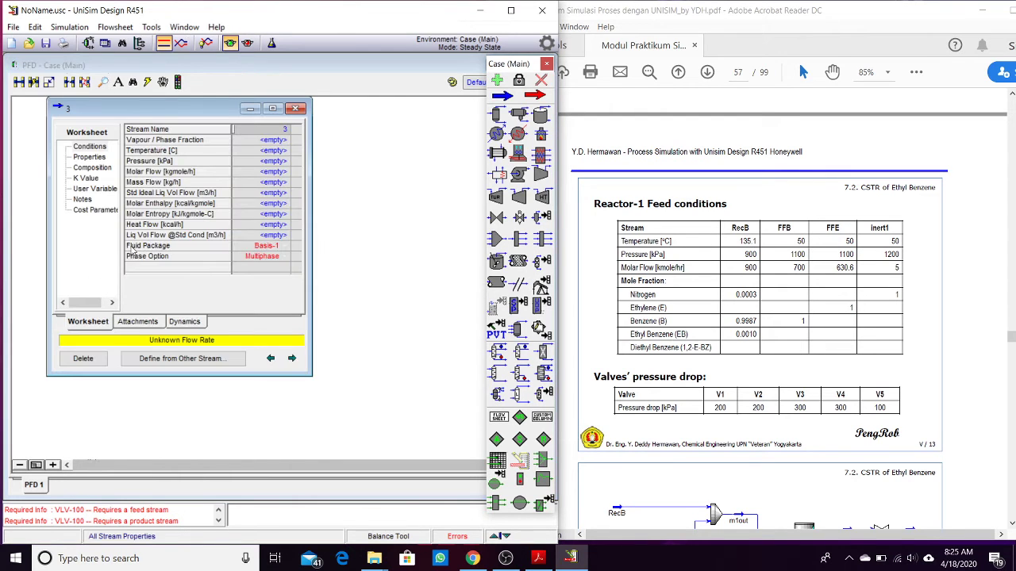
left_click(270, 130)
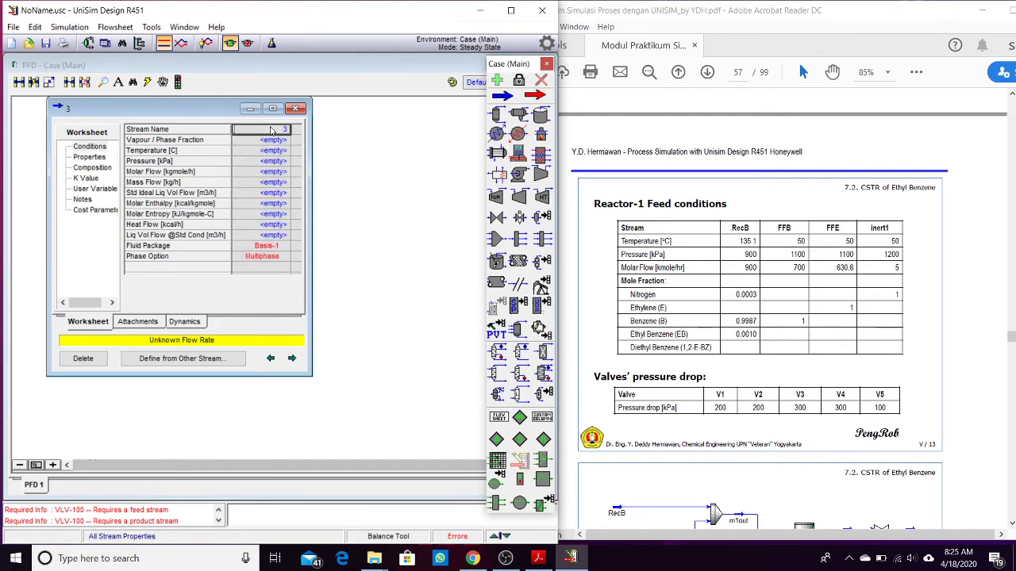
type("FFE")
left_click(268, 153)
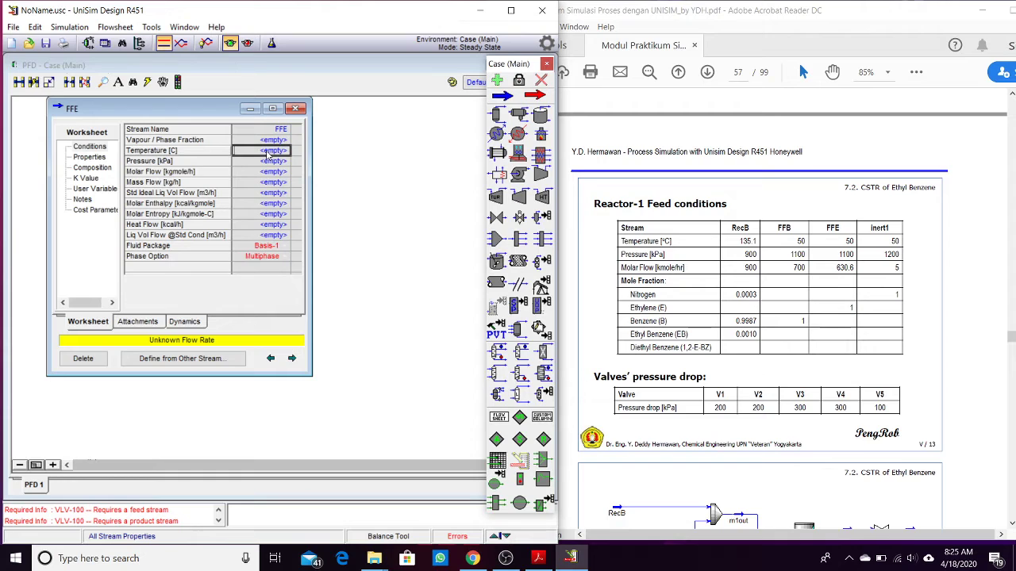
type("50")
key("Return")
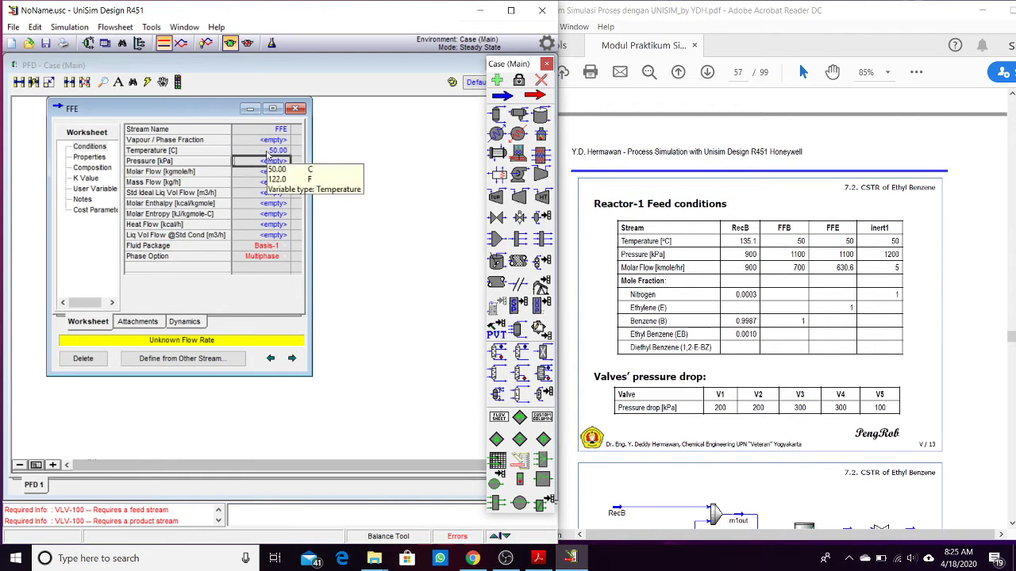
type("1100")
key("Return")
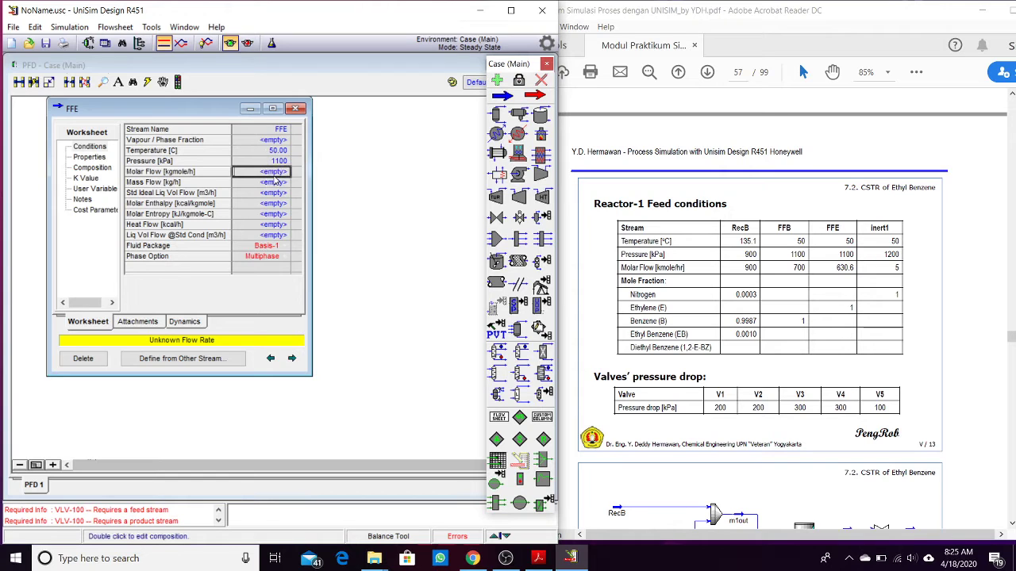
type("630.6")
key("Return")
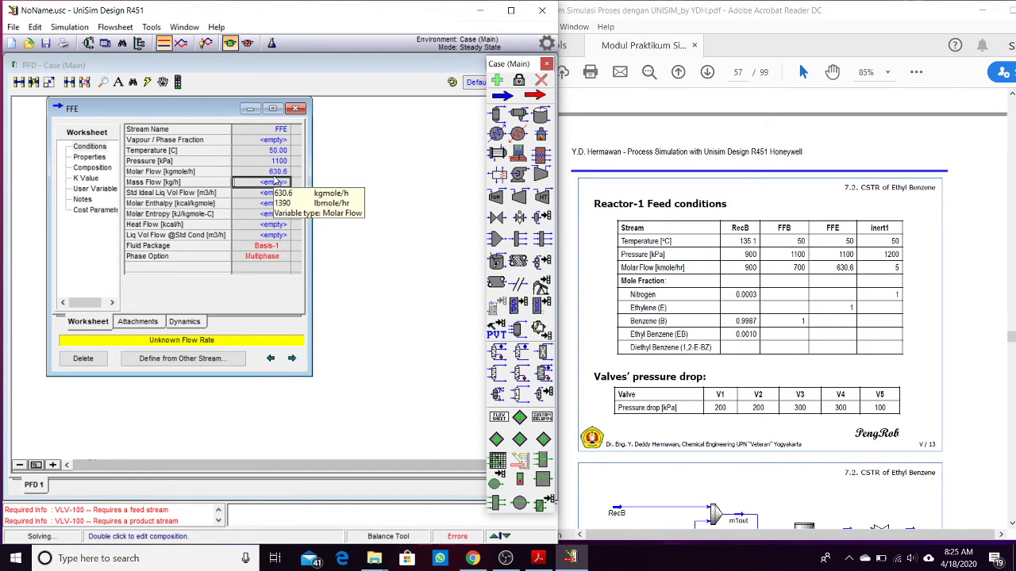
Set the composition of stream FFE to an Ethylene mole fraction of 1 and close the stream.
left_click(92, 167)
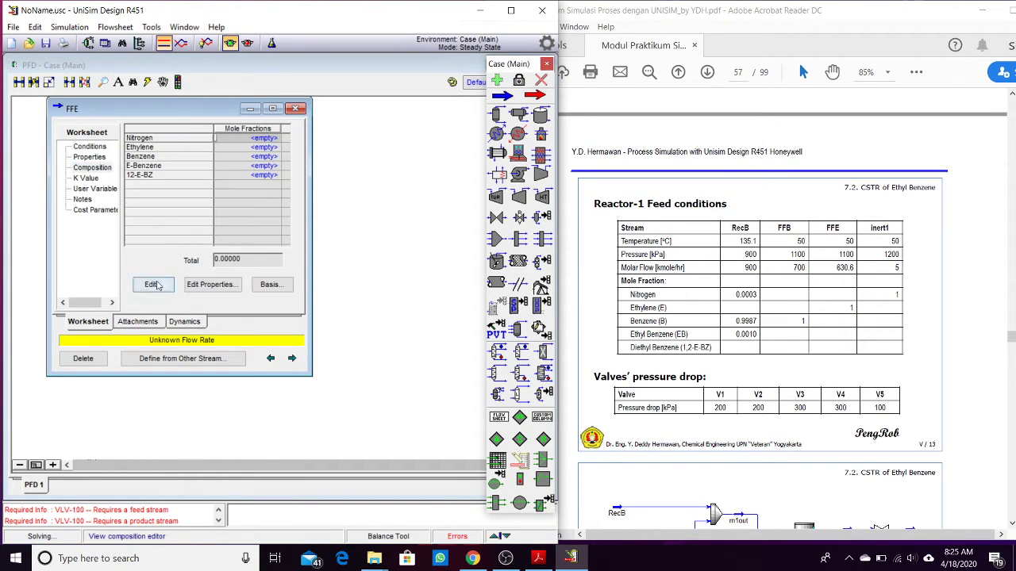
left_click(153, 284)
left_click(283, 210)
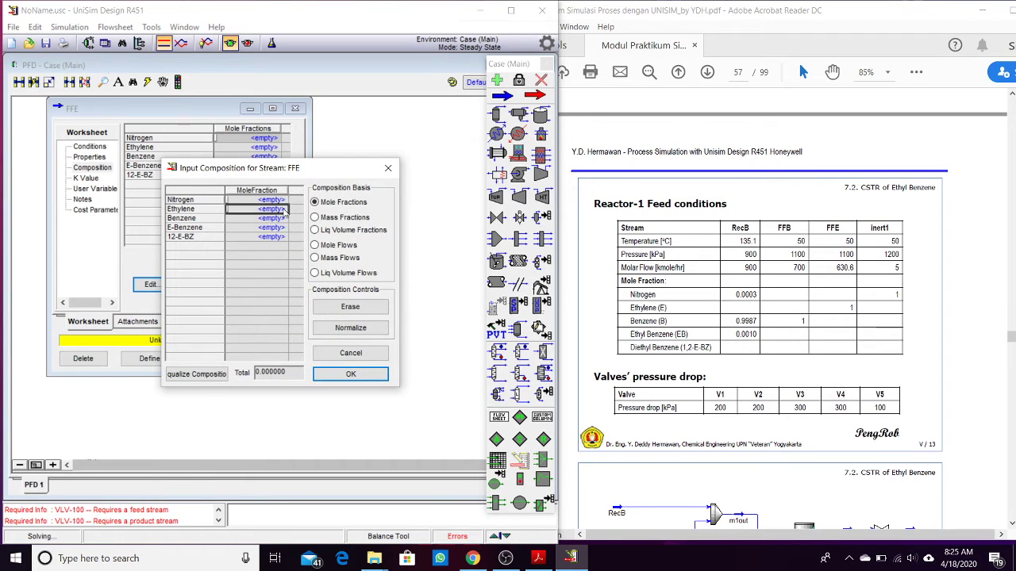
type("1")
left_click(283, 228)
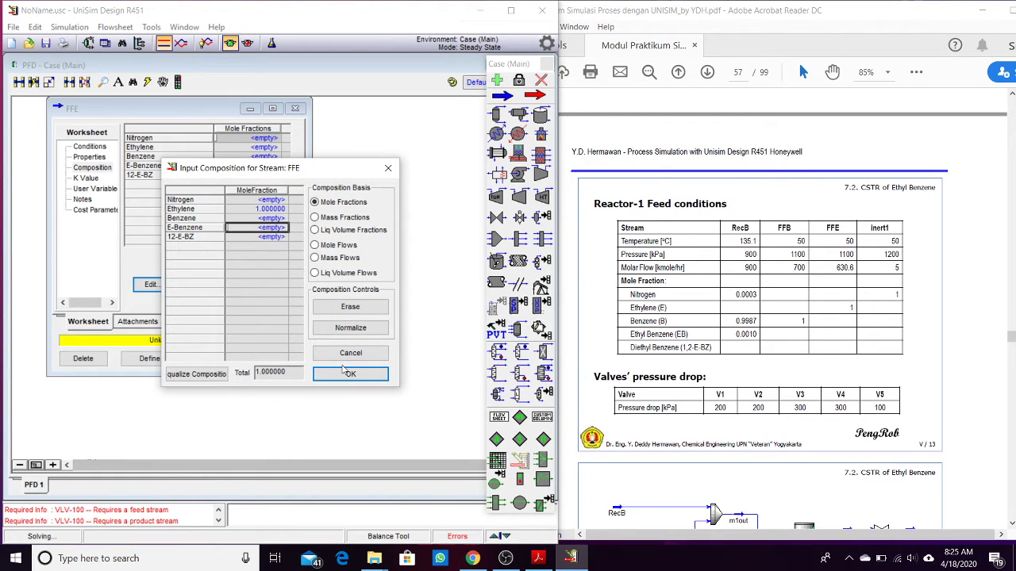
left_click(347, 372)
left_click(295, 107)
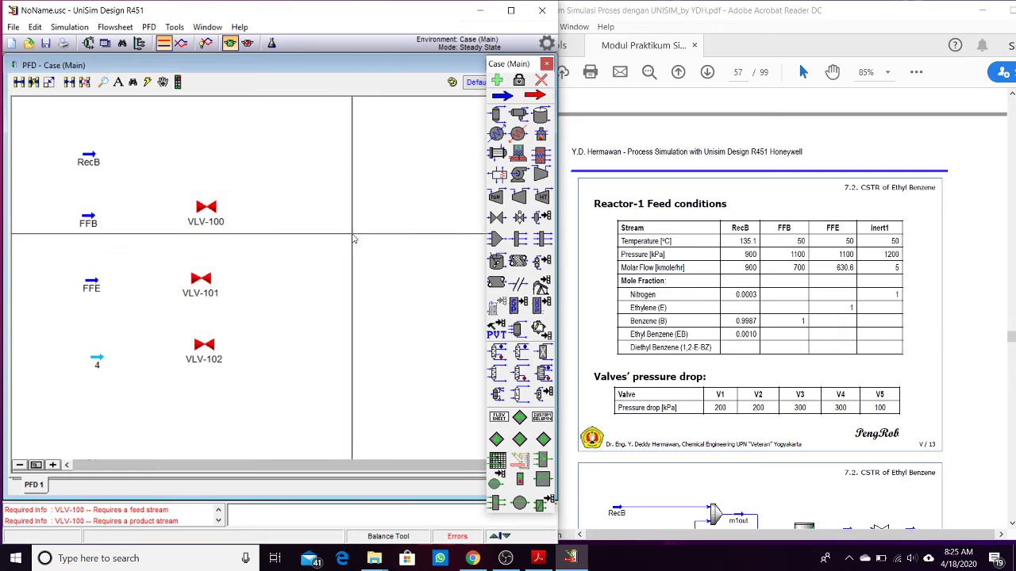
Rename stream 4 as inert1 and set its temperature to 50 C, pressure to 1200 kPa and molar flow to 5 kgmole/h.
left_click(97, 357)
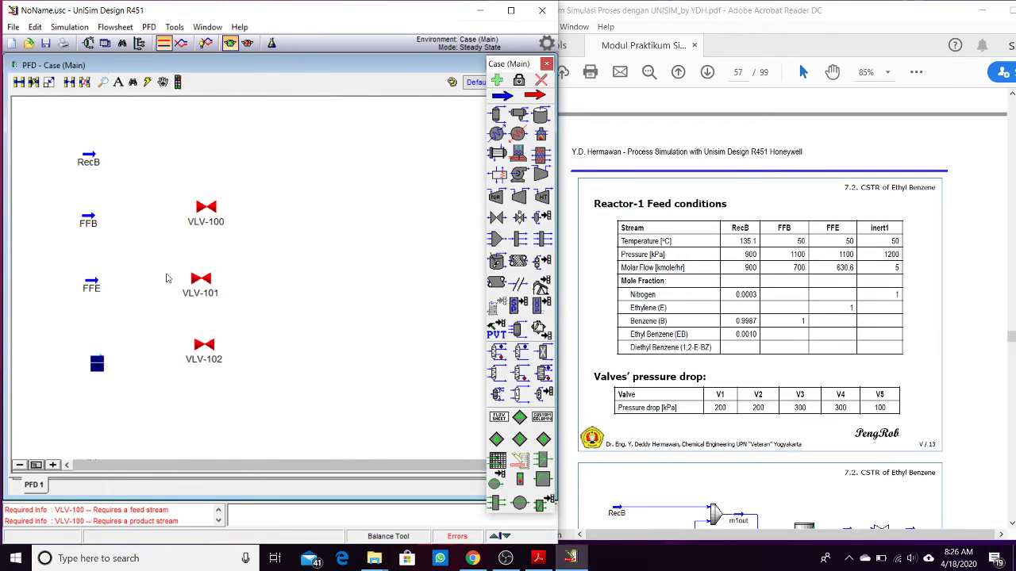
double_click(97, 358)
type("in")
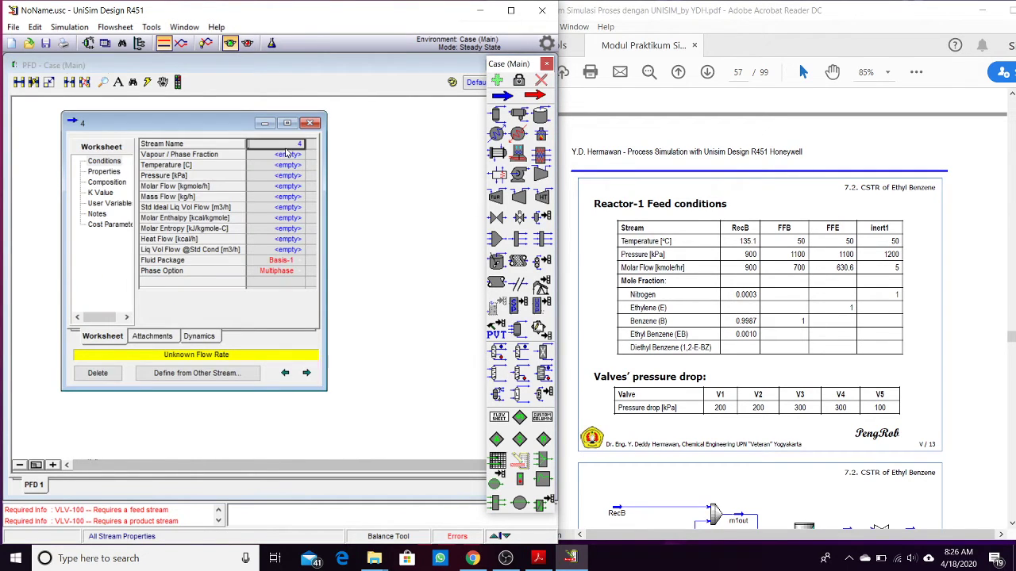
type("ert1")
key("Return")
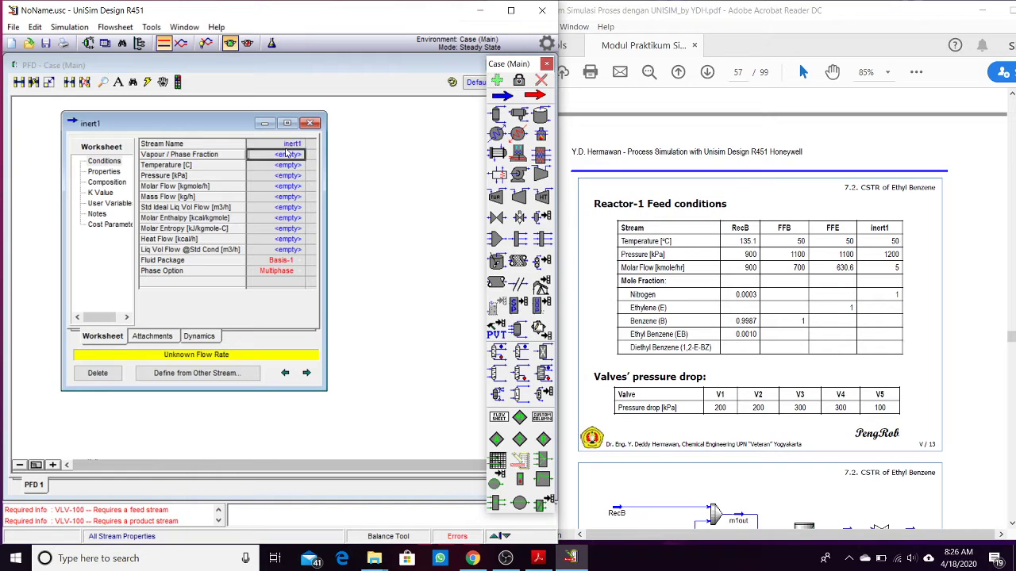
left_click(291, 166)
type("50")
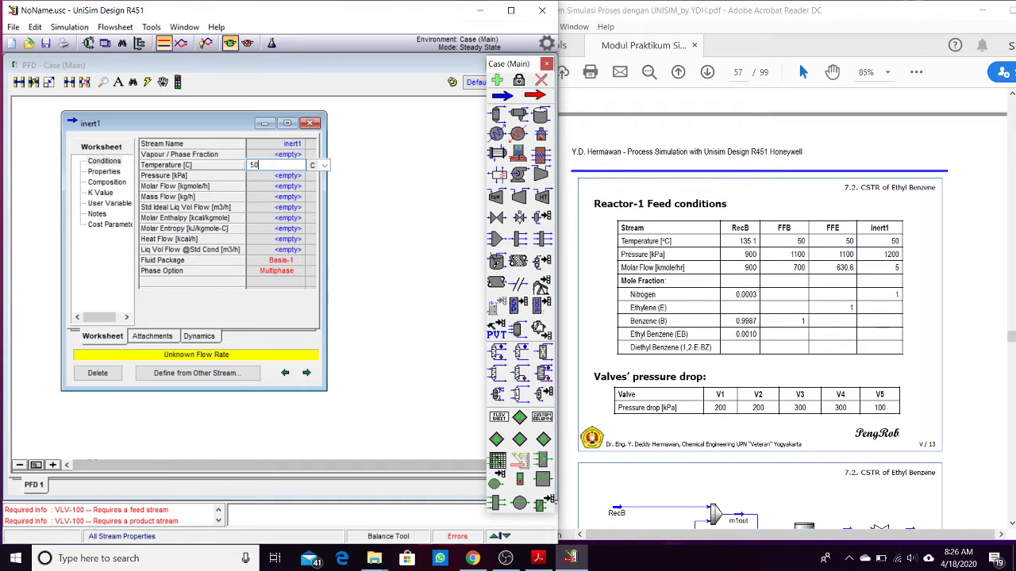
key("Return")
type("1200")
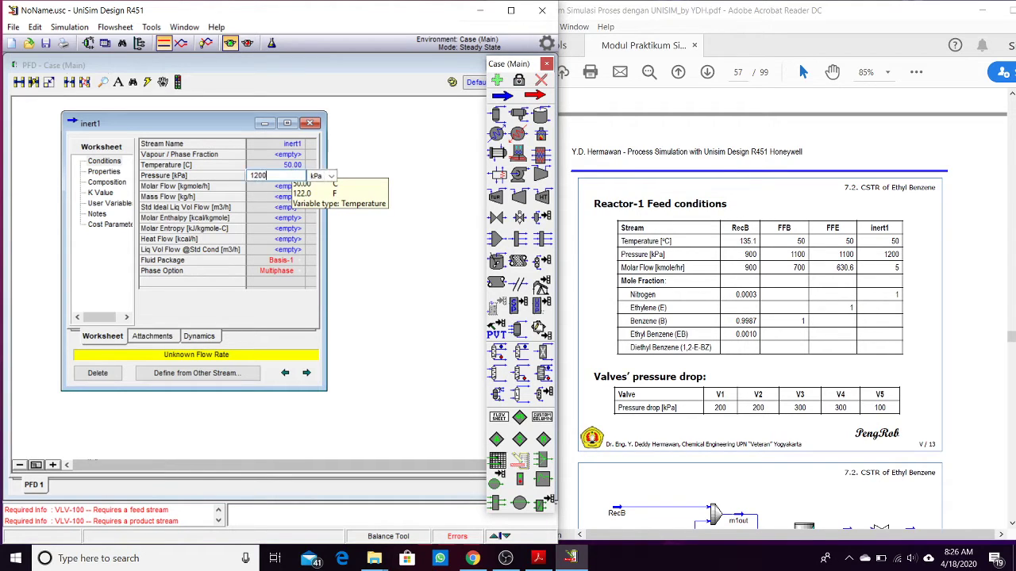
key("Return")
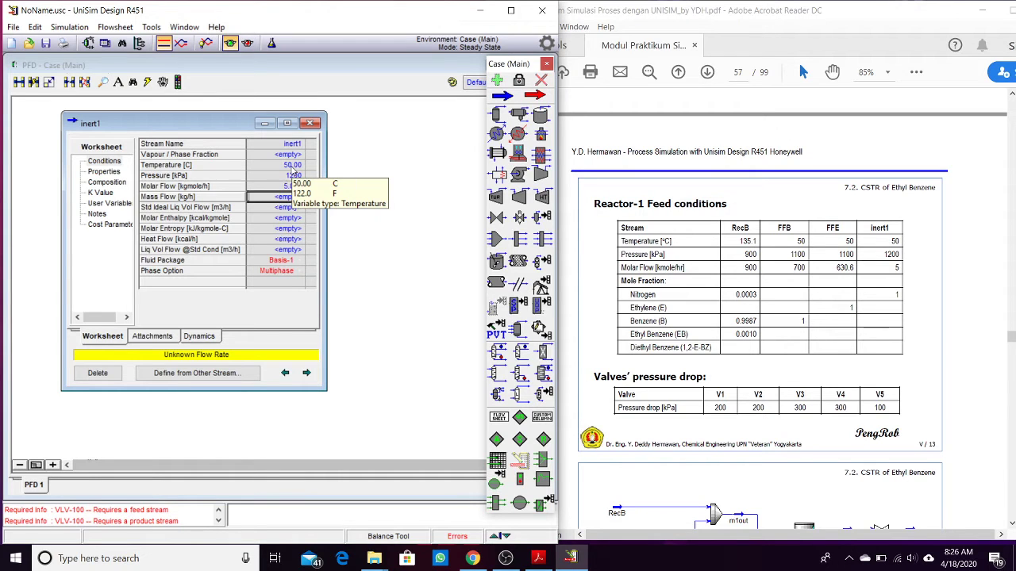
Set the composition of stream inert1 to a Nitrogen mole fraction of 1 and close the stream.
left_click(106, 182)
left_click(166, 297)
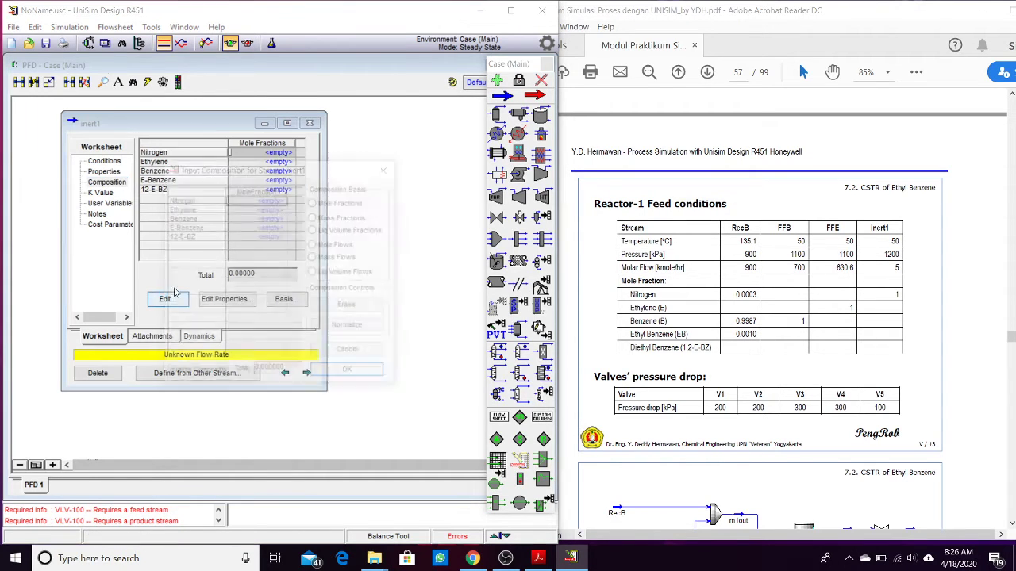
type("1")
left_click(270, 229)
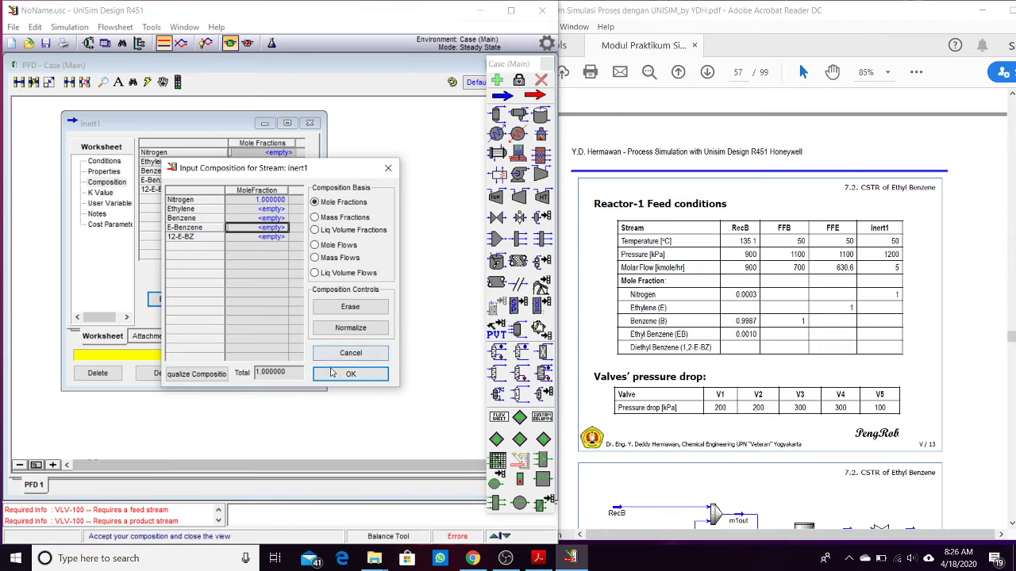
left_click(331, 372)
left_click(310, 124)
Rename valve VLV-100 as V1 and connect FFB as its inlet and a new stream v1out as its outlet.
scroll(735, 390, "down", 3)
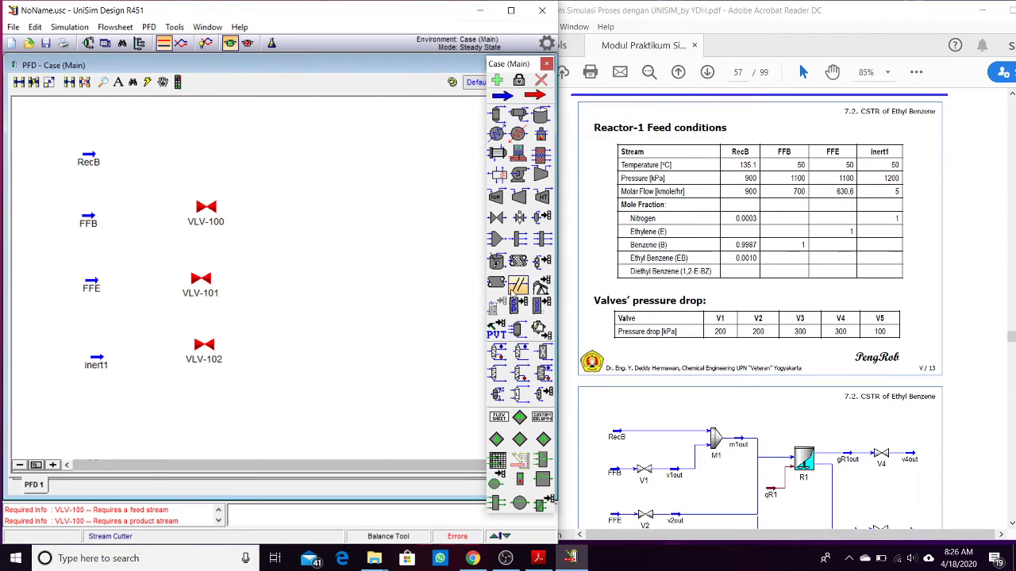
scroll(664, 404, "down", 1)
scroll(663, 405, "down", 2)
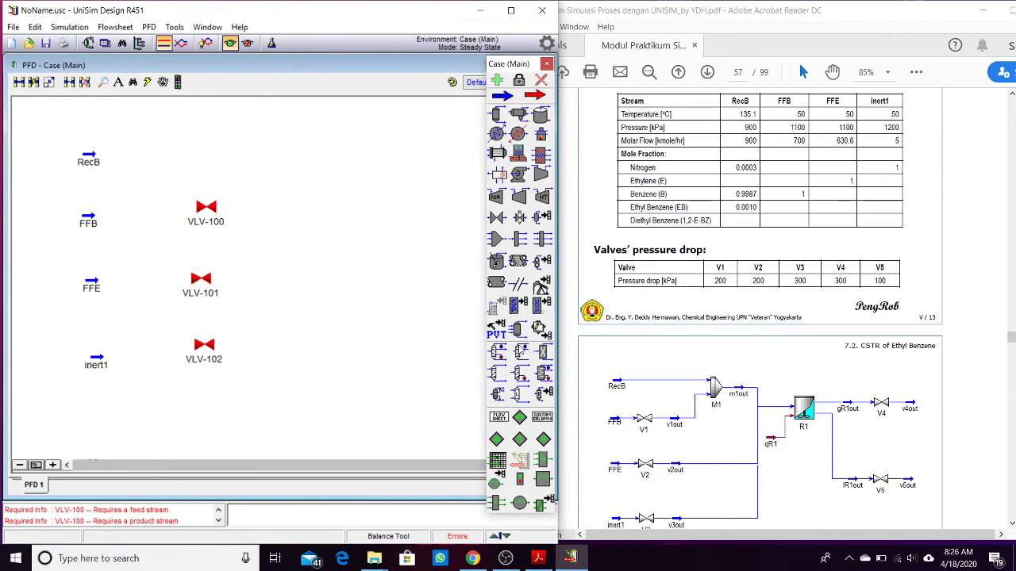
double_click(205, 207)
type("V1")
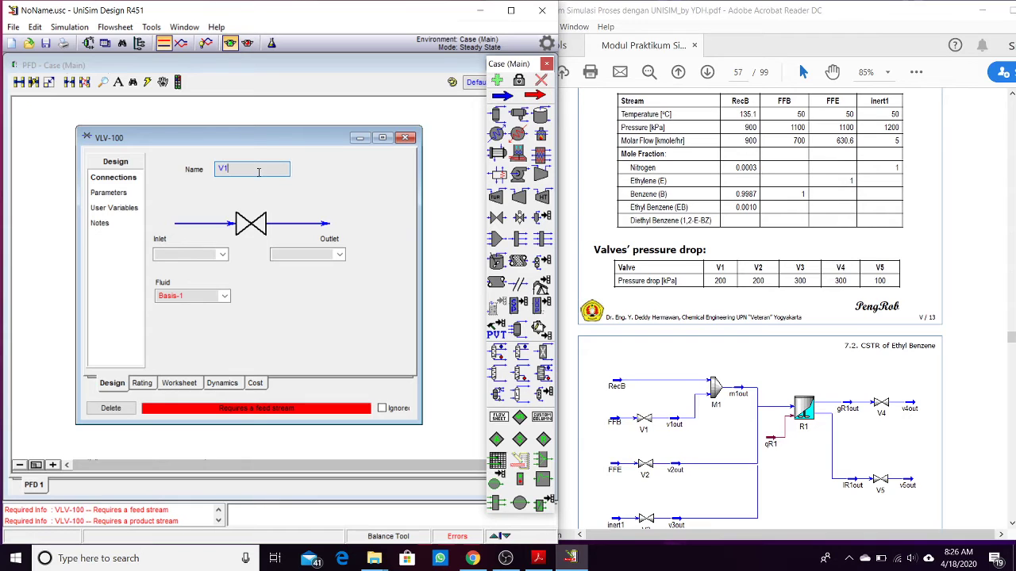
left_click(223, 254)
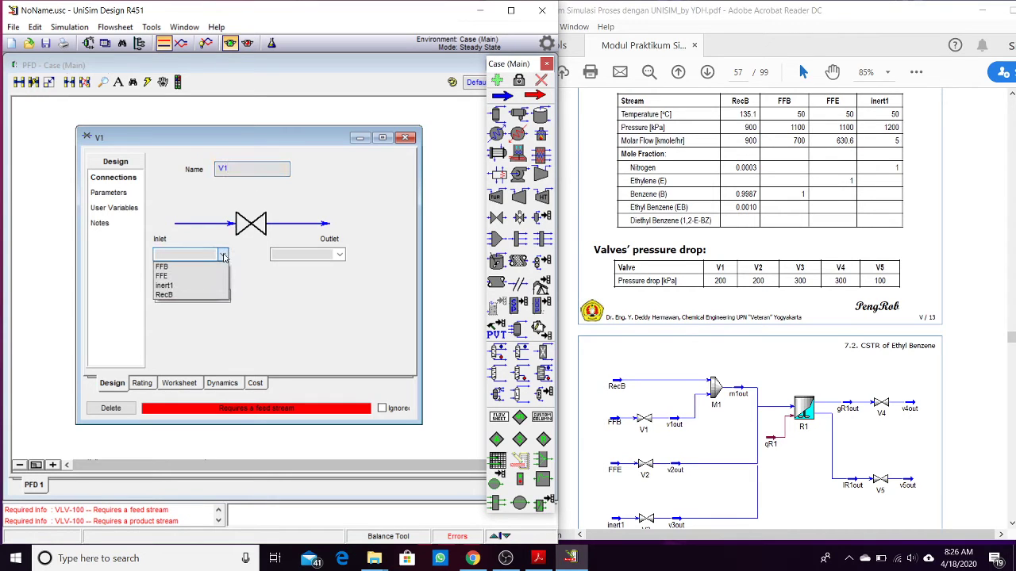
left_click(179, 267)
left_click(296, 254)
type("v1ou")
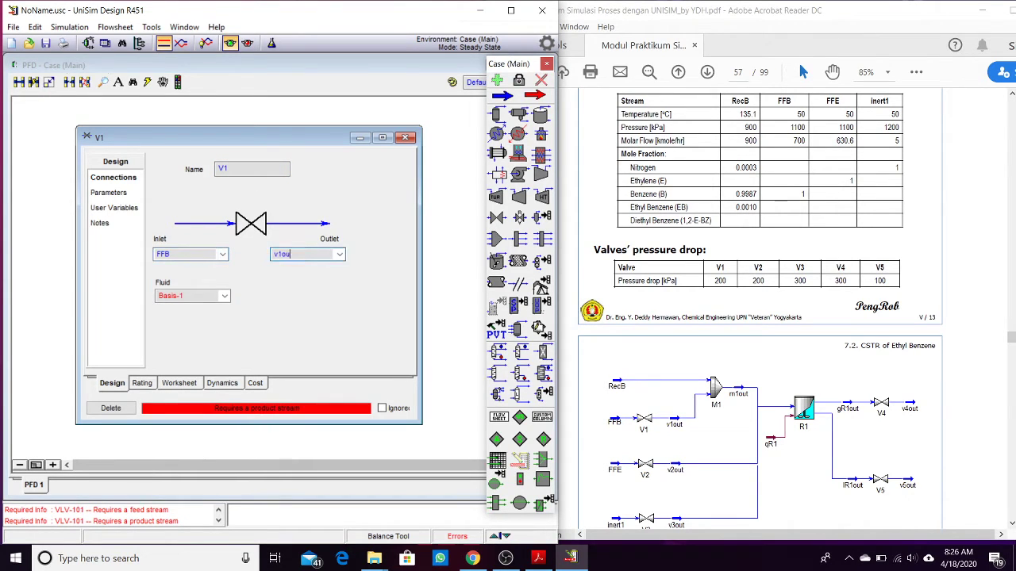
type("t")
key("Return")
Set the pressure drop of valve V1 to 200 kPa and close the valve.
left_click(115, 193)
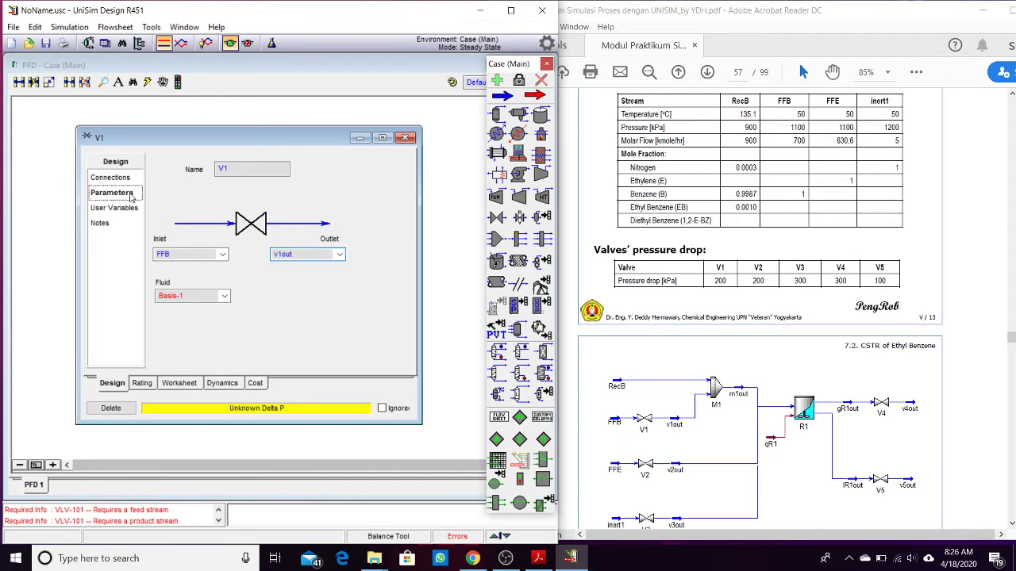
left_click(249, 176)
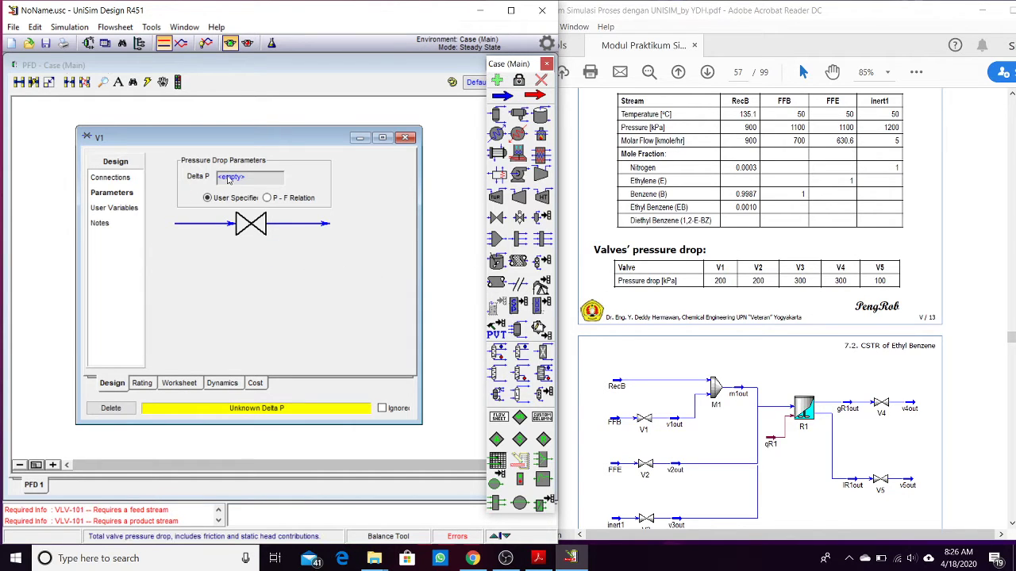
type("200")
key("Return")
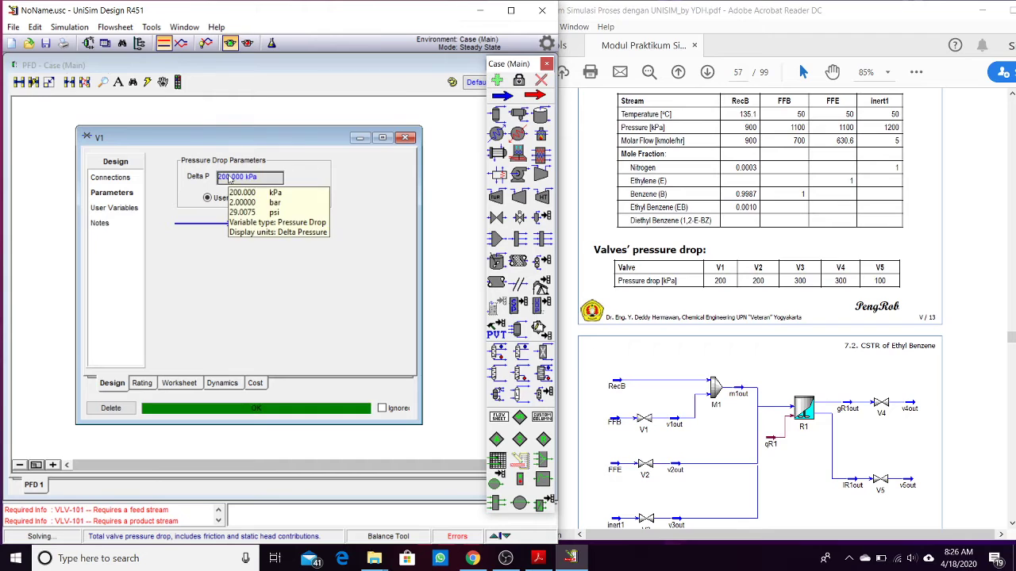
left_click(405, 137)
Rename valve VLV-101 as V2 and set its pressure drop to 200 kPa.
left_click(210, 293)
double_click(210, 293)
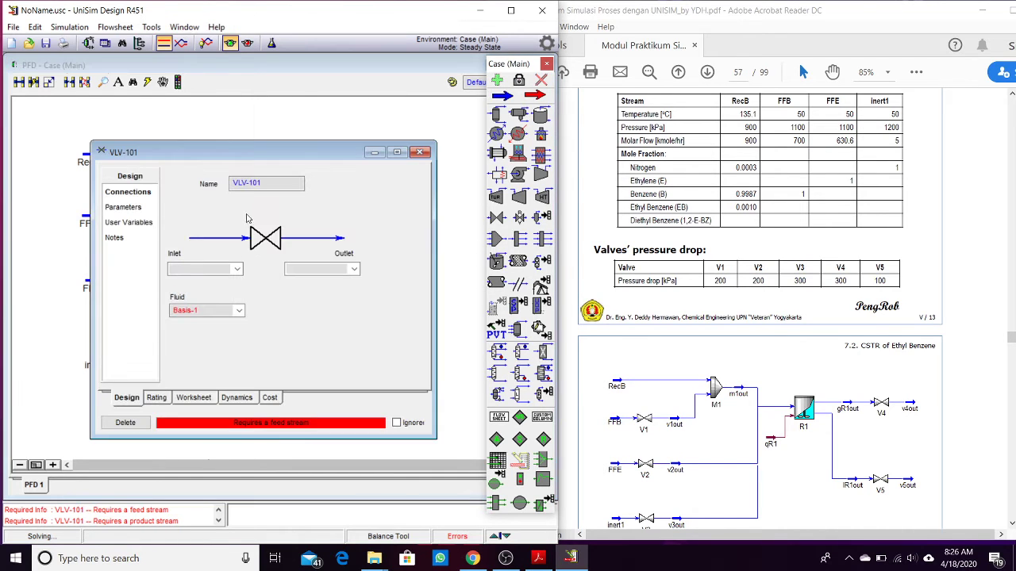
double_click(251, 185)
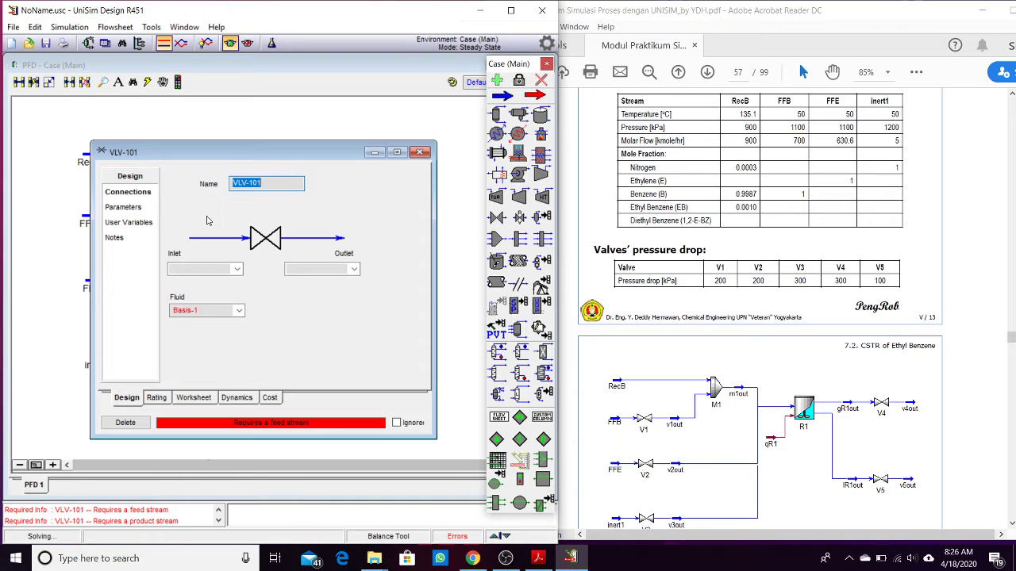
type("V2")
key("Tab")
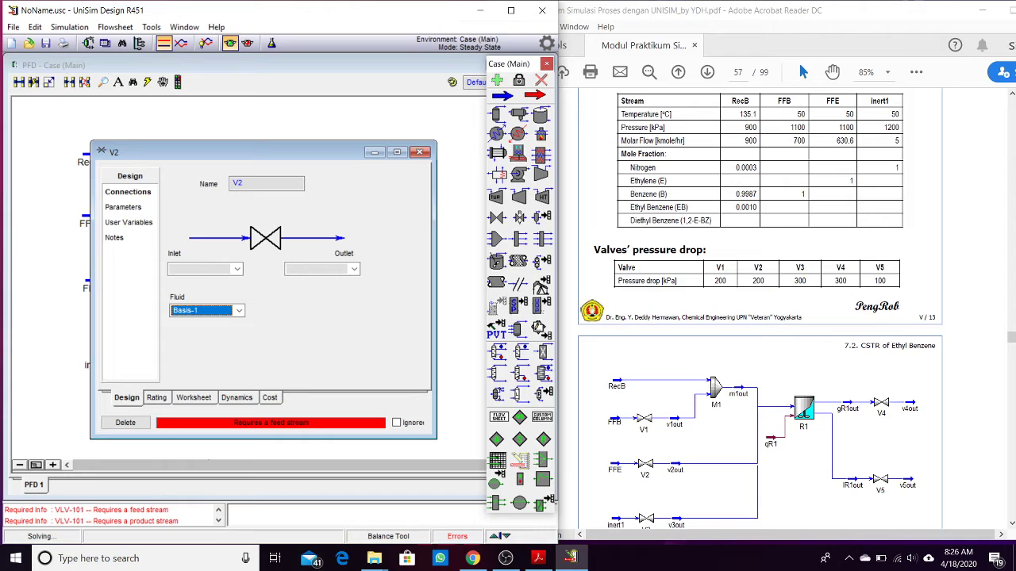
left_click(127, 207)
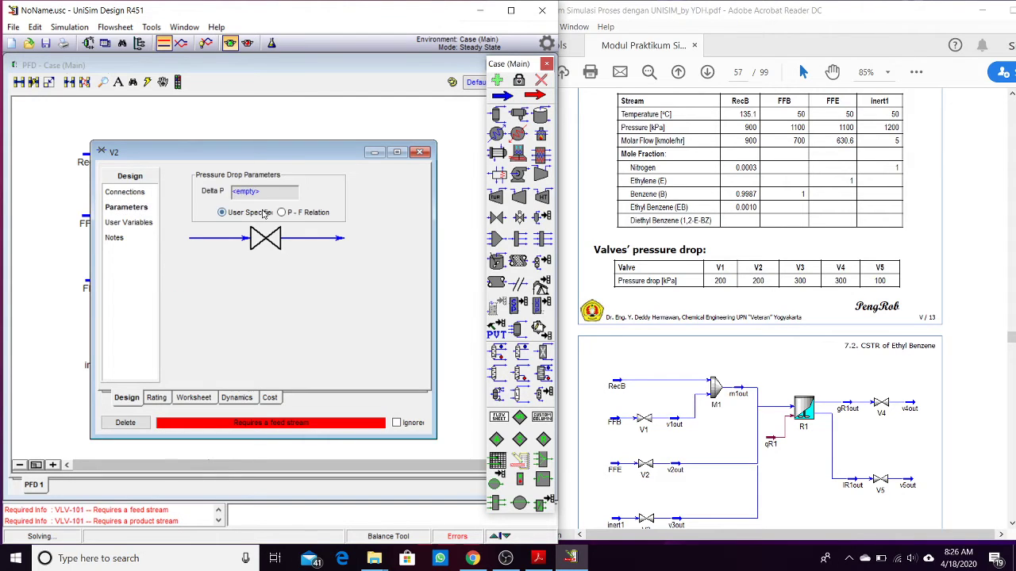
left_click(265, 194)
type("200")
key("Return")
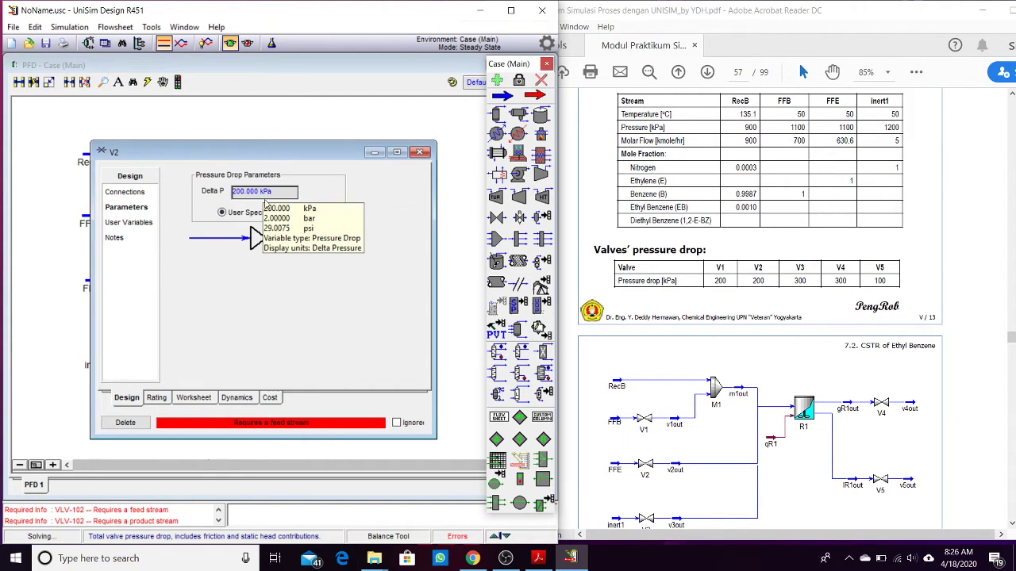
Connect FFE as the inlet of valve V2 and a new stream v2out as its outlet, and close the valve.
left_click(125, 192)
left_click(236, 269)
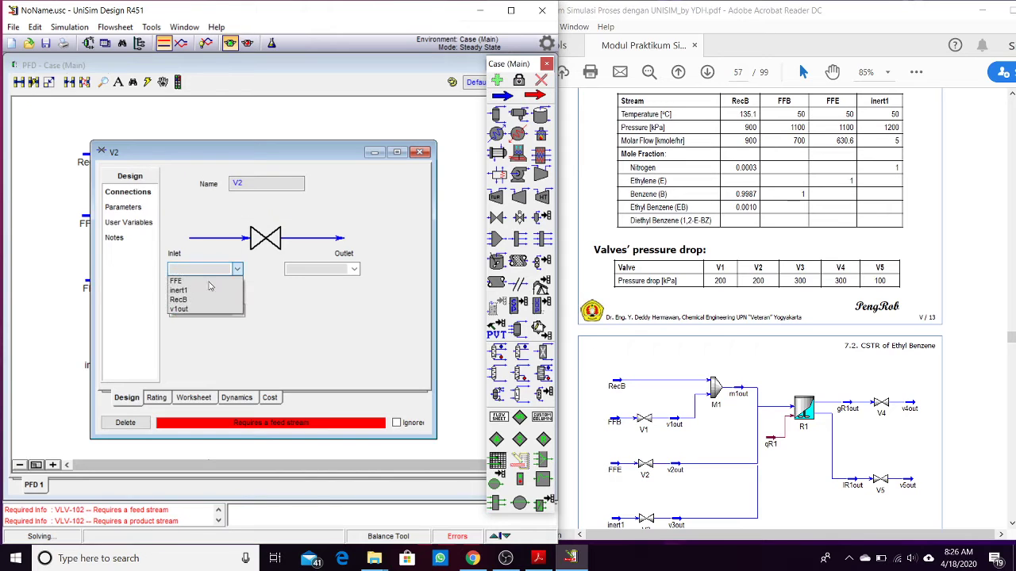
left_click(175, 281)
left_click(325, 269)
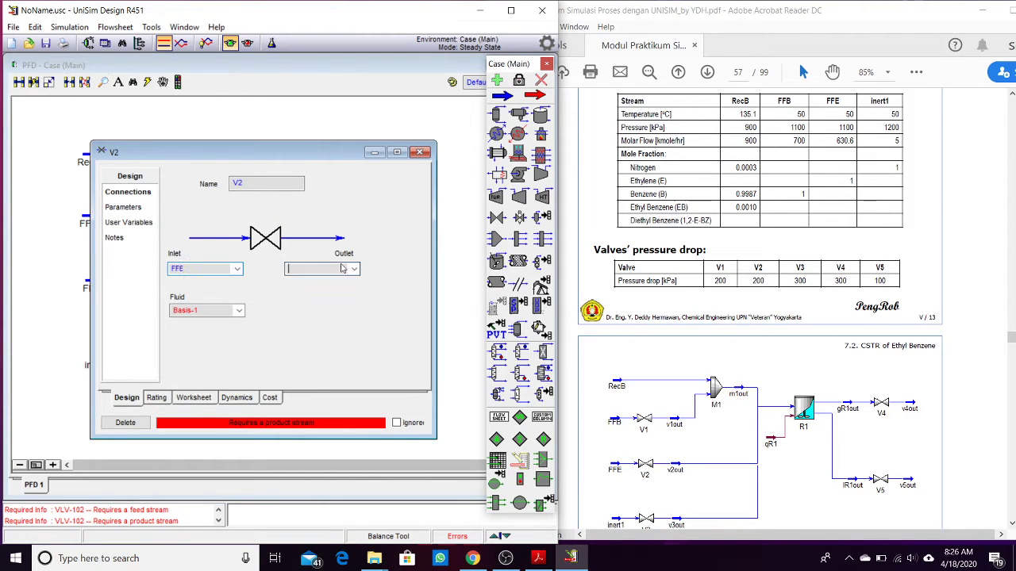
type("v2out")
key("Return")
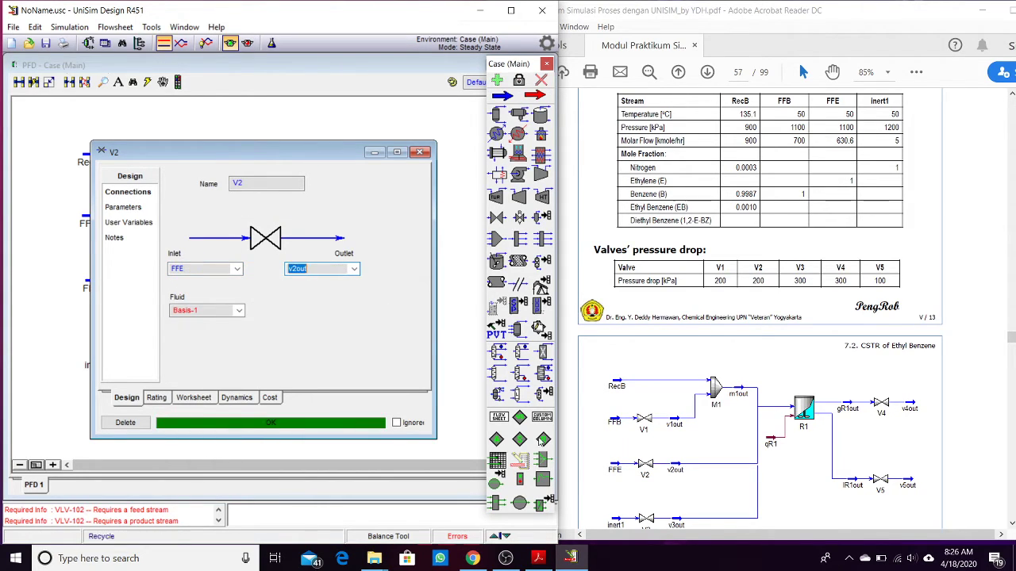
left_click(419, 152)
Rename valve VLV-102 as V3 and connect inert1 as its inlet and a new stream v3out as its outlet.
double_click(211, 359)
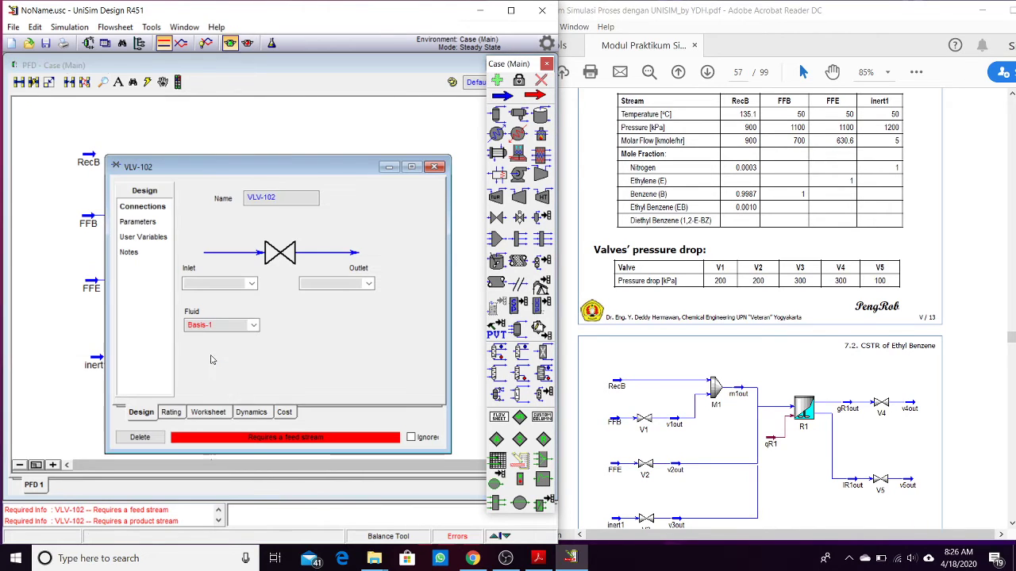
left_click(271, 204)
type("V3")
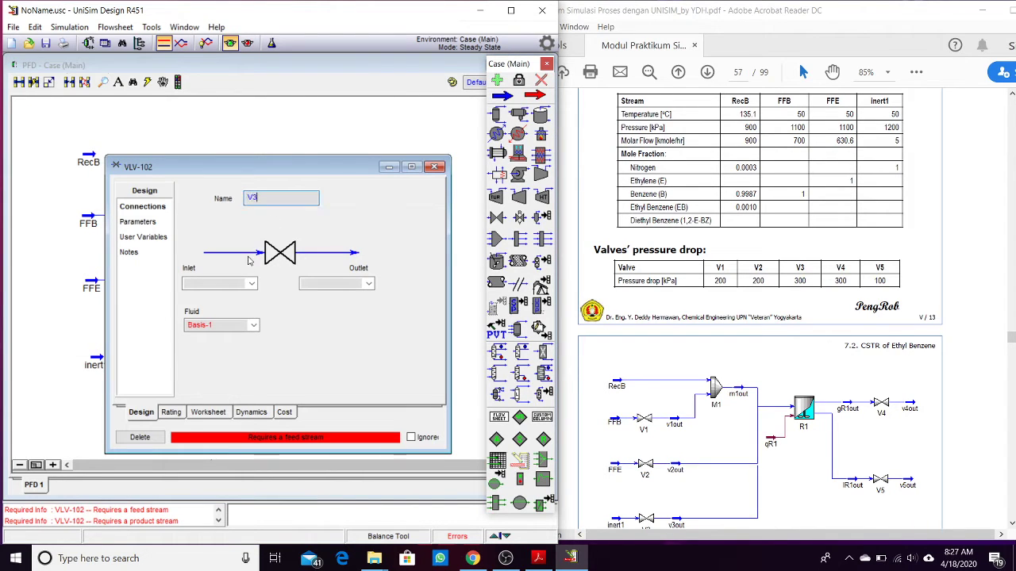
left_click(251, 284)
left_click(203, 296)
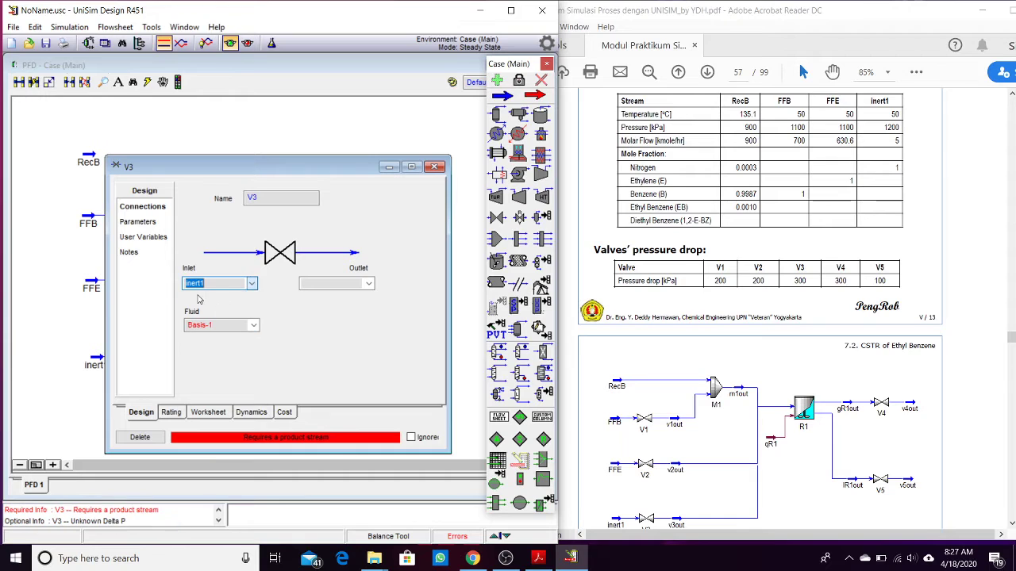
left_click(315, 283)
type("v3ou")
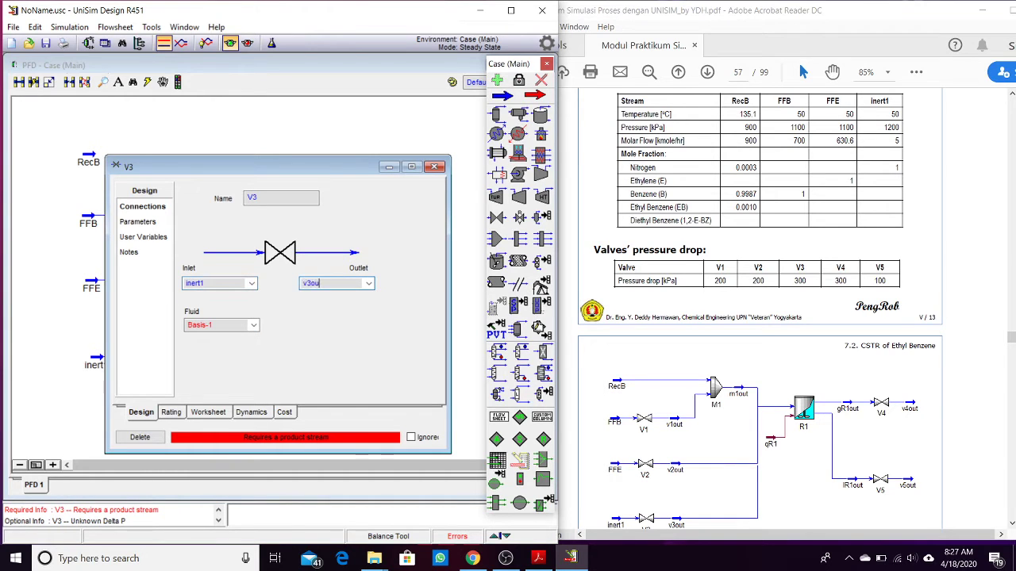
type("t")
key("Return")
Set the pressure drop of valve V3 to 300 kPa and close the valve.
left_click(140, 221)
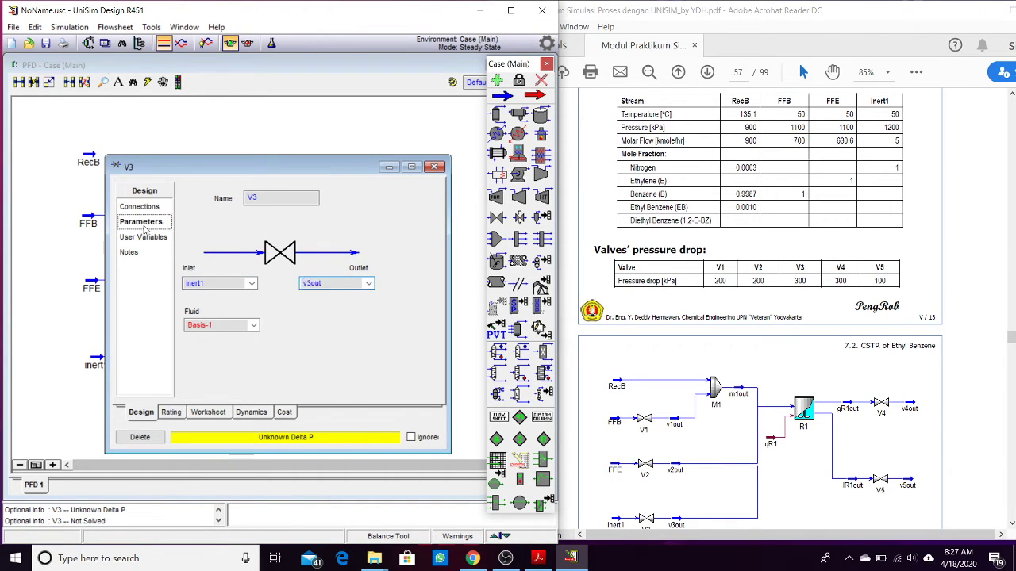
left_click(272, 206)
type("300")
key("Return")
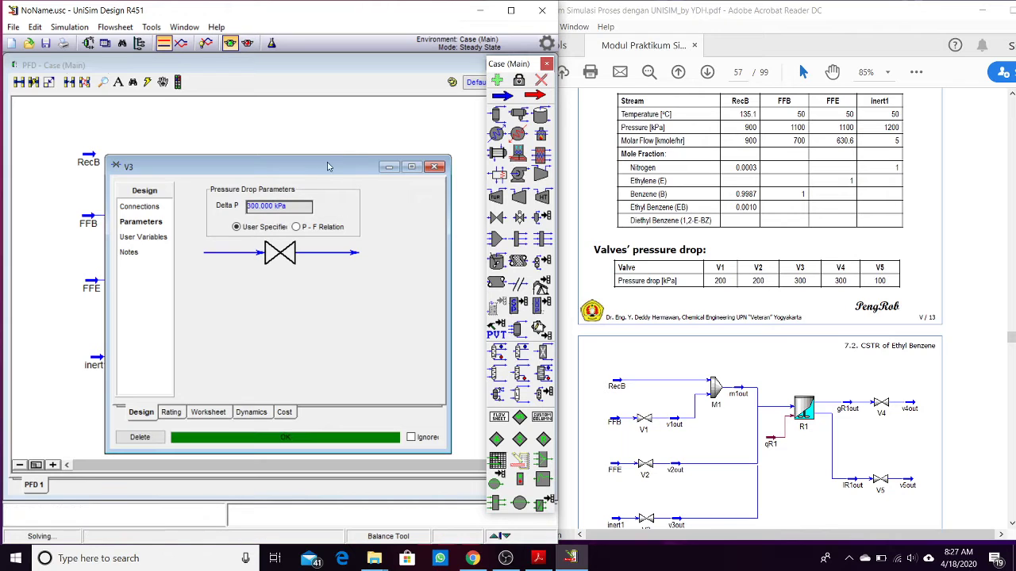
left_click(435, 166)
Align valves V3, V2 and V1 and their outlet streams horizontally with their feed streams on the flowsheet.
left_click_drag(152, 318, 264, 372)
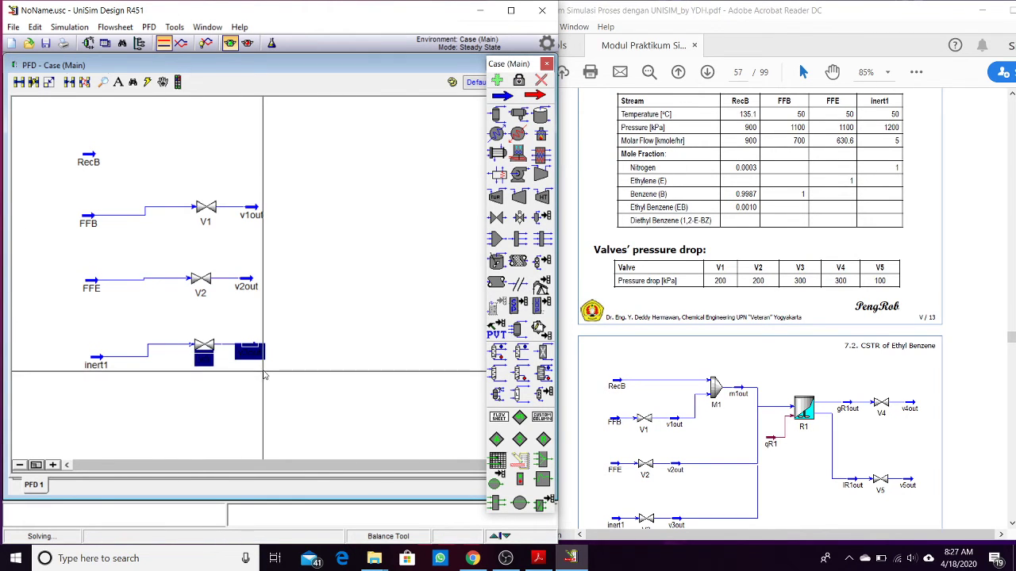
left_click(265, 376)
left_click_drag(262, 307, 145, 272)
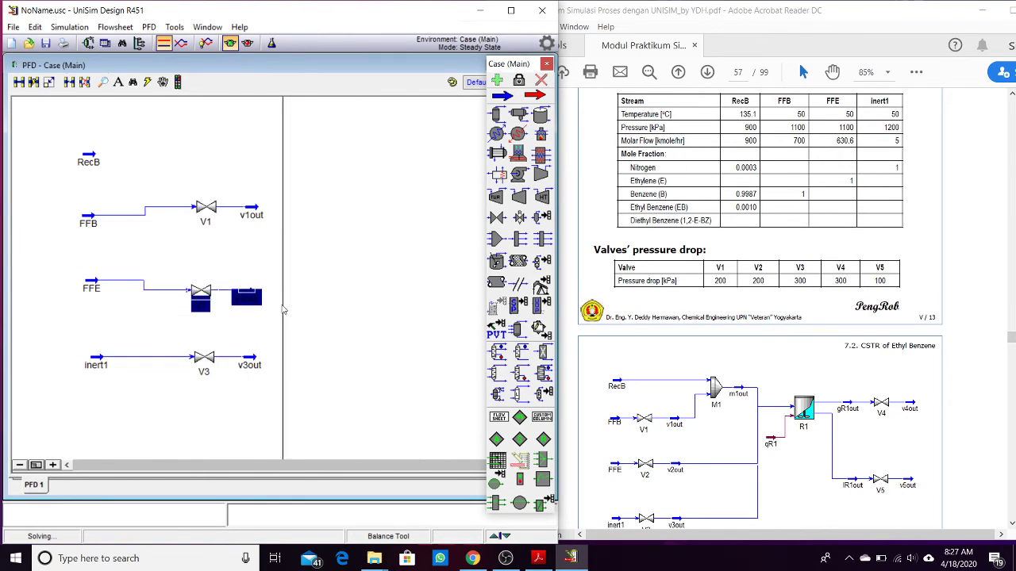
left_click_drag(268, 272, 154, 166)
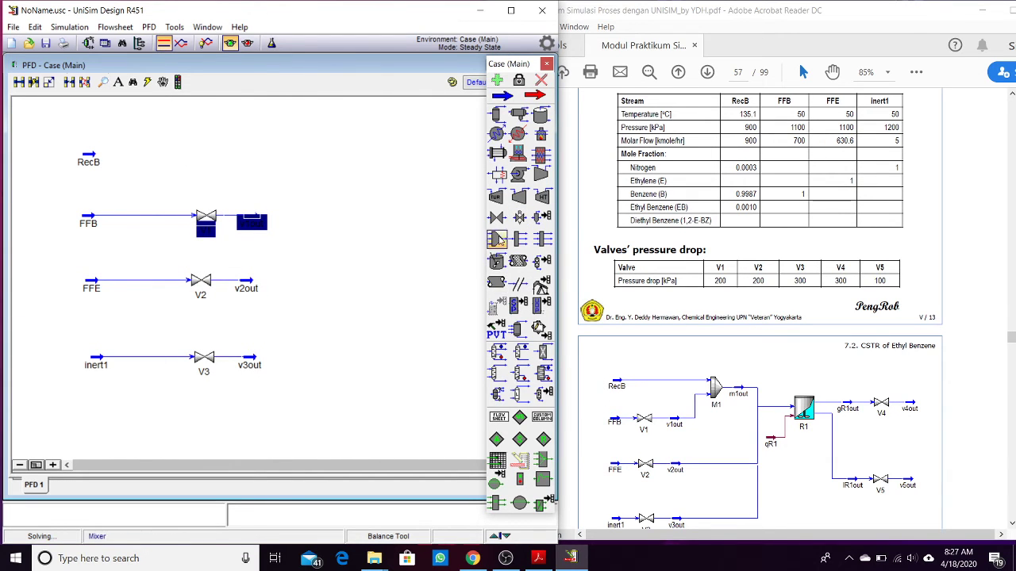
Place a mixer on the flowsheet beyond RecB and V1, and connect RecB and v1out as its inlets.
left_click(329, 194)
double_click(337, 168)
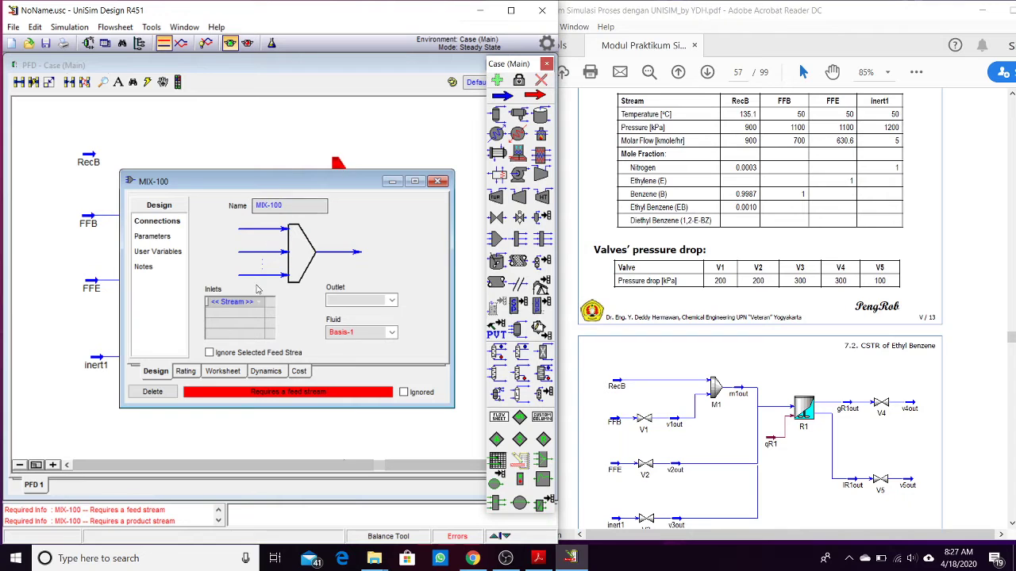
left_click(259, 304)
left_click(223, 313)
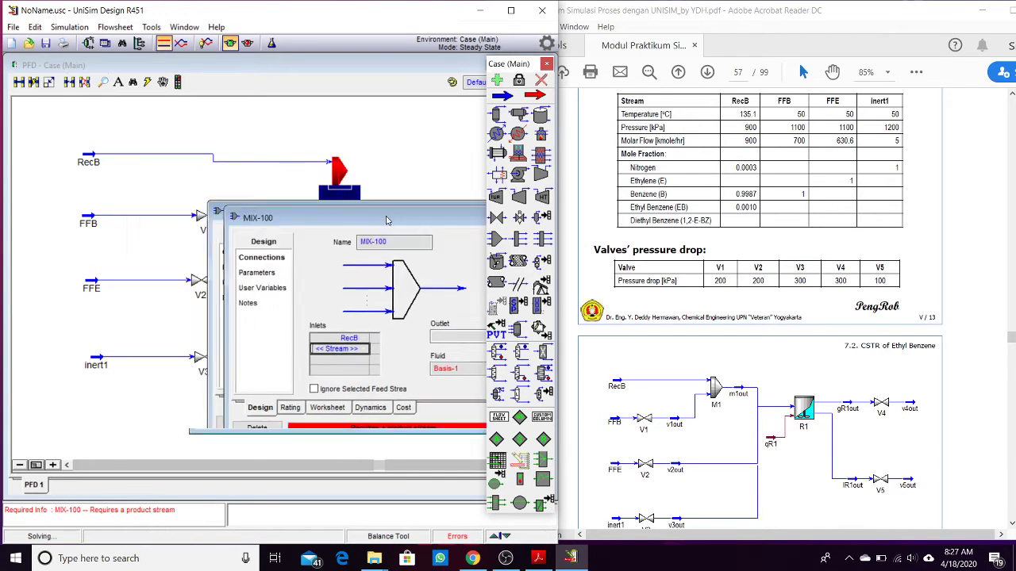
left_click(242, 342)
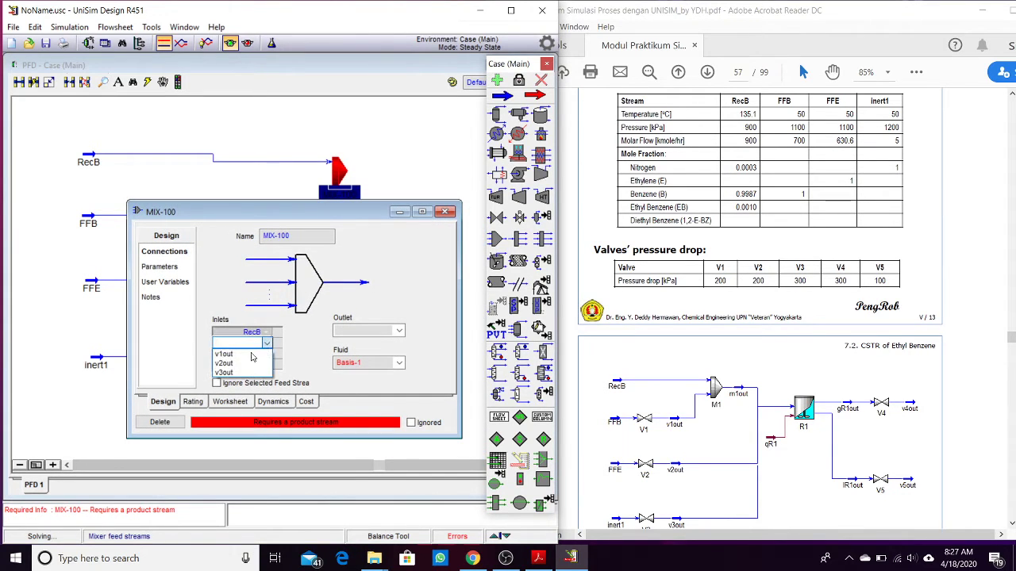
left_click(247, 358)
left_click(449, 211)
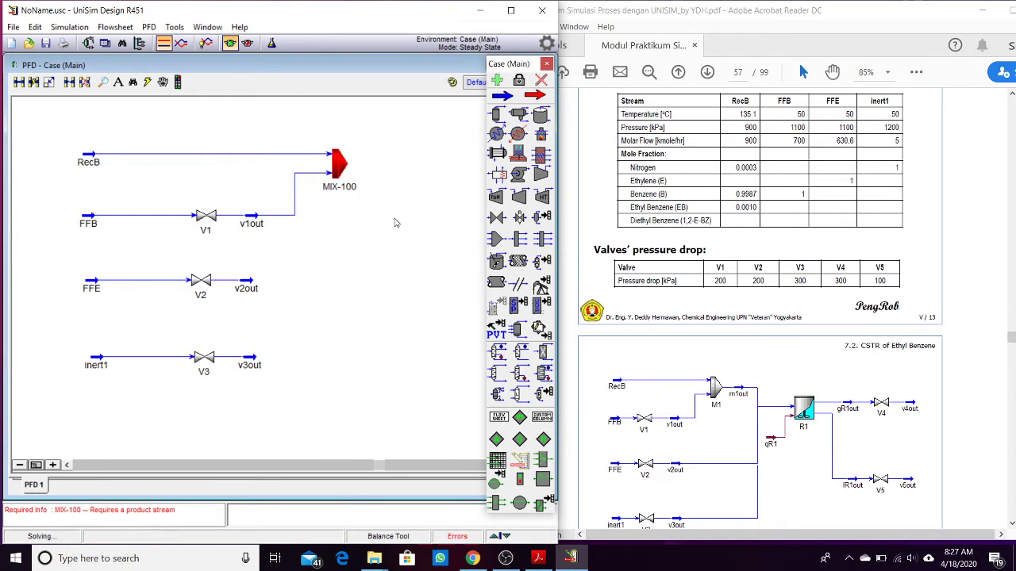
Connect a new stream m1out as the outlet of mixer MIX-100 and close the mixer.
double_click(339, 164)
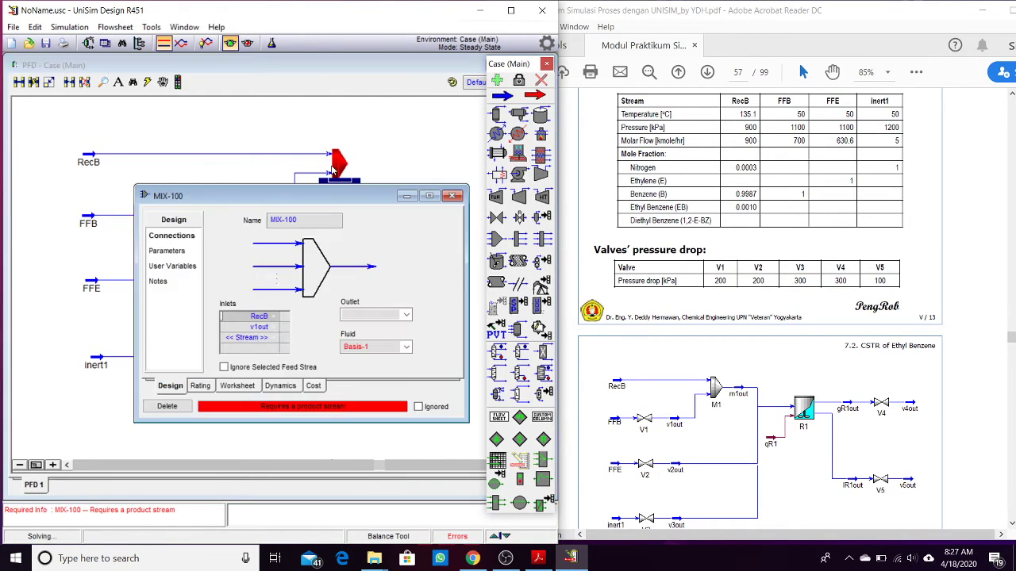
left_click(351, 314)
type("m1ou")
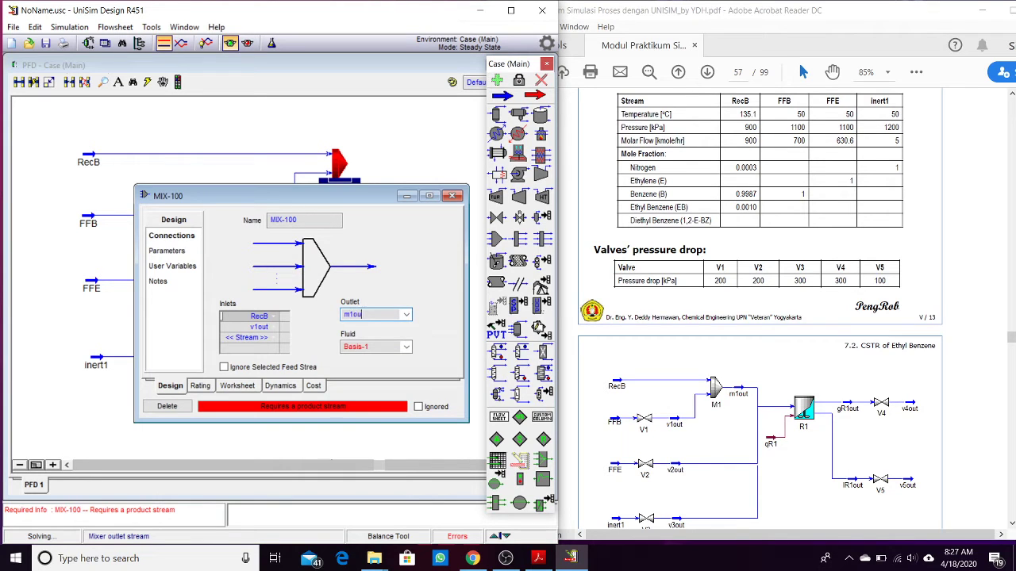
type("t")
key("Return")
left_click(452, 197)
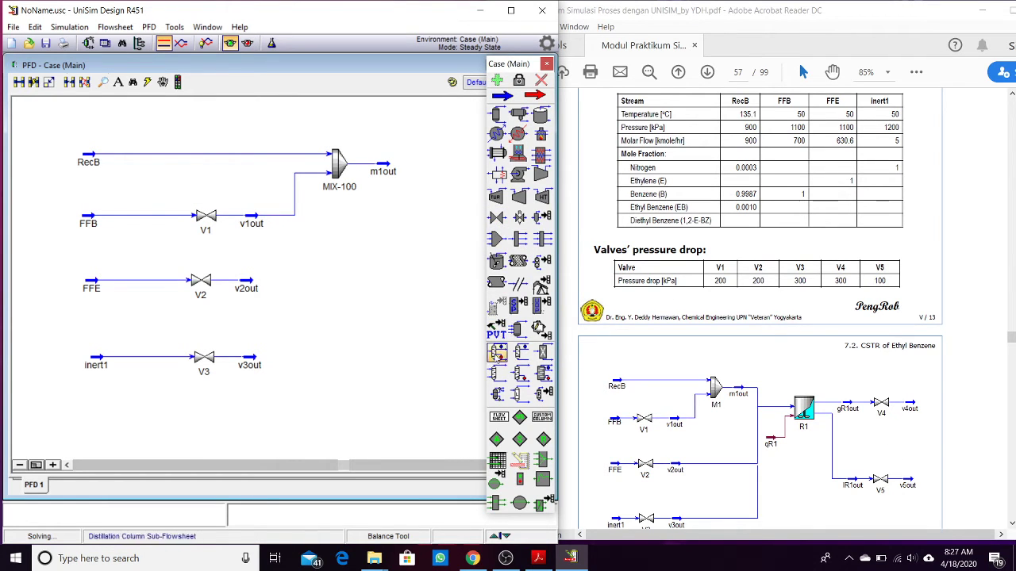
Place a continuous stirred tank reactor on the flowsheet beyond the mixer and valves, and open its properties clear of the valve outlet streams.
left_click_drag(496, 262, 449, 277)
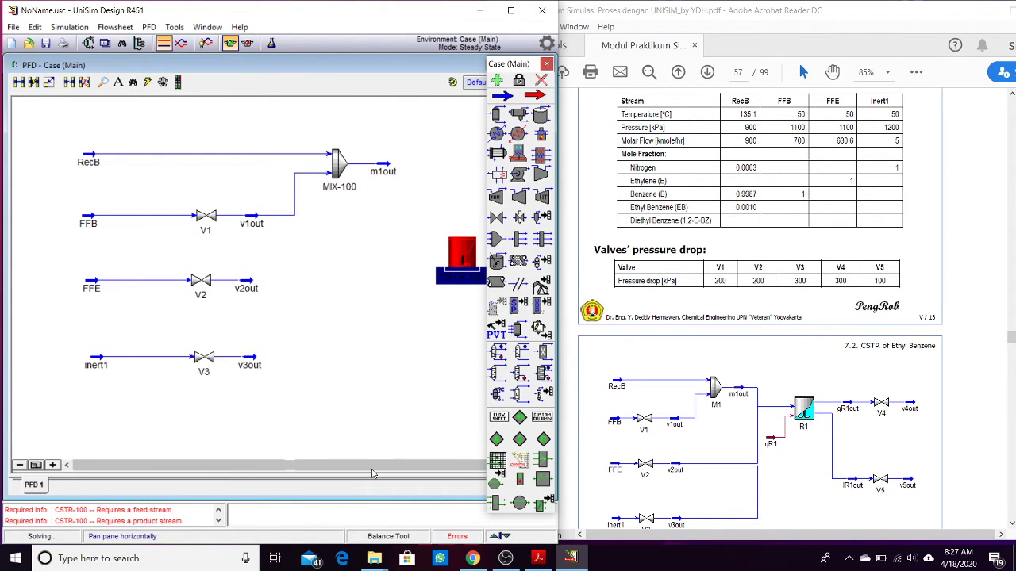
key("F4")
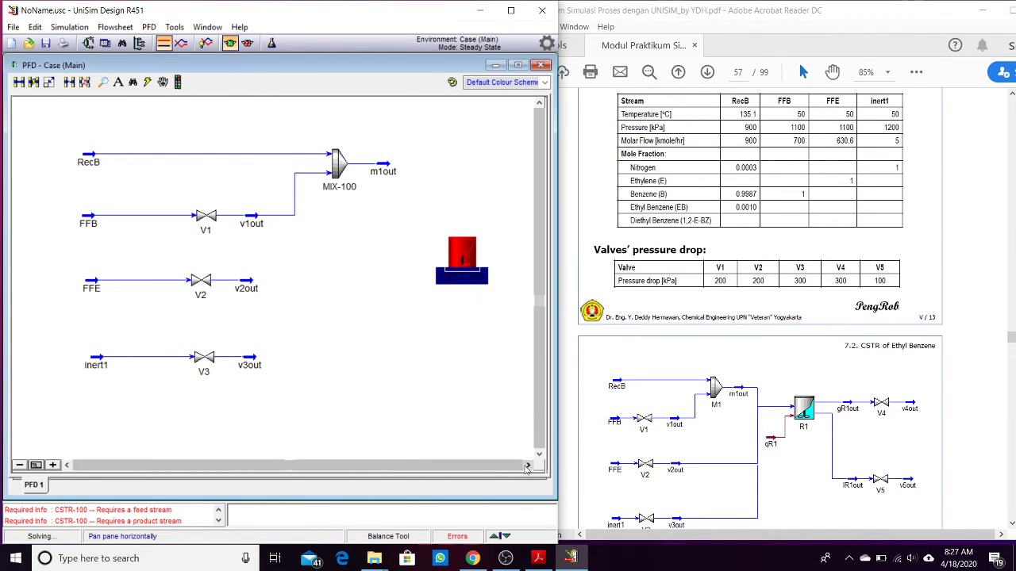
left_click(528, 465)
double_click(349, 274)
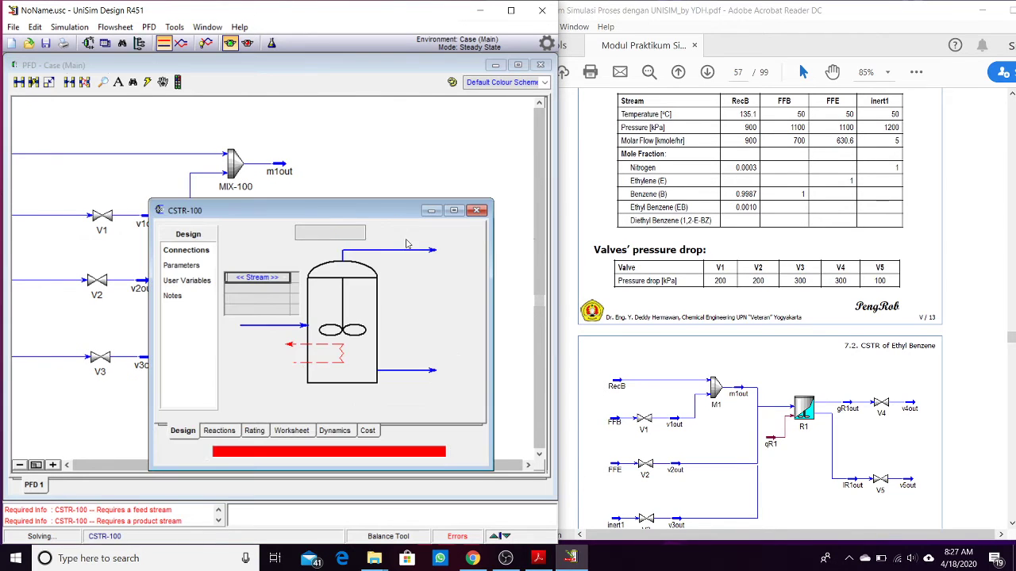
left_click_drag(344, 208, 516, 191)
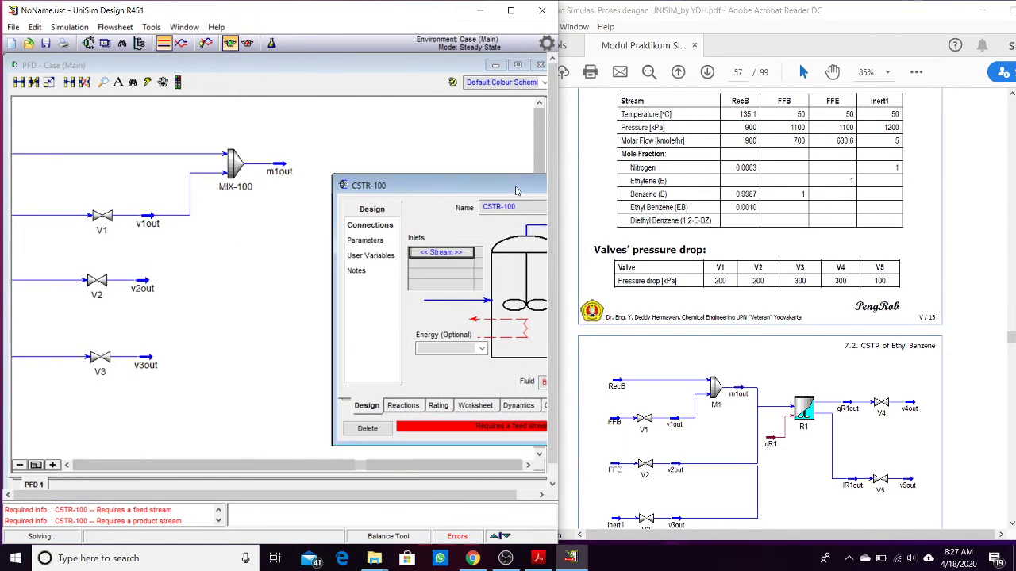
Connect the streams m1out, v2out and v3out as inlets of reactor CSTR-100.
left_click(468, 252)
left_click(469, 252)
left_click(424, 264)
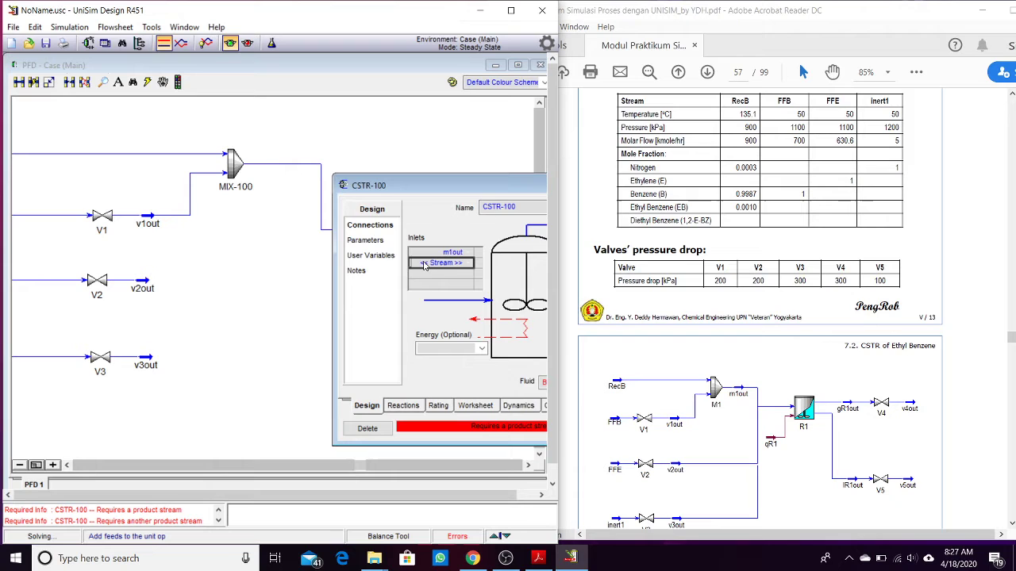
left_click(467, 264)
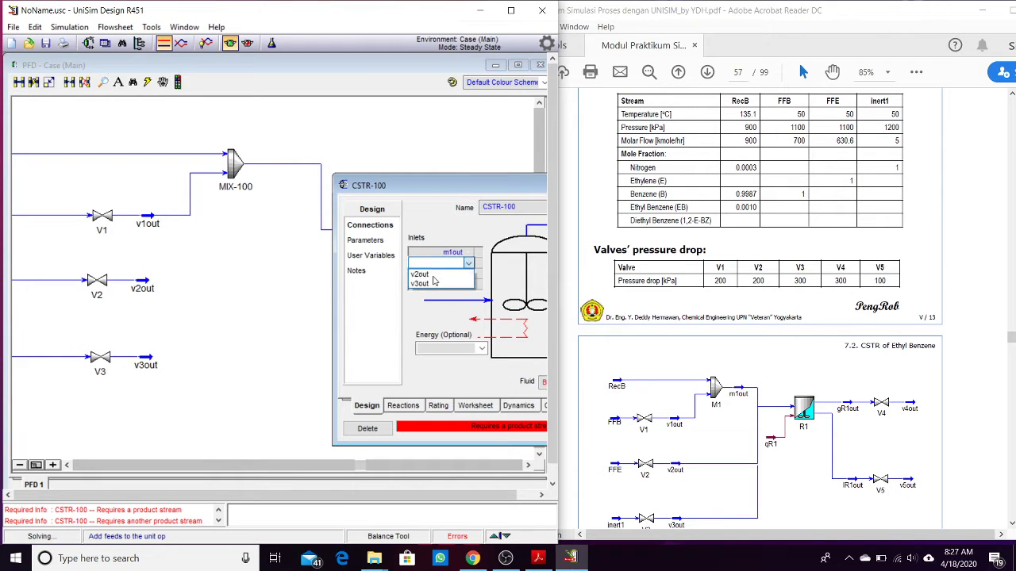
left_click(433, 276)
left_click(463, 275)
left_click(460, 284)
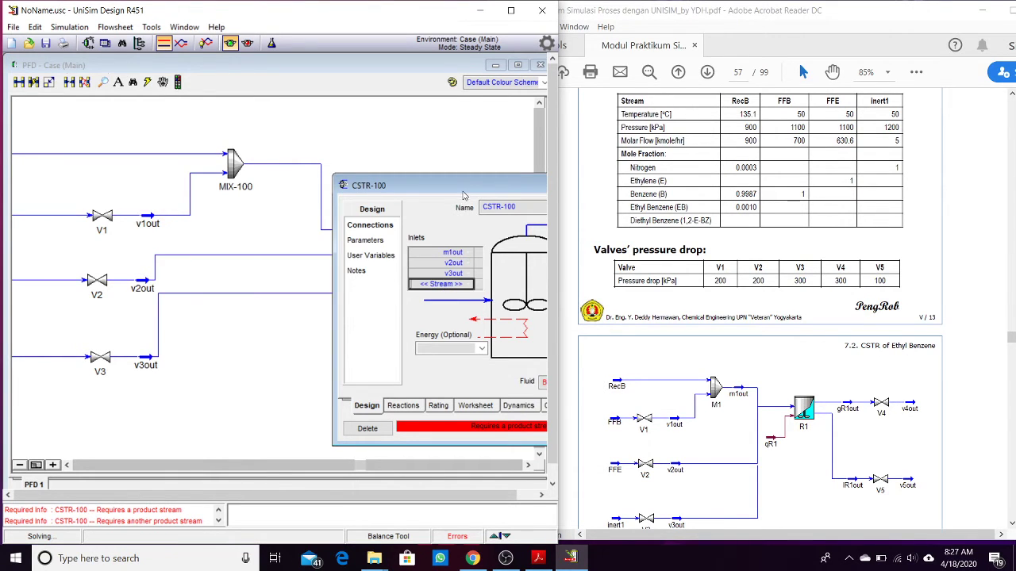
Assign CSTR-100 the vapour outlet gR1out, the liquid outlet lR1out and the energy stream qR1.
left_click_drag(462, 191, 179, 167)
left_click(311, 225)
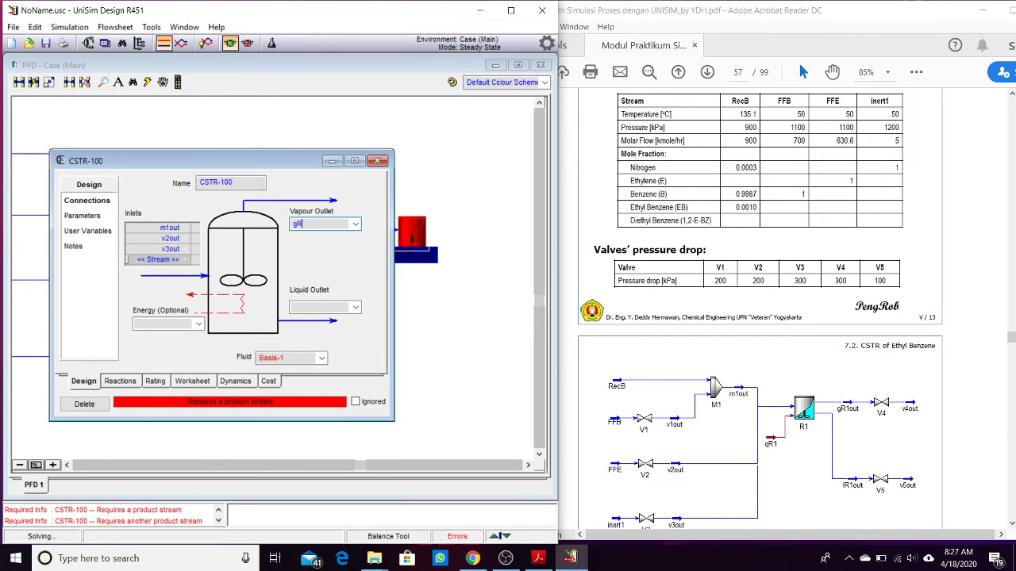
left_click(315, 307)
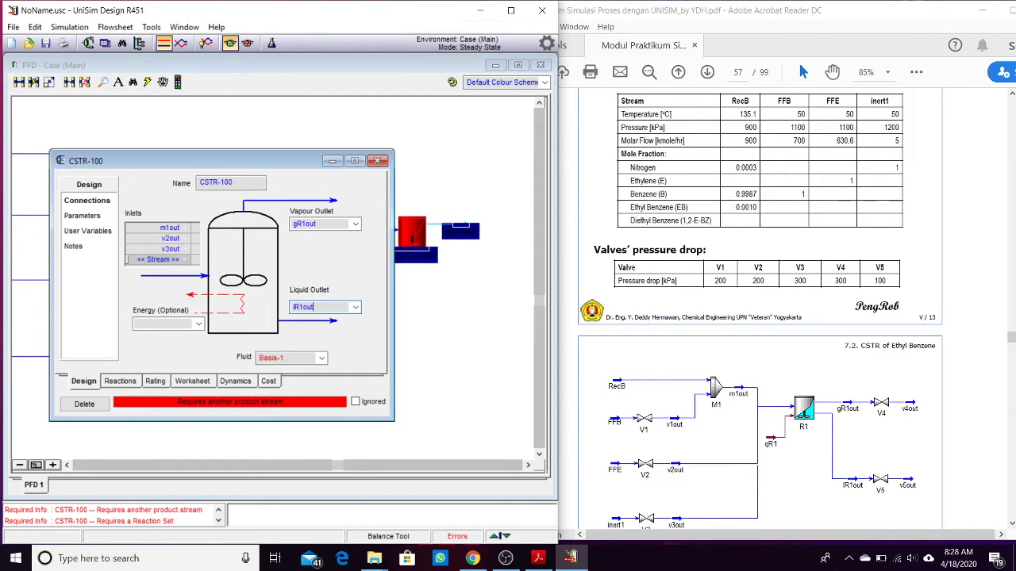
key("Return")
left_click(159, 321)
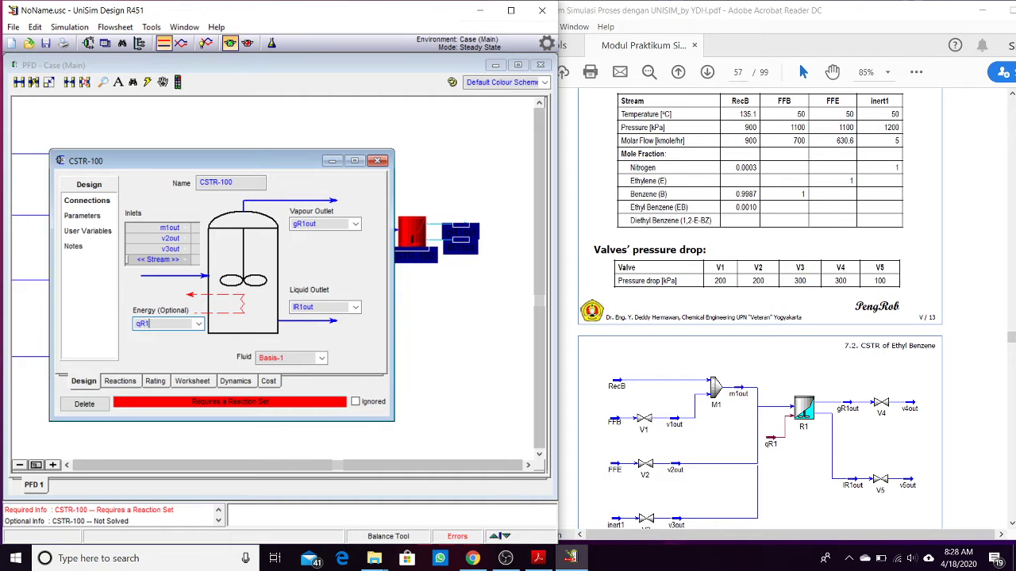
key("Tab")
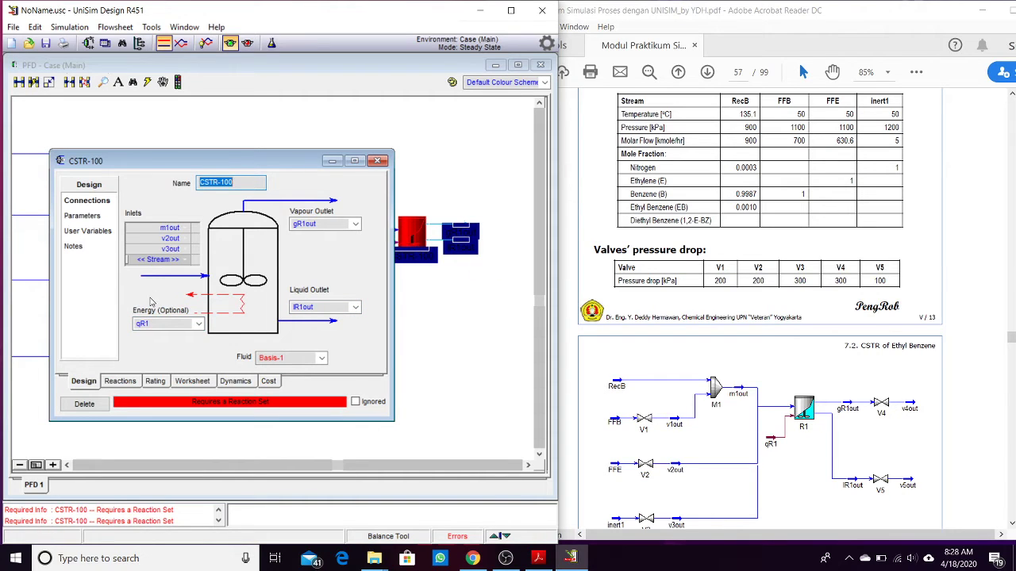
left_click(379, 161)
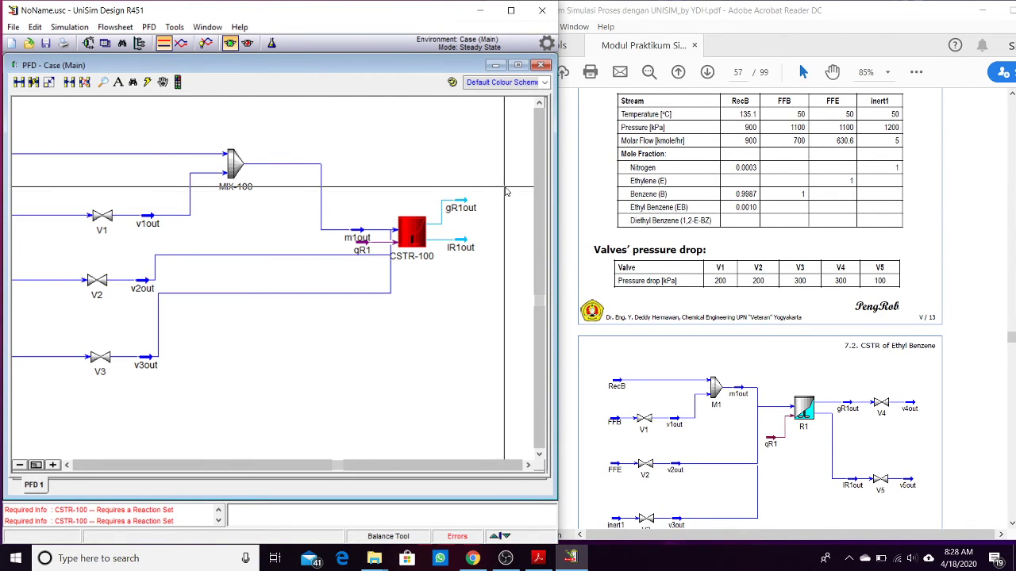
Place a valve beside the reactor's vapour outlet stream and name it V4.
key("F4")
left_click(497, 223)
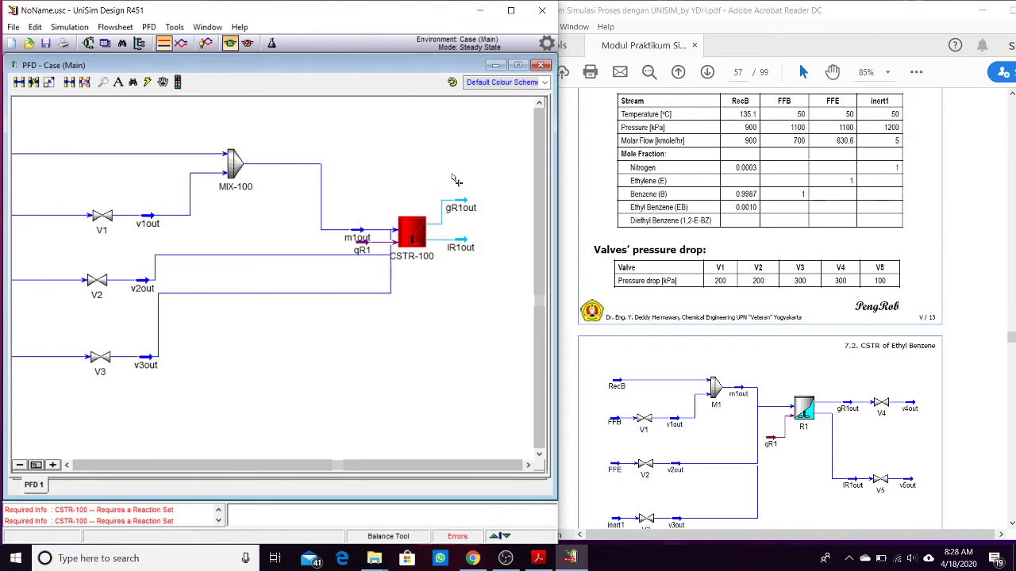
left_click(508, 210)
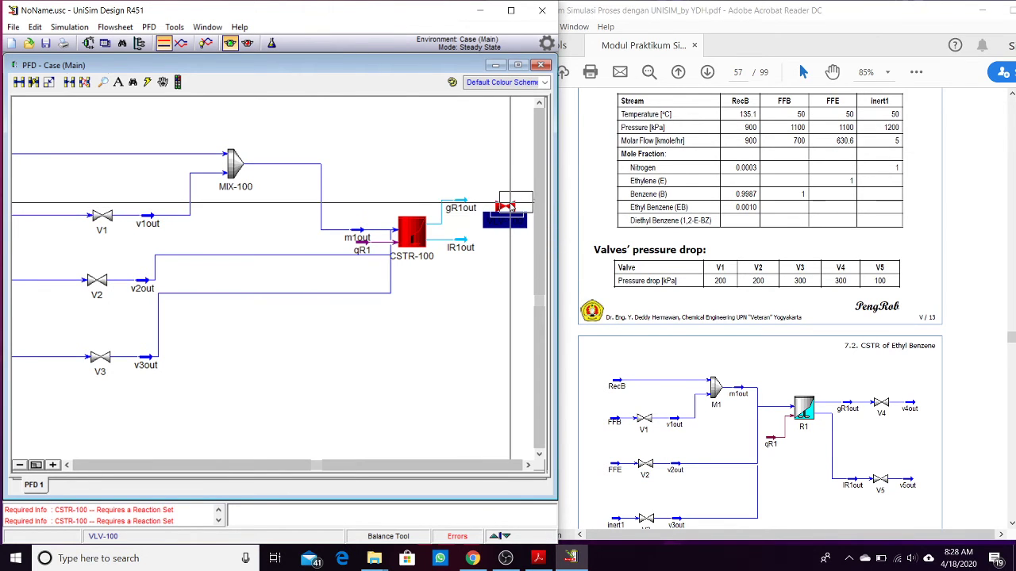
double_click(508, 208)
double_click(319, 96)
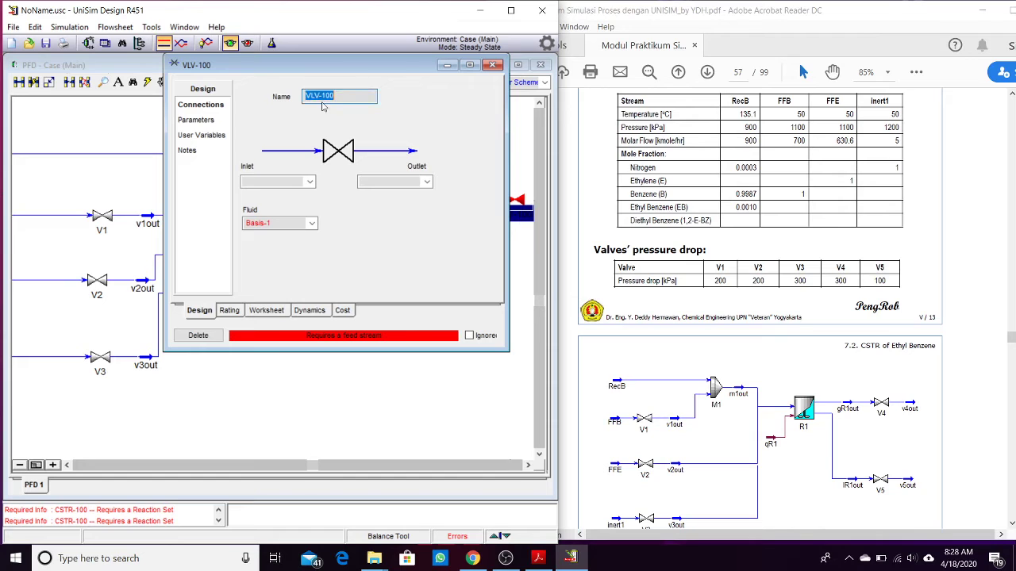
type("V4")
Connect valve V4 with gR1out as its inlet and v4out as its outlet.
left_click(366, 182)
type("v4")
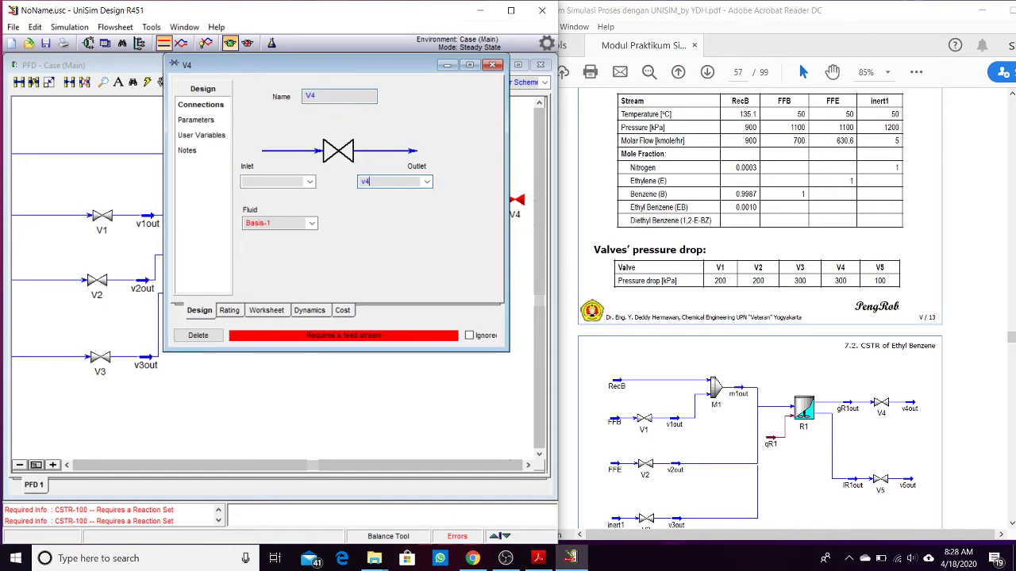
type("out")
key("Return")
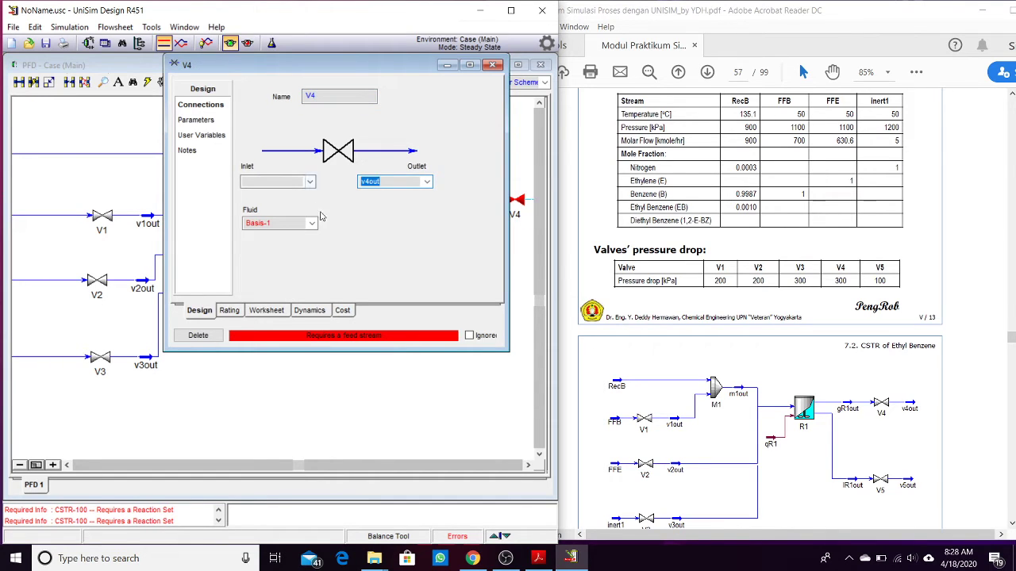
left_click(310, 182)
left_click(272, 196)
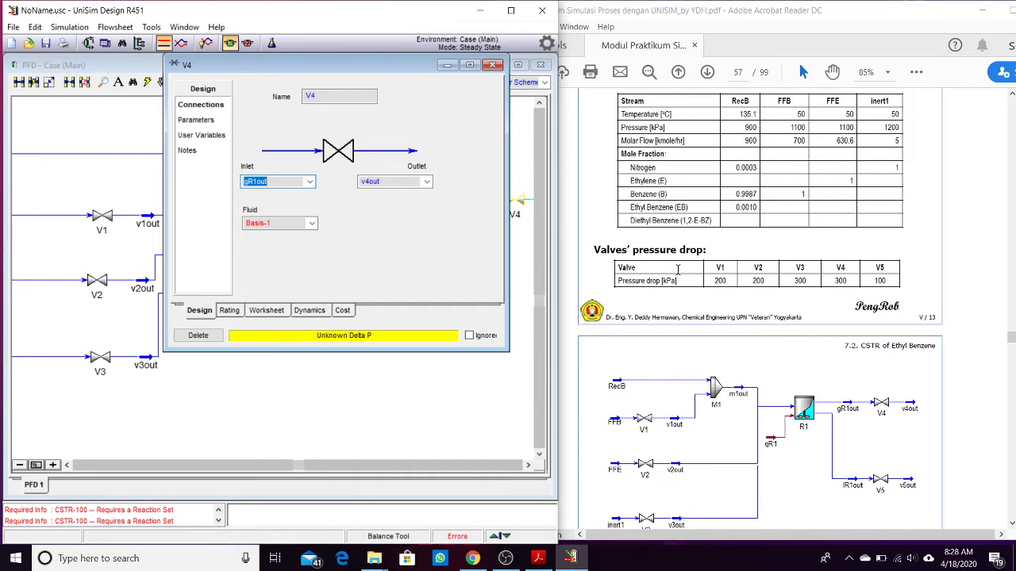
Set the pressure drop of valve V4 to 300 kPa.
left_click(198, 120)
left_click(332, 107)
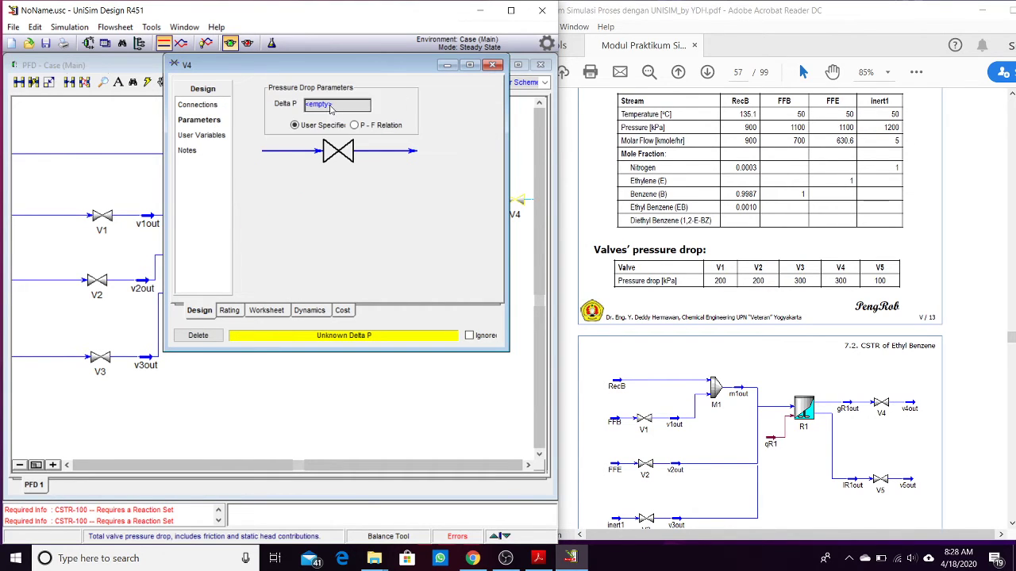
type("300.000 kPa")
key("Return")
left_click(493, 66)
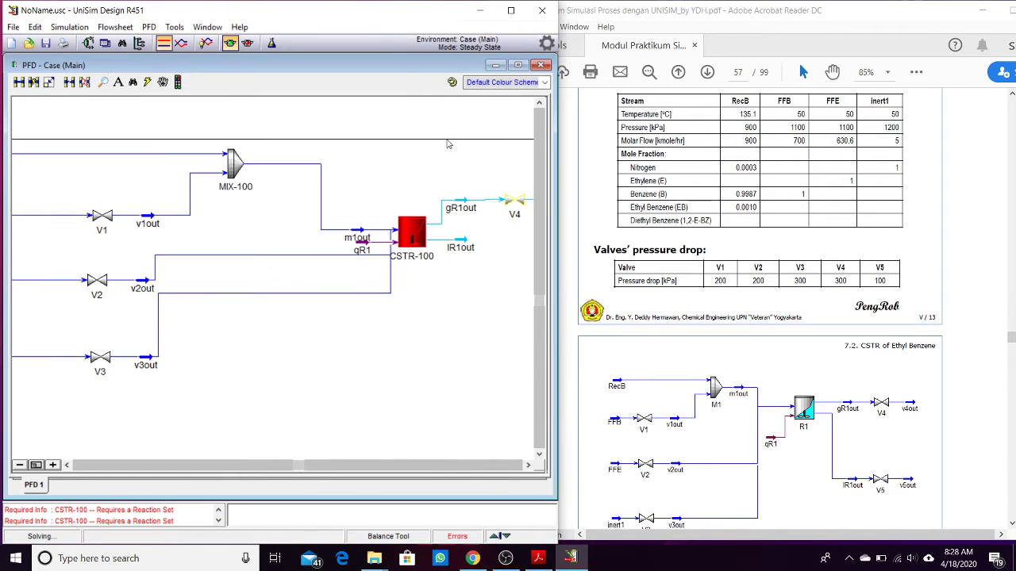
Place another valve below the reactor's liquid outlet stream and name it V5.
key("F4")
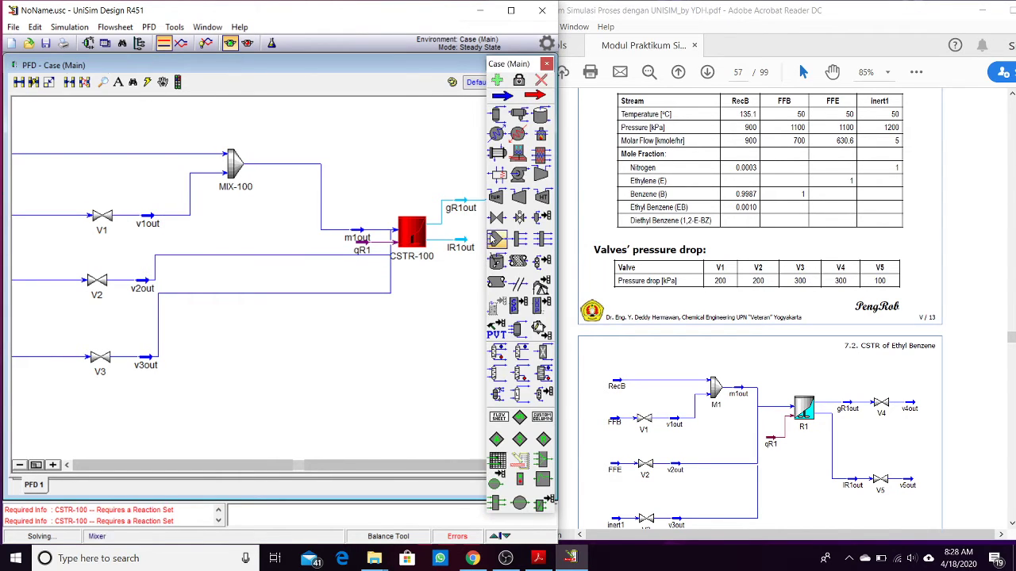
key("F4")
left_click(480, 301)
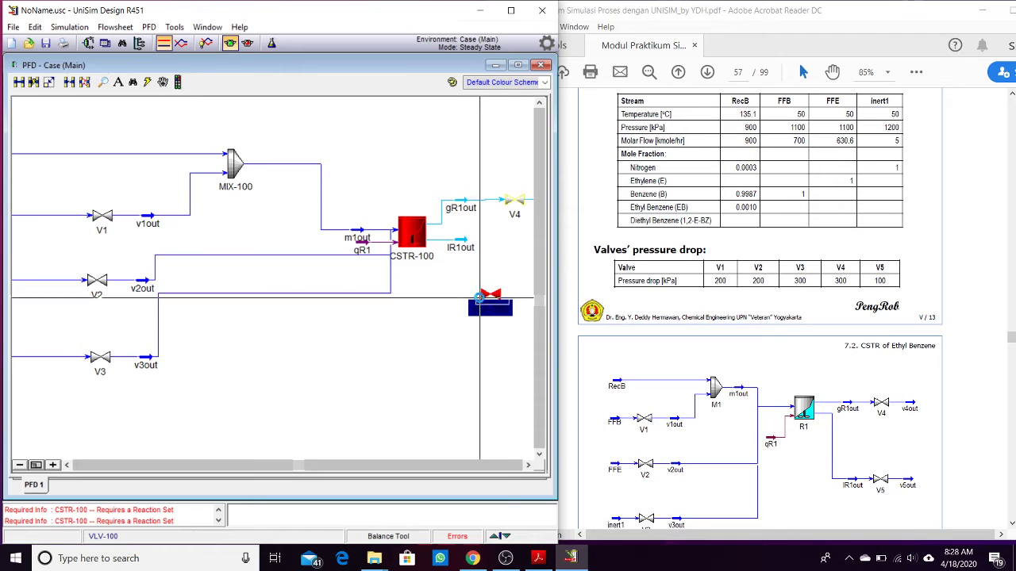
double_click(481, 299)
double_click(352, 109)
type("V5")
Connect valve V5 with lR1out as its inlet and v5out as its outlet.
left_click(389, 196)
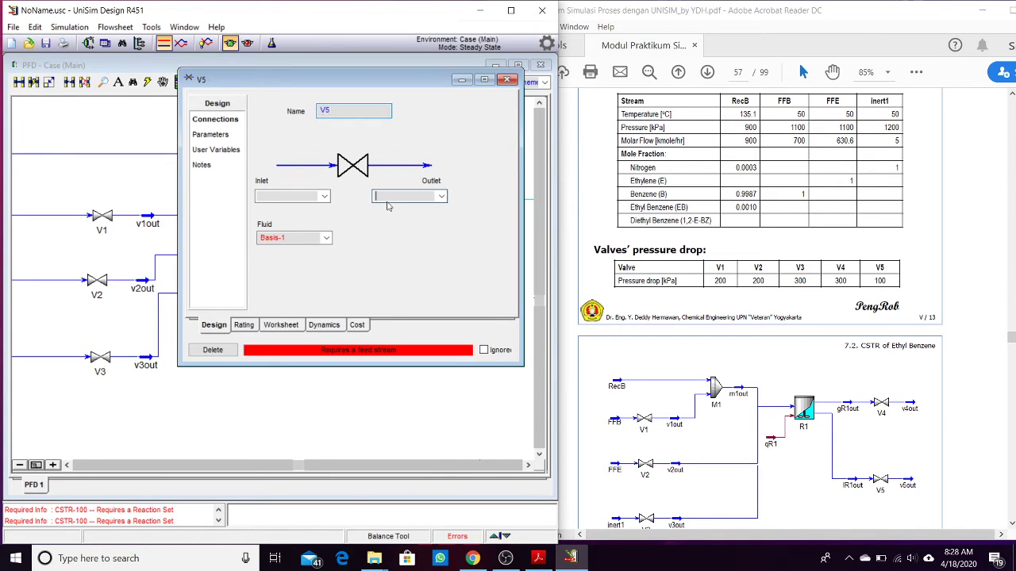
type("v5out")
left_click(324, 196)
left_click(282, 209)
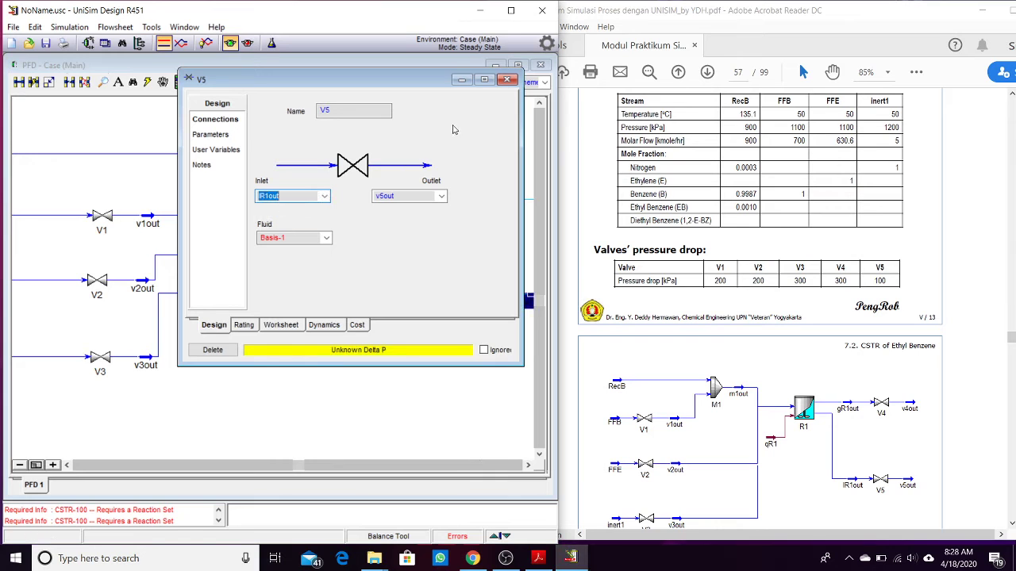
Set the pressure drop of valve V5 to 100 kPa.
left_click(213, 134)
left_click(349, 118)
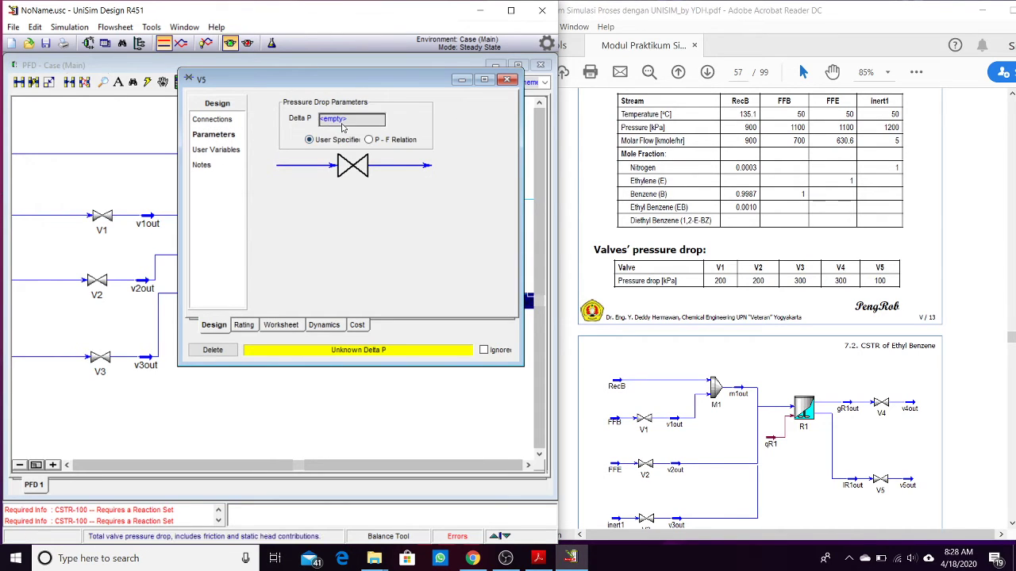
type("100")
key("Return")
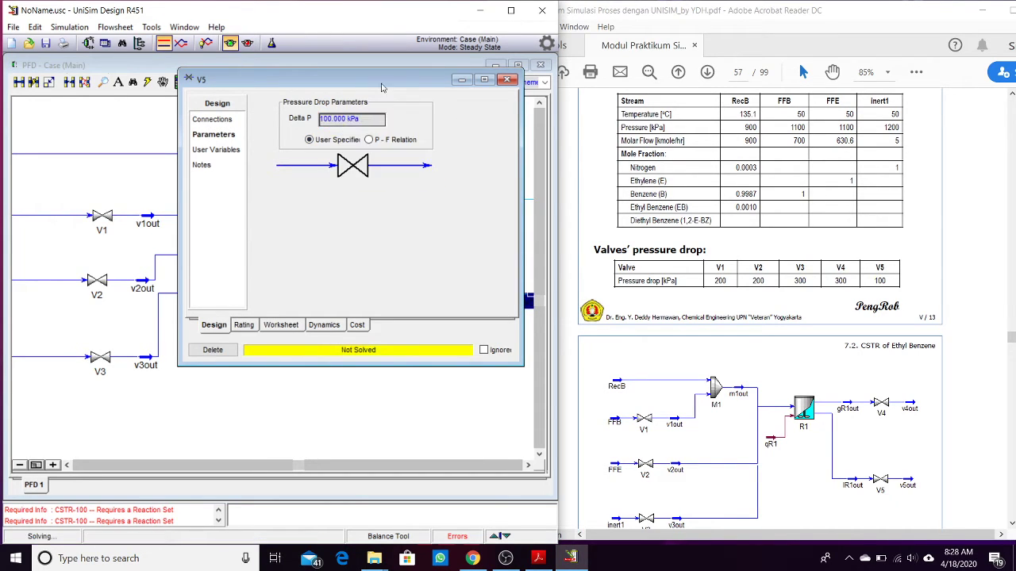
left_click(506, 80)
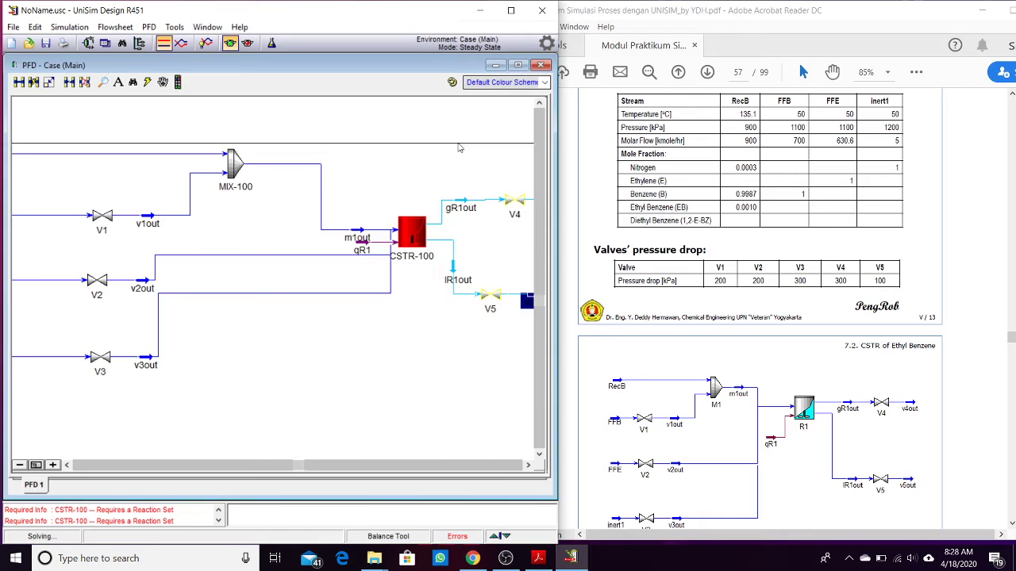
Assign Global Rxn Set as the reaction set of CSTR-100 and view its reaction results.
double_click(407, 242)
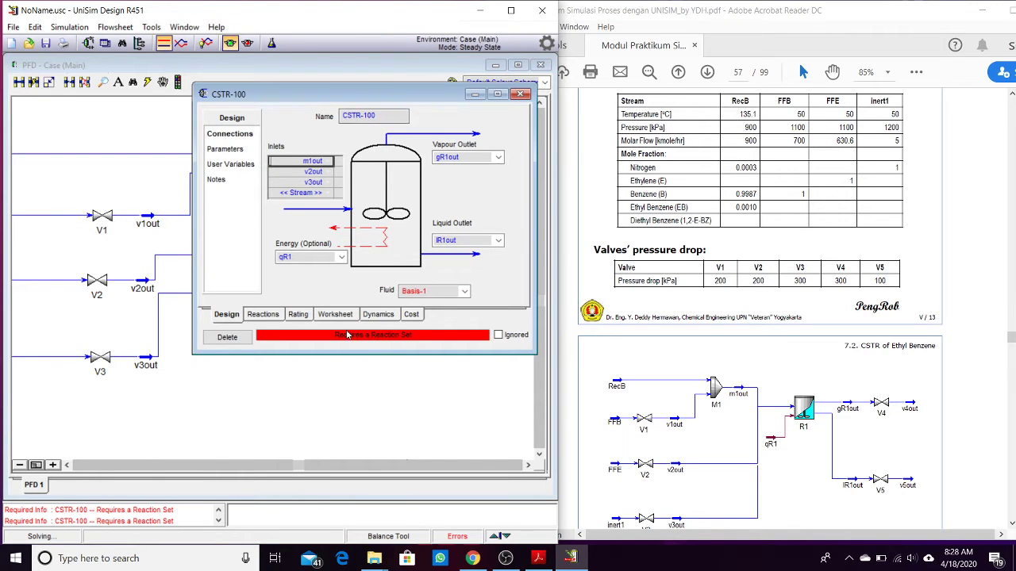
left_click(263, 314)
left_click(349, 129)
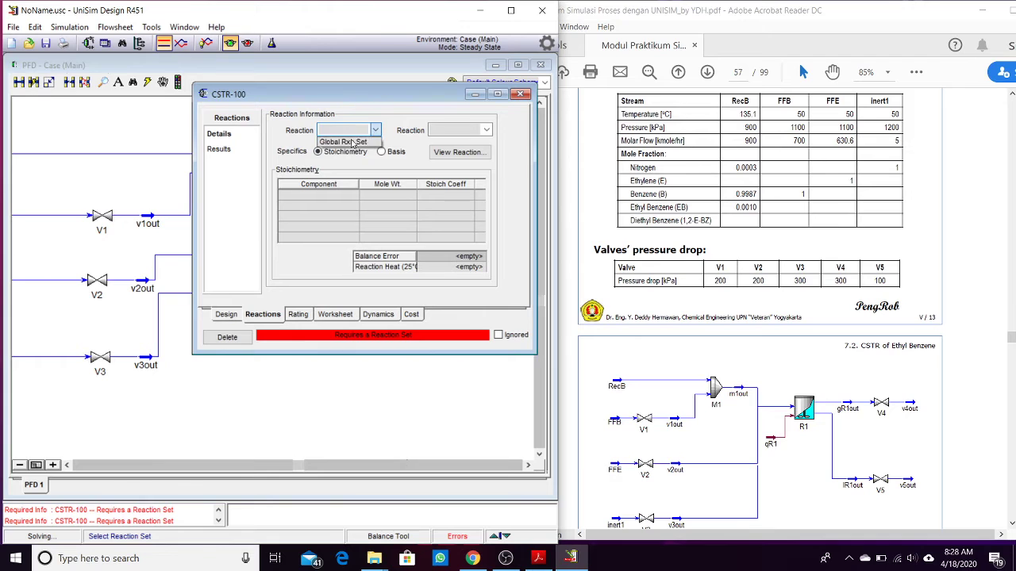
left_click(349, 139)
left_click(219, 151)
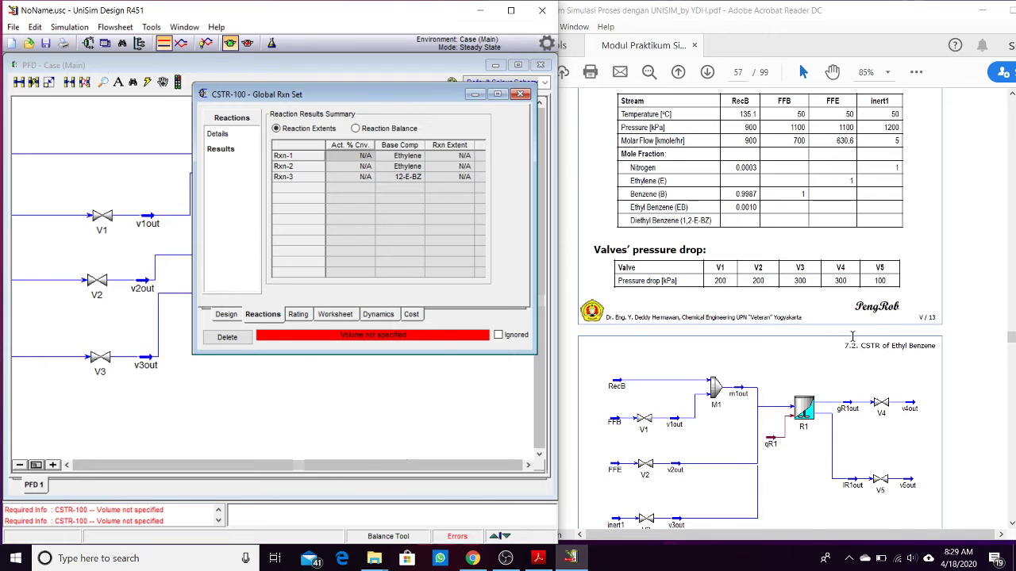
Look up the reactor size in the PDF module and set the CSTR-100 volume to 200 m3.
scroll(851, 336, "up", 10)
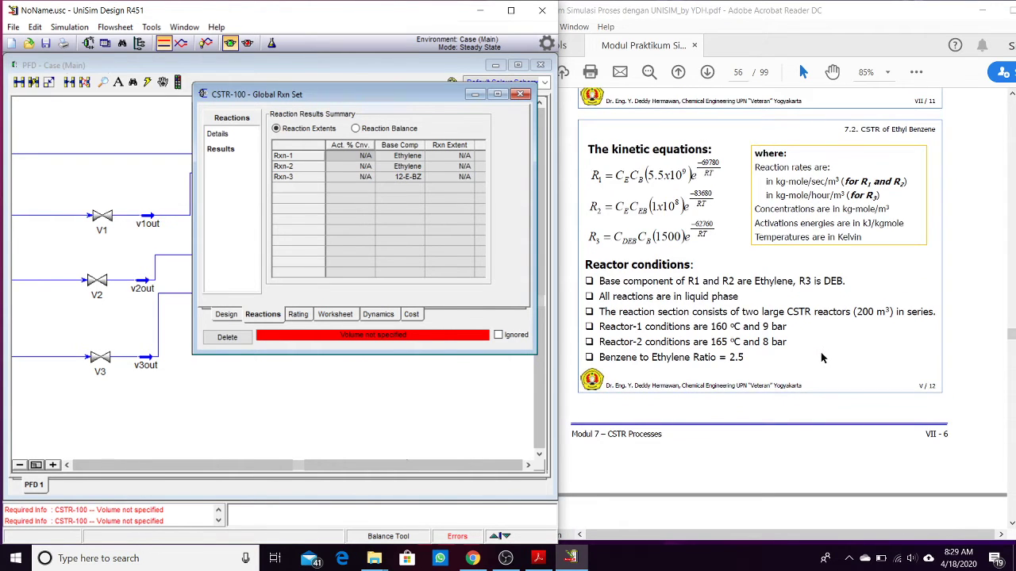
left_click(869, 311)
double_click(866, 312)
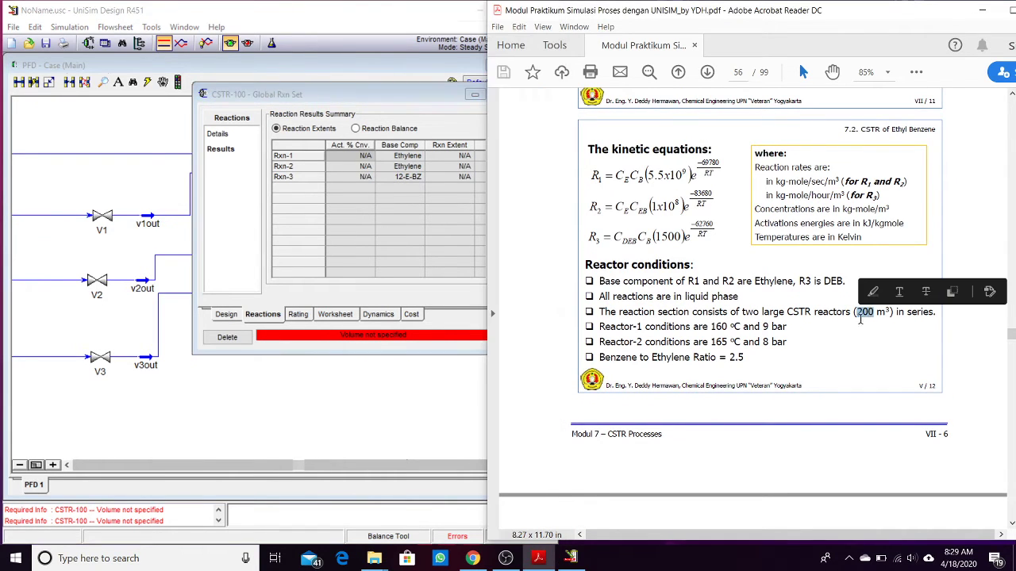
left_click(226, 314)
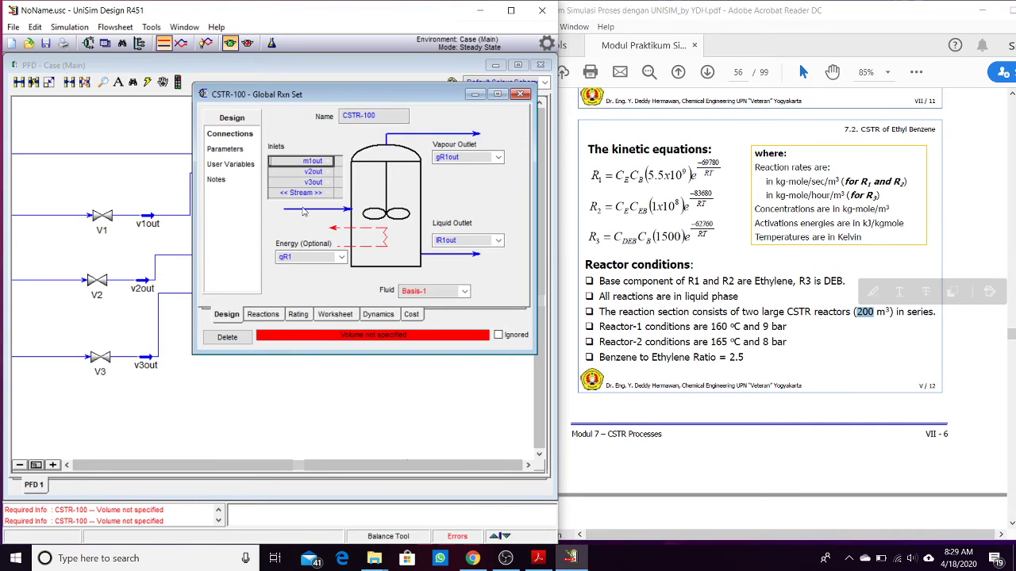
left_click(235, 150)
left_click(464, 176)
type("200")
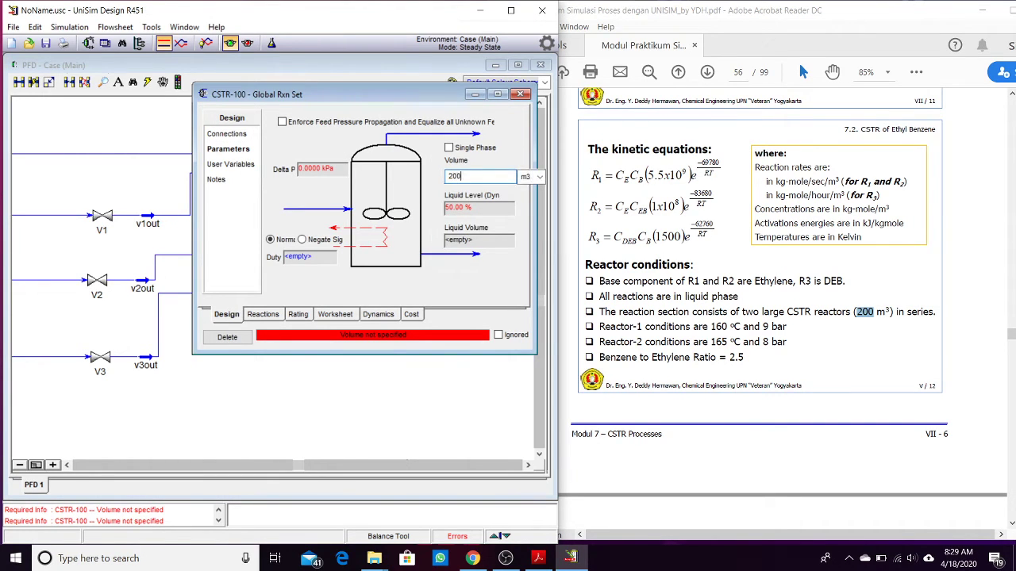
key("Return")
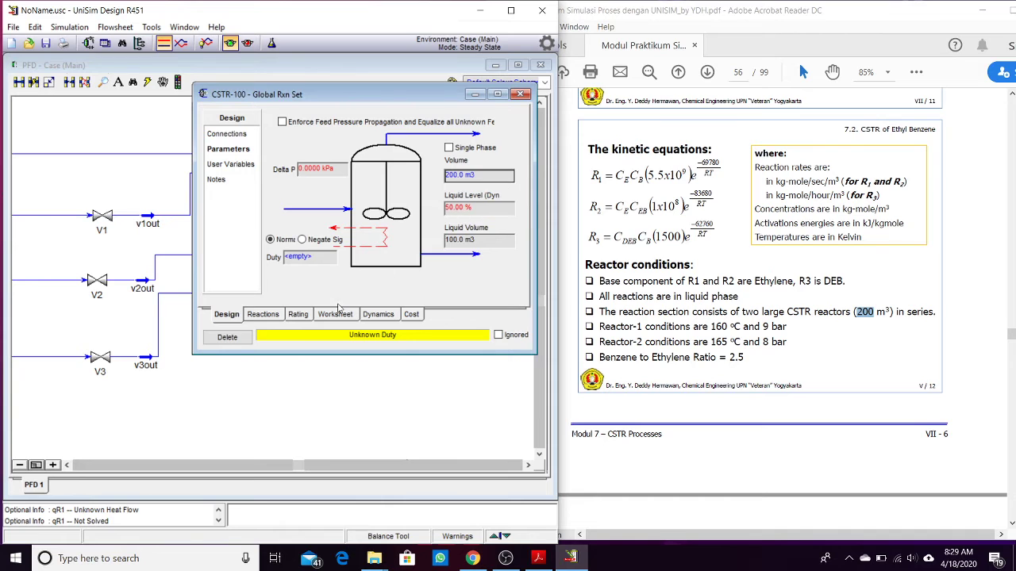
Look through the PDF module's CSTR-1 flow diagram and result figures, with the CSTR-100 worksheet conditions open for reference.
scroll(759, 309, "down", 10)
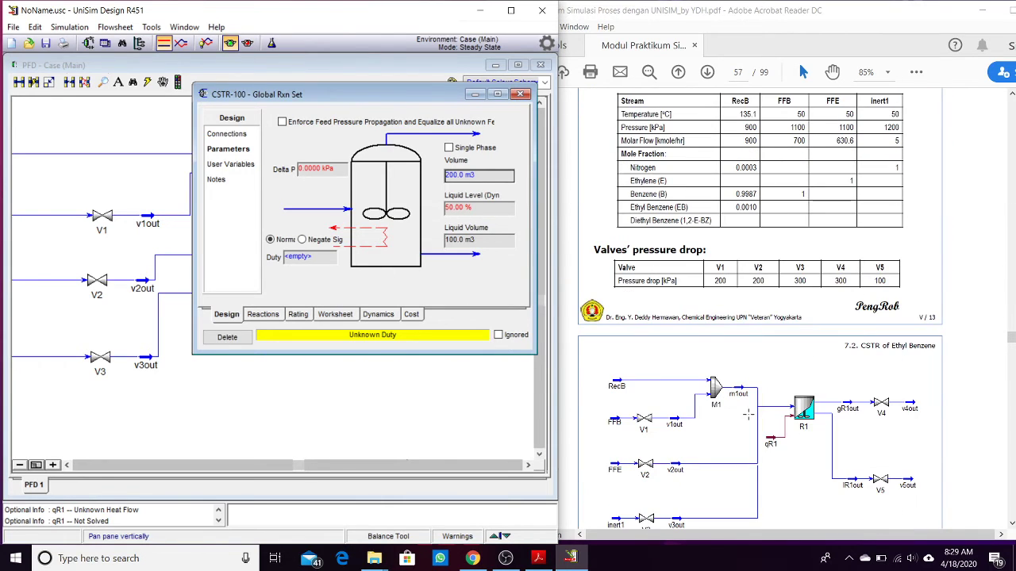
left_click(230, 133)
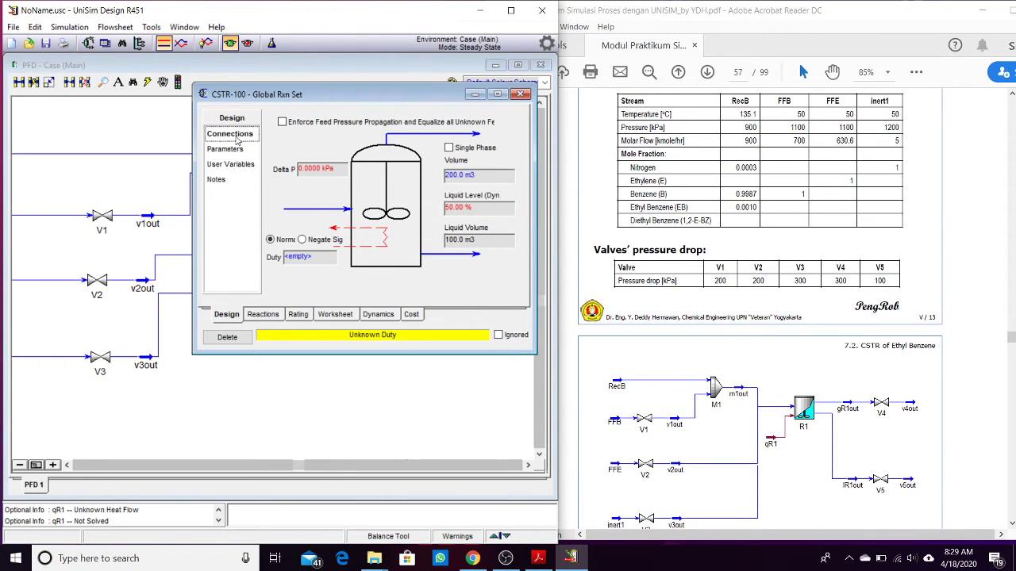
left_click(334, 314)
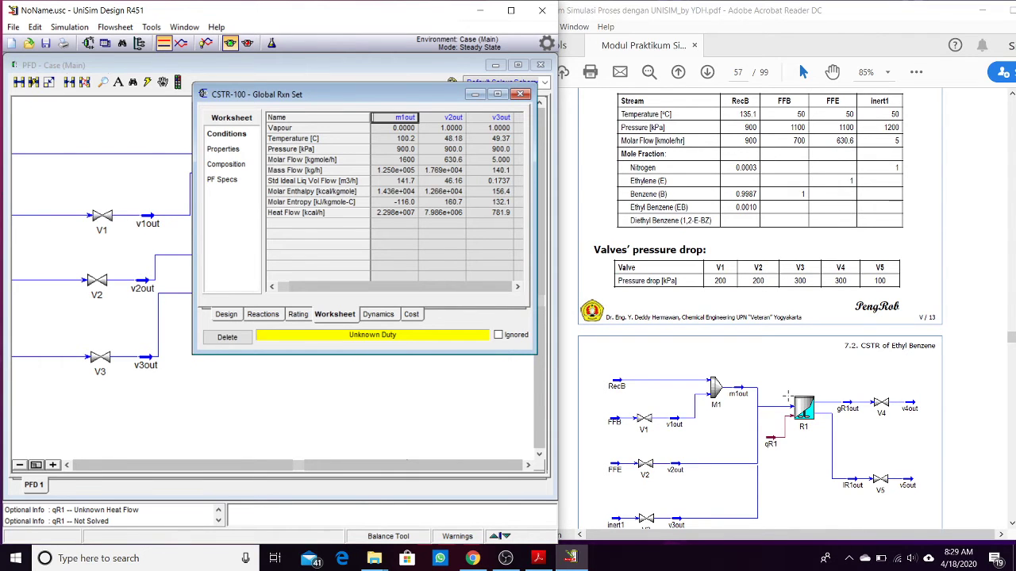
scroll(787, 396, "down", 10)
scroll(777, 406, "down", 8)
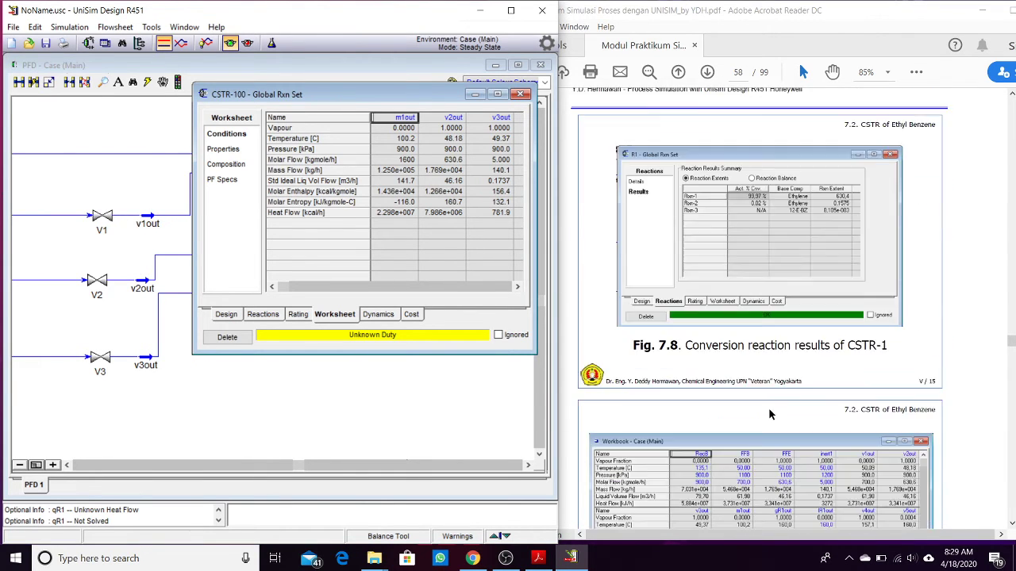
scroll(783, 403, "up", 15)
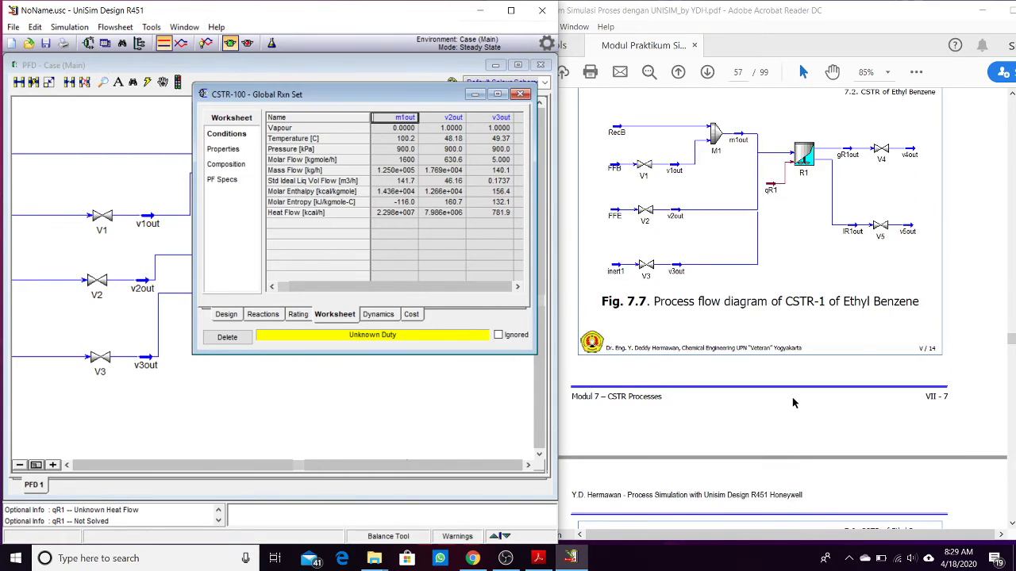
scroll(782, 403, "down", 14)
scroll(782, 403, "down", 2)
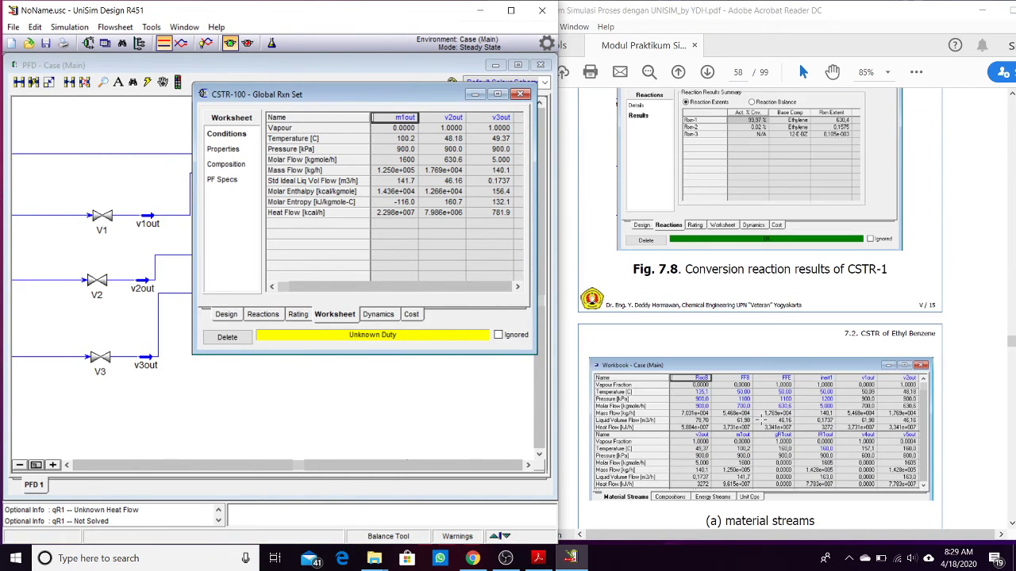
scroll(782, 403, "up", 10)
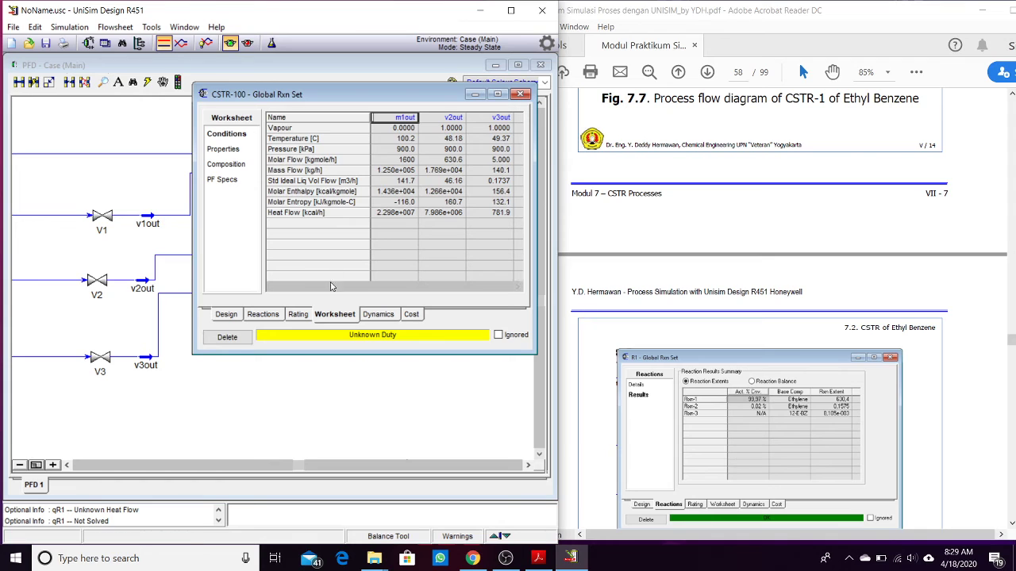
Set the temperature of the reactor outlet stream gR1out to 160 C and view the CSTR-100 sizing and reaction results.
left_click(471, 281)
left_click(471, 286)
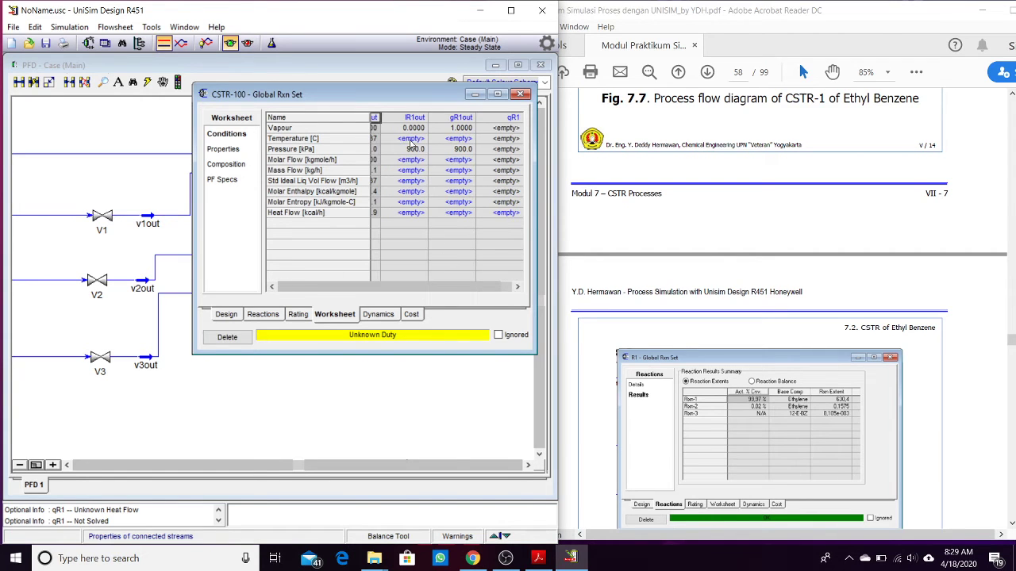
left_click(451, 139)
type("1")
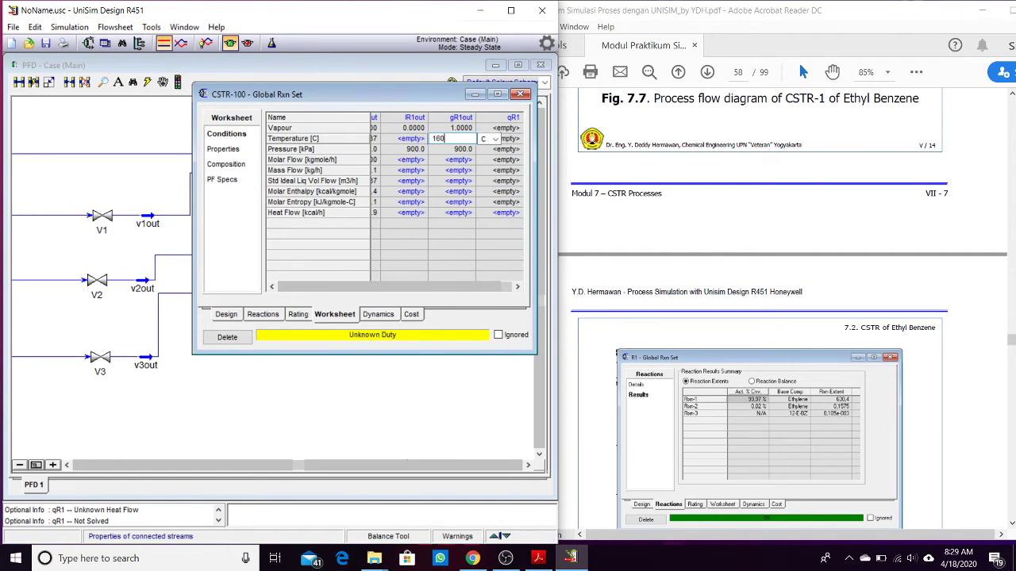
type("60")
key("Return")
left_click(297, 315)
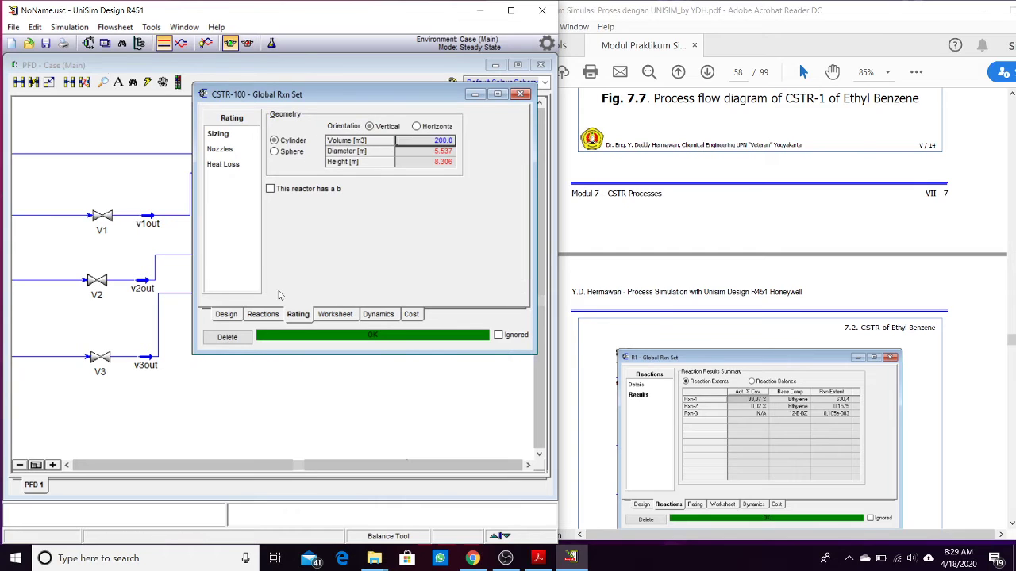
left_click(263, 314)
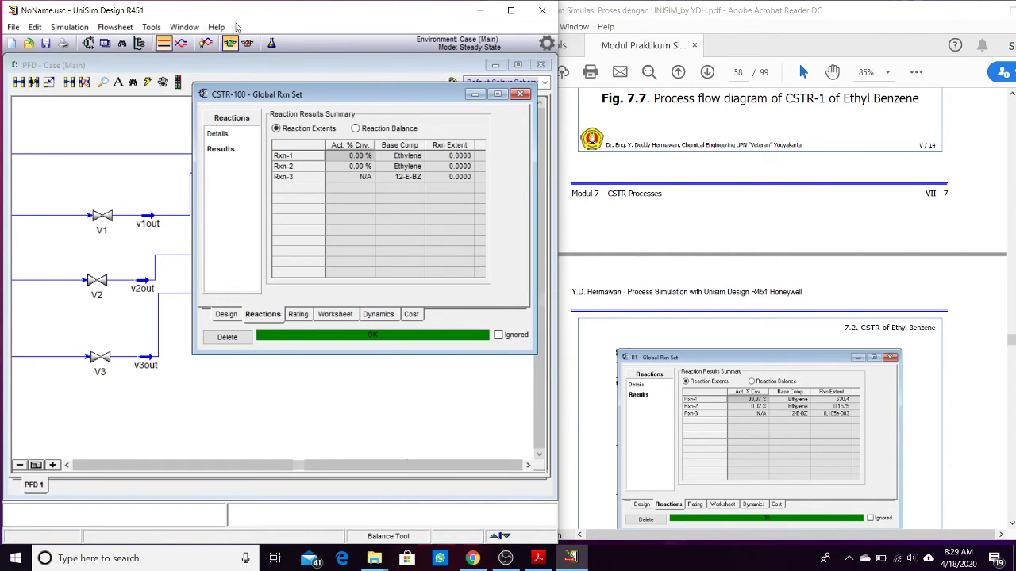
Enter the basis environment and set the reaction phase of Rxn-1 to Overall.
left_click(272, 43)
left_click(131, 121)
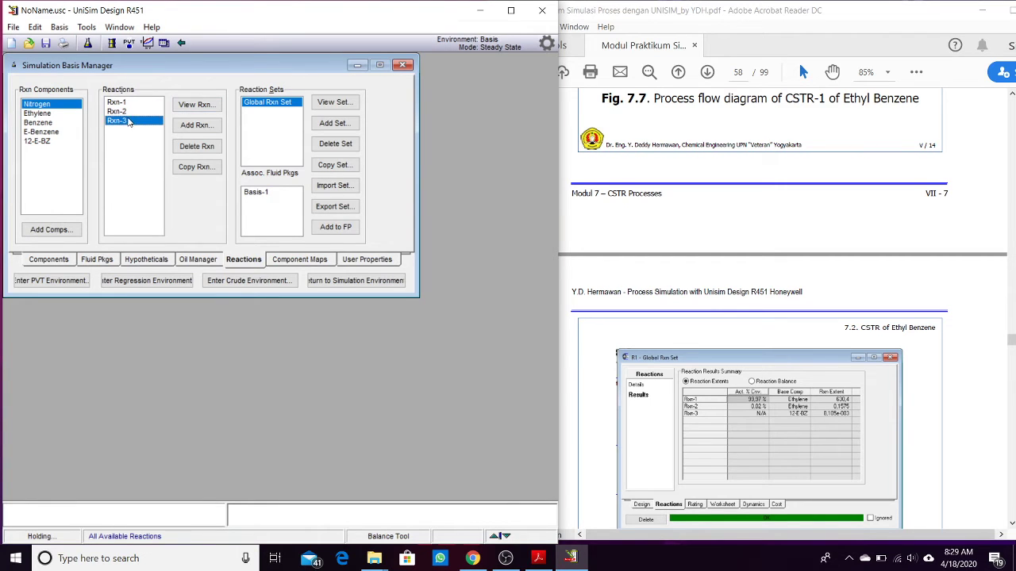
double_click(132, 103)
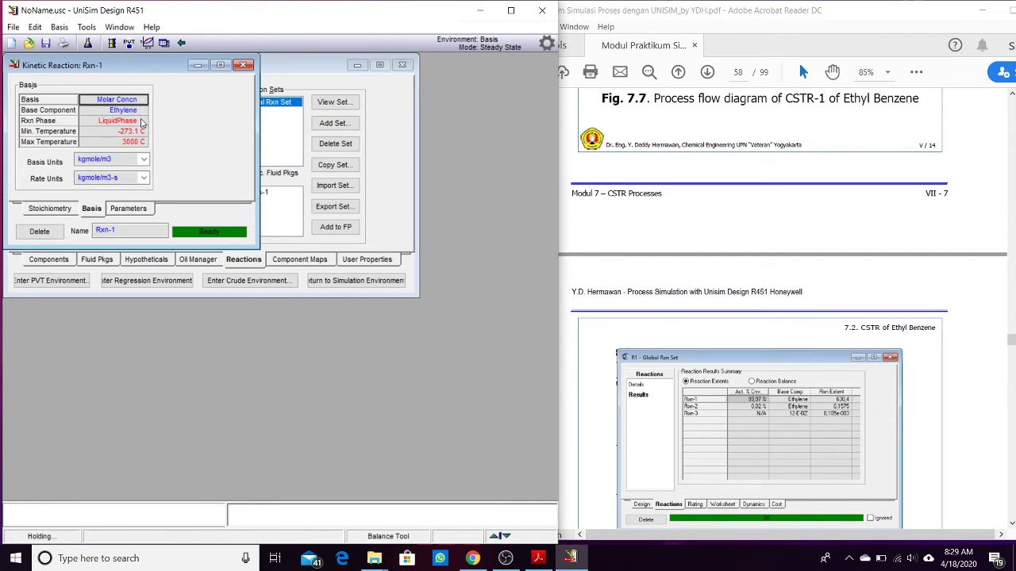
left_click(142, 121)
left_click(127, 134)
left_click(242, 65)
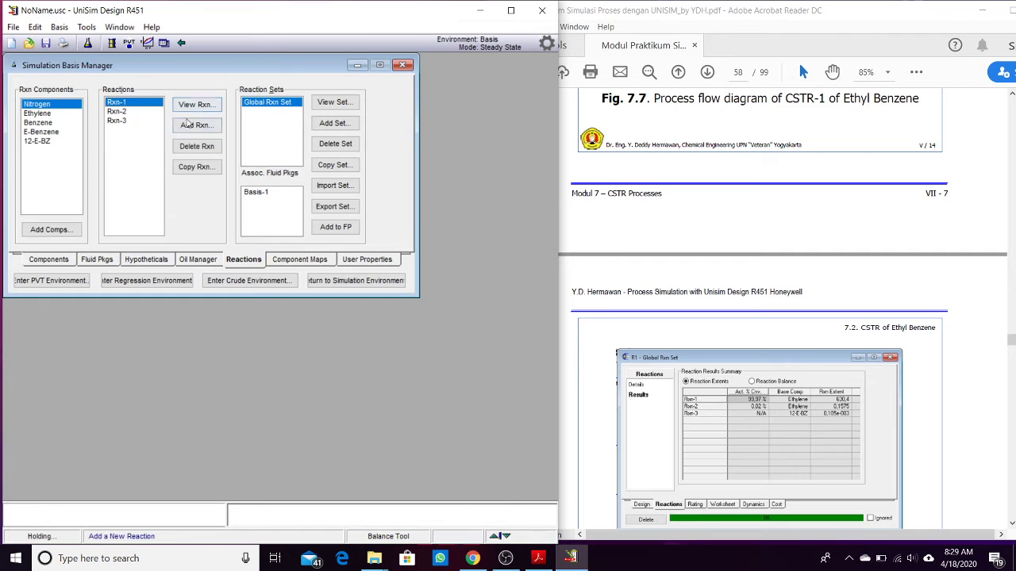
Set the reaction phase of kinetic reaction Rxn-2 to Overall in its basis settings.
double_click(132, 112)
left_click(105, 223)
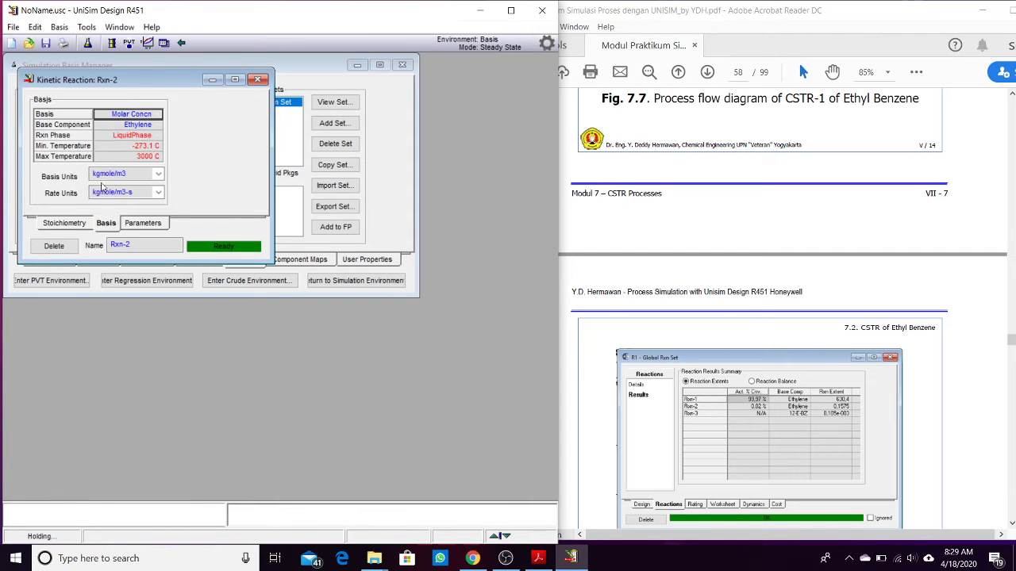
left_click(157, 137)
left_click(128, 155)
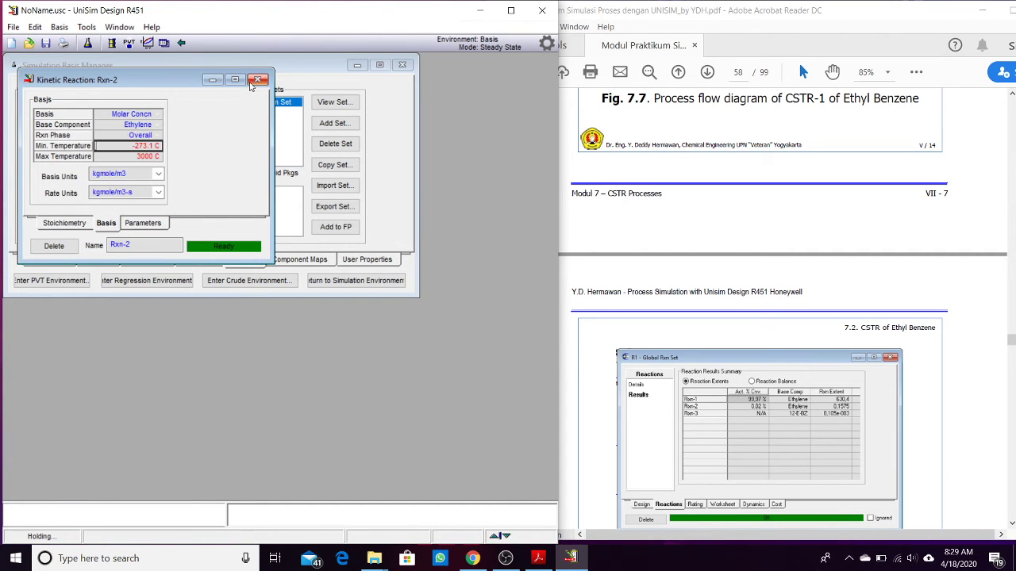
left_click(258, 80)
Set the reaction phase of Rxn-3 to Overall and return to the simulation environment.
double_click(129, 122)
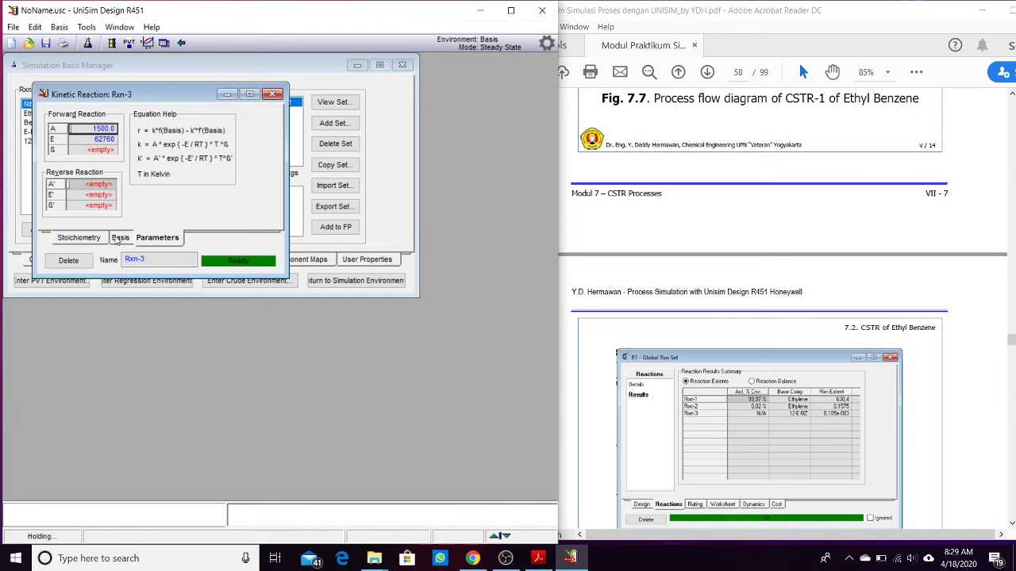
left_click(120, 237)
left_click(173, 150)
left_click(143, 169)
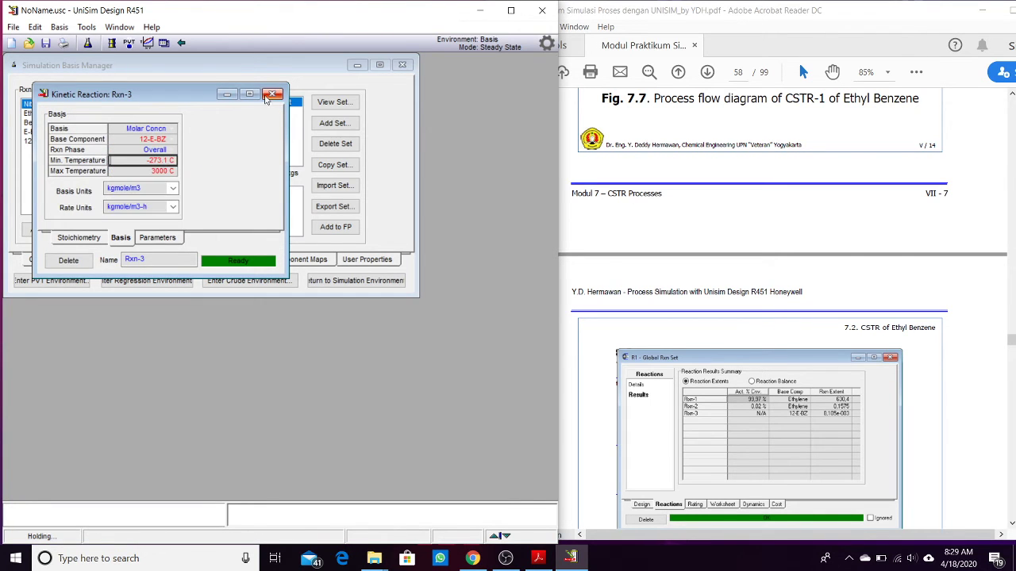
left_click(269, 95)
left_click(357, 281)
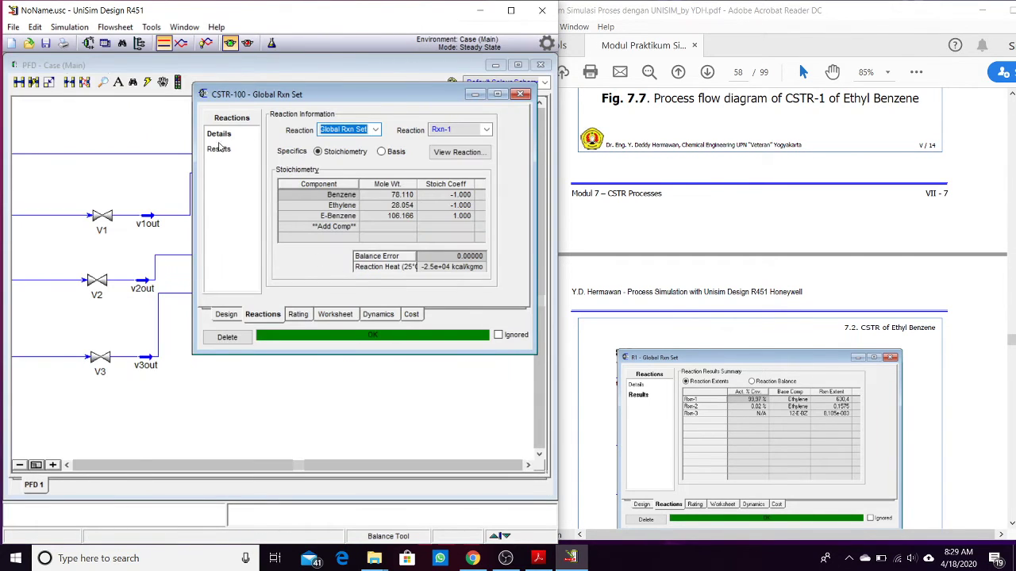
View the CSTR-100 reaction results and compare them with the reference figures in the PDF module.
left_click(219, 149)
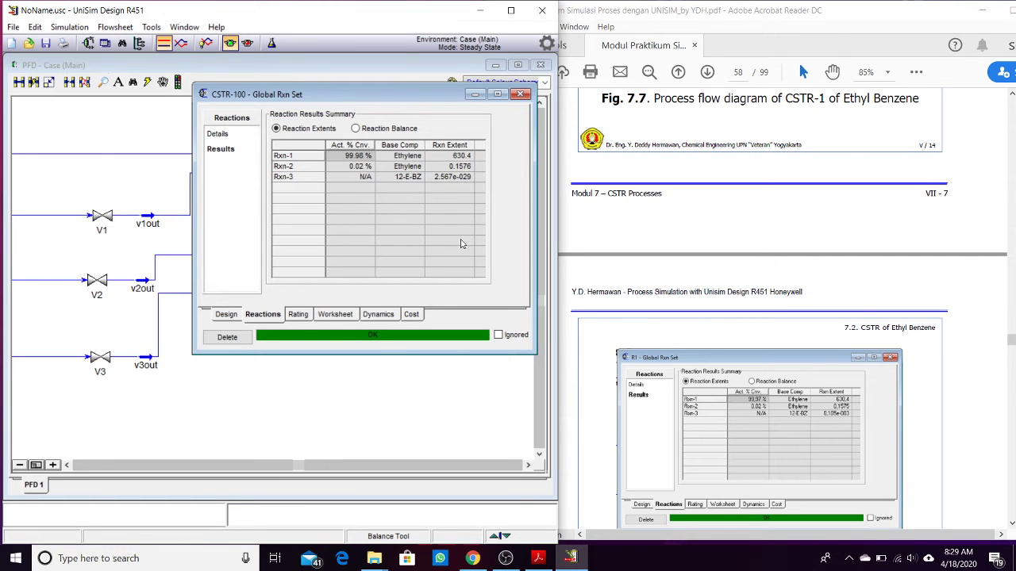
scroll(780, 421, "down", 5)
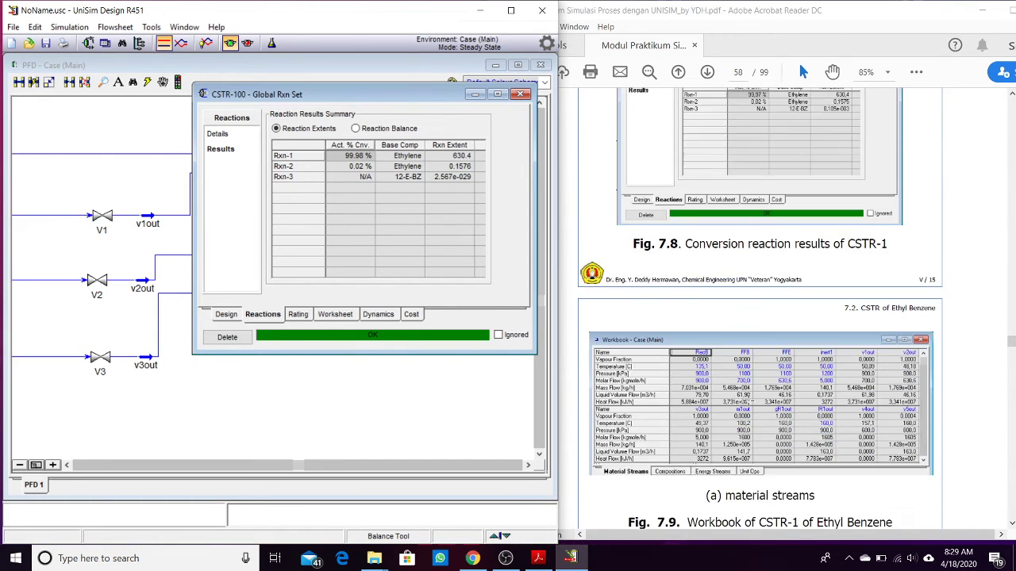
scroll(751, 401, "up", 2)
scroll(751, 400, "up", 3)
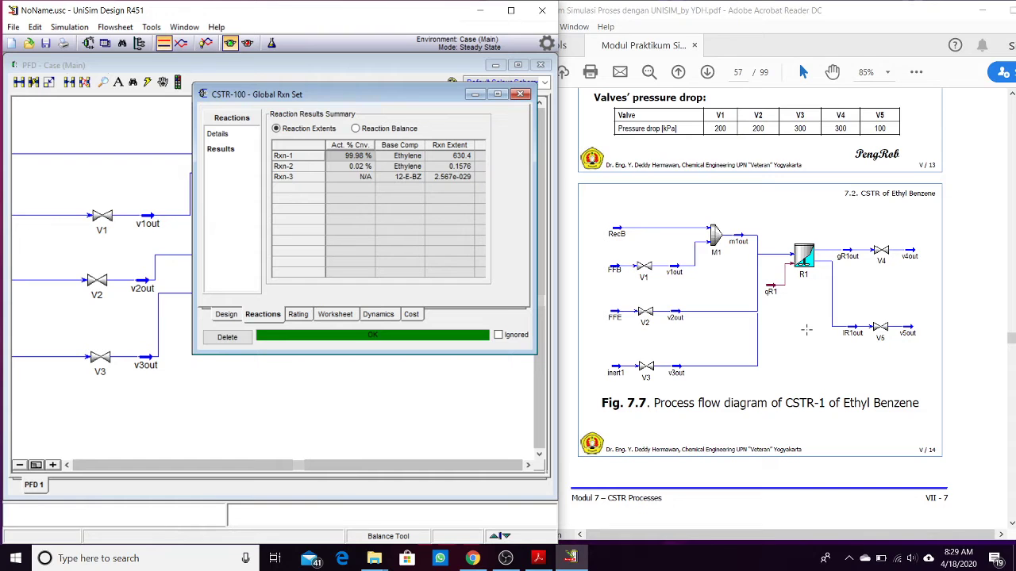
left_click(519, 94)
Look up the two-CSTR flow diagram in the PDF module and realign lR1out, V5 and v5out beneath the gR1out branch.
scroll(726, 343, "down", 5)
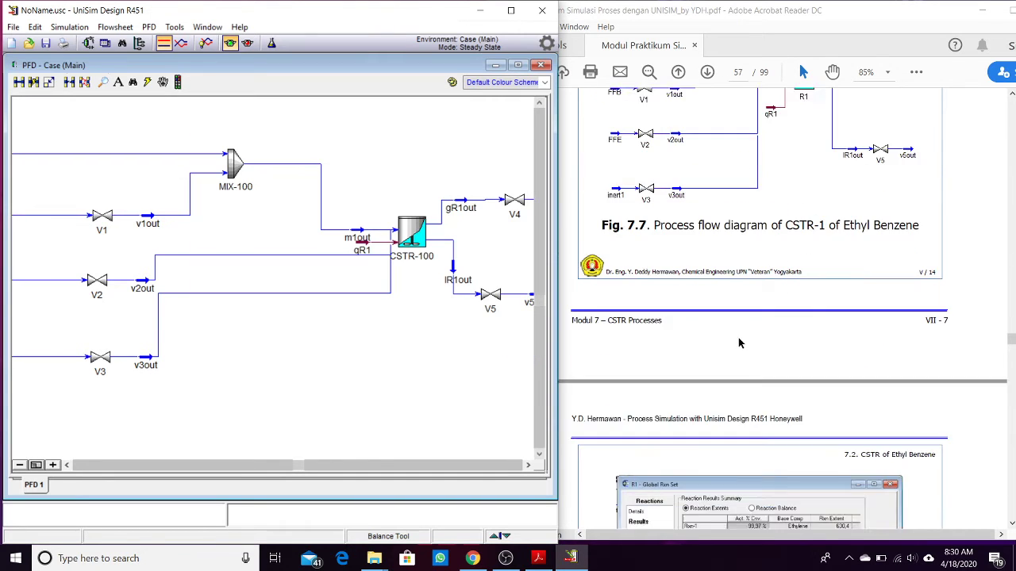
scroll(726, 343, "down", 15)
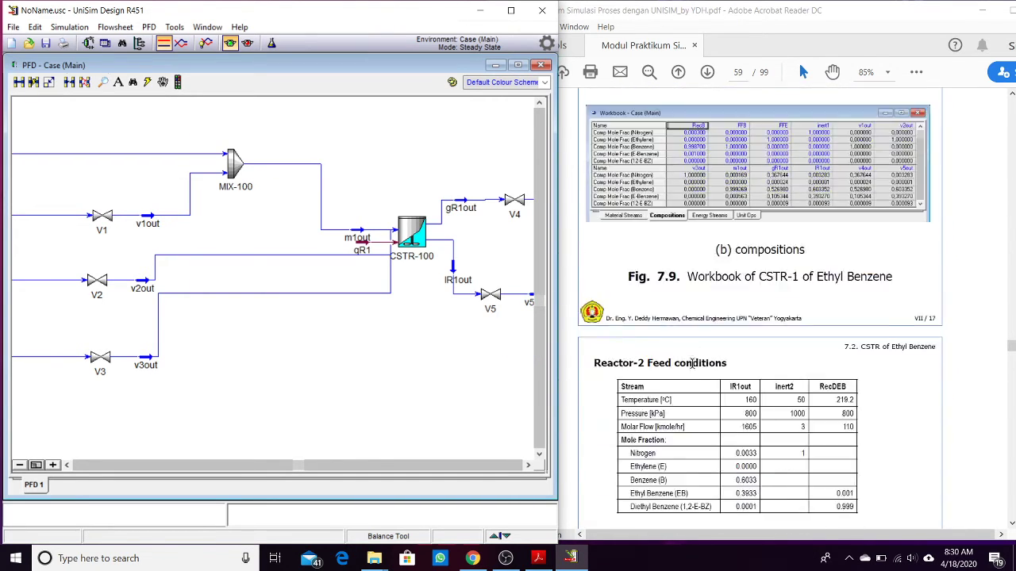
scroll(680, 353, "down", 10)
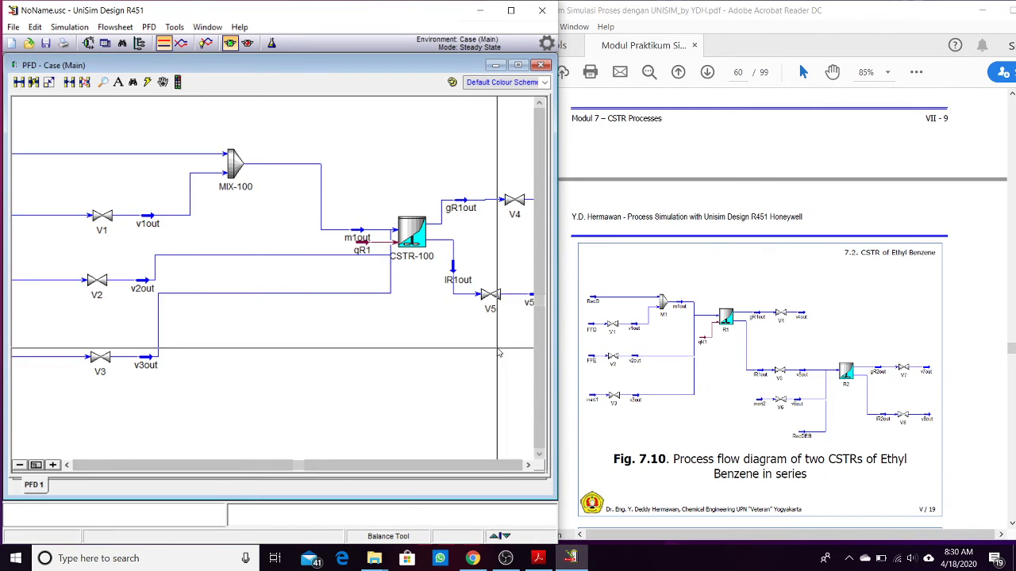
left_click(38, 467)
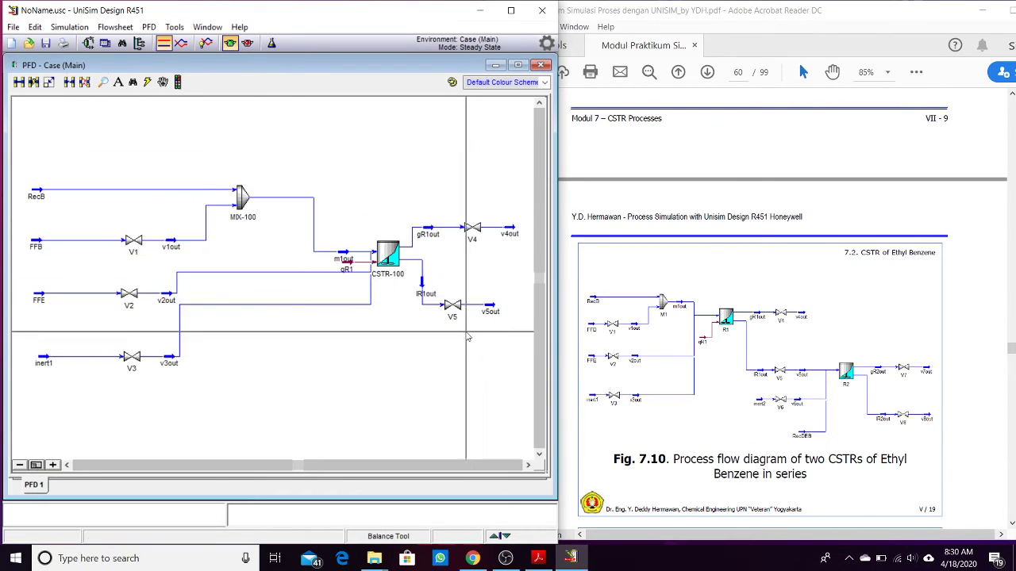
left_click_drag(428, 293, 507, 325)
left_click(425, 285)
left_click(507, 325)
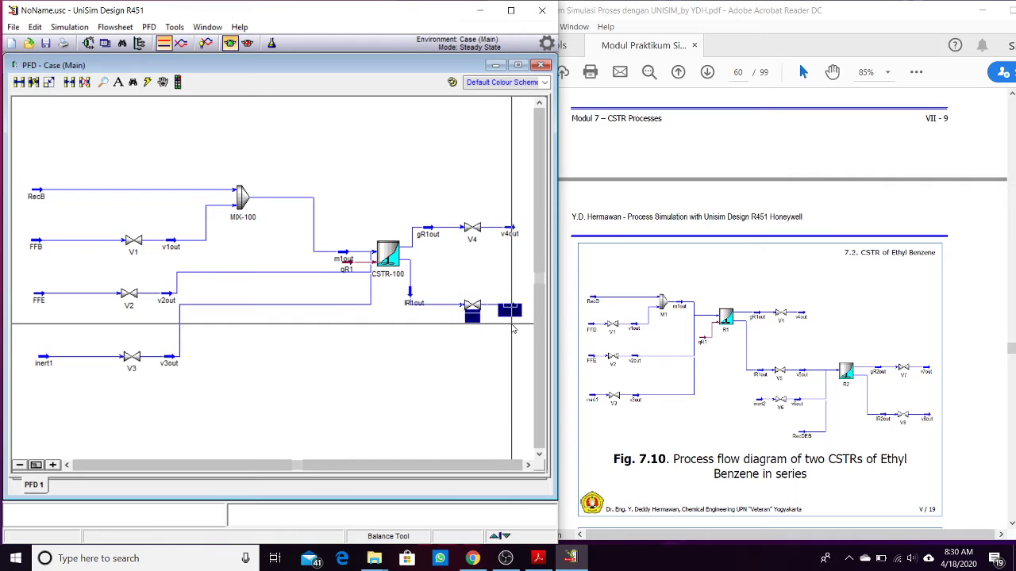
Add a second CSTR to the flowsheet in the empty area beyond stream v5out.
left_click(525, 466)
left_click(525, 466)
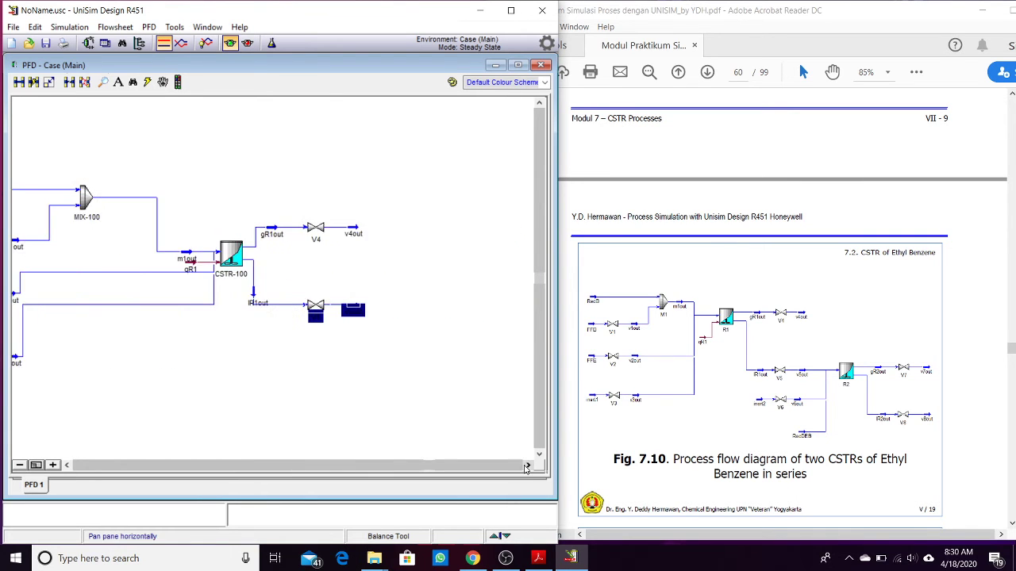
left_click(525, 465)
key("F4")
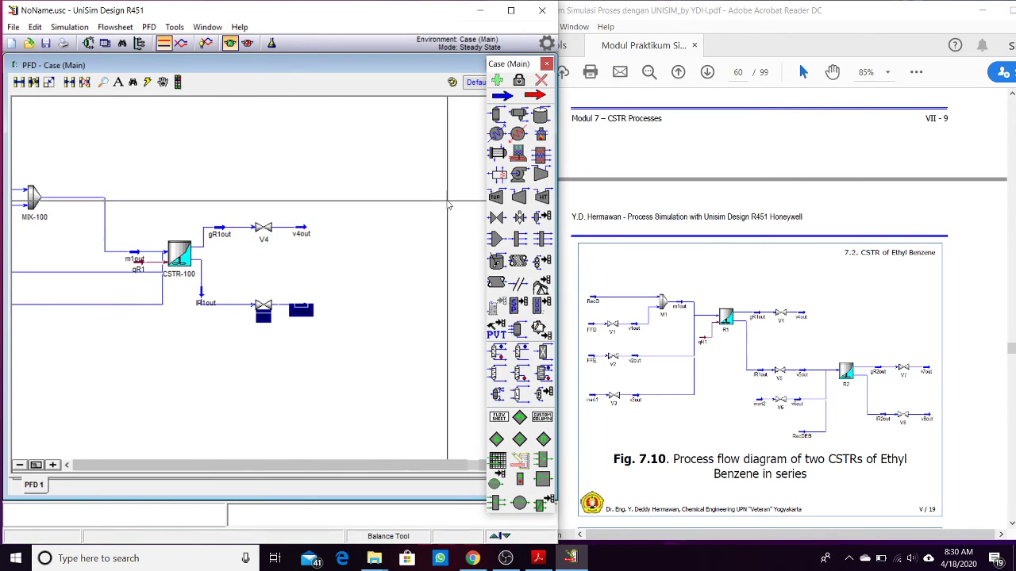
left_click(498, 262)
left_click(400, 320)
left_click(399, 280)
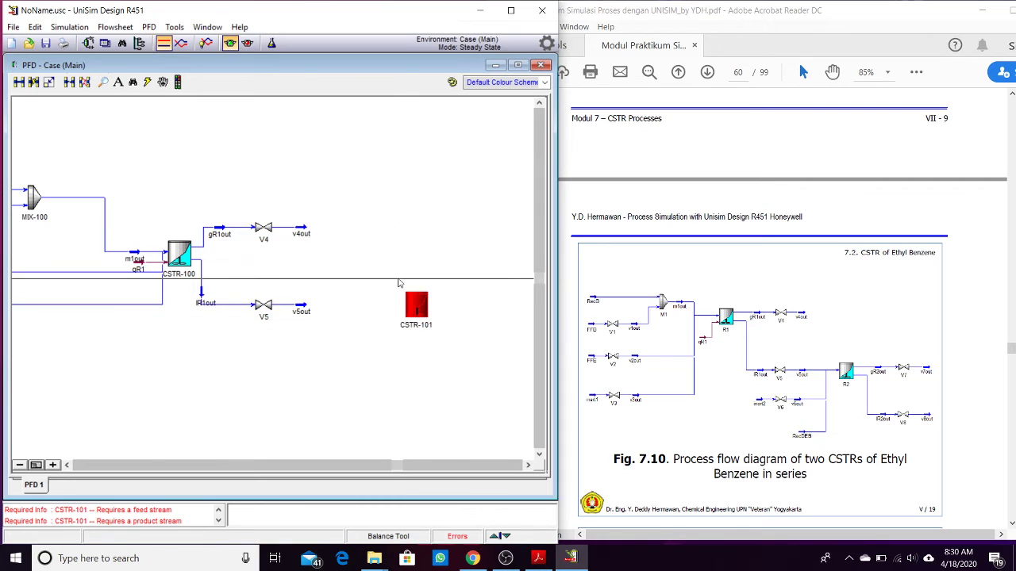
Connect stream v5out as an inlet of CSTR-101.
double_click(417, 298)
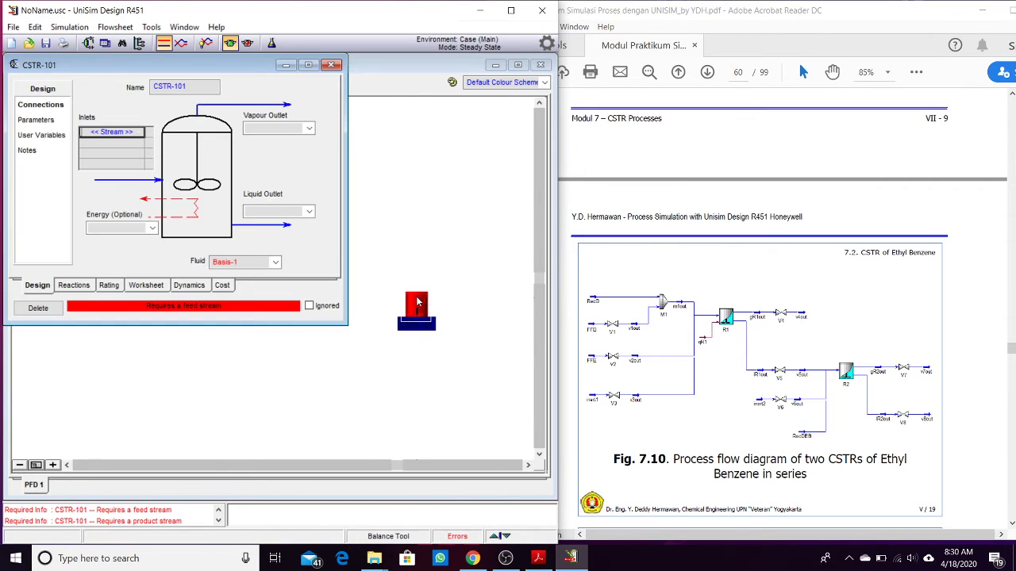
left_click(137, 133)
left_click(102, 149)
left_click(321, 68)
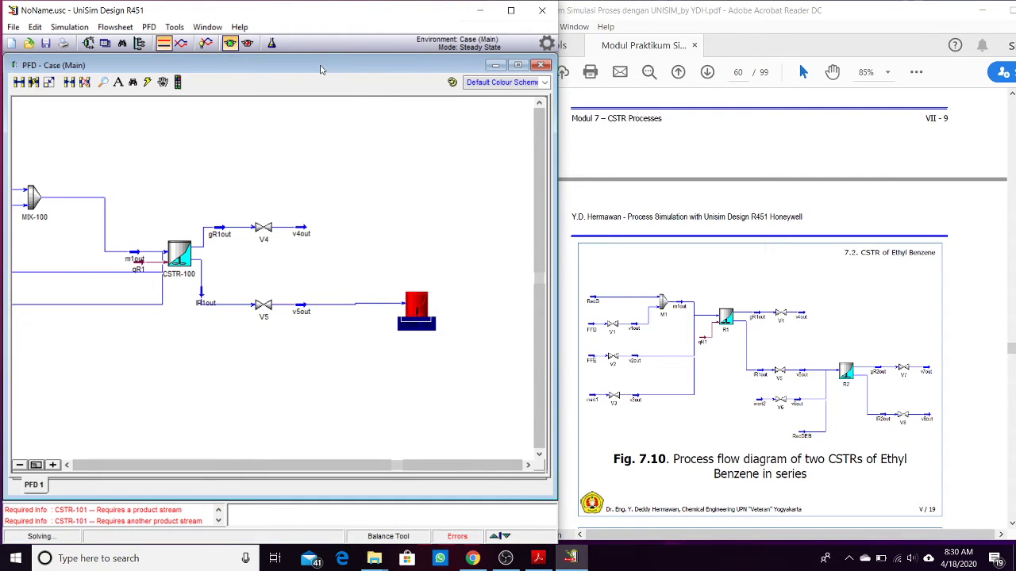
Add a material stream in the empty area beneath valve V5 and name it inert2.
key("F4")
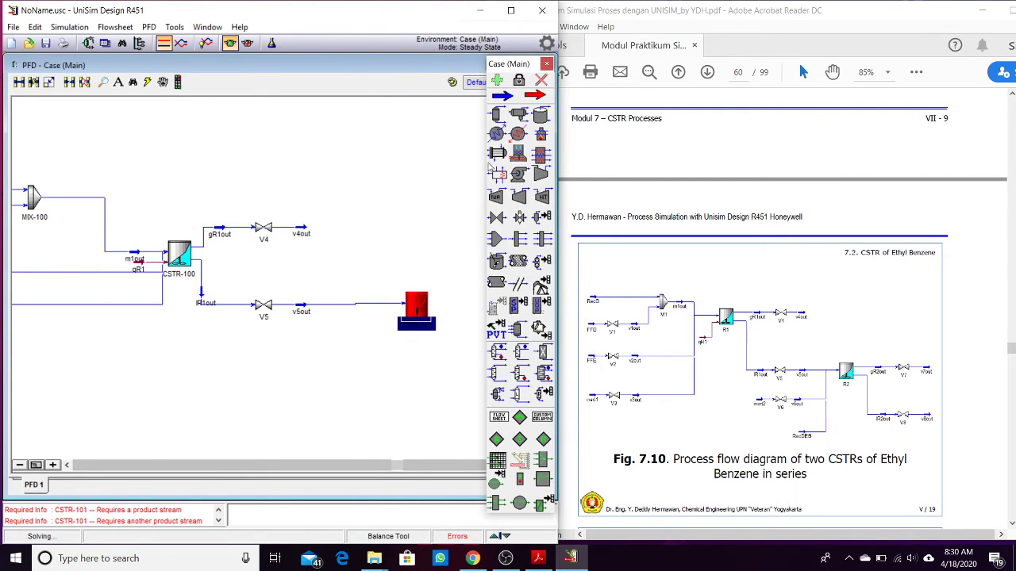
left_click(503, 97)
left_click(233, 357)
key("F4")
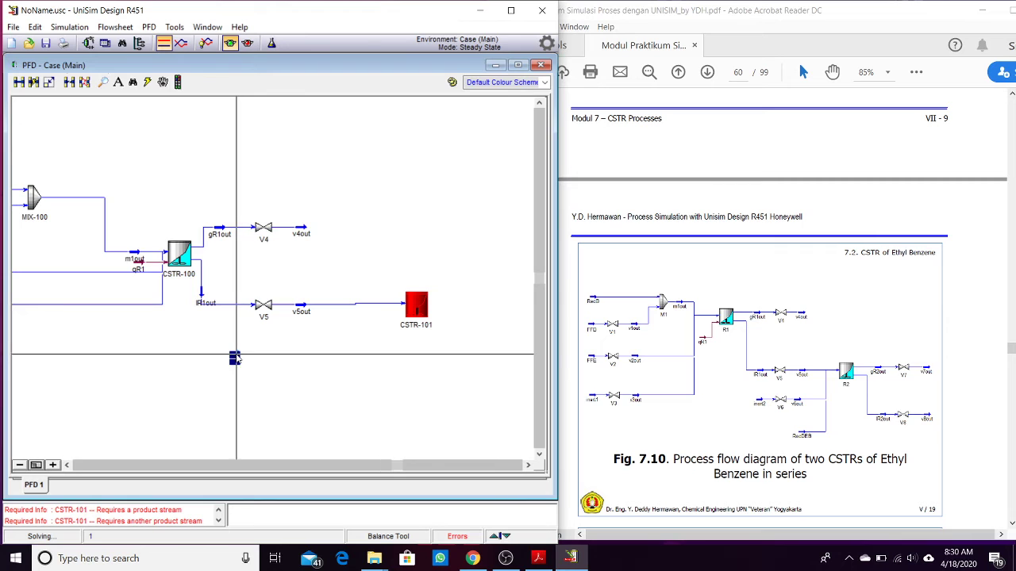
double_click(234, 357)
left_click(225, 101)
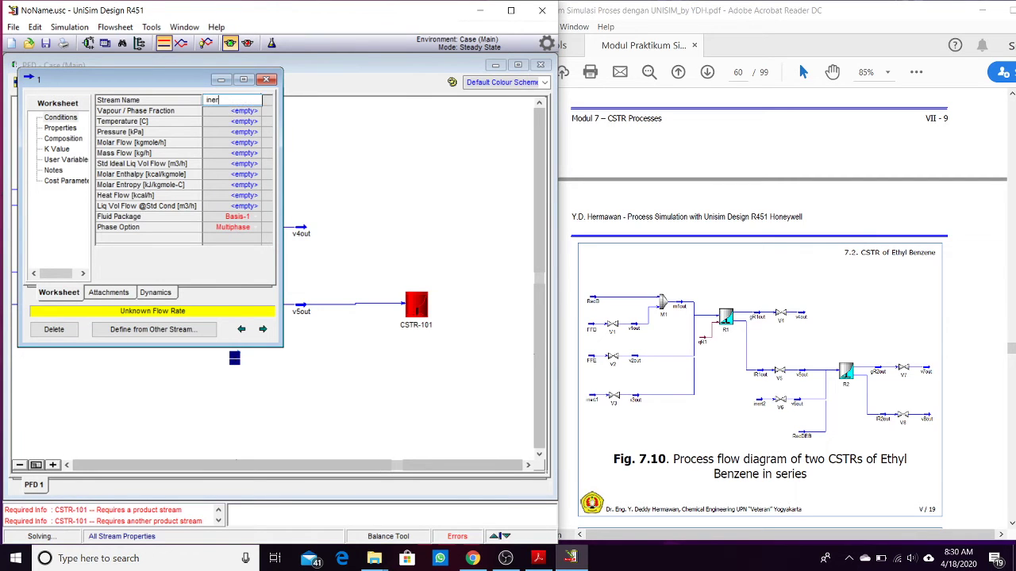
type("inert2")
key("Return")
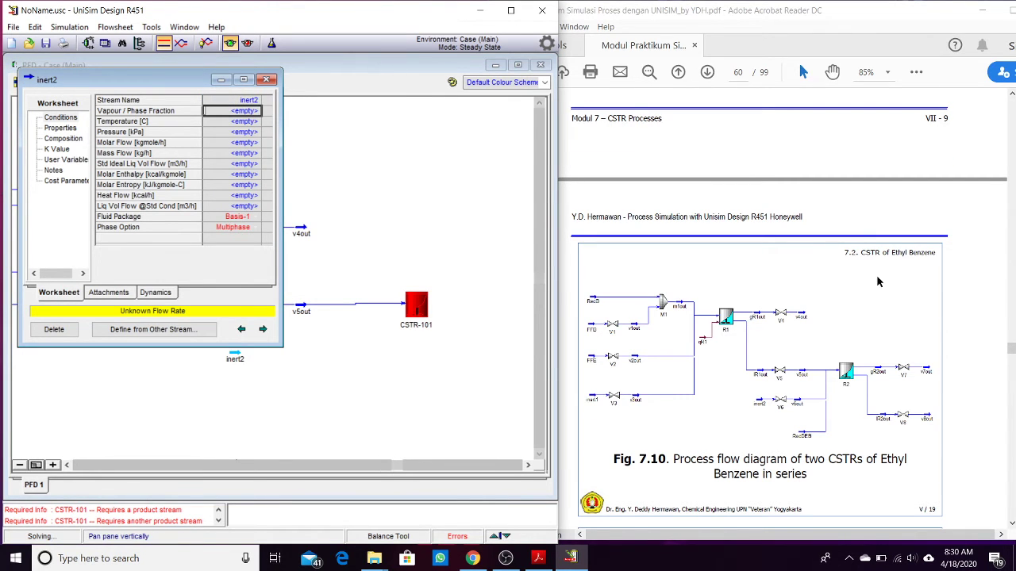
Set inert2 to 50 °C, 1000 kPa and a molar flow of 3 kgmole/h, following the Reactor-2 feed table in the PDF module.
scroll(765, 294, "up", 5)
left_click(240, 121)
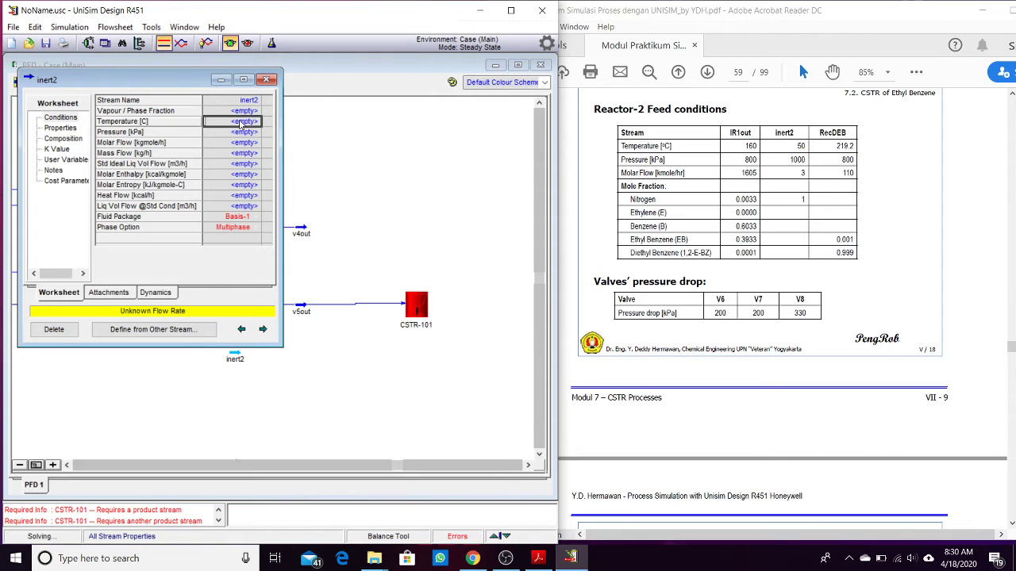
type("50")
key("Return")
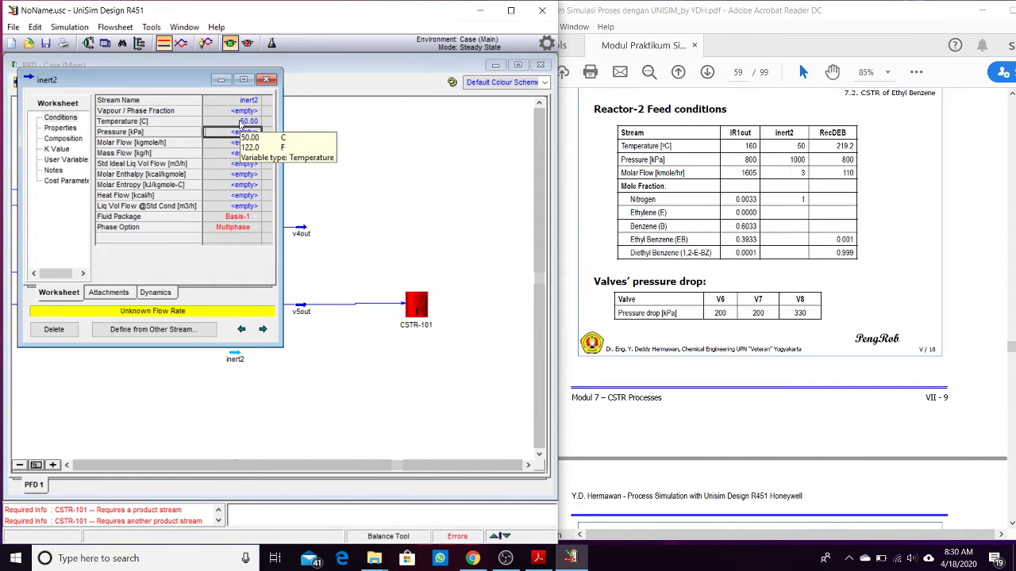
type("1000")
key("Return")
type("3")
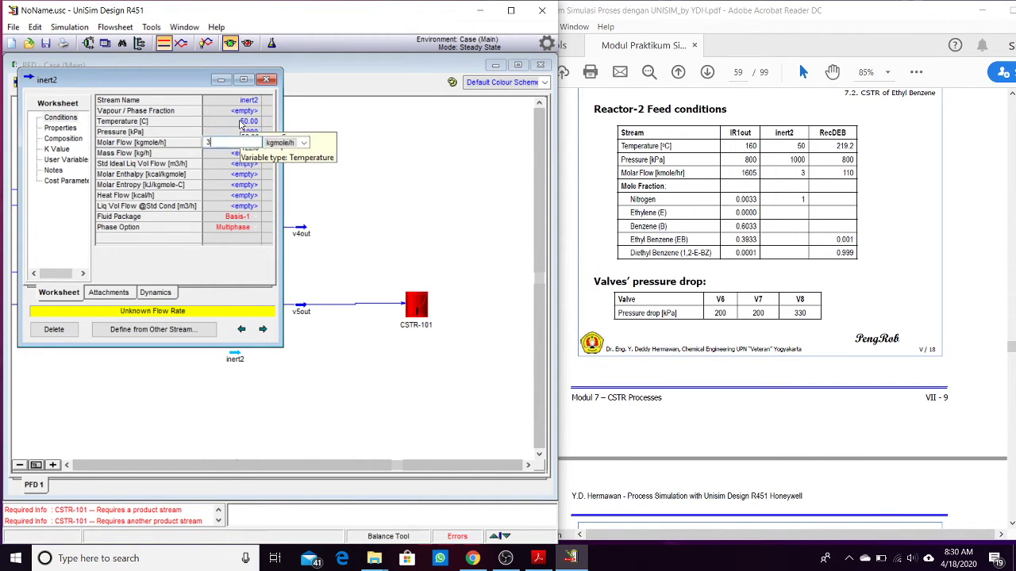
key("Return")
Define the composition of inert2 with a nitrogen mole fraction of 1 and close the stream's properties.
left_click(73, 152)
left_click(63, 138)
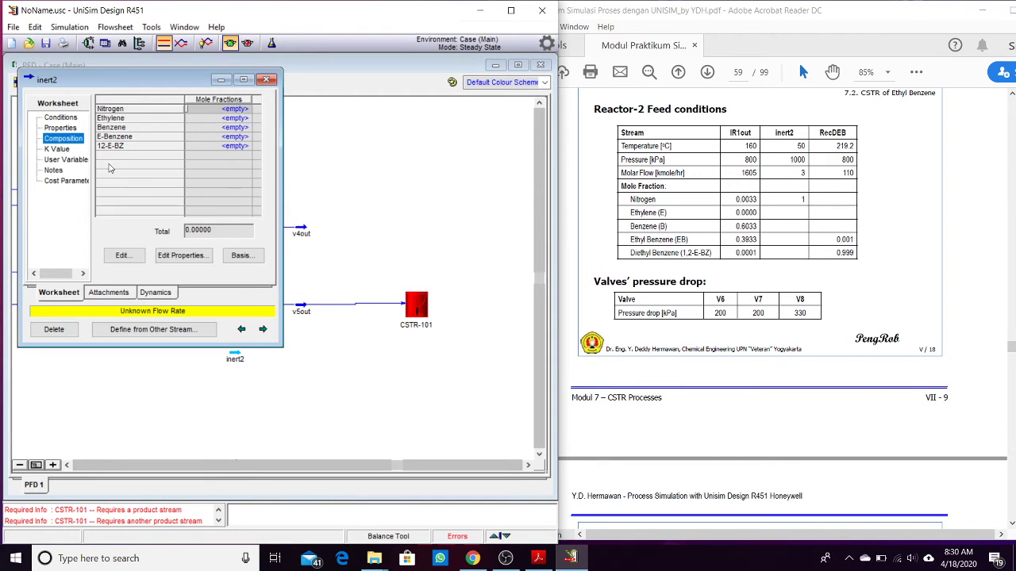
left_click(121, 254)
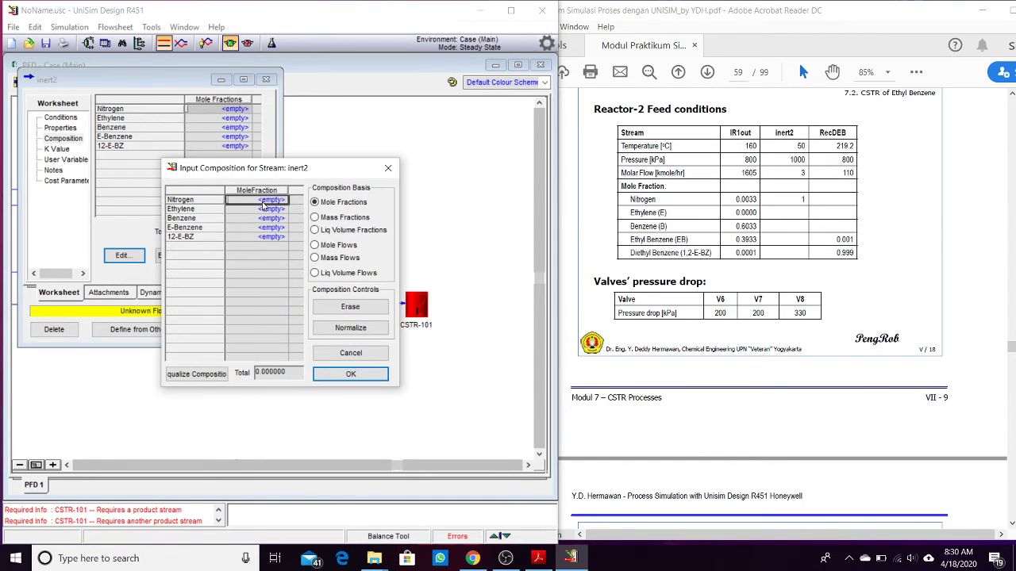
type("1")
key("Return")
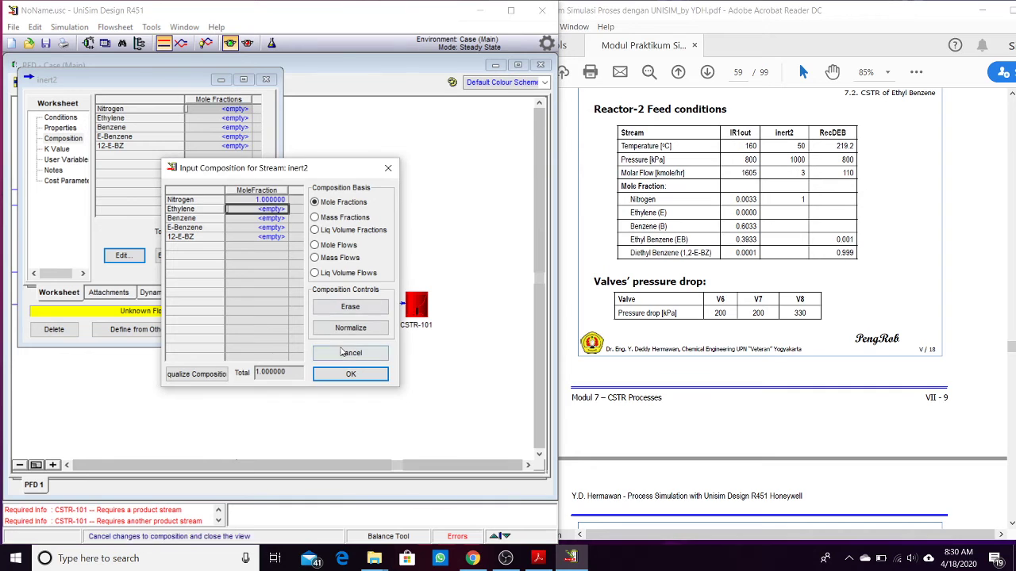
key("Return")
left_click(266, 79)
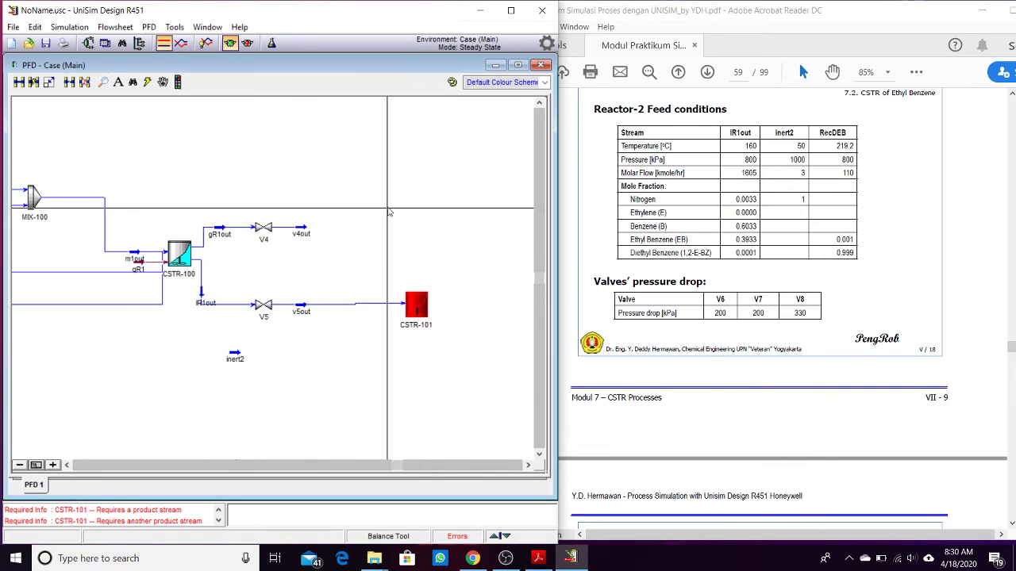
Add a valve beside inert2, name it V6, and connect inert2 as its inlet and a new stream v6out as its outlet.
scroll(761, 361, "down", 5)
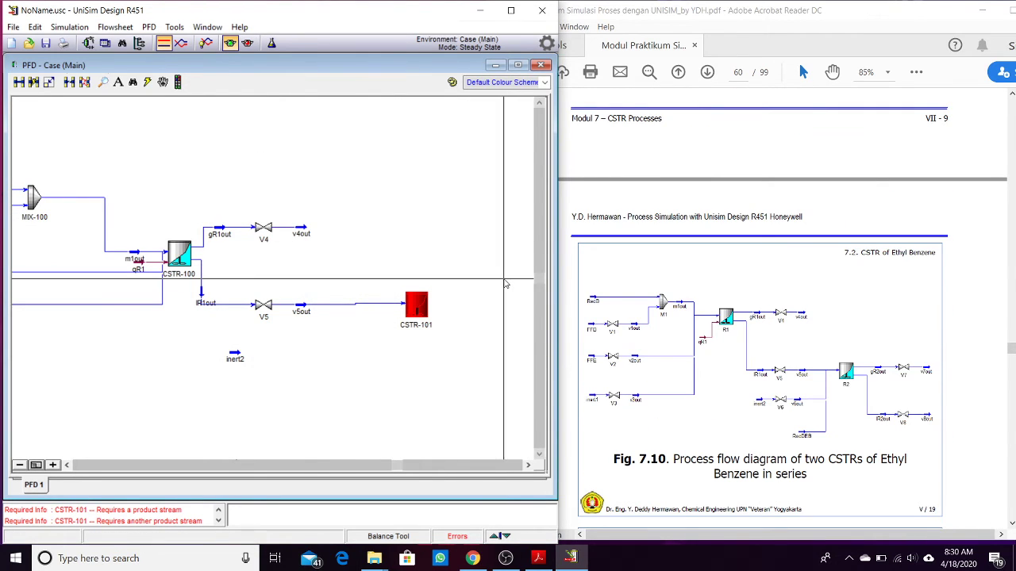
key("F4")
left_click(259, 354)
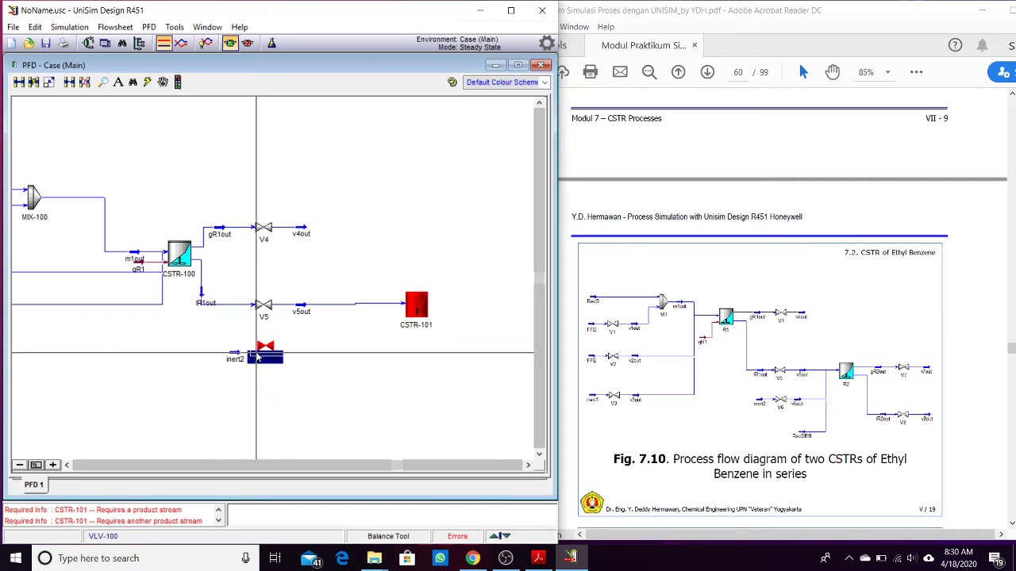
double_click(268, 354)
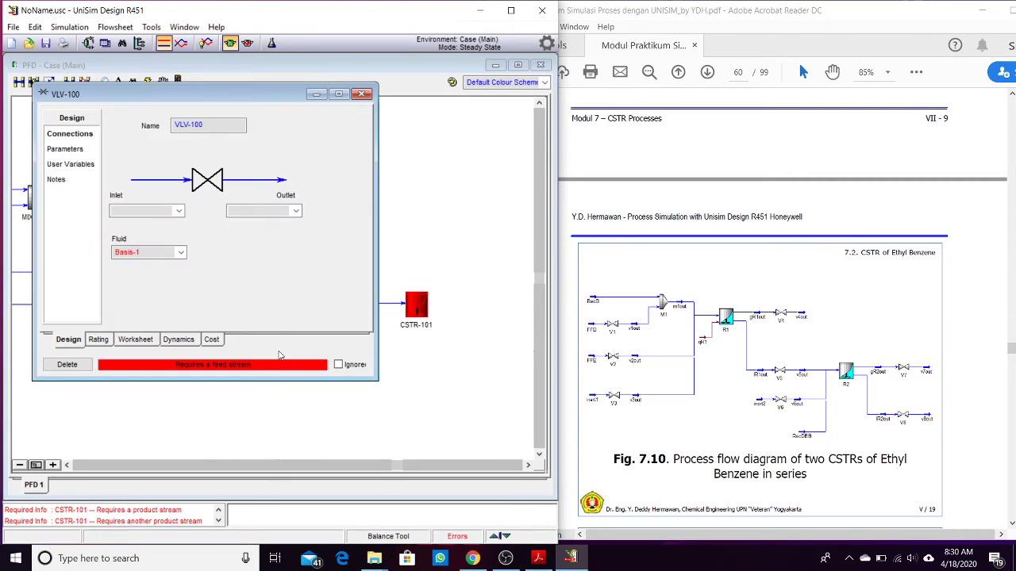
left_click(210, 127)
type("V8")
left_click(249, 210)
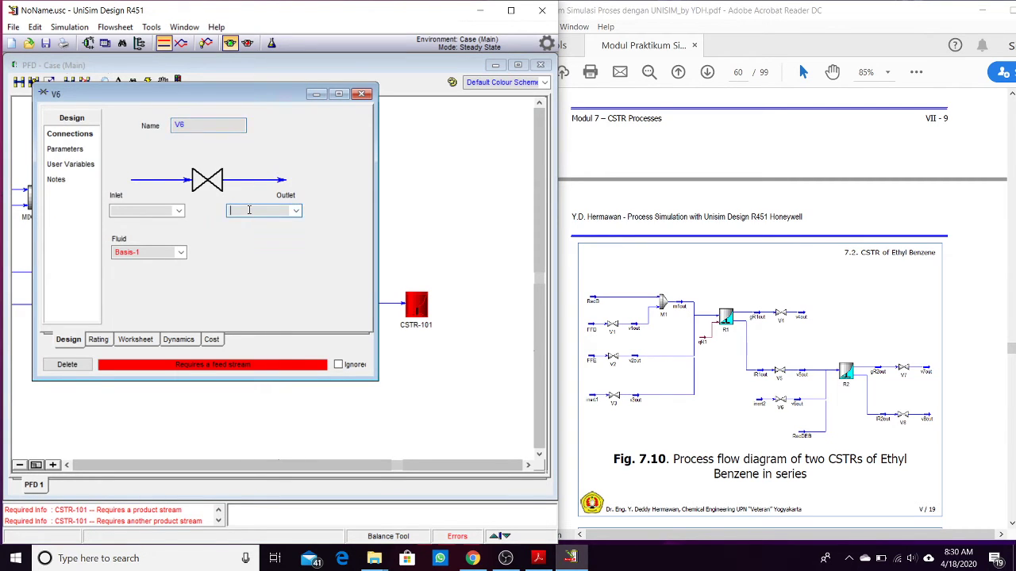
type("v6out")
left_click(179, 211)
left_click(148, 226)
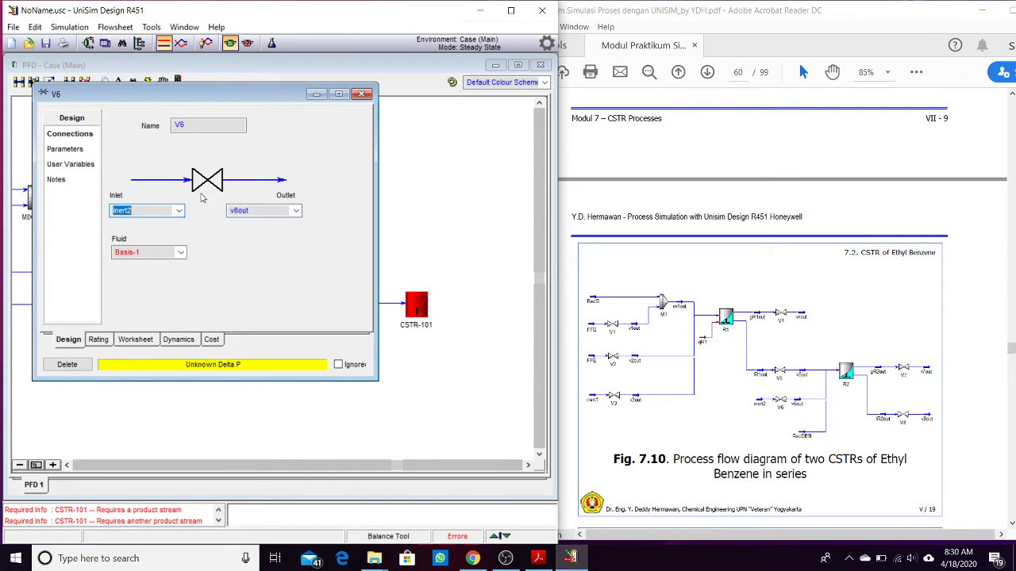
Set the pressure drop of valve V6 to 200 kPa, as given in the PDF module, and close its properties.
left_click(68, 149)
scroll(700, 321, "up", 4)
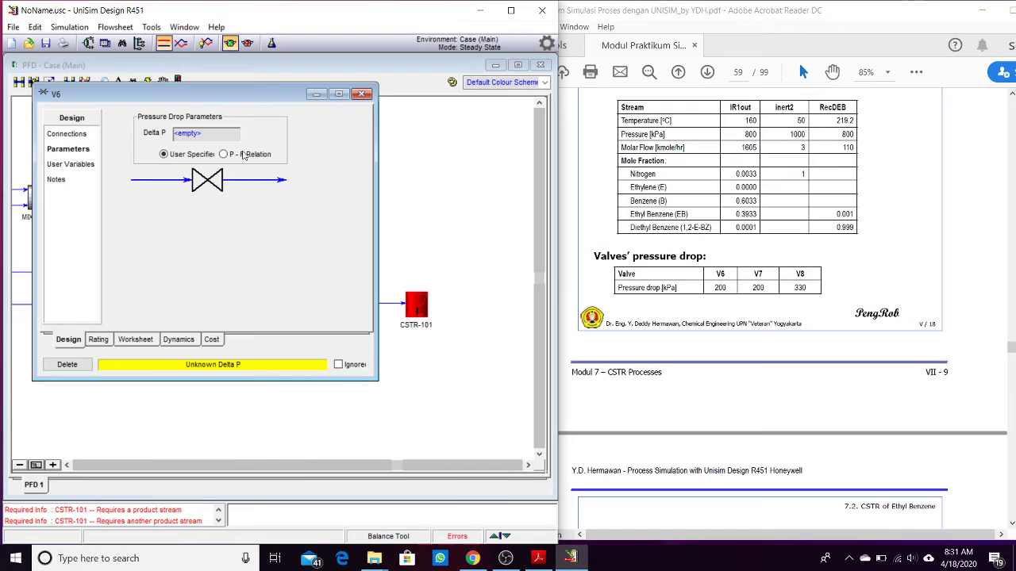
left_click(218, 134)
type("200")
key("Return")
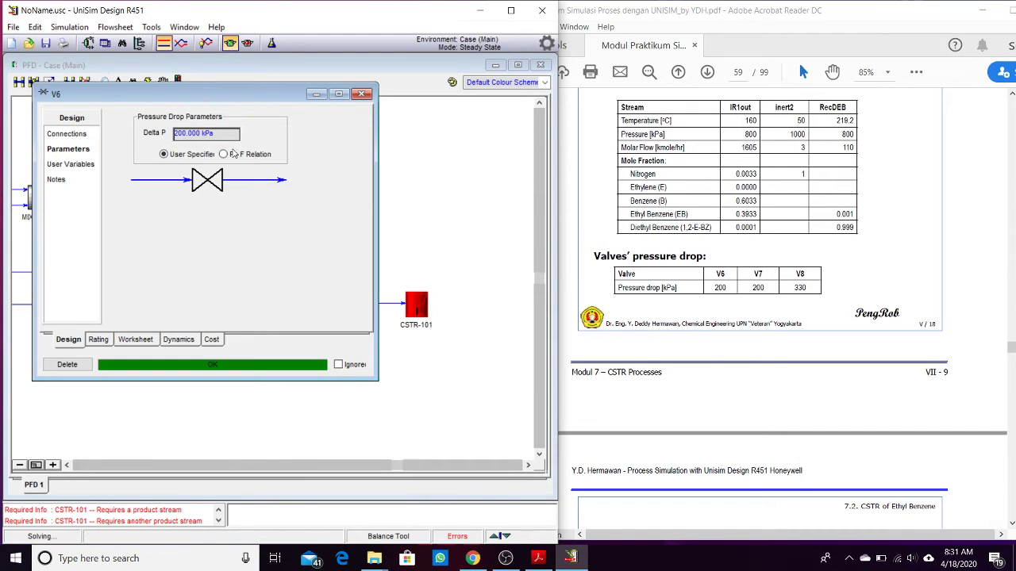
left_click(361, 94)
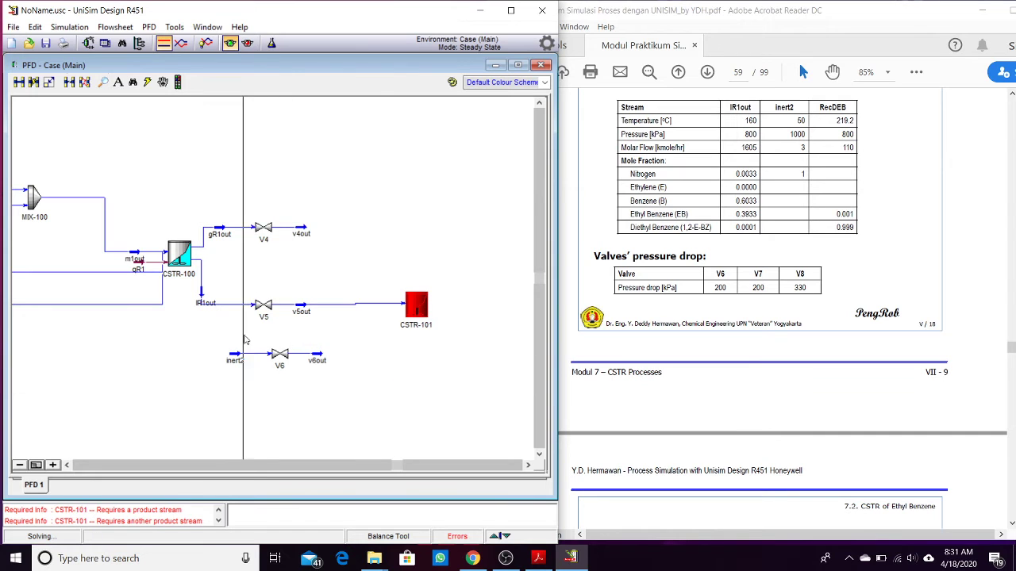
Shift inert2, V6 and v6out sideways so the branch is evenly spaced beneath the V5 line.
key("Left")
key("Left")
left_click_drag(250, 337, 351, 392)
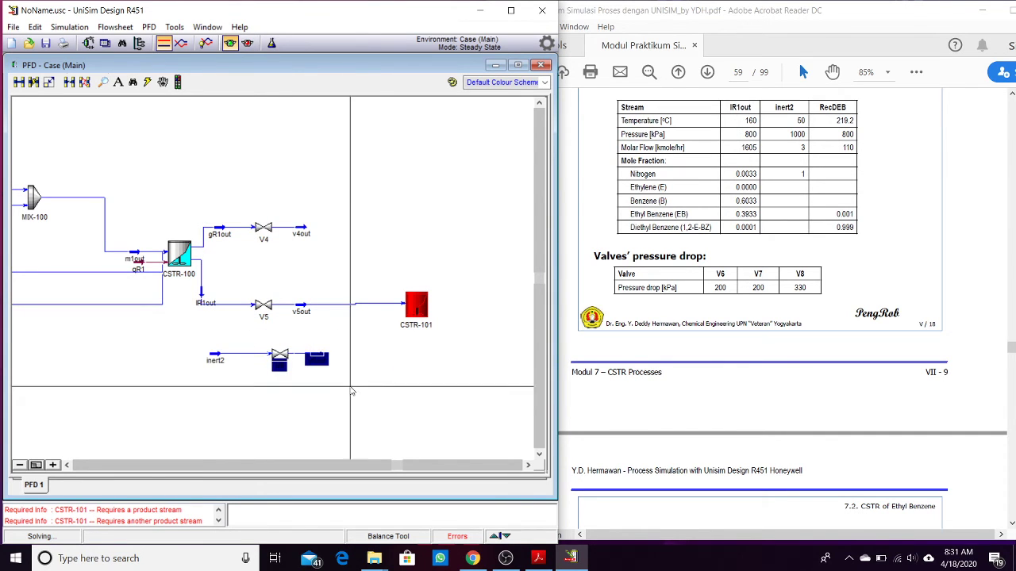
key("Left")
key("Left")
key("Right")
left_click(345, 387)
Add a material stream beneath the inert2 branch and name it RecDEB, following the PDF flow diagram.
scroll(641, 389, "down", 5)
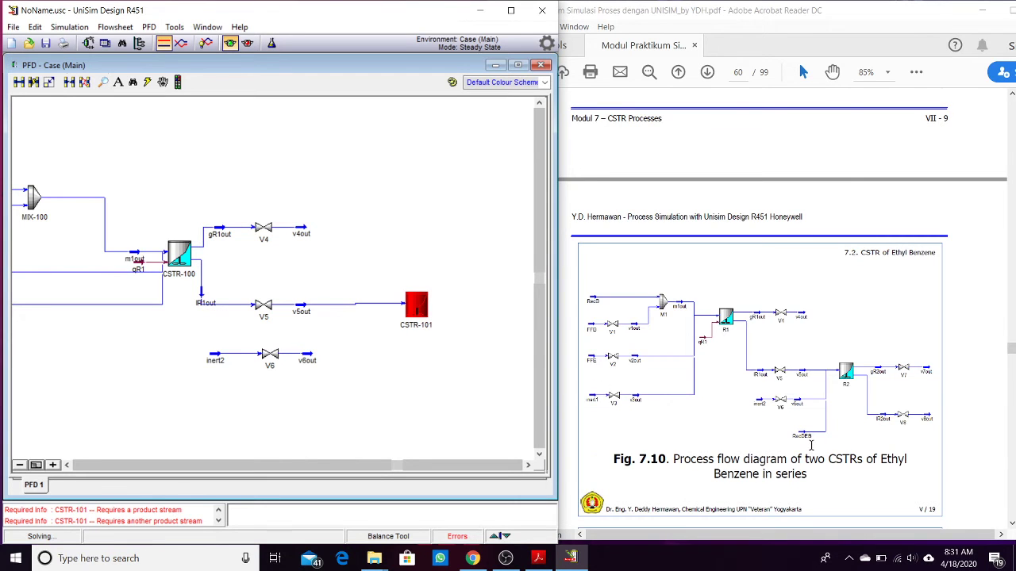
scroll(811, 446, "up", 4)
key("F4")
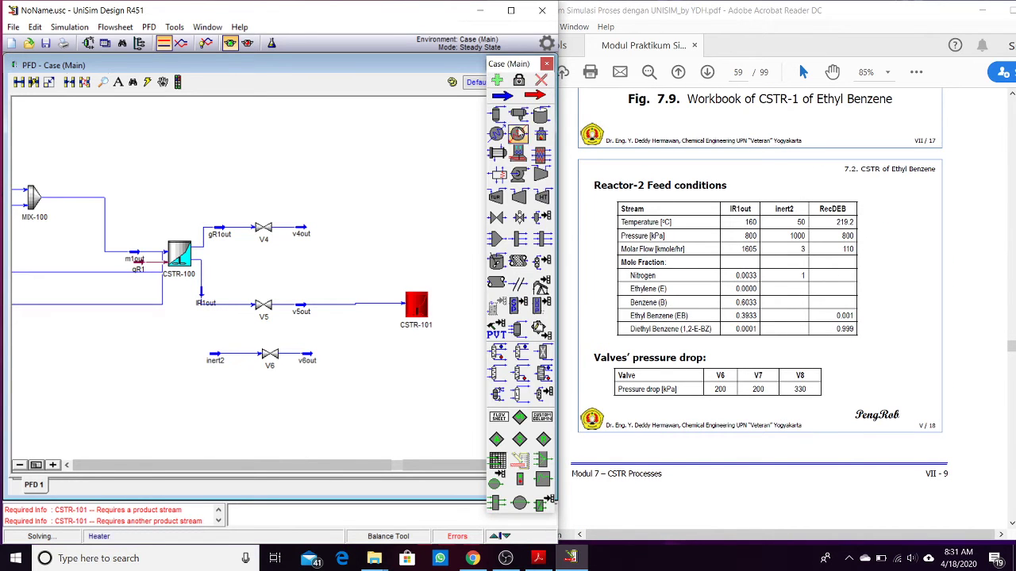
left_click(501, 95)
left_click(242, 407)
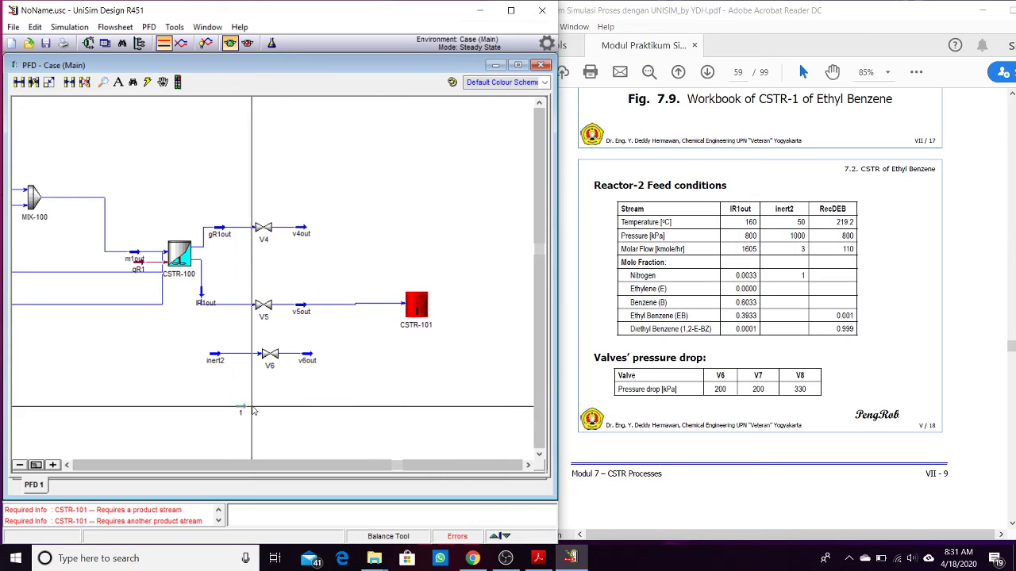
double_click(243, 408)
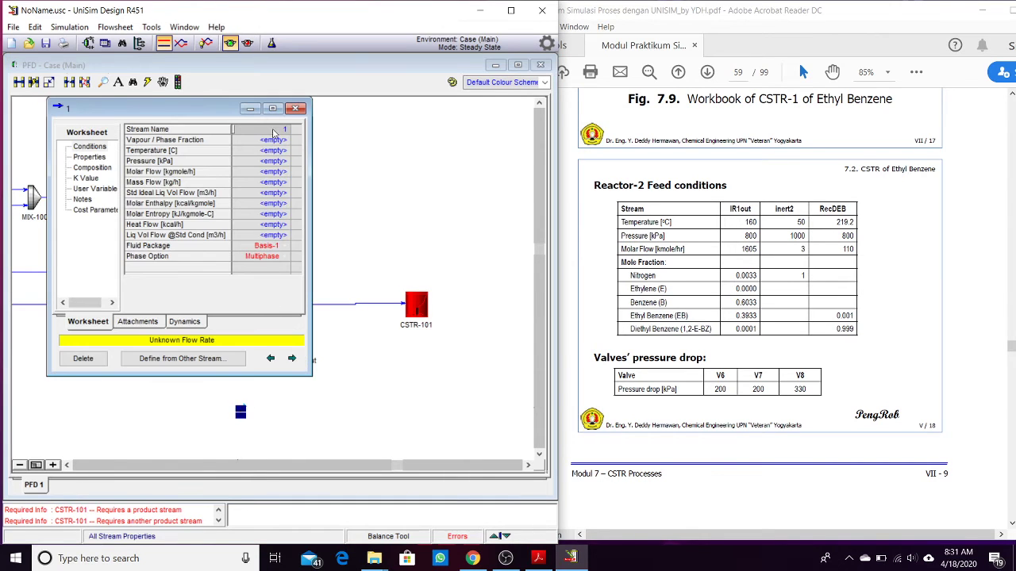
left_click(273, 130)
type("RecDE")
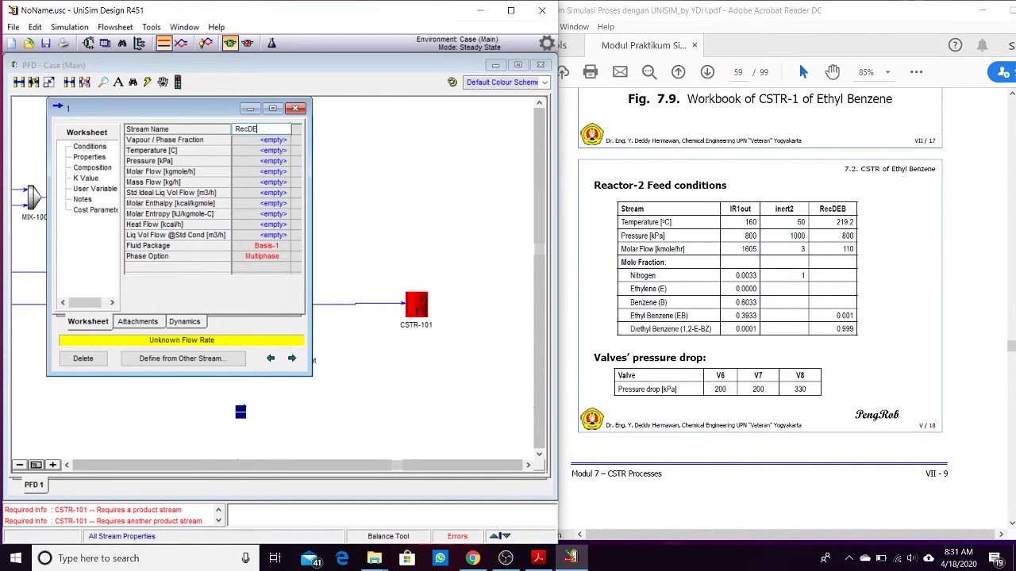
type("B")
Set RecDEB to 219.2 °C, 800 kPa and a molar flow of 110 kgmole/h.
left_click(264, 162)
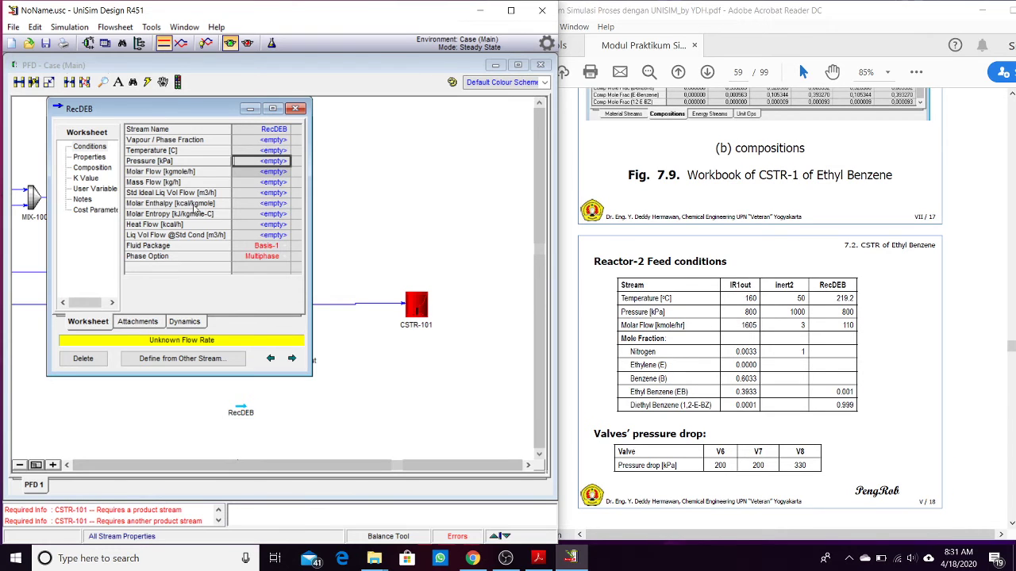
key("Up")
type("219")
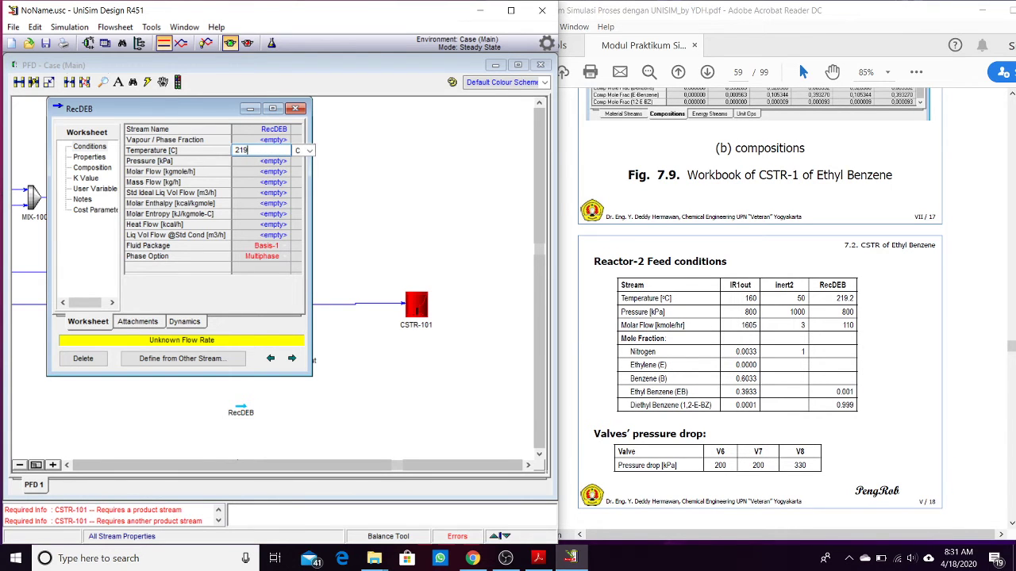
type(".2")
key("Return")
type("800")
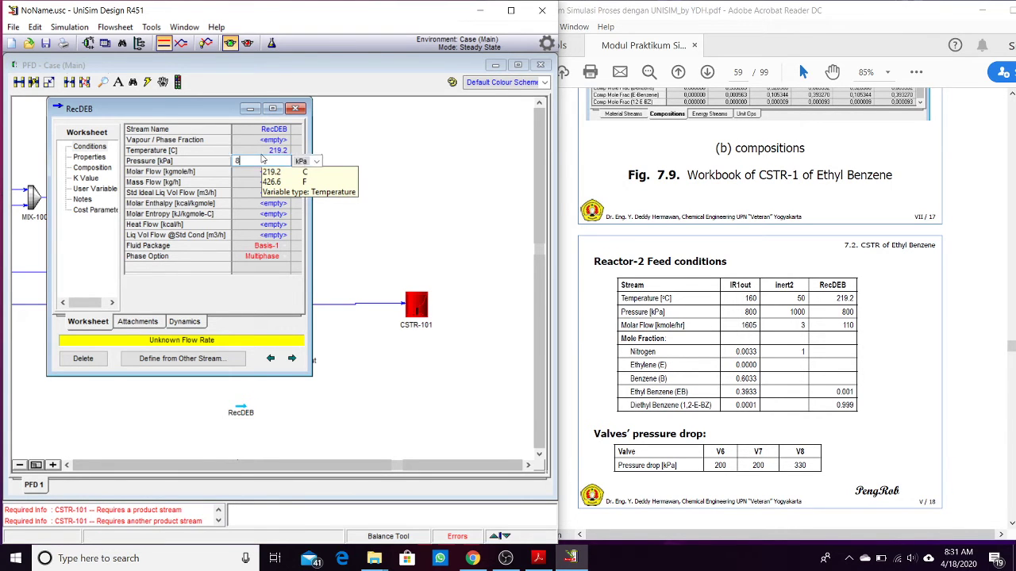
key("Return")
type("110")
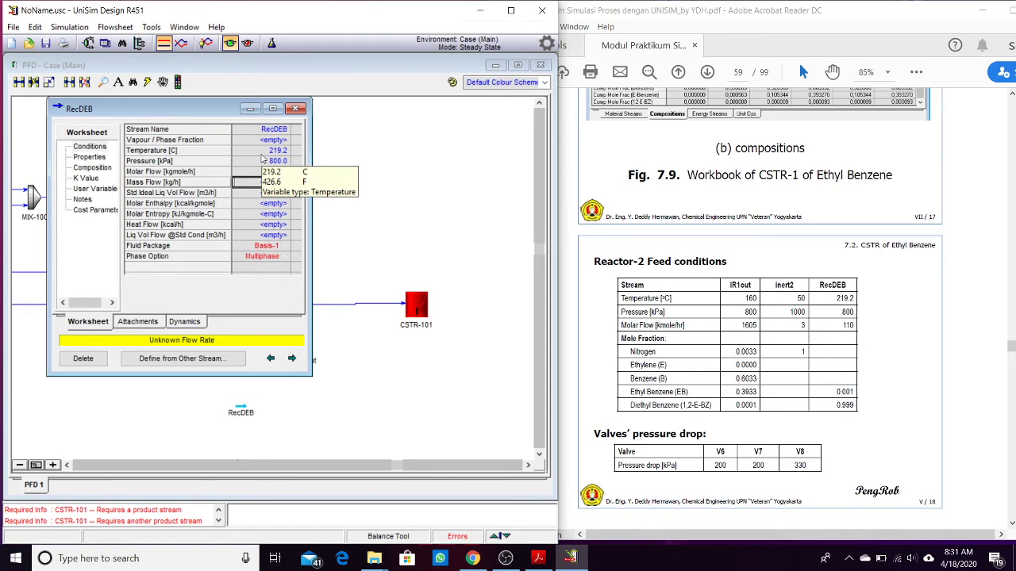
key("Return")
Define the composition of RecDEB with mole fractions of 0.001 E-Benzene and 0.999 12-E-BZ, and close the stream's properties.
left_click(92, 168)
left_click(155, 284)
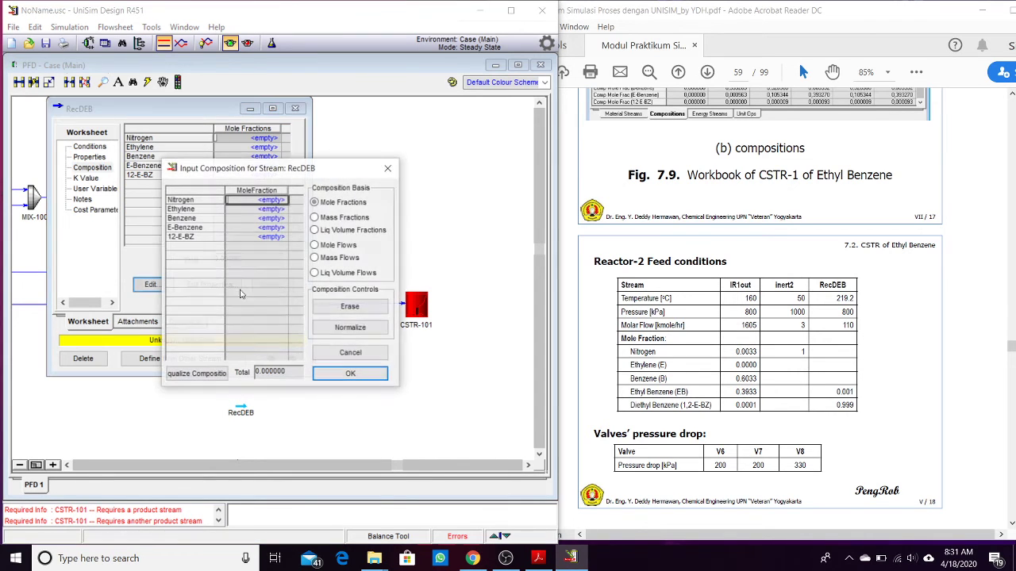
left_click(260, 228)
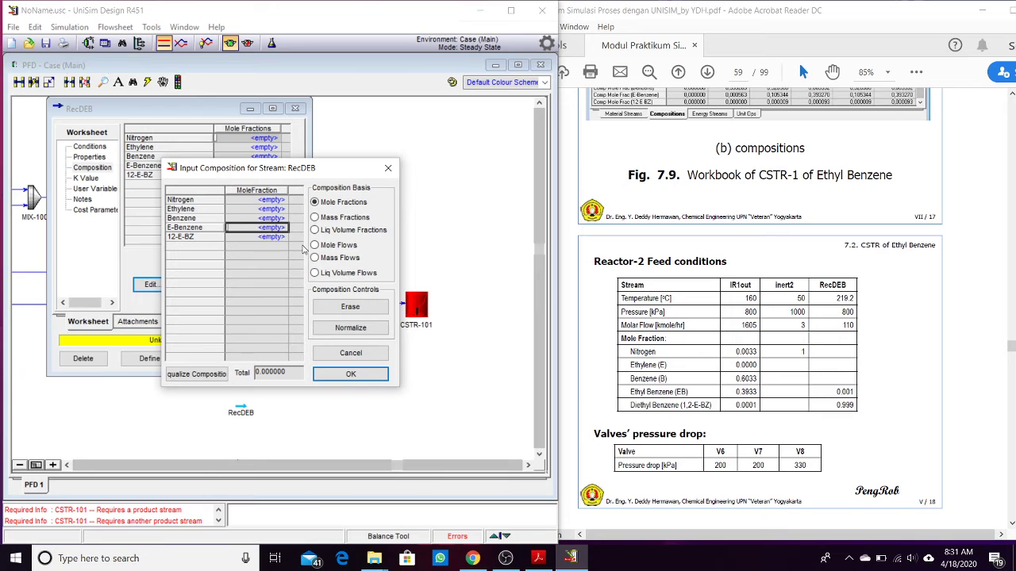
type("0.001")
key("Return")
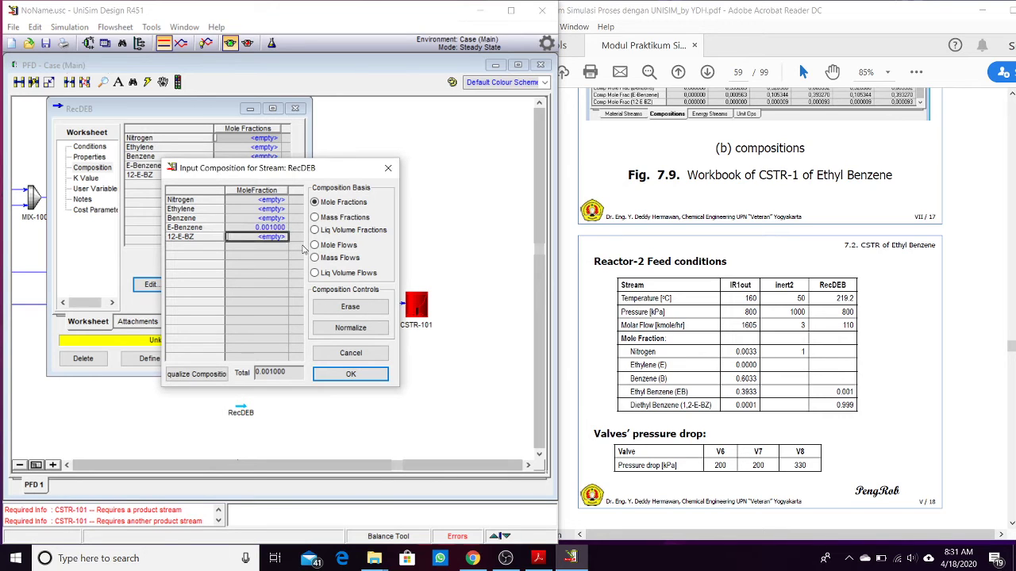
type("0")
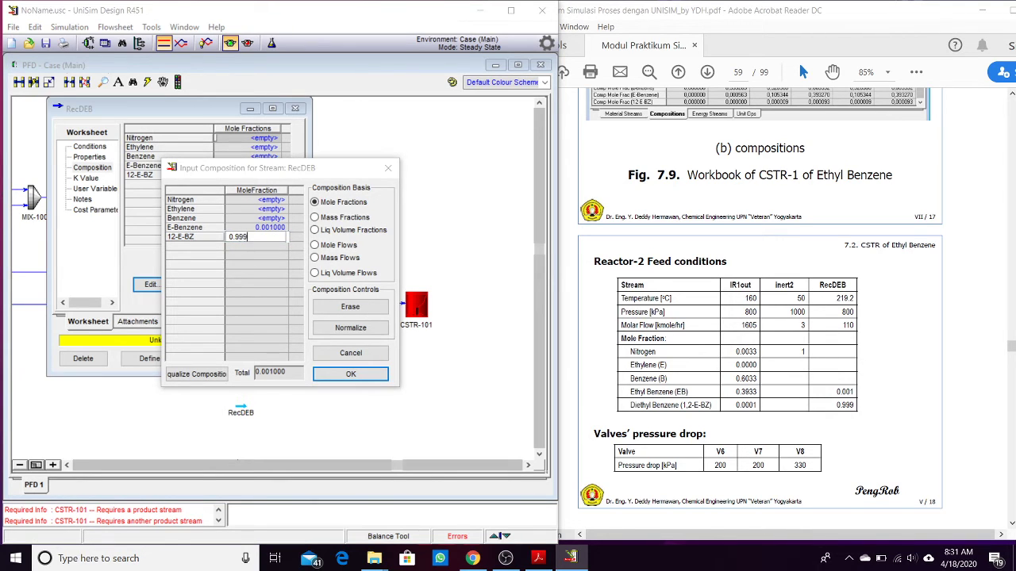
type(".999")
key("Return")
left_click(349, 373)
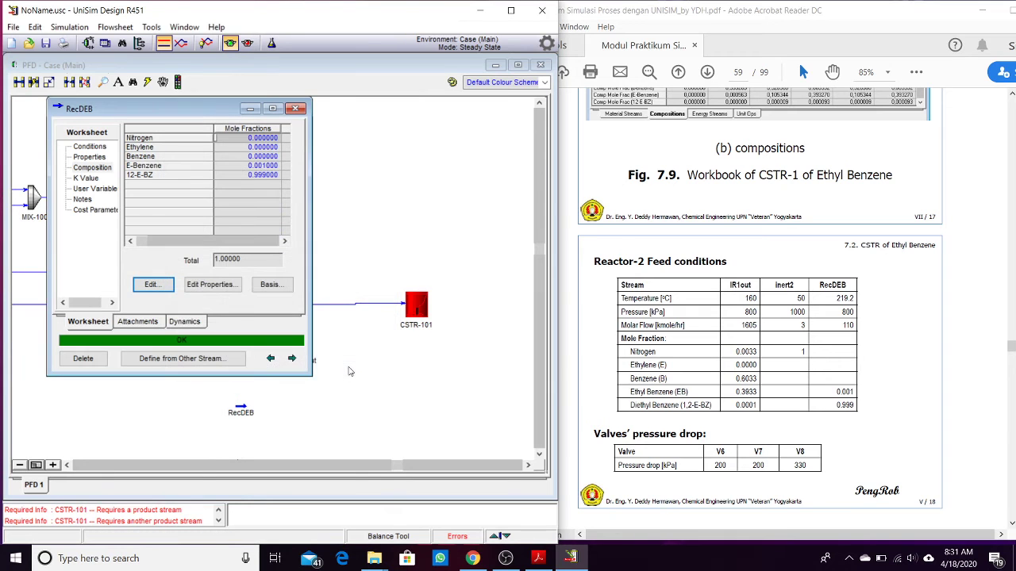
left_click(295, 108)
scroll(731, 423, "down", 8)
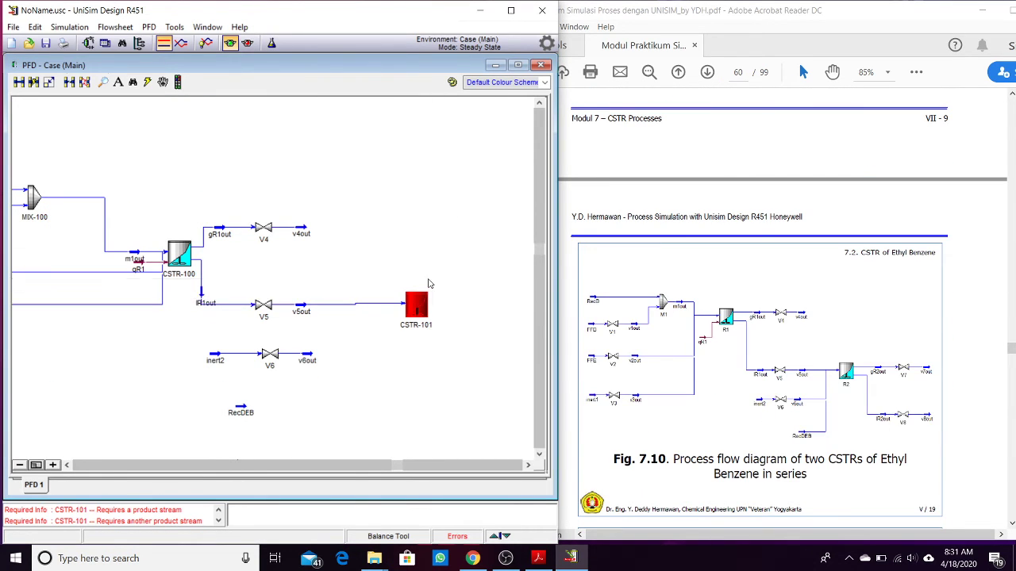
Connect v6out and RecDEB as additional inlets of reactor CSTR-101 alongside v5out.
double_click(416, 306)
left_click_drag(238, 123, 494, 125)
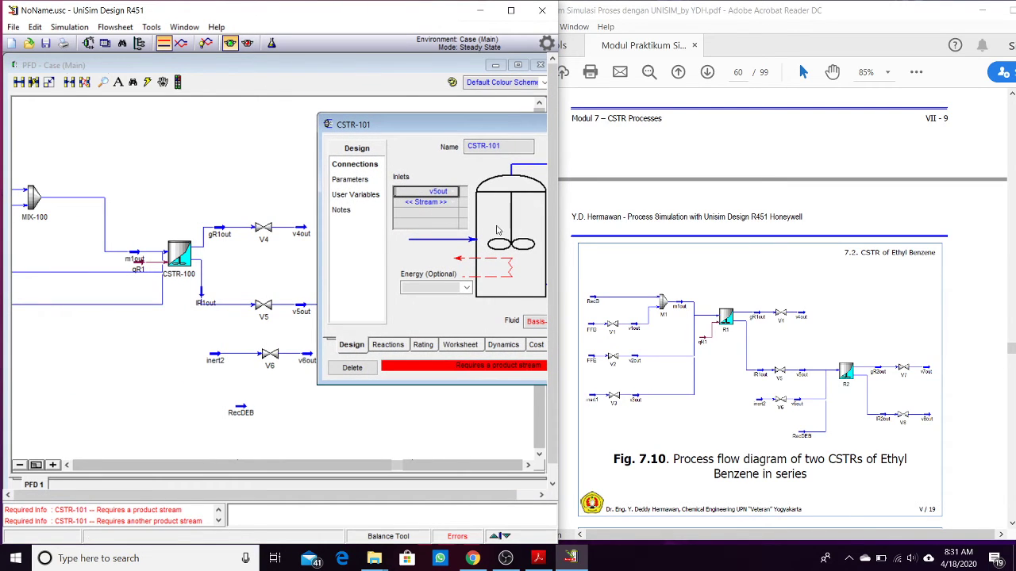
left_click(452, 205)
left_click(444, 221)
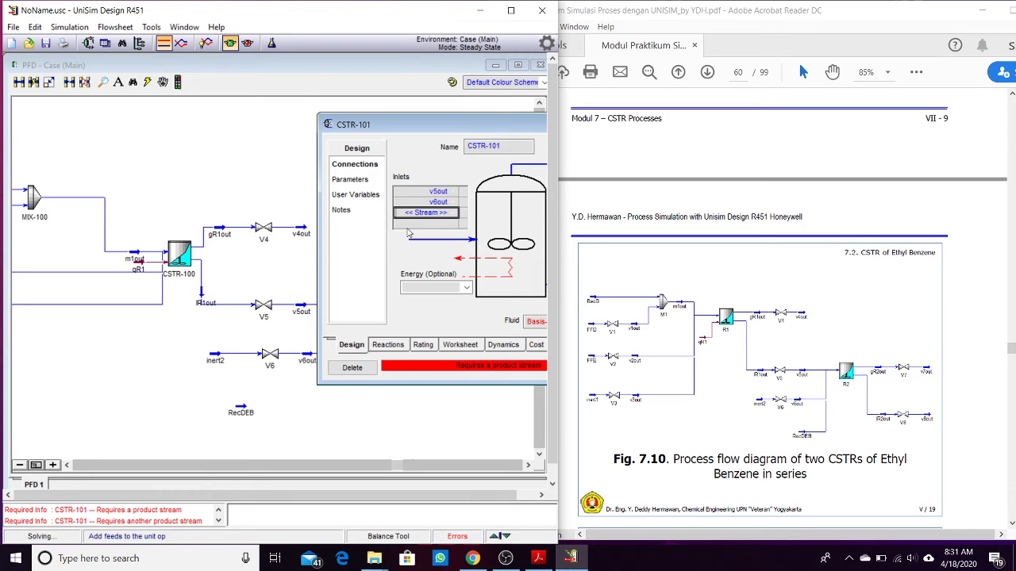
left_click(452, 214)
left_click(429, 230)
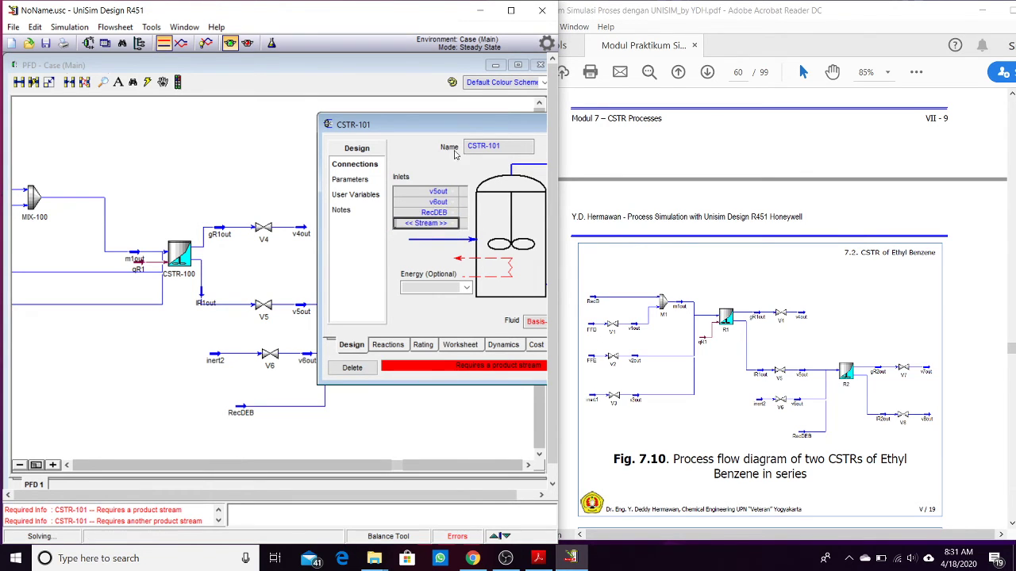
Name the vapour outlet of CSTR-101 gR2out and its liquid outlet lR2out.
left_click_drag(460, 129, 123, 125)
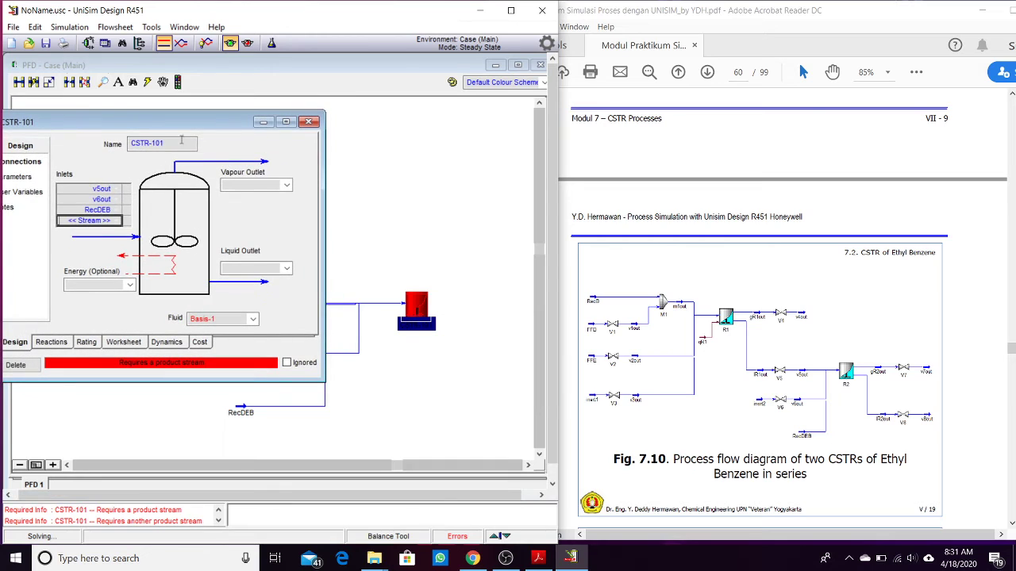
left_click(234, 186)
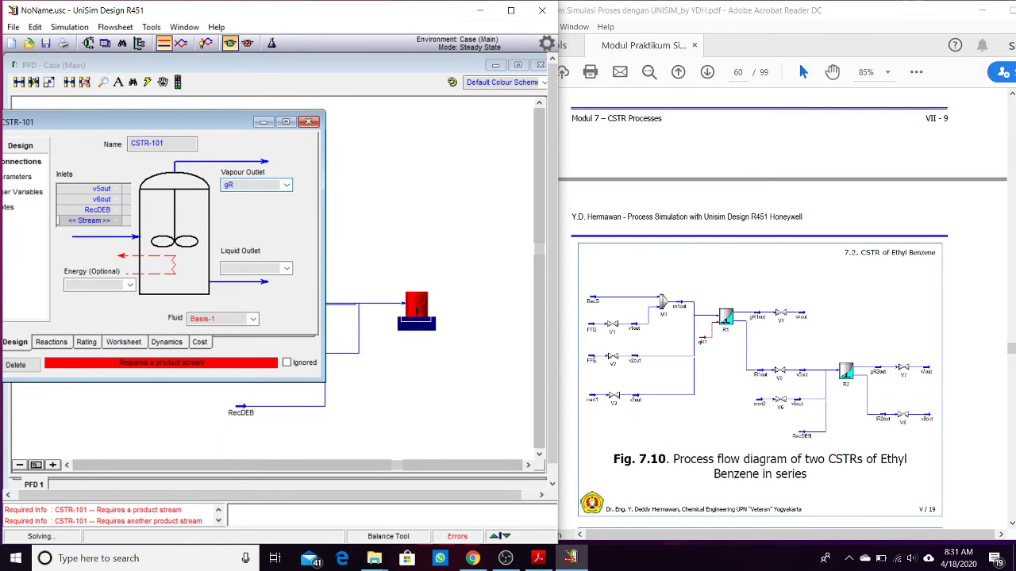
key("Return")
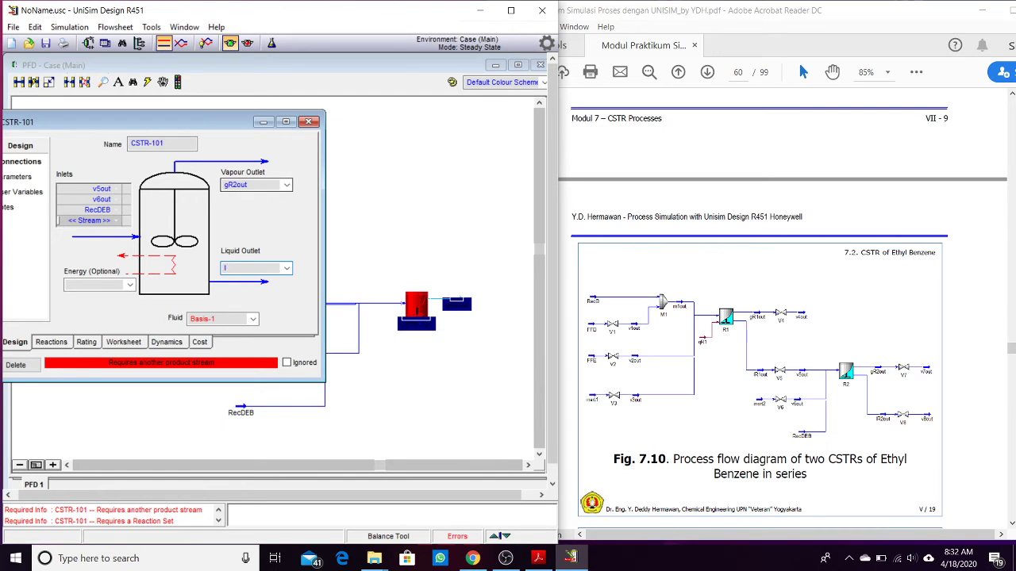
type("lR2out")
key("Return")
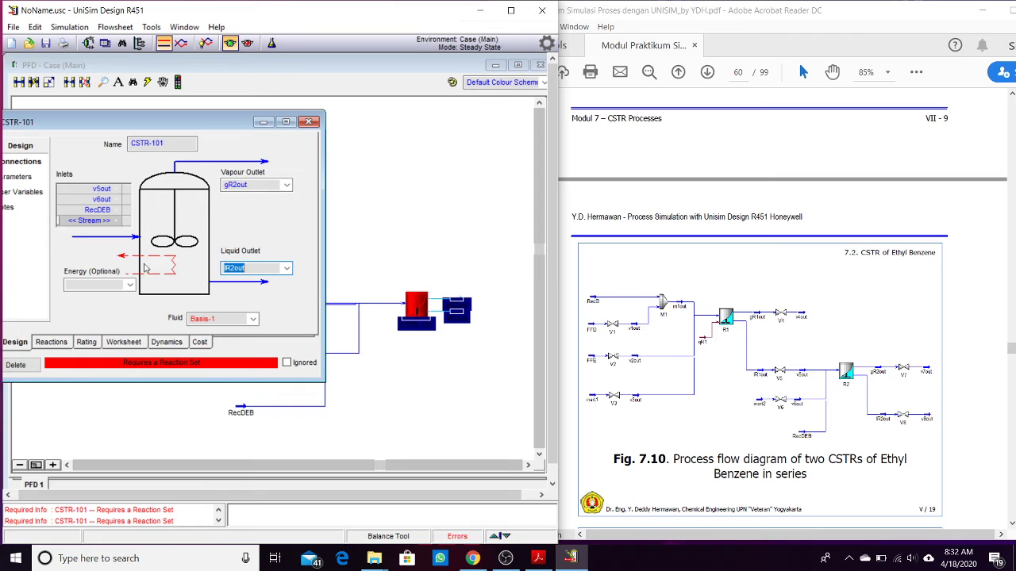
Assign the Global Rxn Set to CSTR-101 and show the reaction results.
left_click_drag(187, 124, 323, 115)
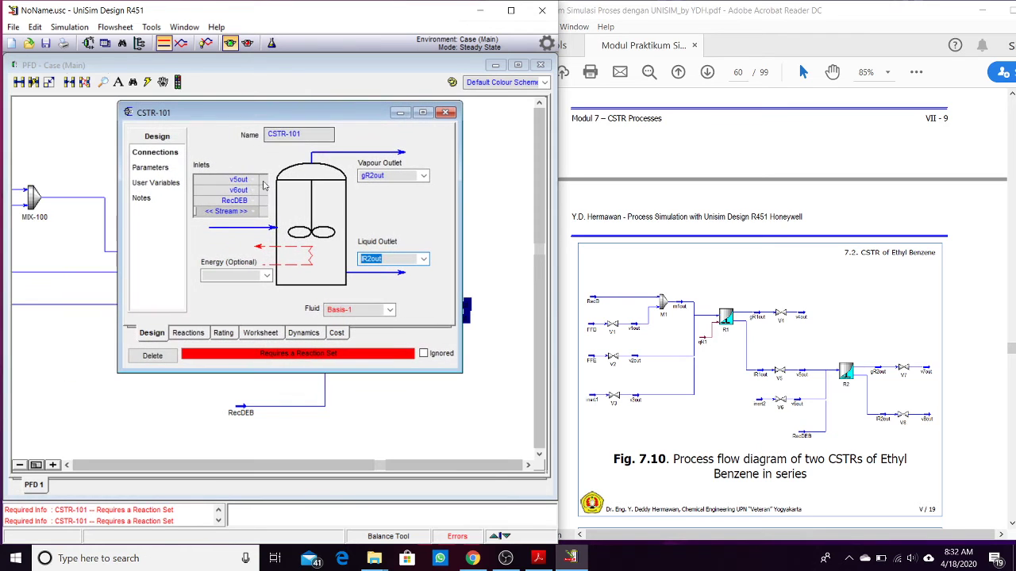
left_click(200, 333)
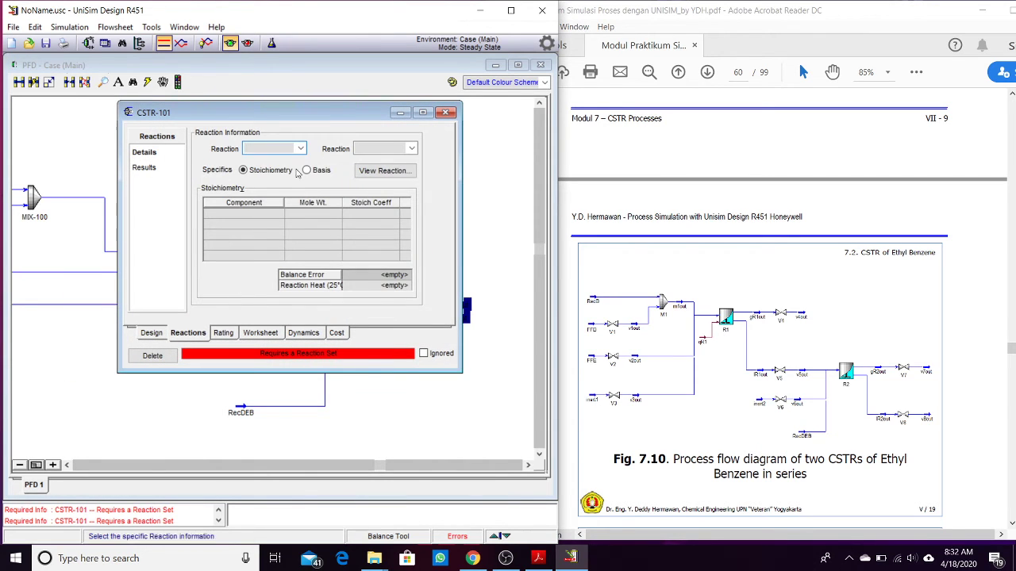
left_click(278, 148)
left_click(279, 163)
left_click(151, 170)
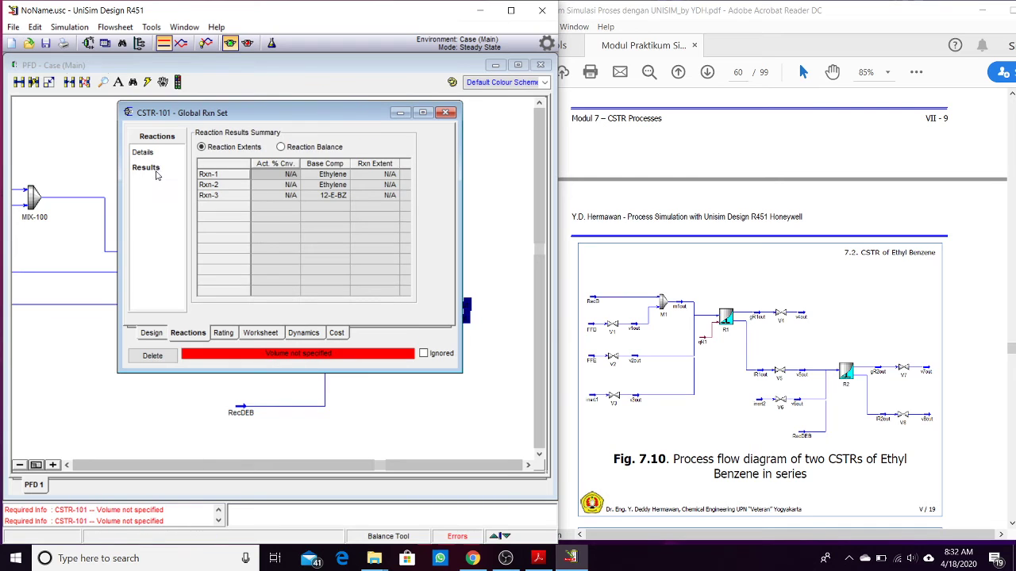
Set the volume of CSTR-101 to 200 m3 in its sizing geometry.
left_click(224, 334)
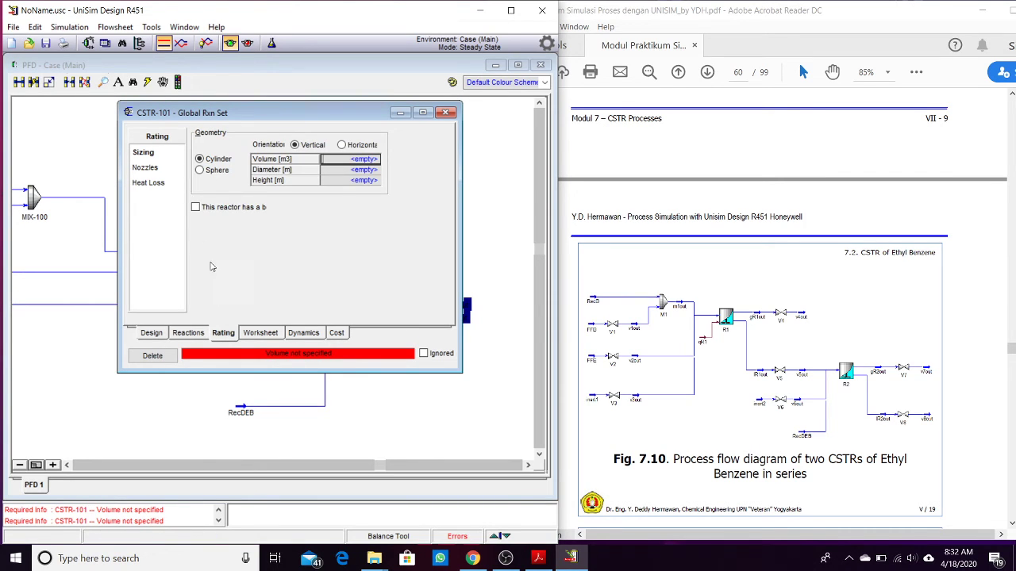
type("200")
key("Return")
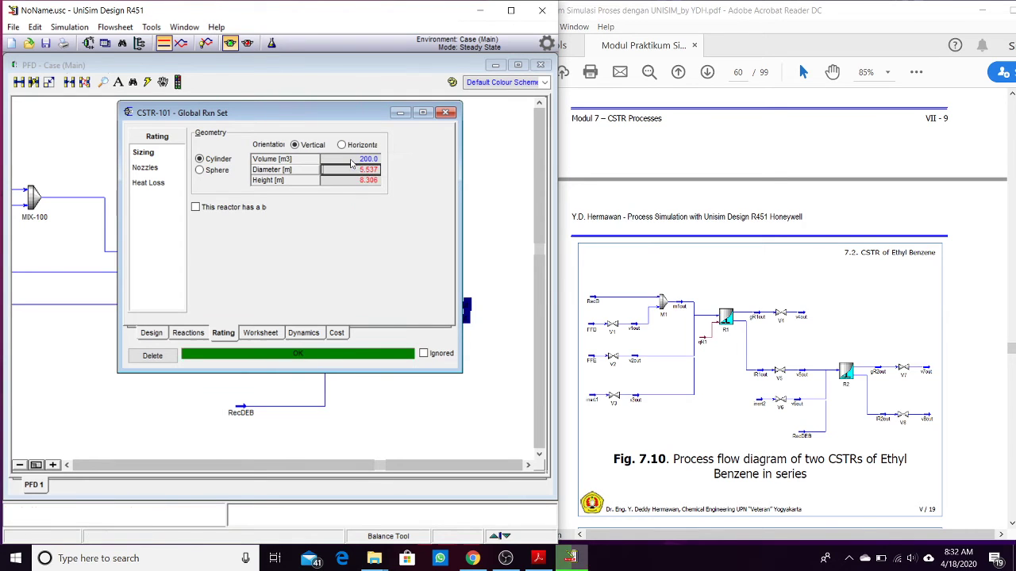
Review the conditions of the CSTR-101 inlet and outlet streams, including lR2out, and close the reactor's properties.
left_click(261, 334)
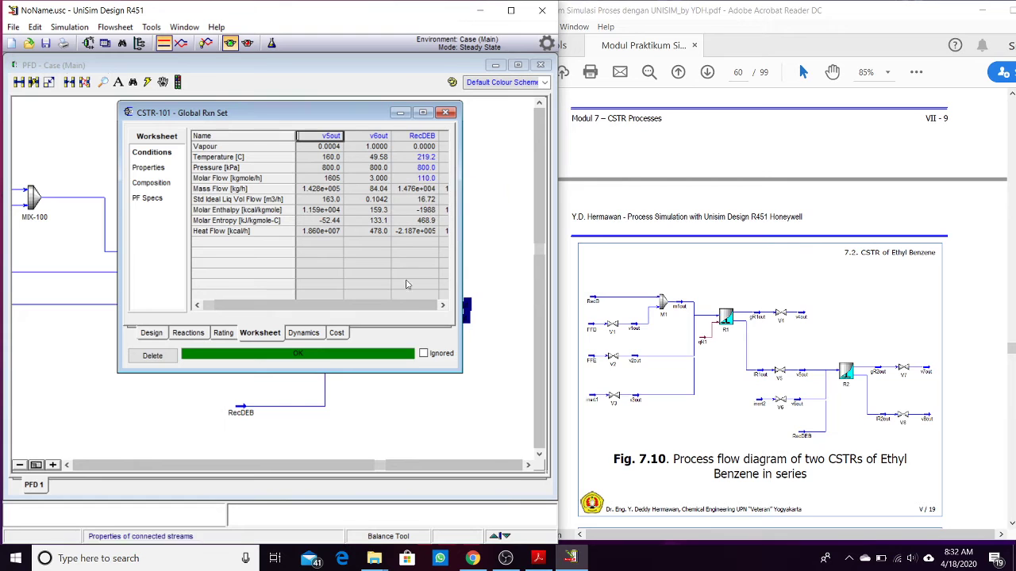
left_click(407, 307)
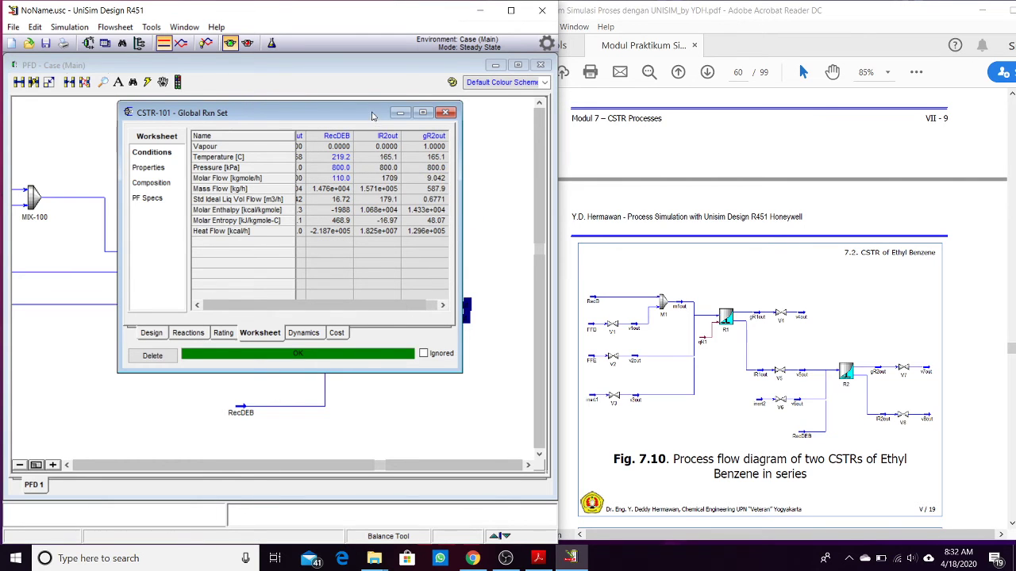
left_click_drag(374, 116, 201, 124)
left_click(407, 320)
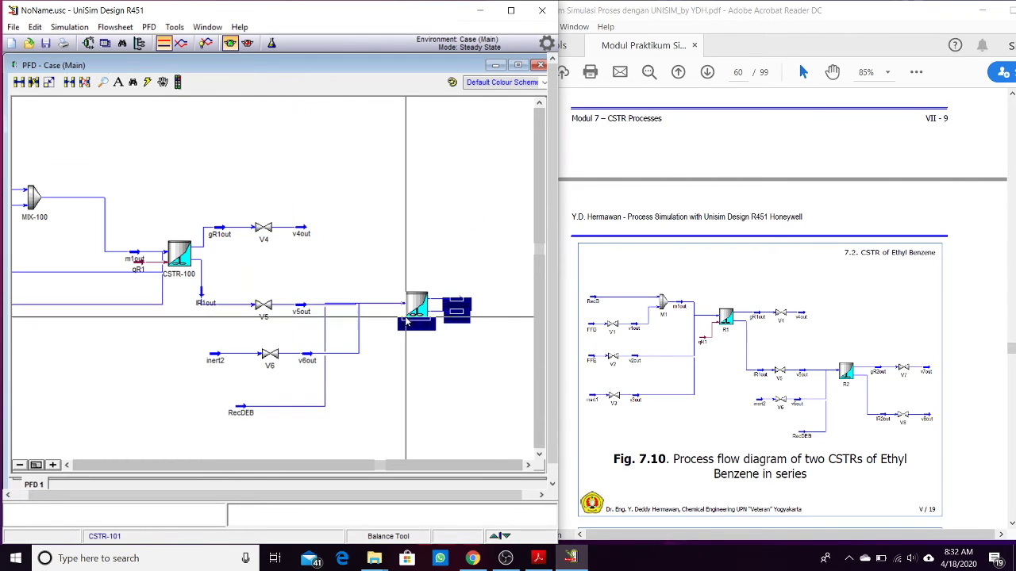
double_click(456, 318)
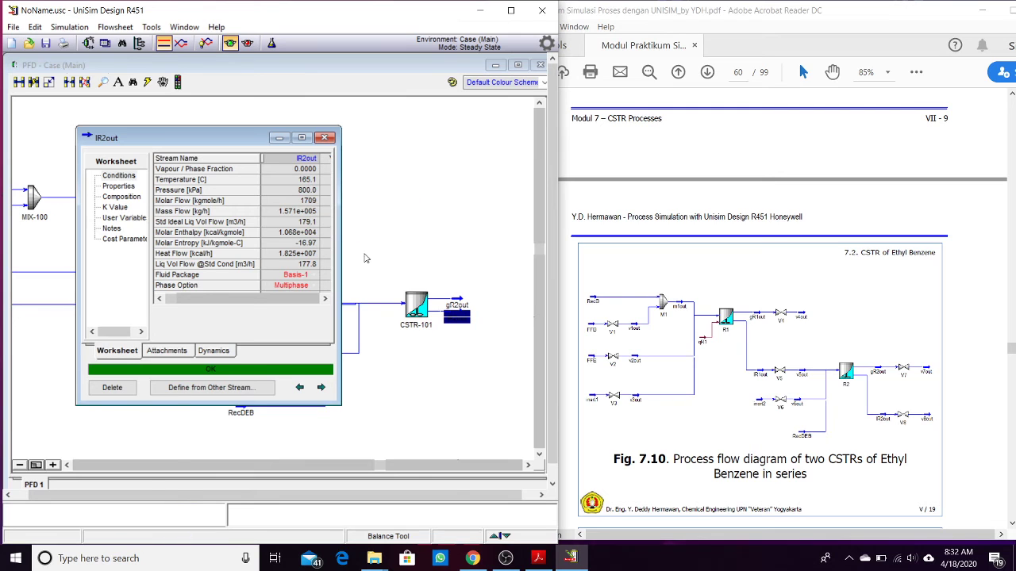
double_click(413, 312)
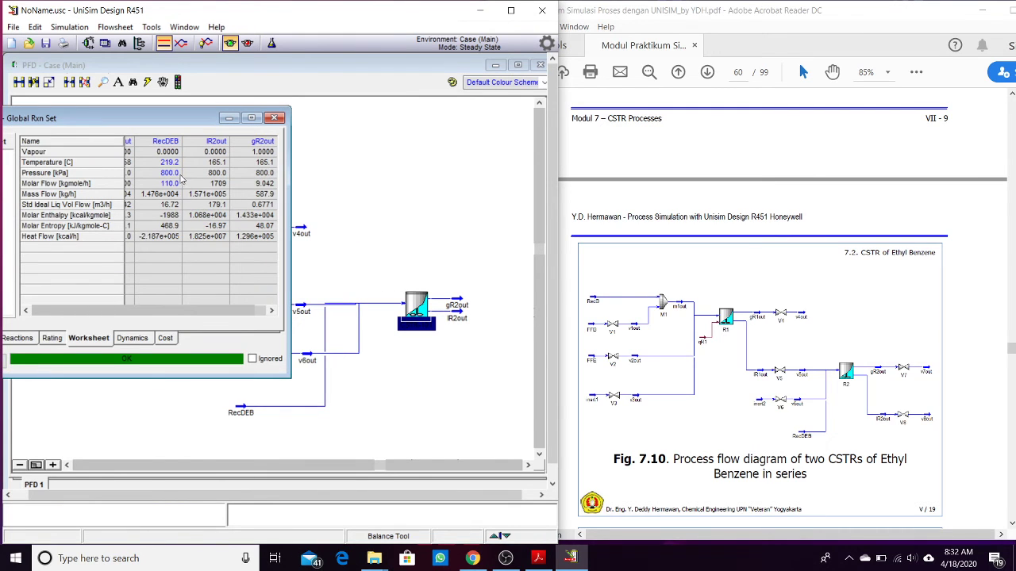
left_click(34, 312)
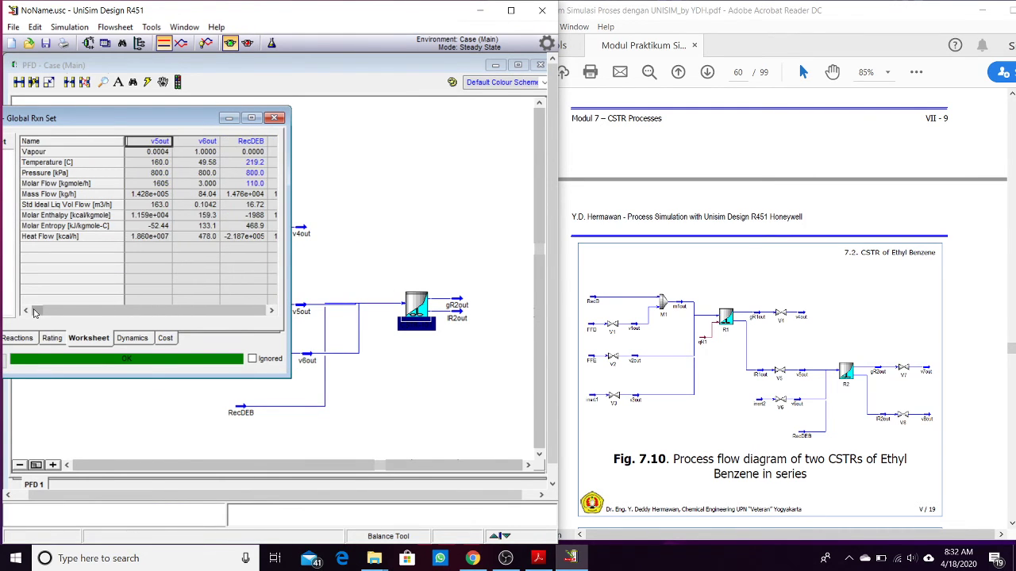
left_click(248, 312)
left_click(275, 119)
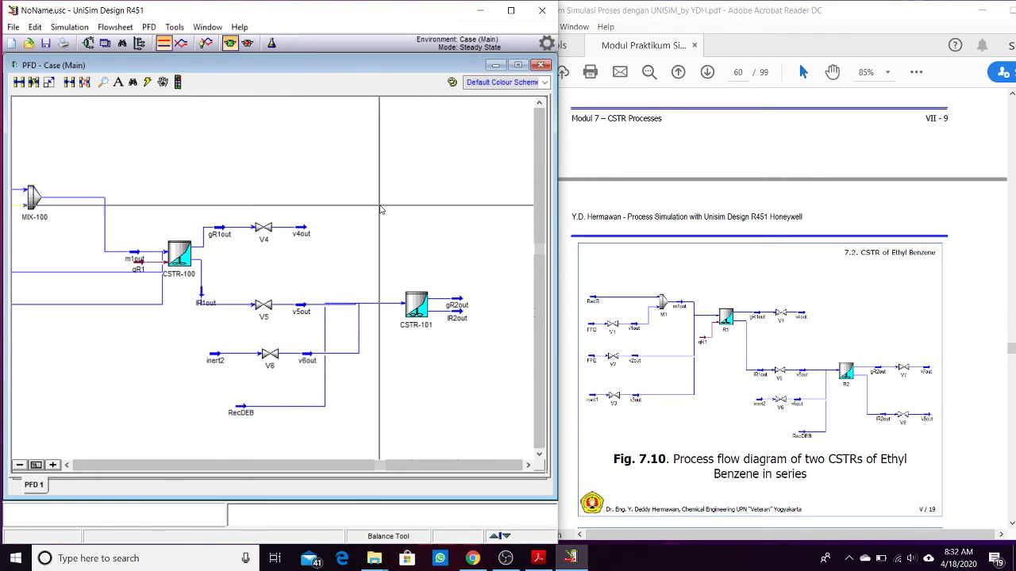
Reroute the RecDEB line closer to CSTR-101, raise gR2out above the reactor and place a valve downstream of it.
left_click_drag(322, 331, 348, 331)
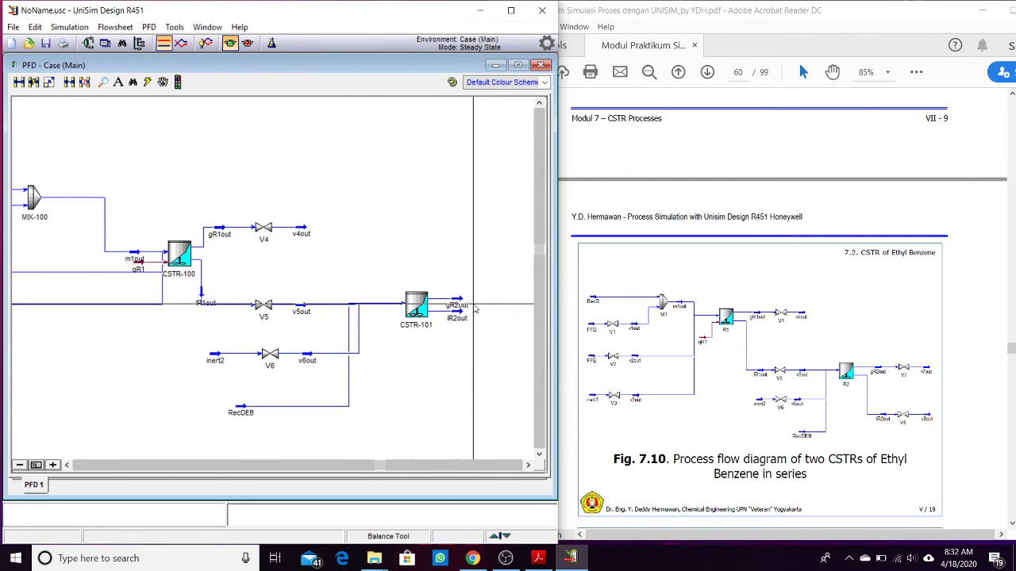
key("F4")
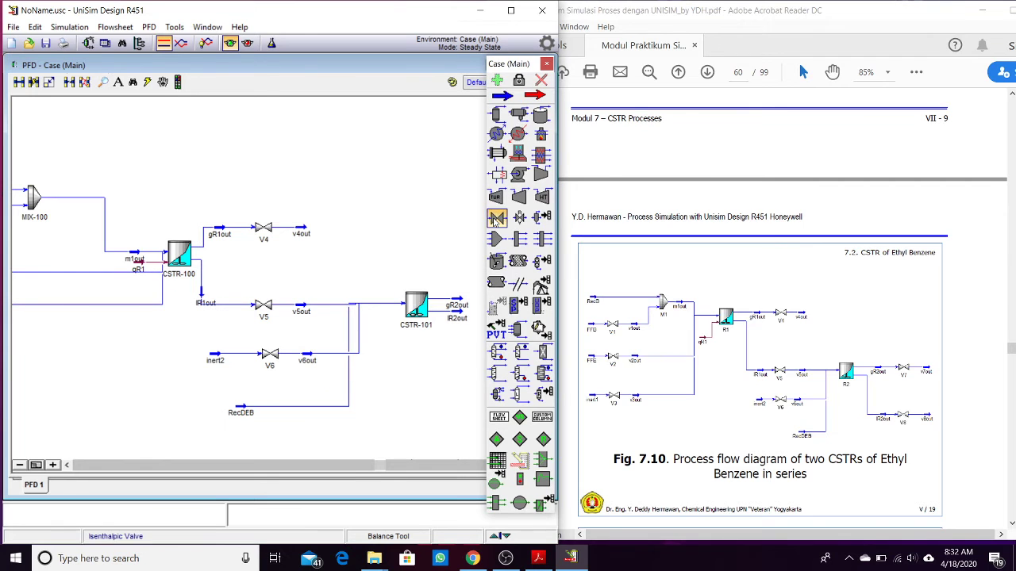
left_click(437, 242)
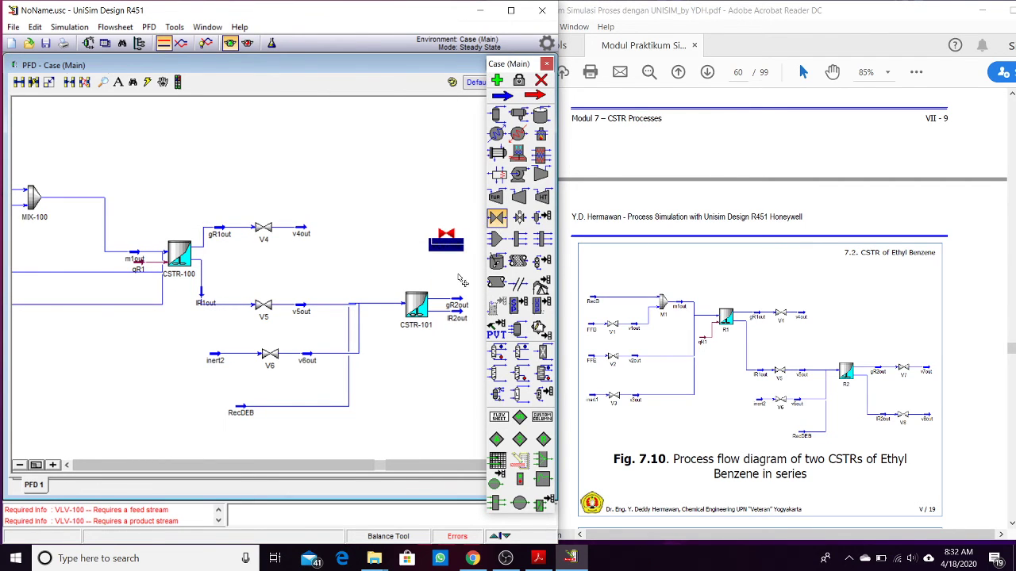
key("F4")
left_click_drag(446, 235, 455, 277)
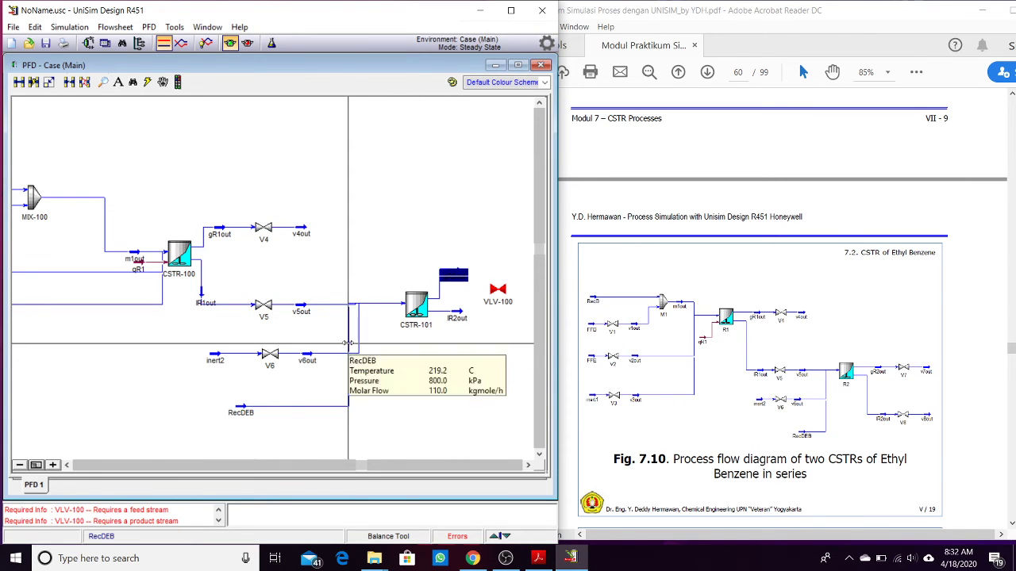
Name the valve after gR2out V7, with gR2out as inlet and v7out as outlet.
double_click(498, 291)
left_click(236, 269)
left_click(200, 284)
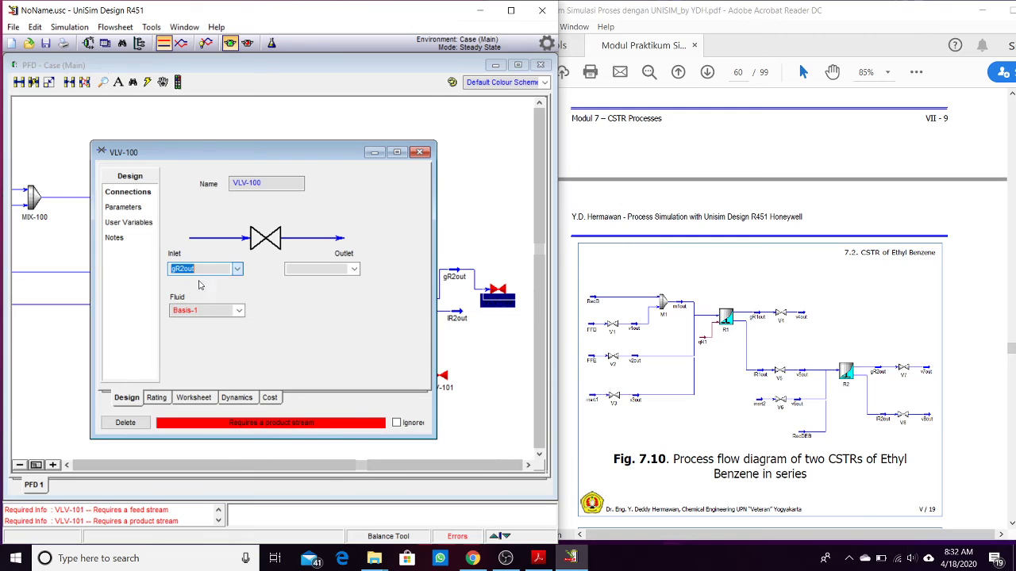
left_click(260, 187)
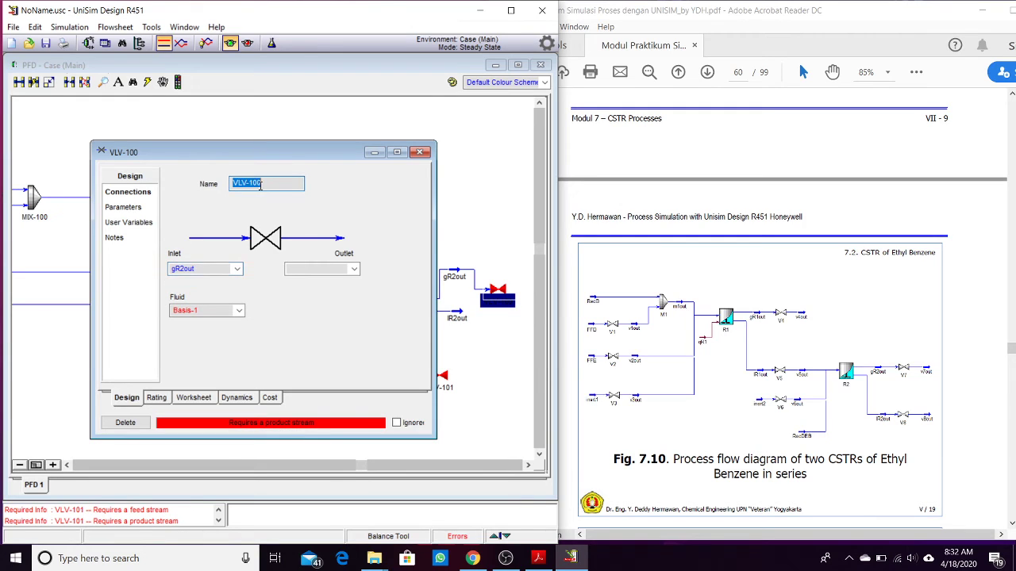
left_click(302, 266)
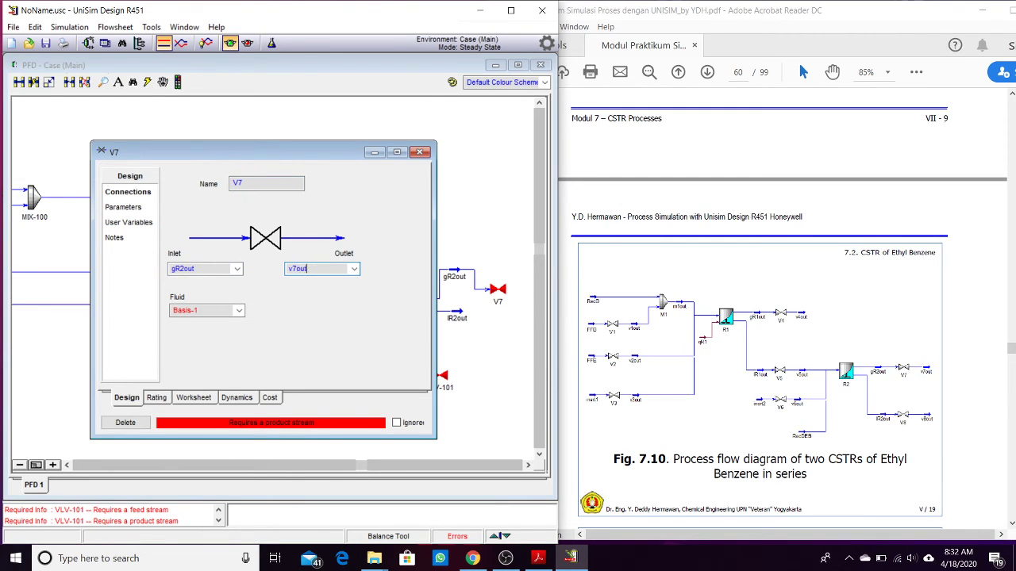
Set the pressure drop of V7 to 200 kPa according to the PDF table and close its properties.
left_click(140, 207)
scroll(810, 374, "up", 5)
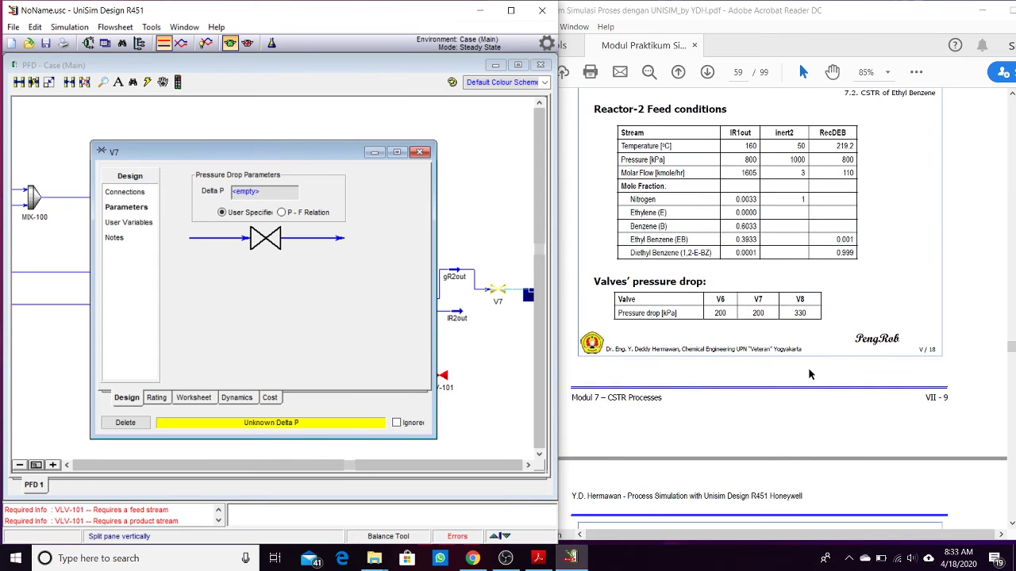
left_click(272, 196)
type("200")
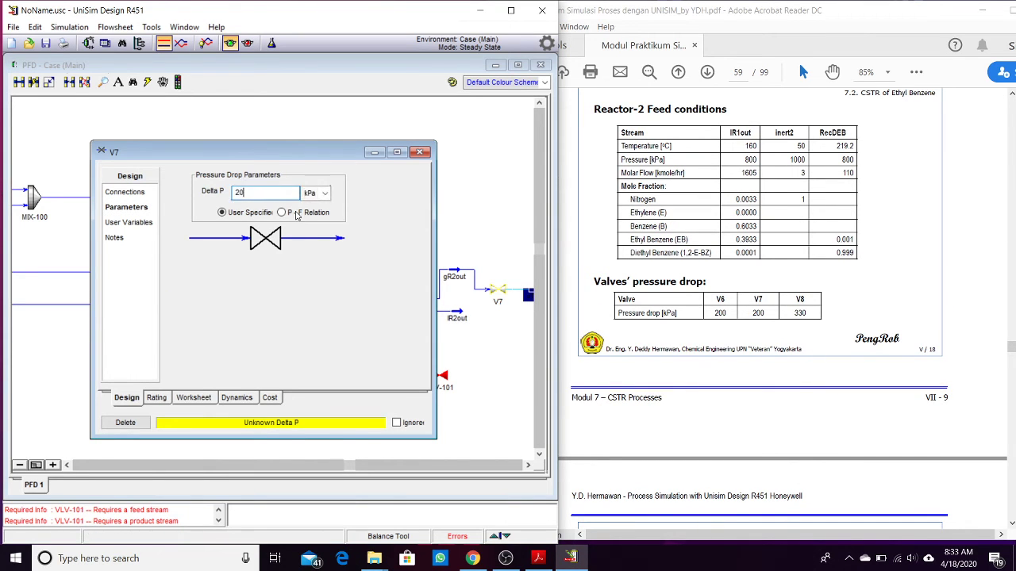
key("Return")
left_click(421, 152)
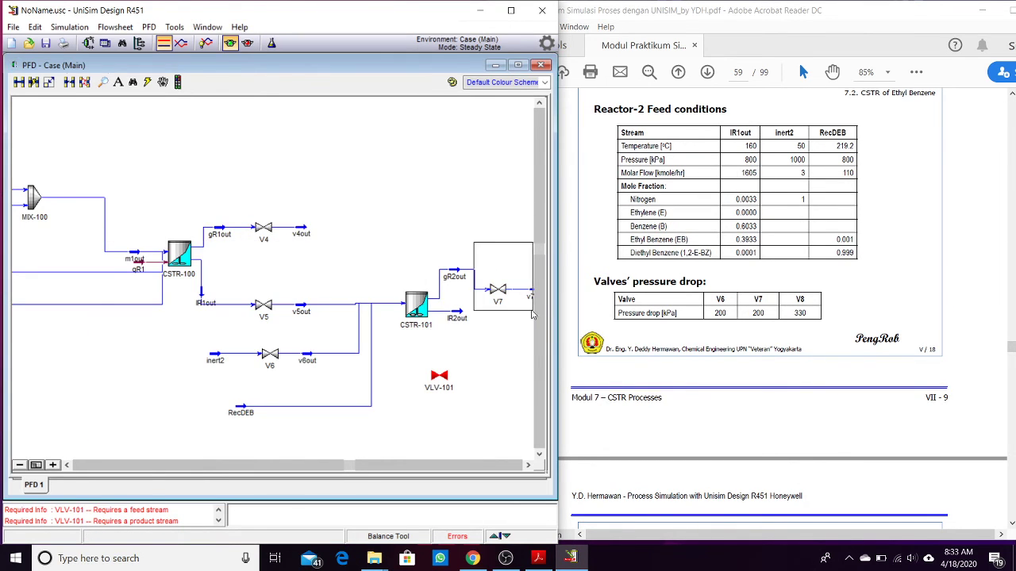
Align V7 and v7out with gR2out and place another valve downstream of lR2out.
scroll(544, 320, "right", 2)
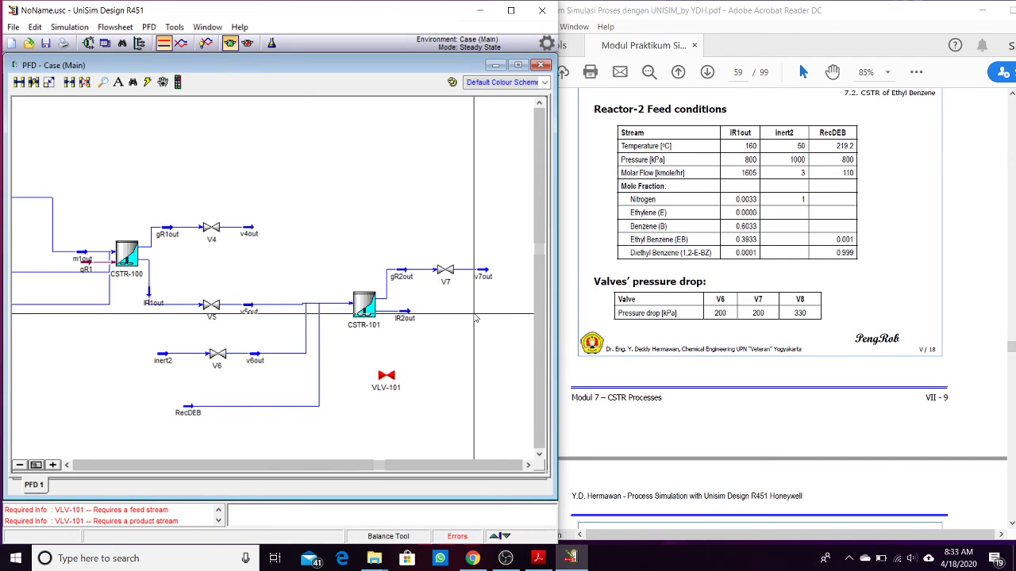
key("F4")
left_click(458, 317)
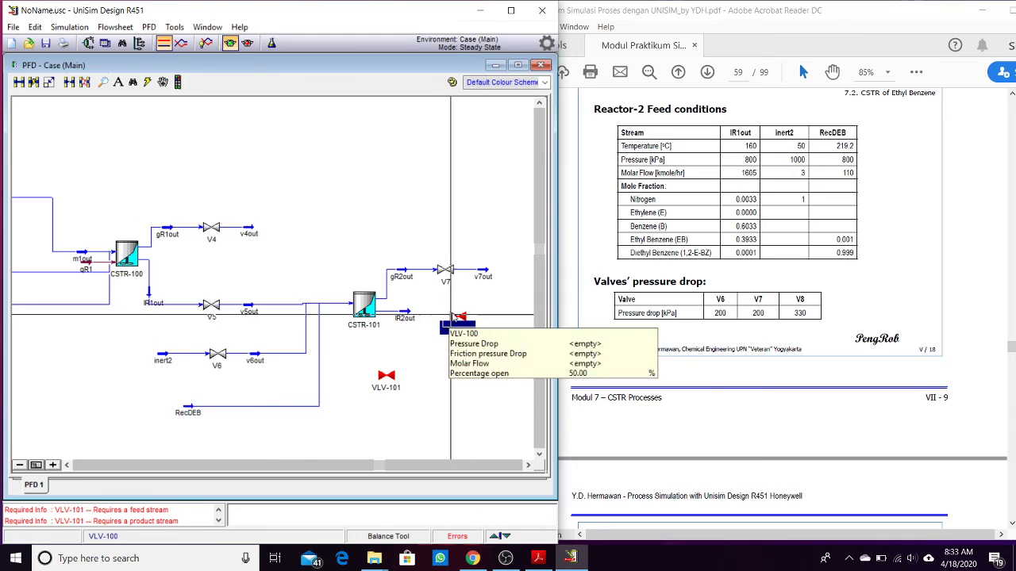
Name the valve downstream of lR2out V8, with lR2out as inlet and v8out as outlet.
double_click(457, 318)
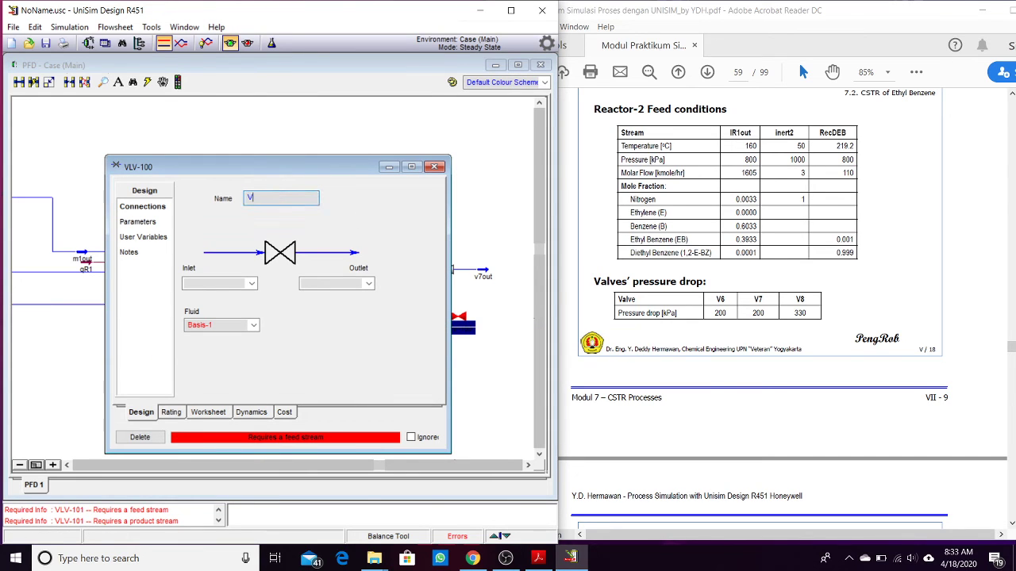
left_click_drag(355, 165, 229, 122)
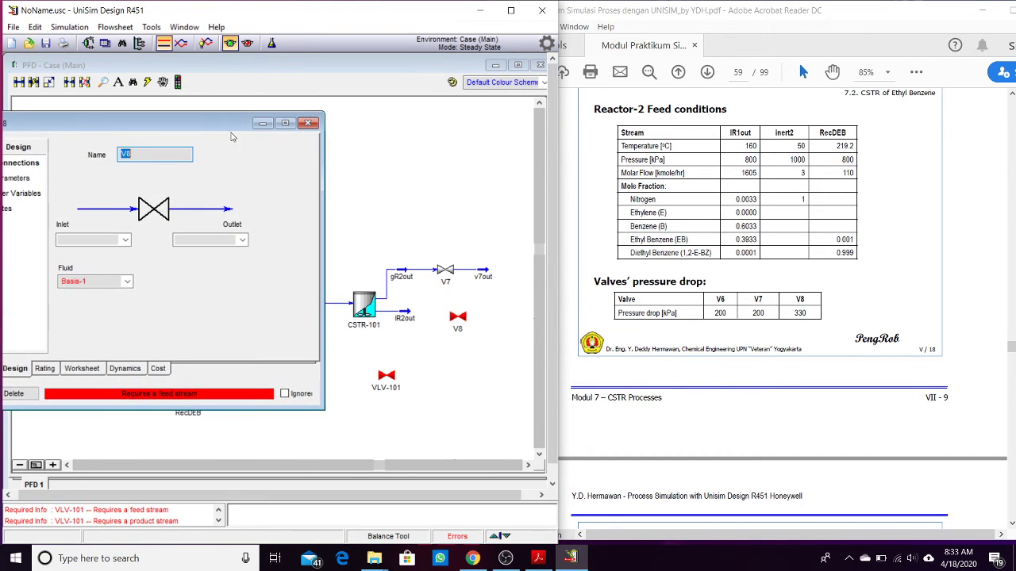
left_click(126, 239)
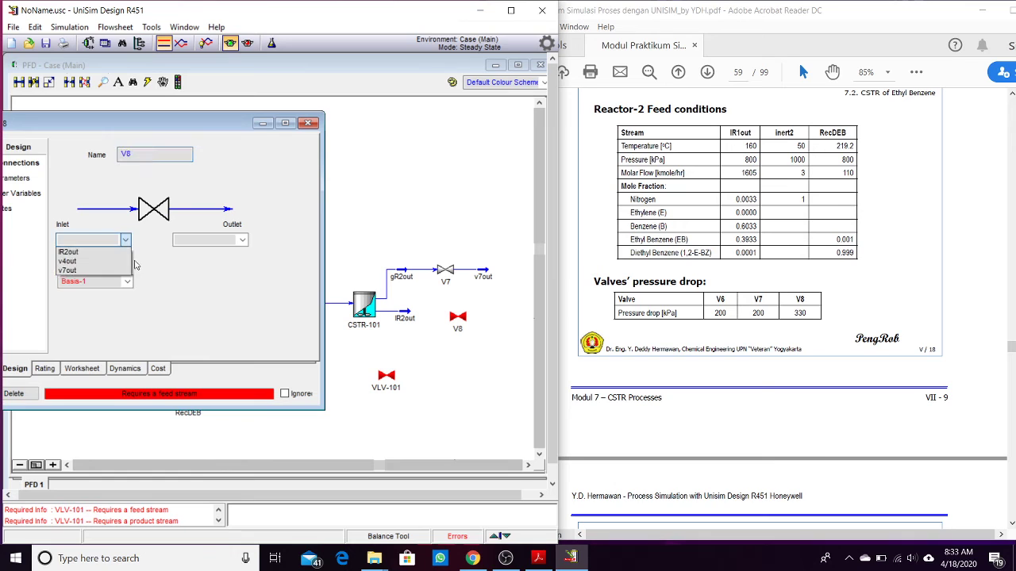
left_click(68, 252)
left_click(188, 238)
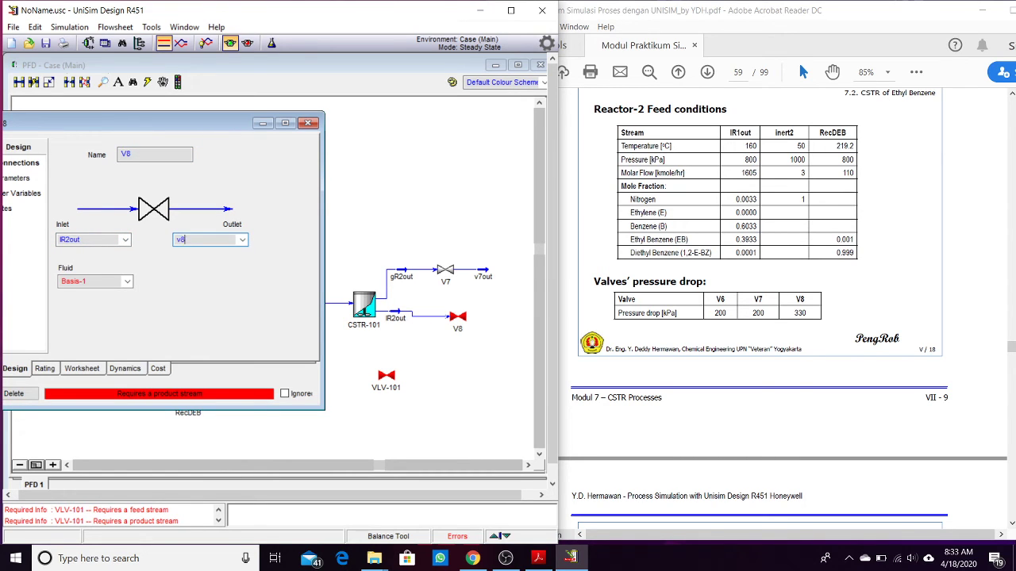
Set the pressure drop of V8 to 330 kPa according to the PDF table and close its properties.
left_click(24, 178)
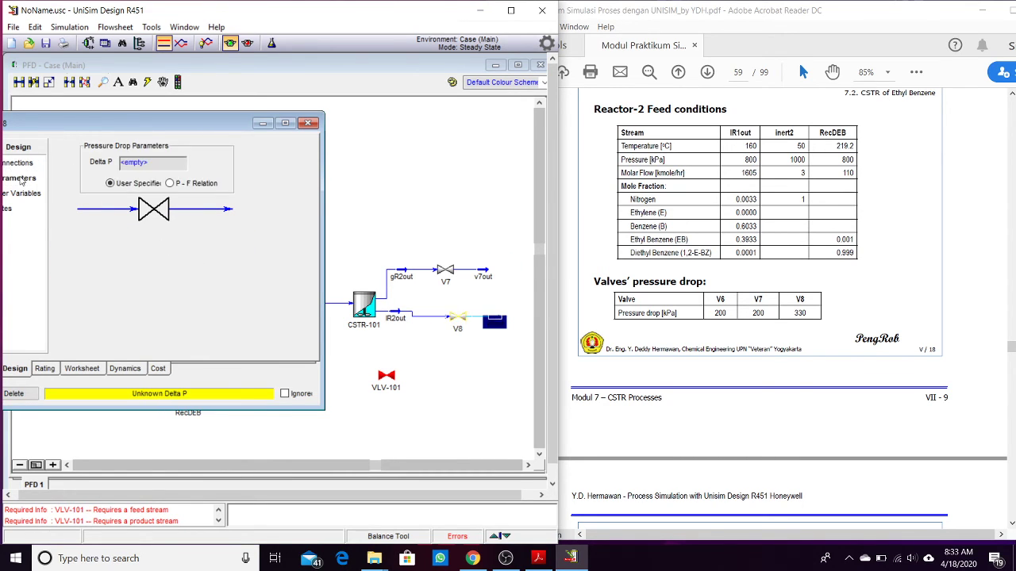
type("330")
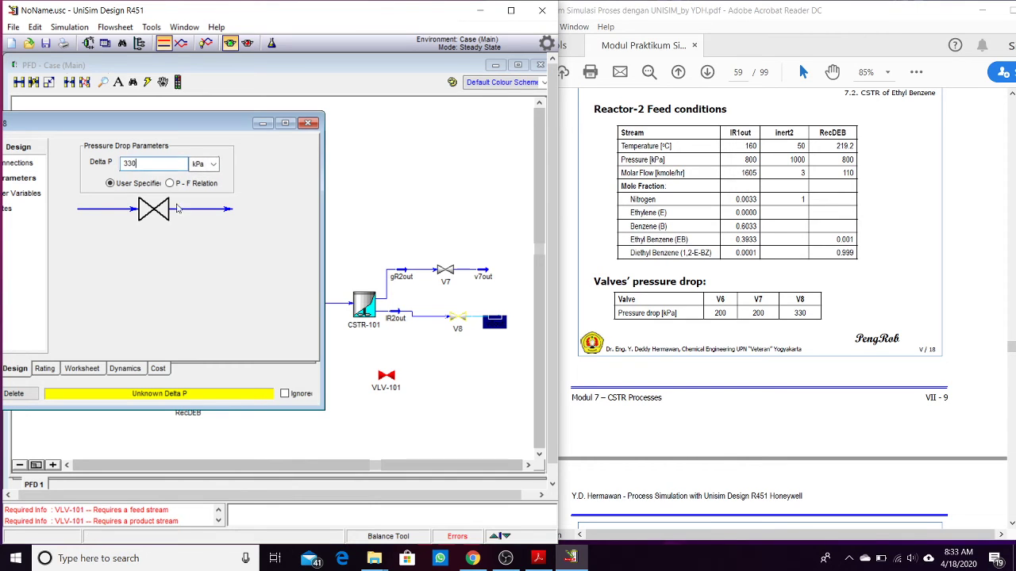
key("Return")
left_click(309, 122)
Align V8 and v8out with lR2out, lower the row beneath the CSTR-101 outlet, and delete the unused valve VLV-101.
left_click_drag(423, 295, 509, 367)
key("Up")
key("Left")
key("Left")
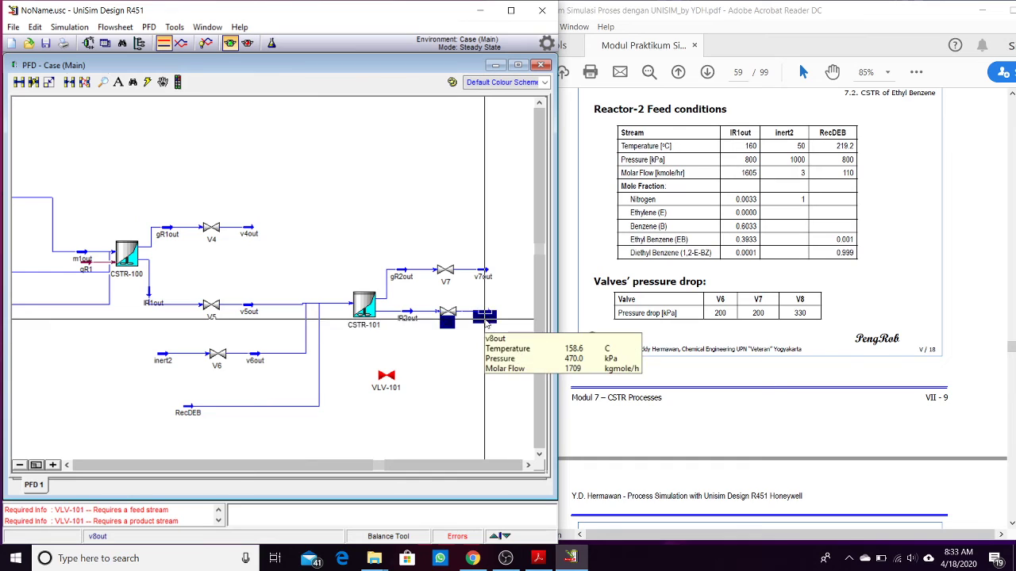
key("Down")
key("Down")
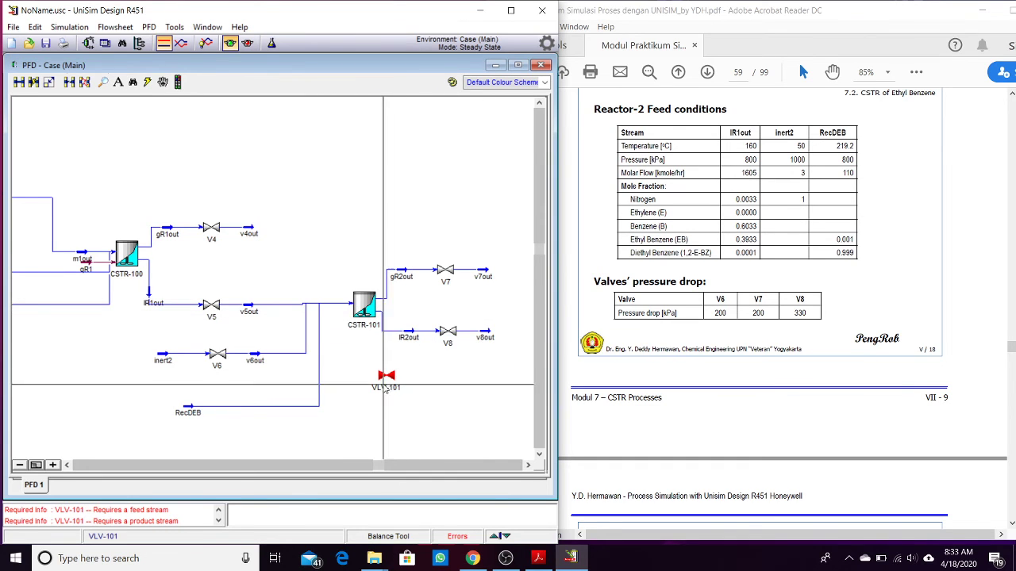
left_click(384, 385)
key("Delete")
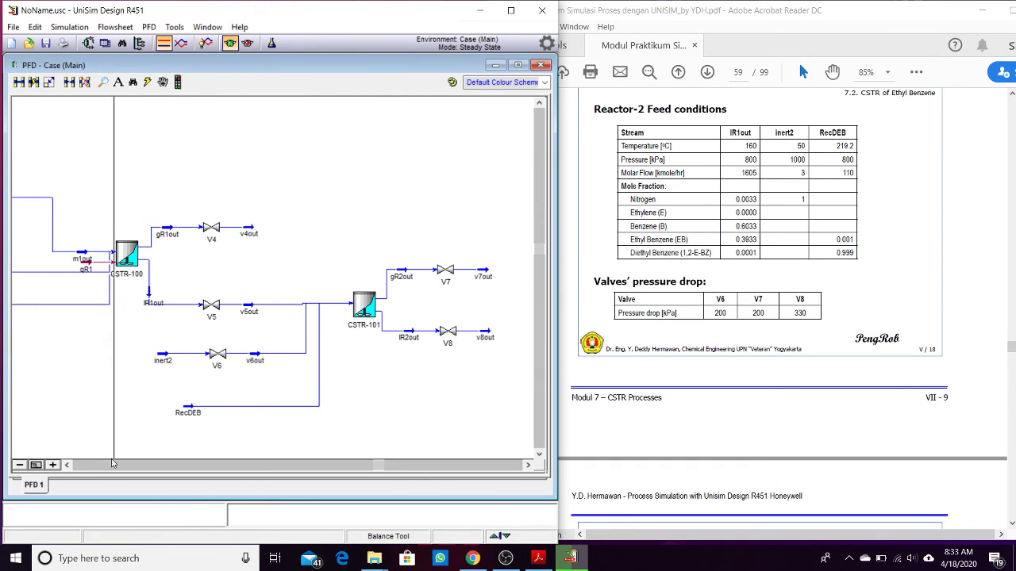
Rotate the lR1out stream icon by 90 and mirror it about Y so it points horizontally towards V5.
left_click(36, 465)
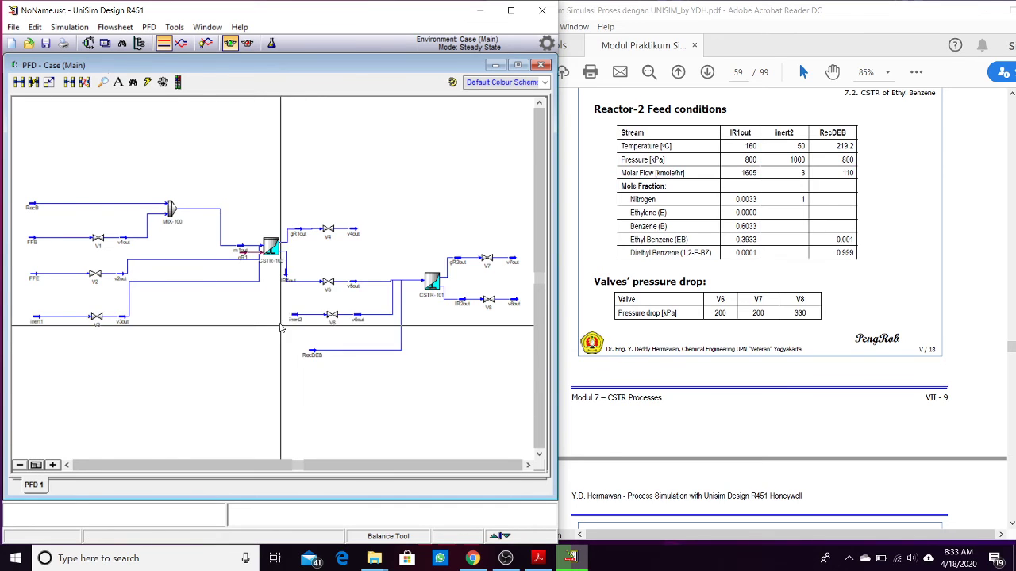
right_click(289, 282)
mouse_move(322, 456)
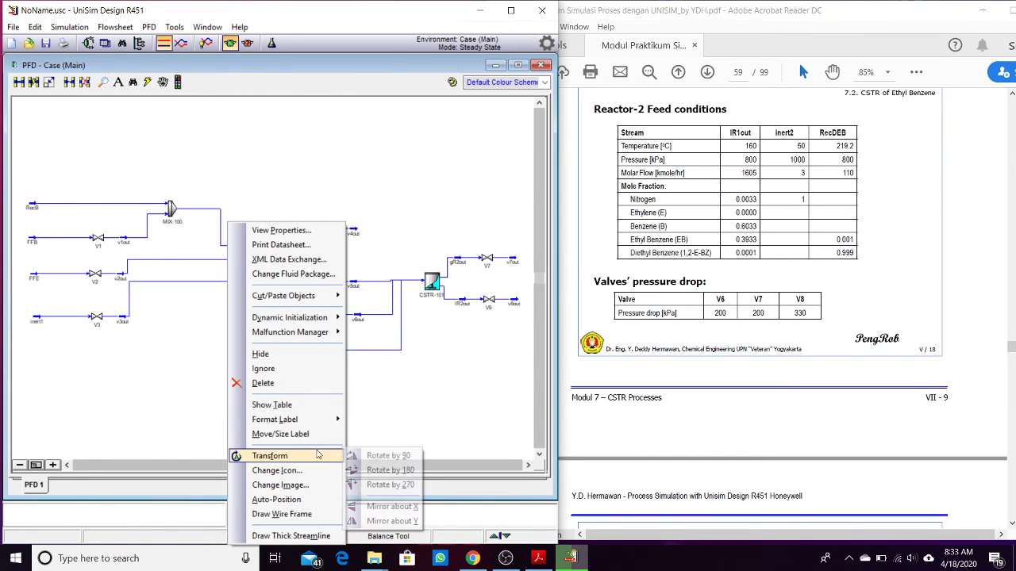
left_click(373, 455)
right_click(292, 282)
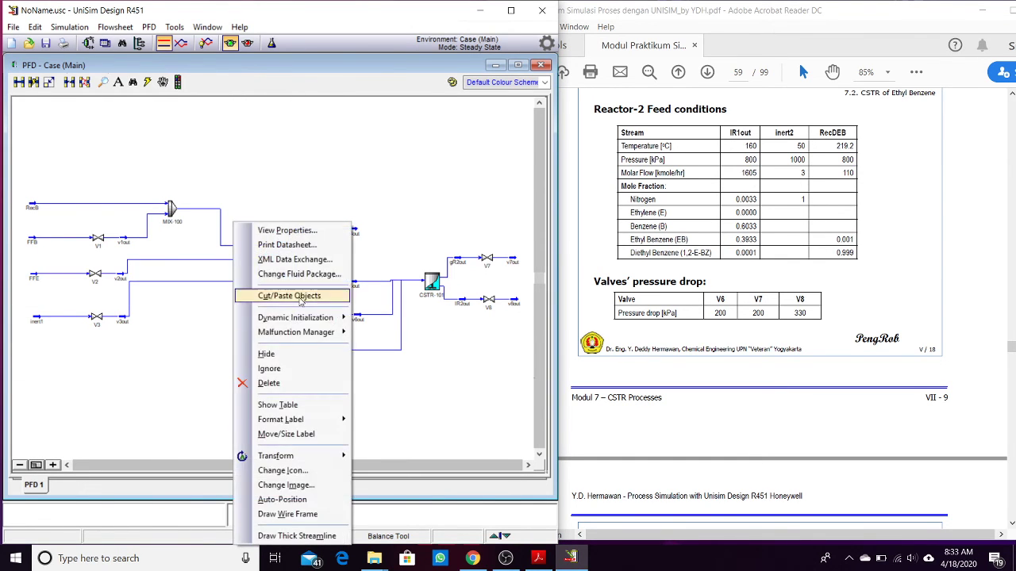
mouse_move(329, 455)
left_click(389, 520)
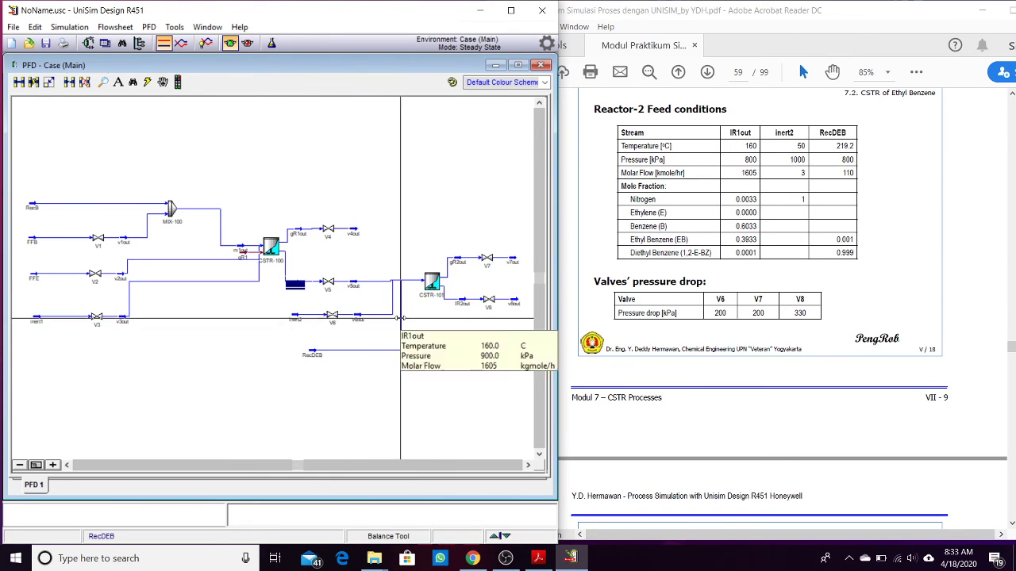
Move the qR1 energy stream down, clear of m1out and the CSTR-100 feed lines.
double_click(245, 264)
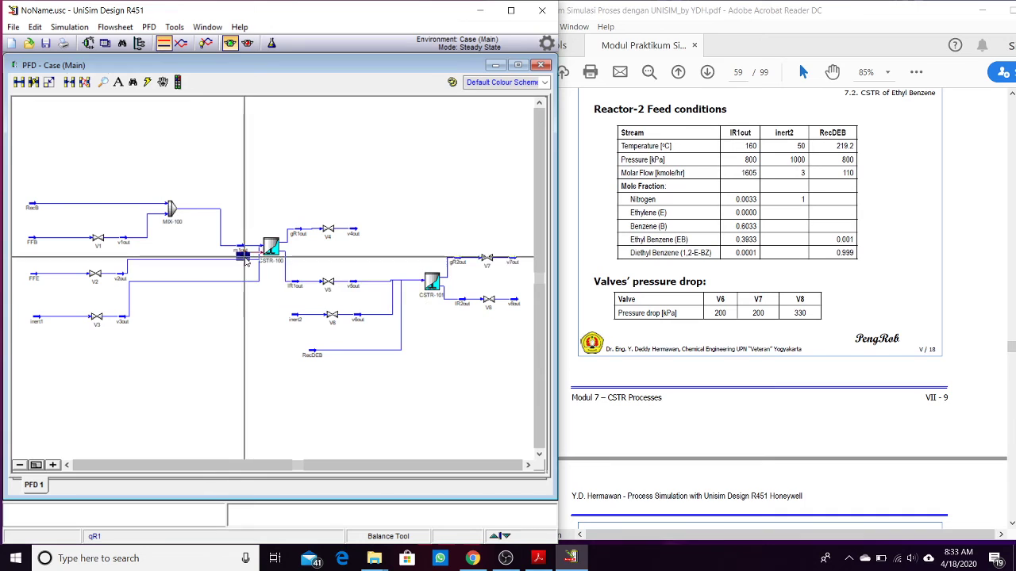
left_click(274, 181)
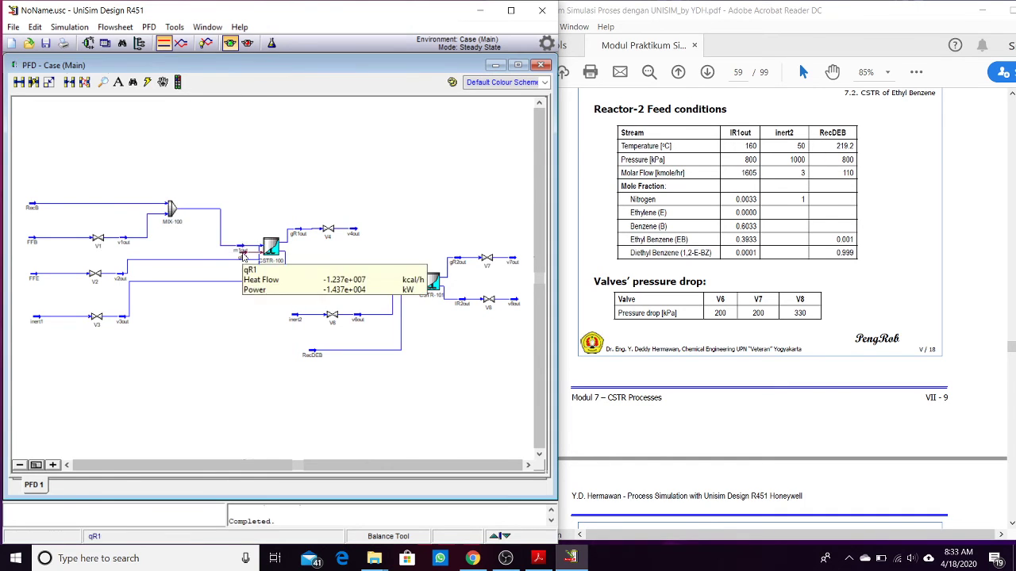
left_click_drag(242, 246, 242, 304)
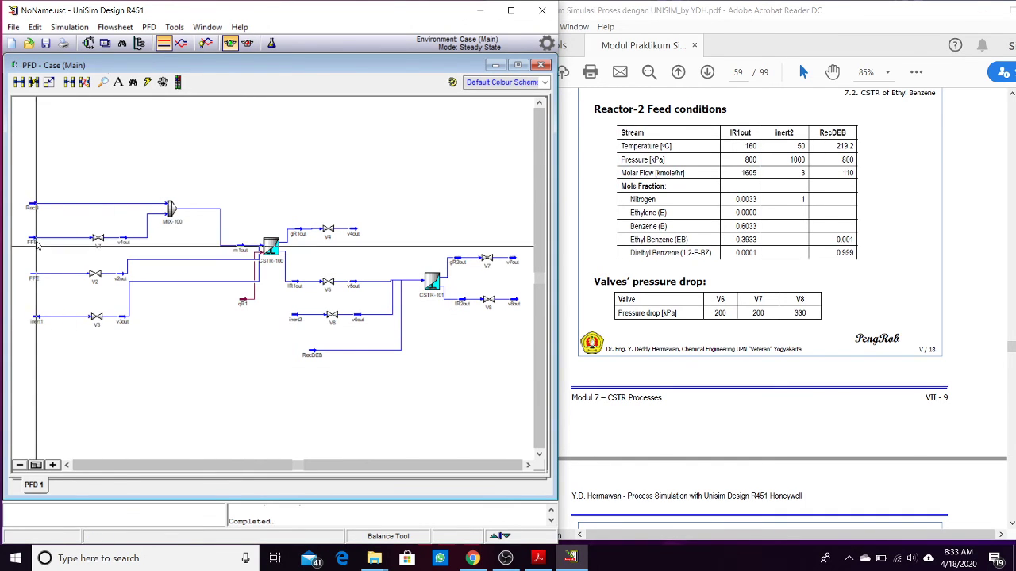
Set the label font size of all flowsheet objects to 16 and fit the whole diagram in view.
left_click_drag(26, 174, 512, 406)
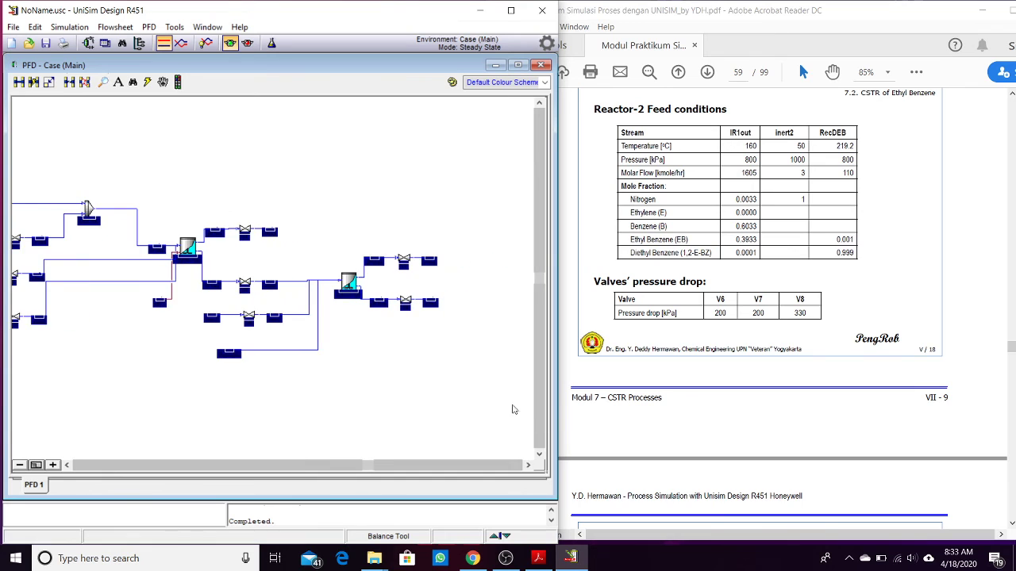
right_click(277, 320)
mouse_move(322, 202)
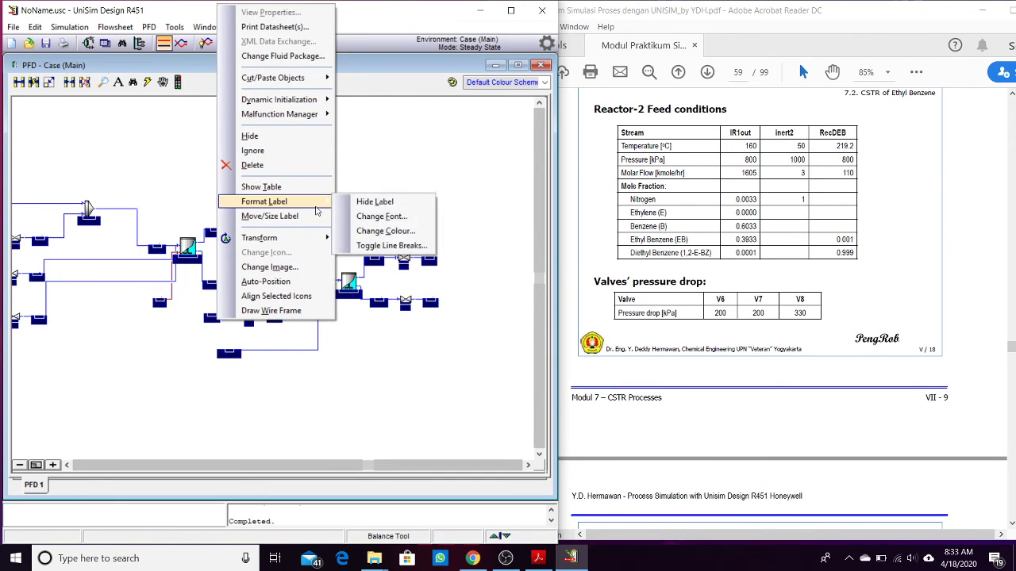
left_click(375, 215)
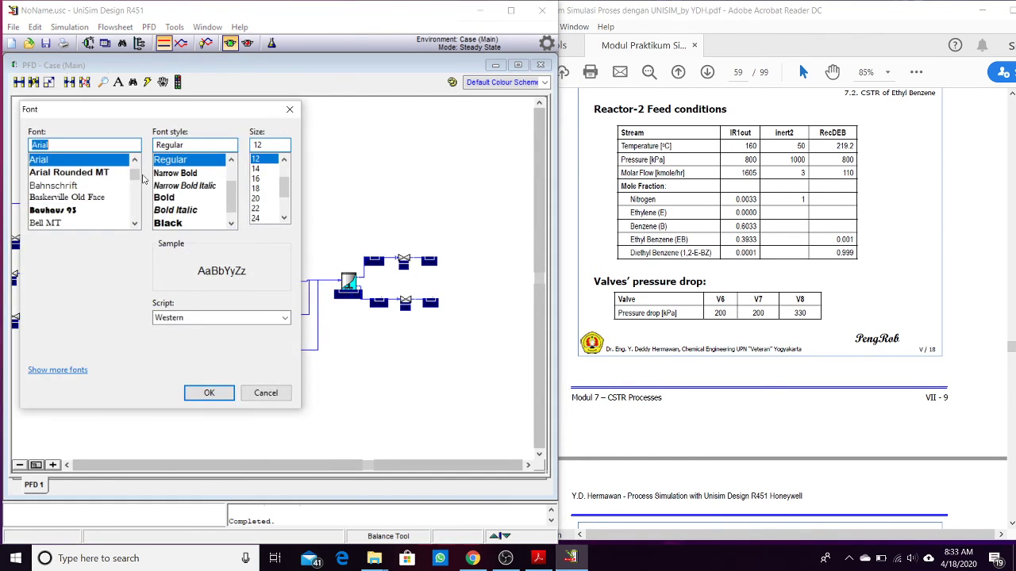
left_click(255, 179)
left_click(208, 393)
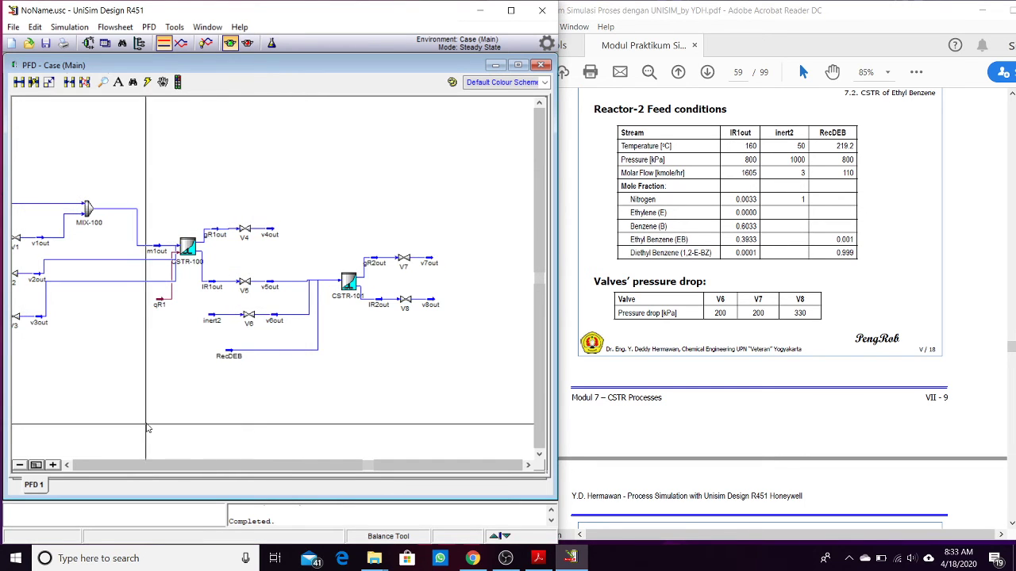
left_click(36, 465)
Compare the flowsheet with Fig. 7.10 and the CSTR-101 reaction results with Fig. 7.11 in the PDF.
scroll(722, 377, "down", 5)
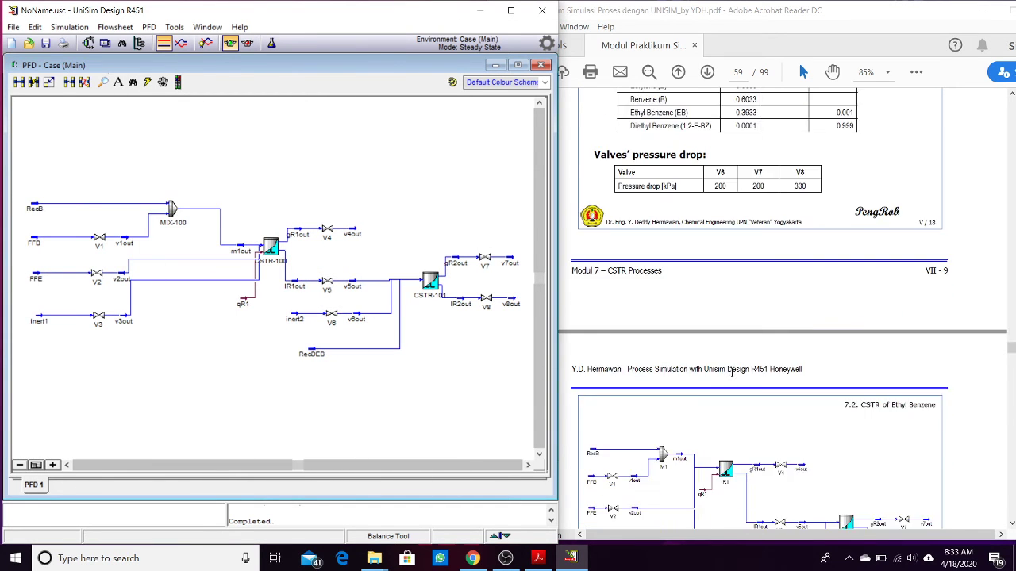
scroll(722, 374, "down", 4)
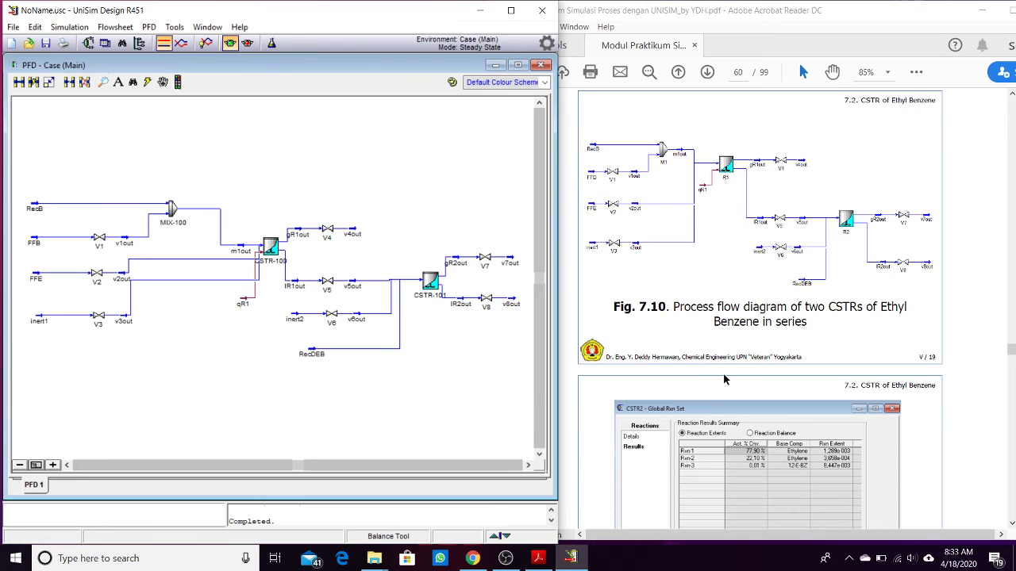
scroll(724, 380, "down", 3)
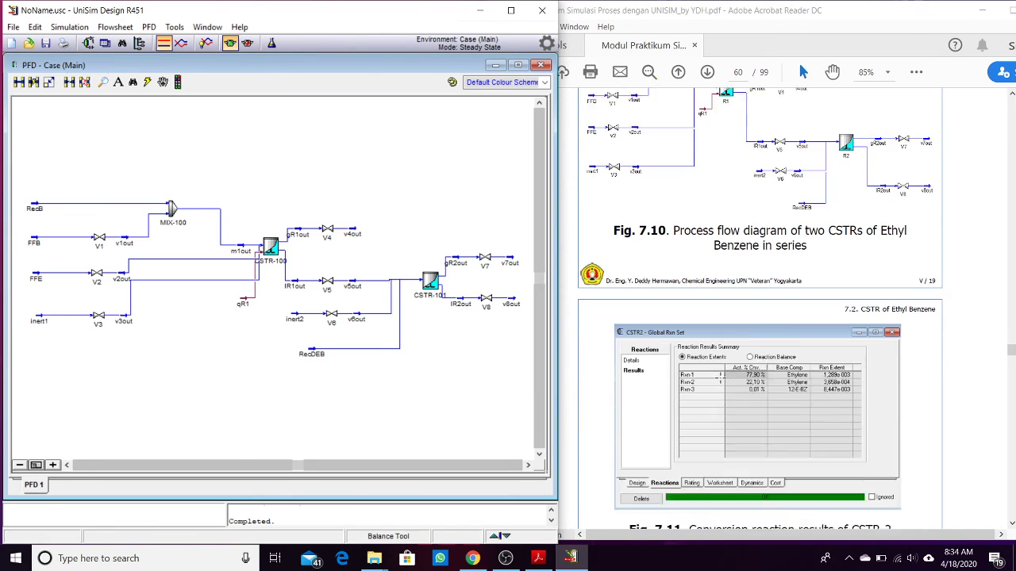
double_click(429, 281)
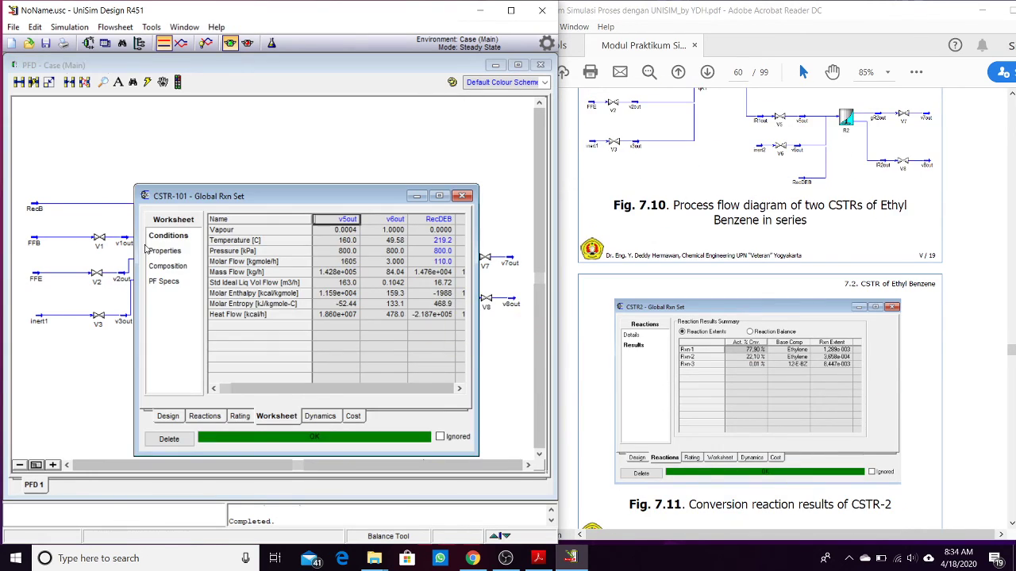
left_click(212, 415)
left_click(163, 250)
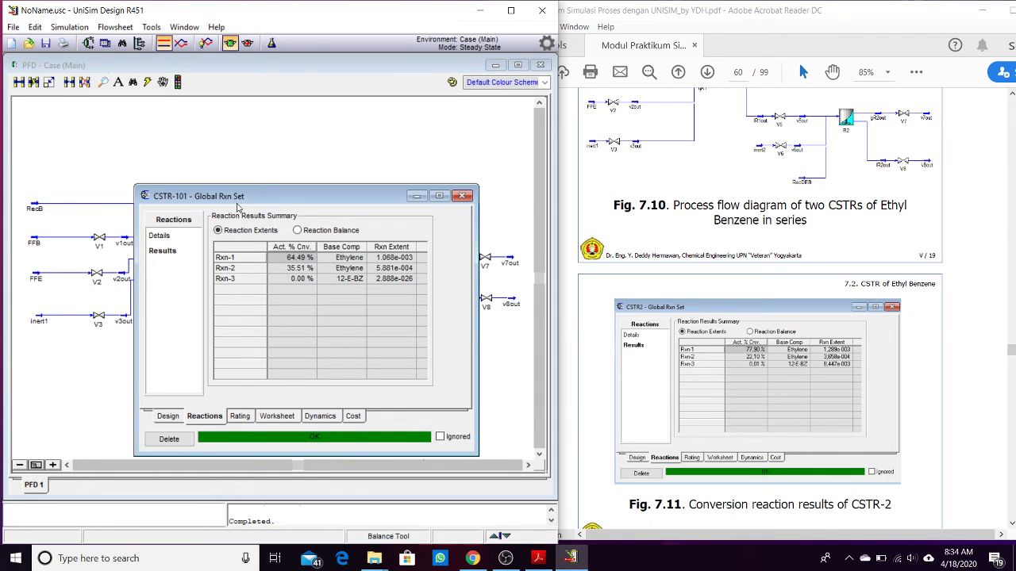
Check the basis settings of Rxn-1 in the CSTR-101 reaction details.
left_click(167, 236)
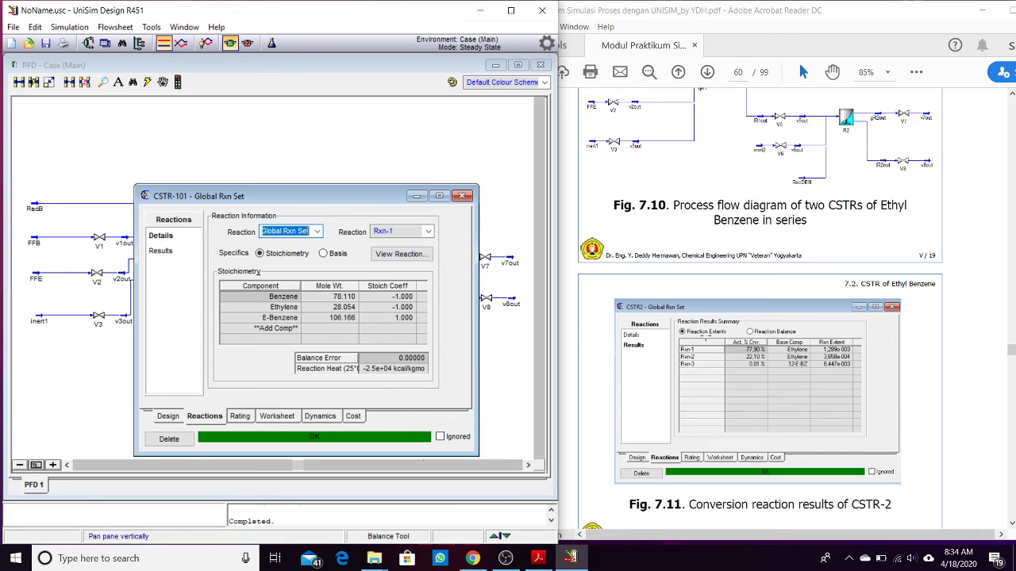
left_click(401, 254)
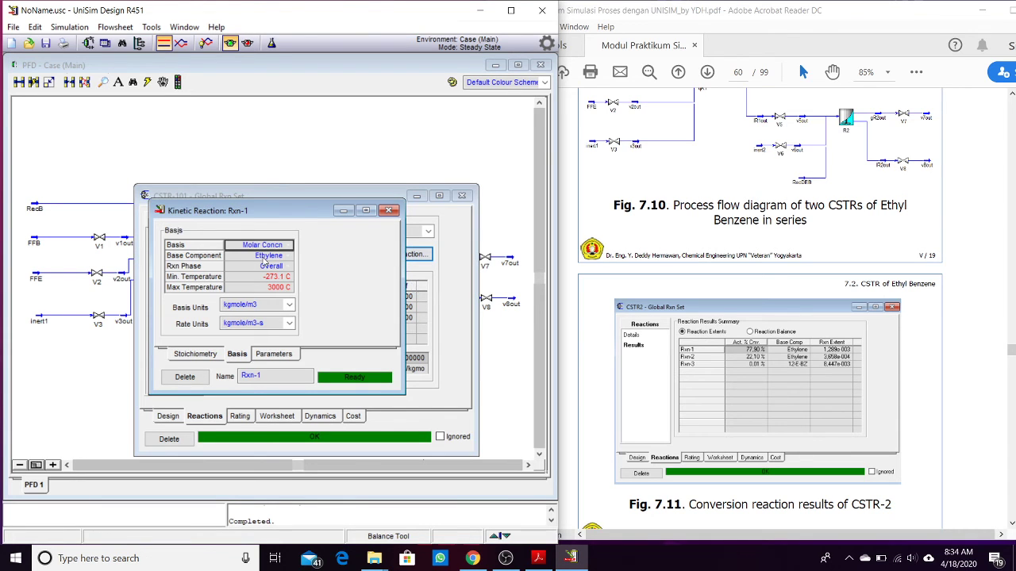
left_click(390, 211)
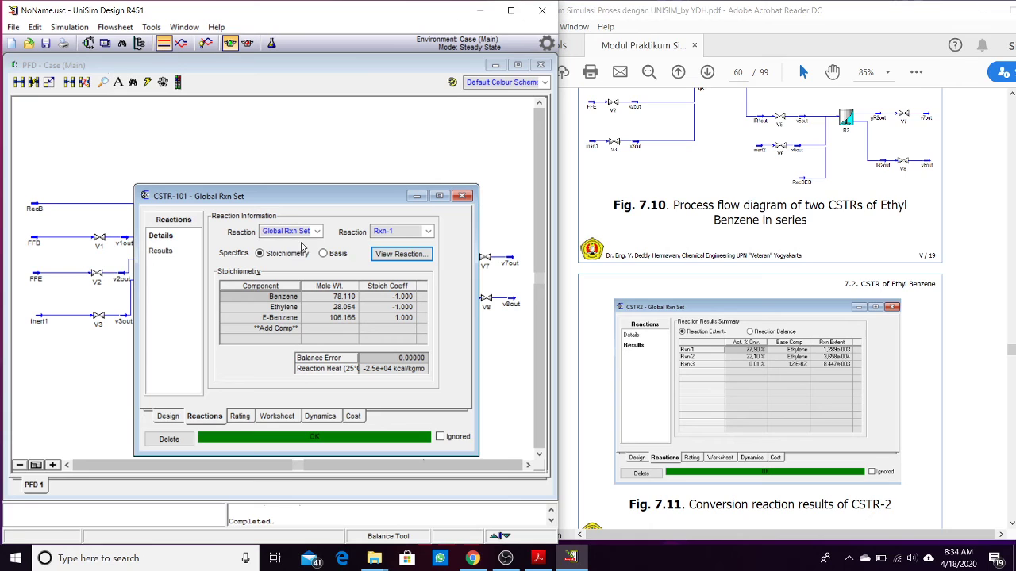
Try Benzene as the base component of Rxn-3 and check the CSTR-101 reaction results.
left_click(396, 231)
left_click(385, 257)
left_click(397, 254)
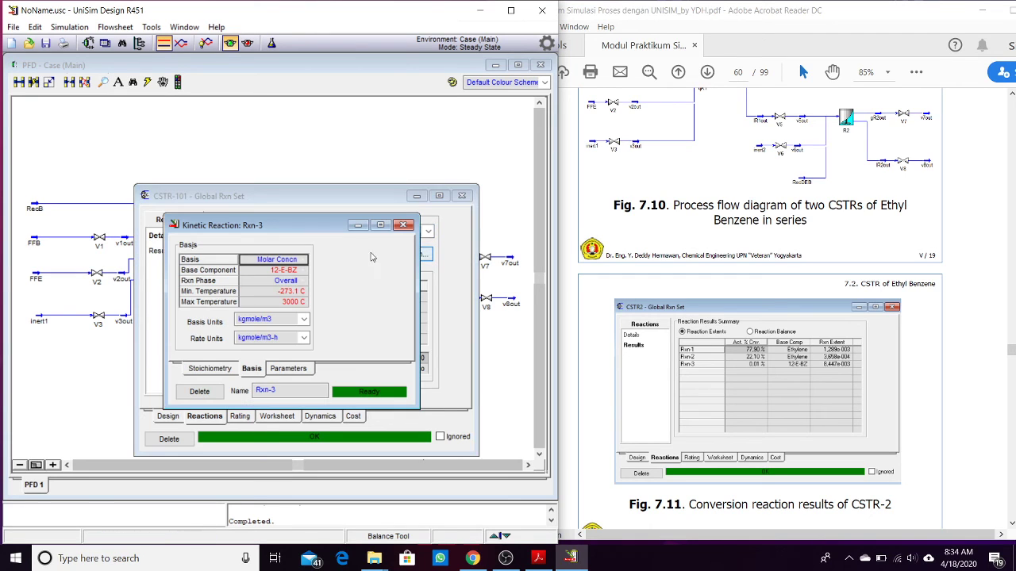
left_click(302, 270)
left_click(278, 289)
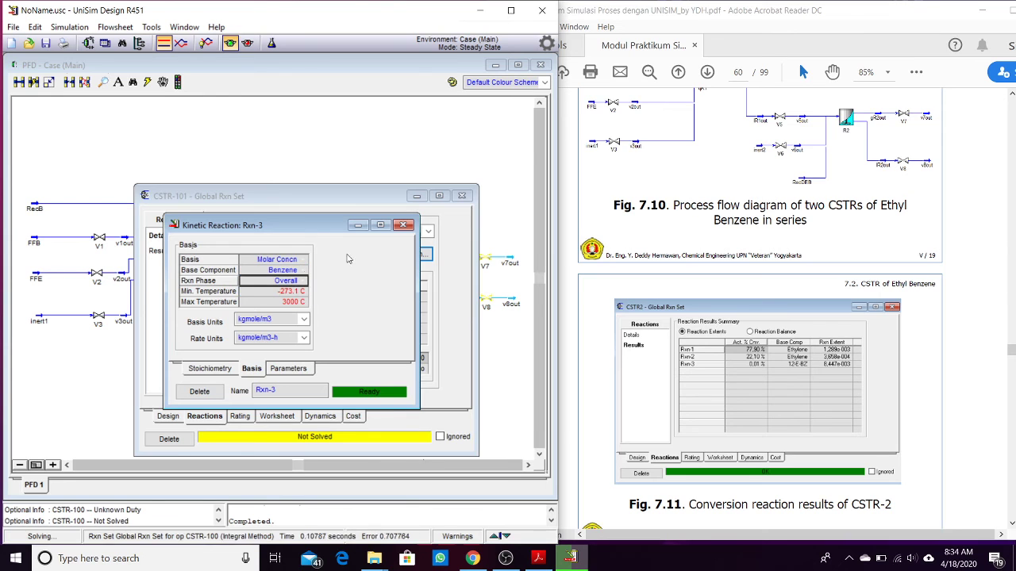
left_click(403, 226)
left_click(183, 252)
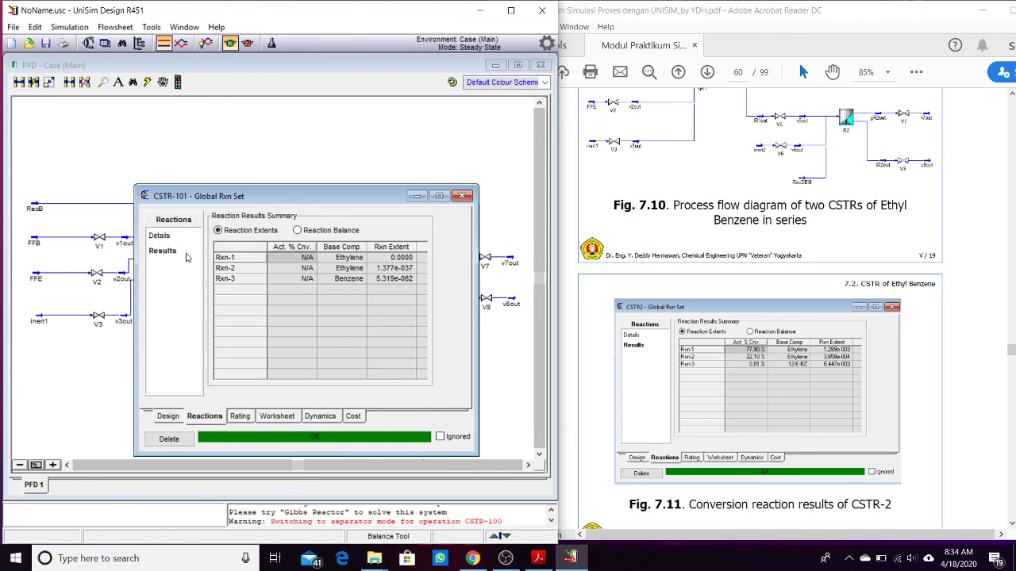
Set the base component of Rxn-3 to 12-E-BZ and its reaction phase to VapourPhase, and review the CSTR-101 results.
left_click(158, 236)
left_click(401, 254)
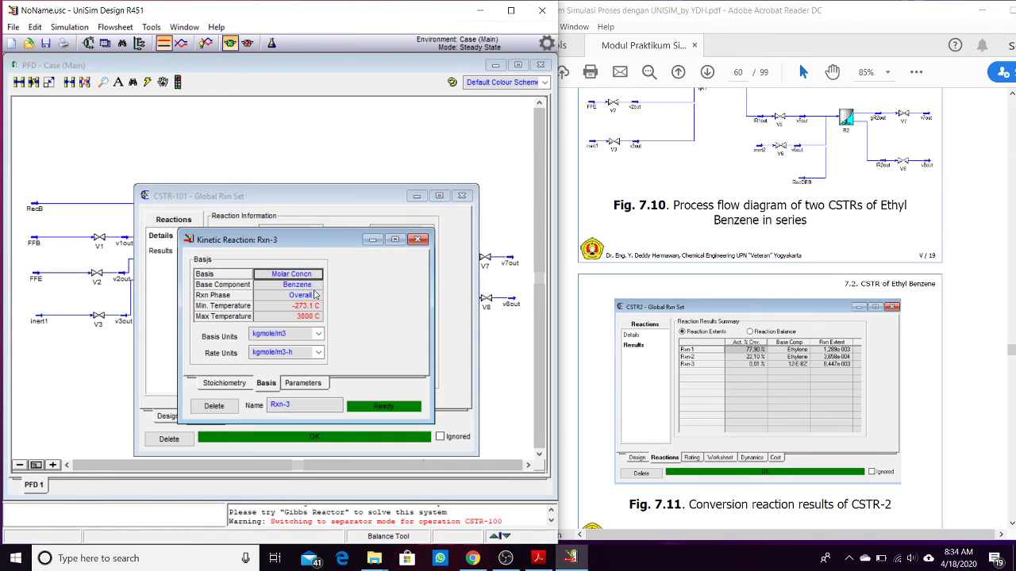
left_click(315, 284)
left_click(298, 296)
left_click(318, 295)
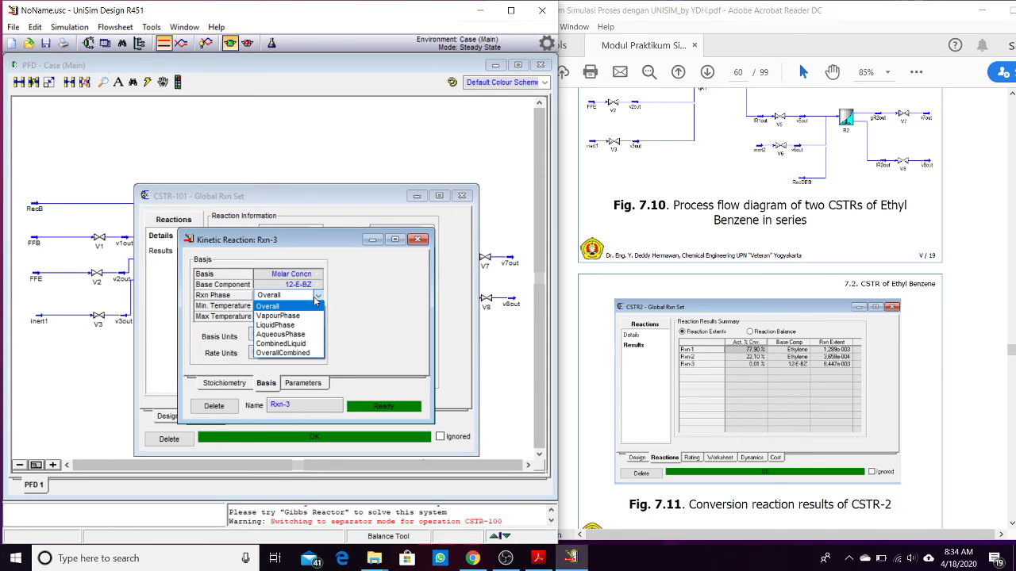
left_click(301, 316)
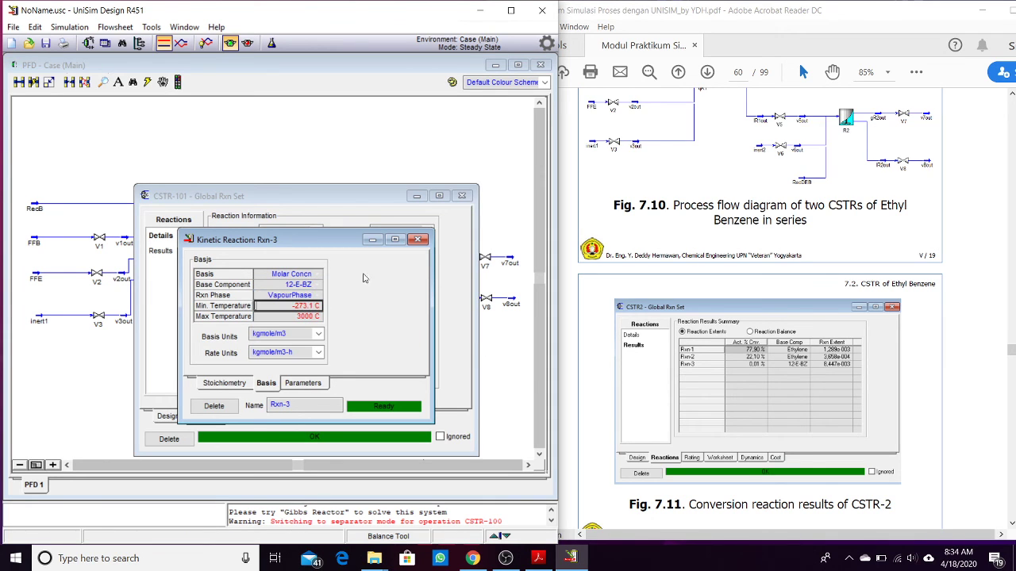
left_click(418, 240)
left_click(175, 254)
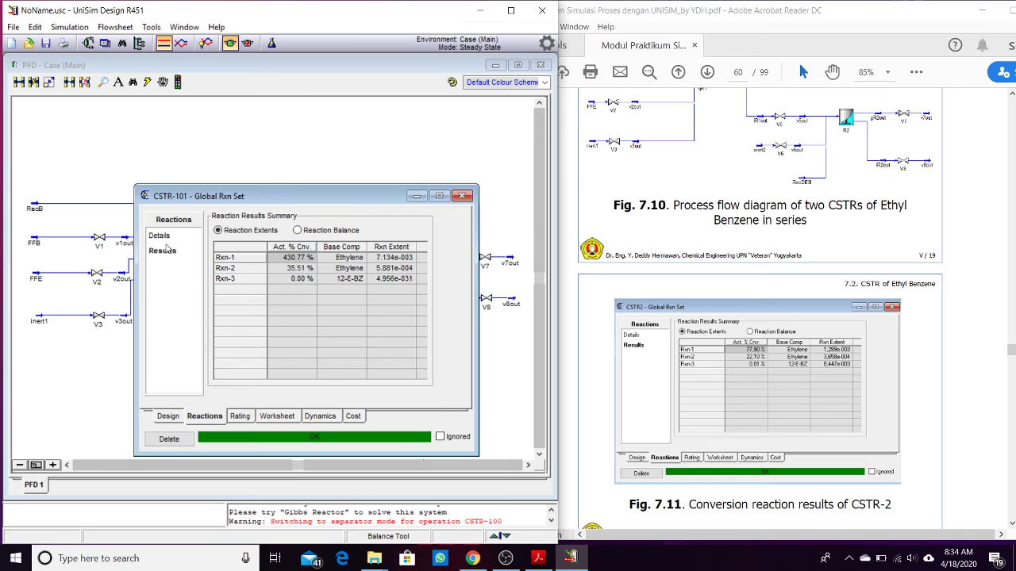
Try LiquidPhase as the reaction phase of Rxn-3 and check the CSTR-101 reaction results.
left_click(159, 236)
left_click(402, 254)
left_click(329, 311)
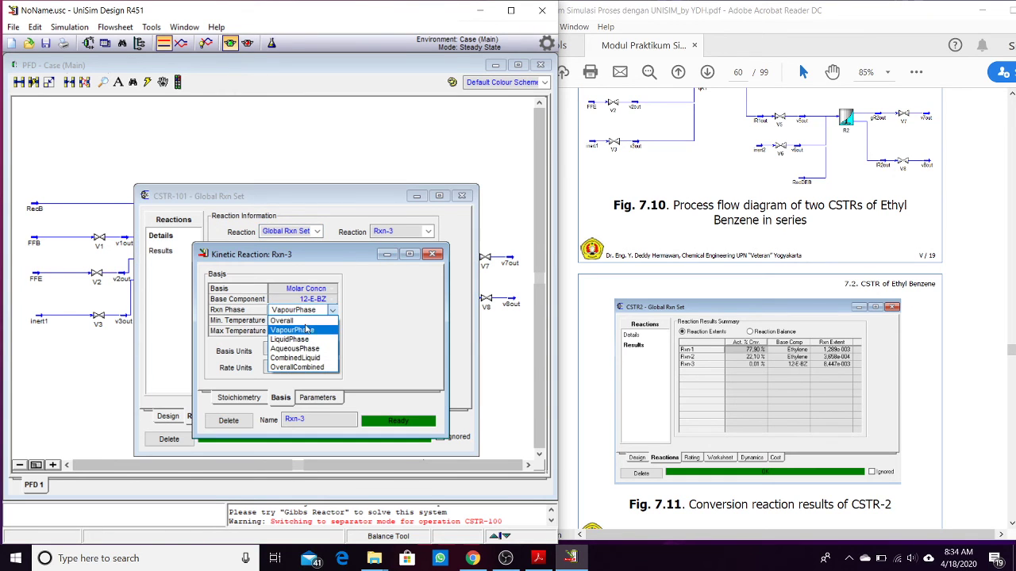
left_click(292, 340)
left_click(432, 254)
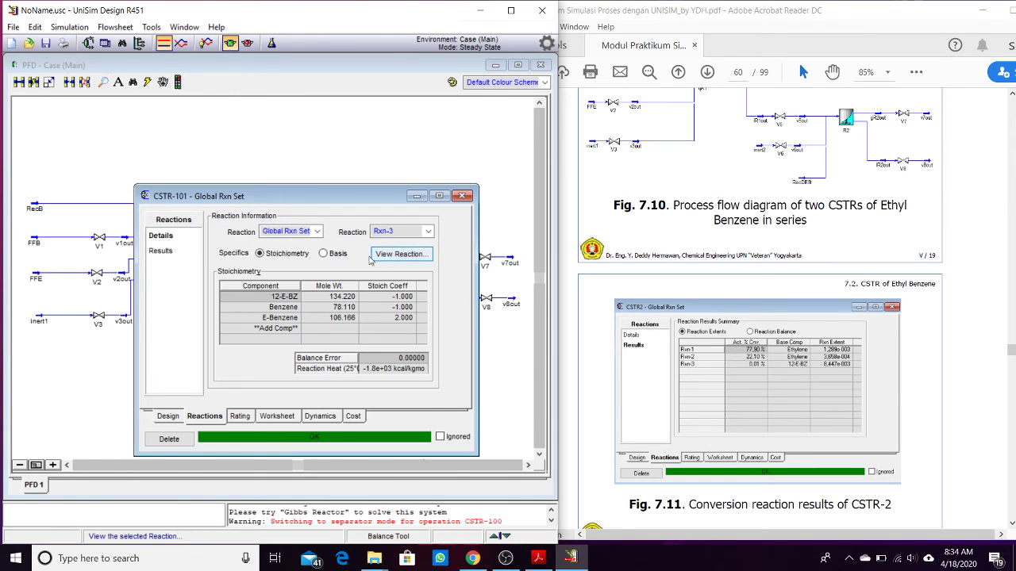
left_click(163, 250)
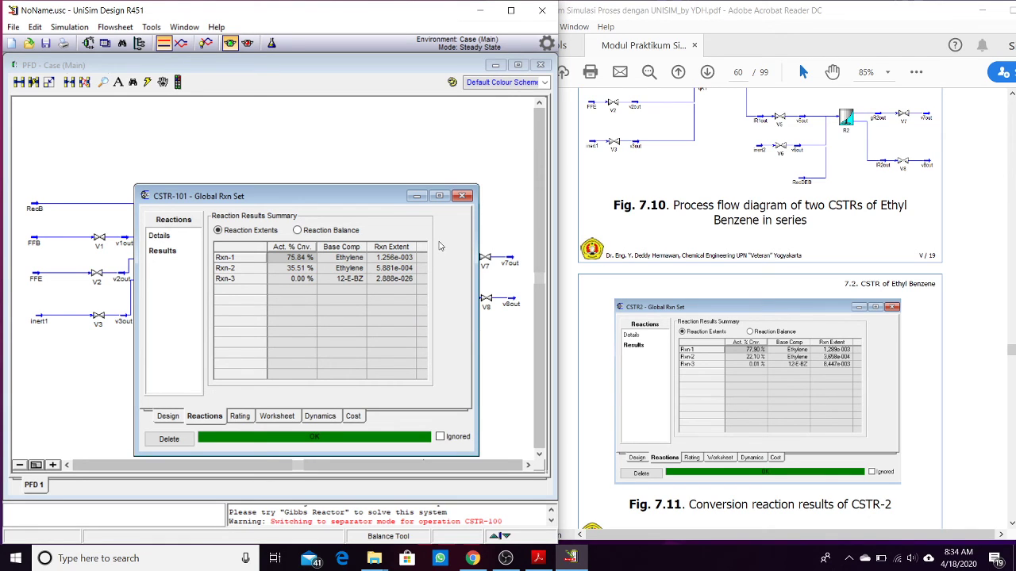
Set the reaction phase of Rxn-3 to Overall and close the CSTR-101 reactor window.
left_click(159, 236)
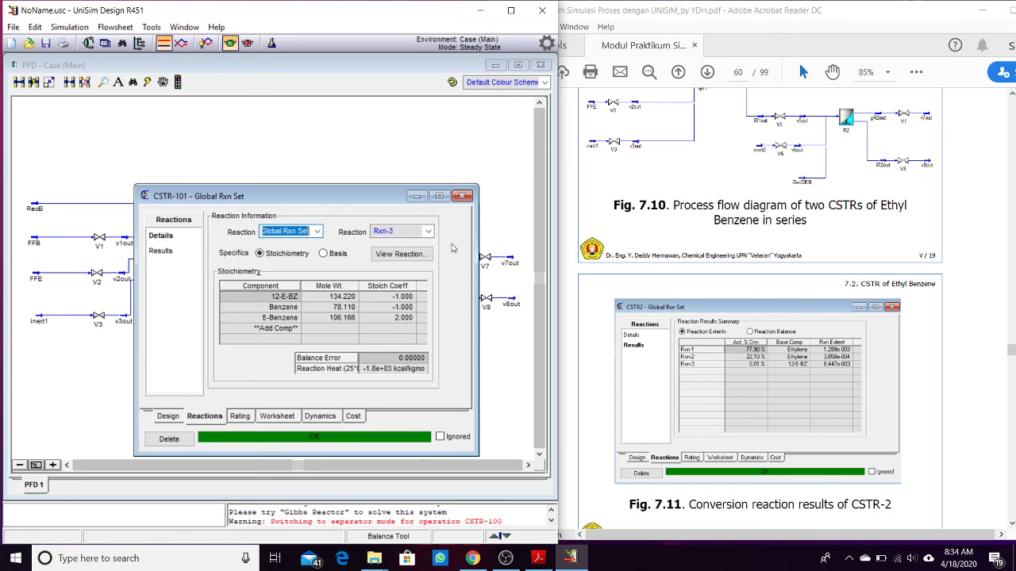
left_click(398, 254)
left_click(344, 328)
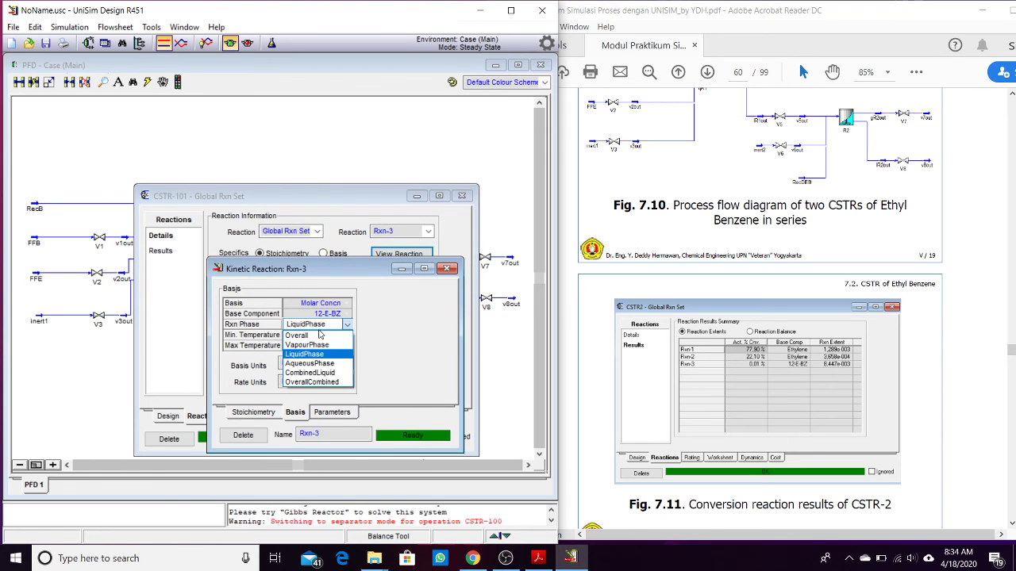
left_click(322, 335)
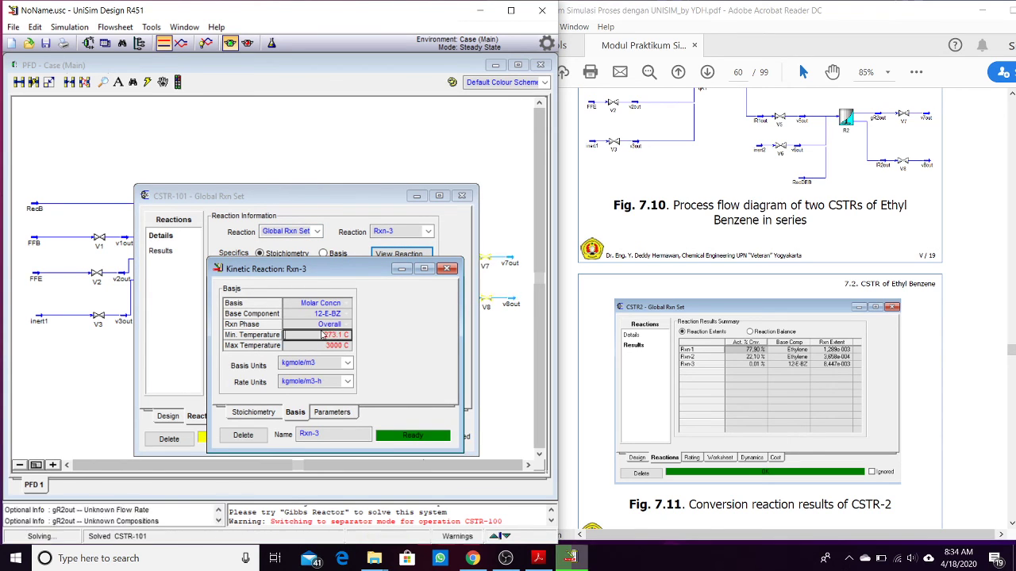
left_click(448, 269)
left_click(460, 198)
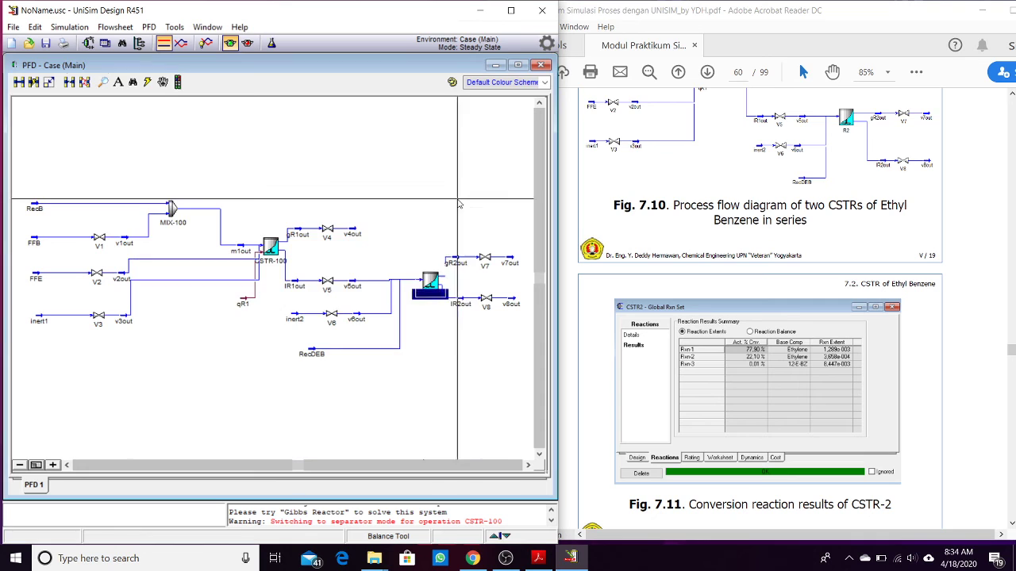
Compare the conditions and compositions of inert2 and RecDEB with the Reactor-2 feed conditions table in the PDF.
scroll(676, 320, "up", 3)
scroll(675, 320, "up", 5)
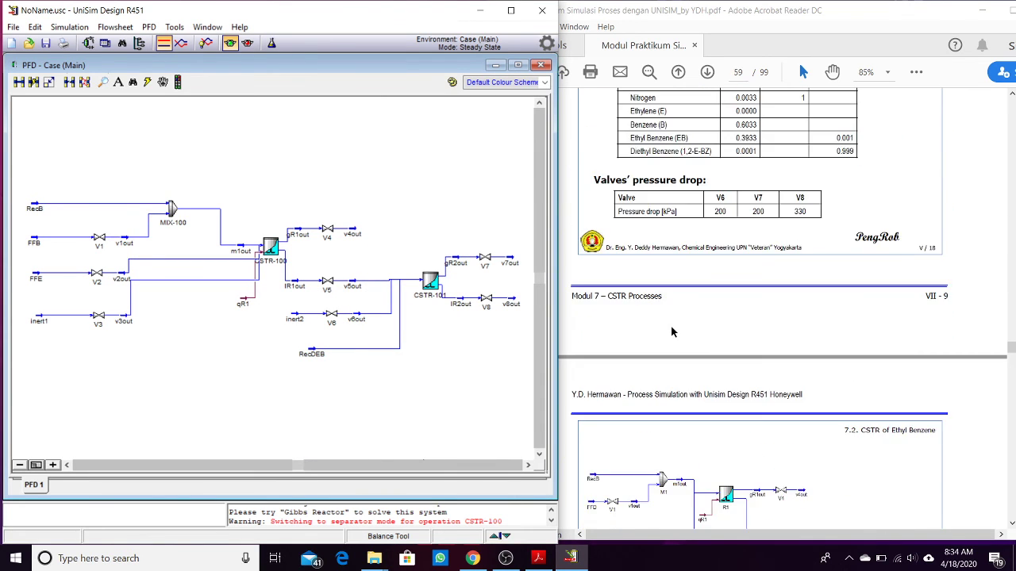
double_click(296, 316)
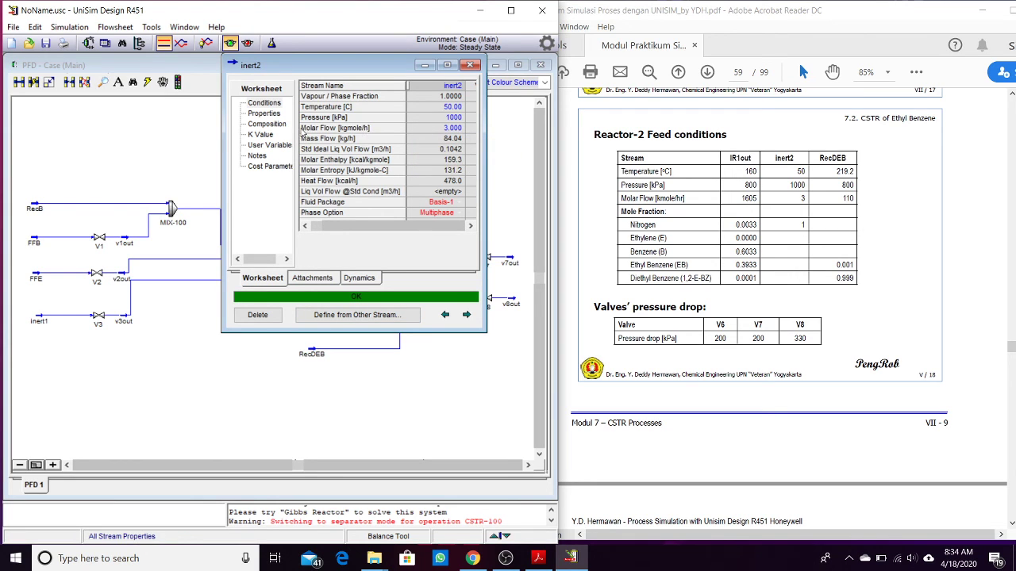
left_click(267, 123)
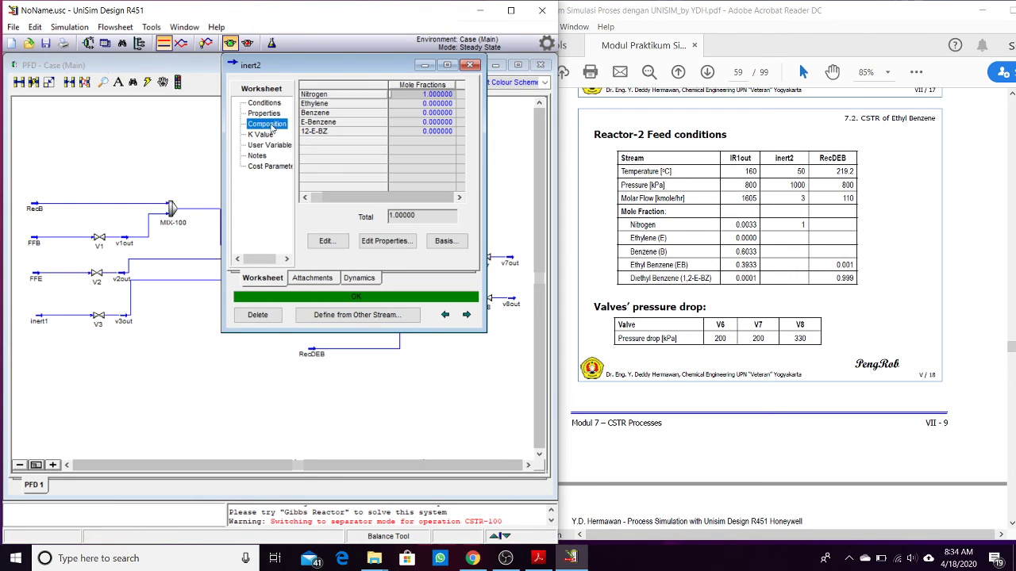
left_click(470, 64)
double_click(312, 350)
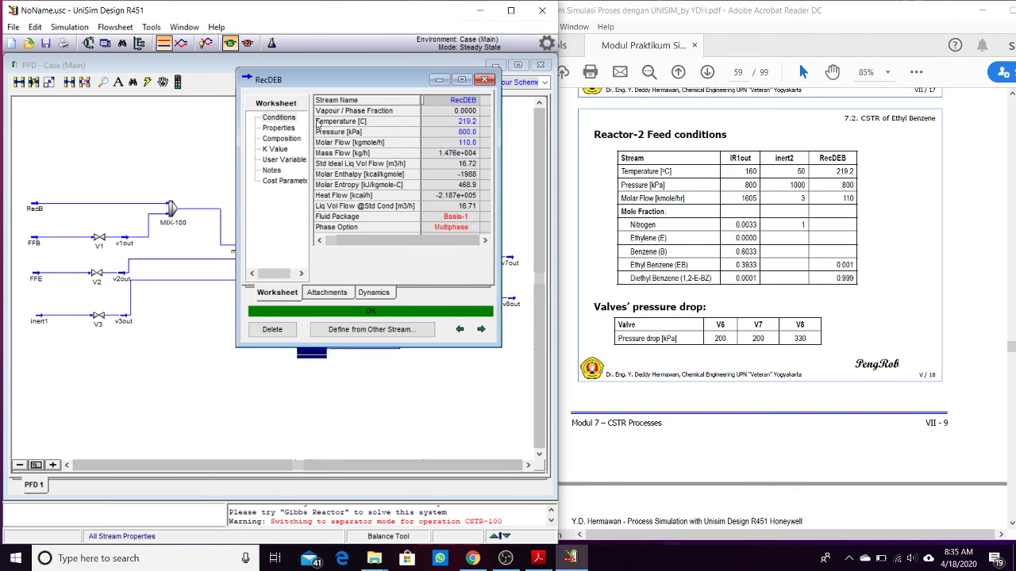
left_click(282, 138)
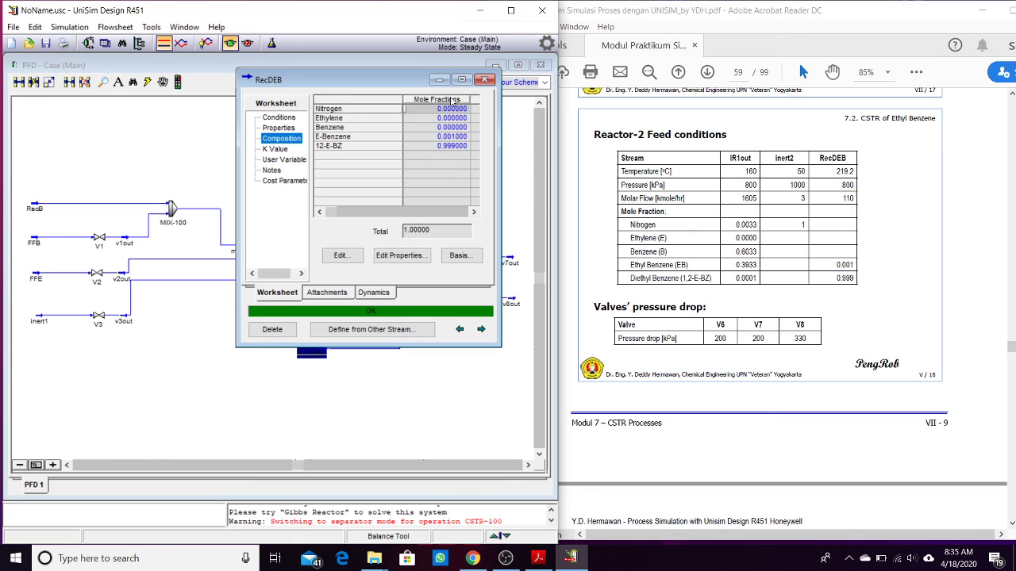
left_click(484, 80)
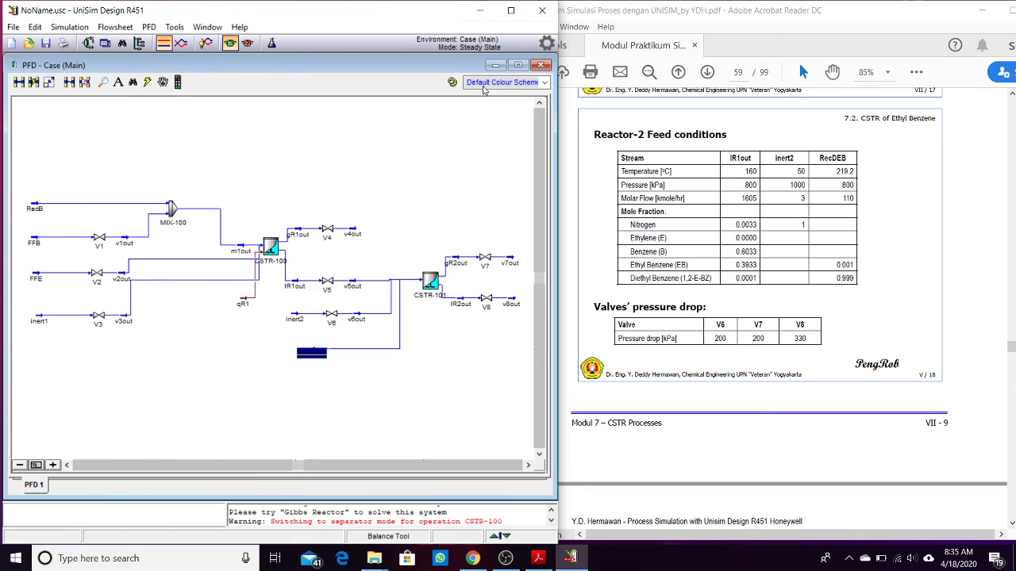
Compare the conditions of v5out and IR1out and the composition of v5out with the IR1out column of the PDF table.
double_click(350, 287)
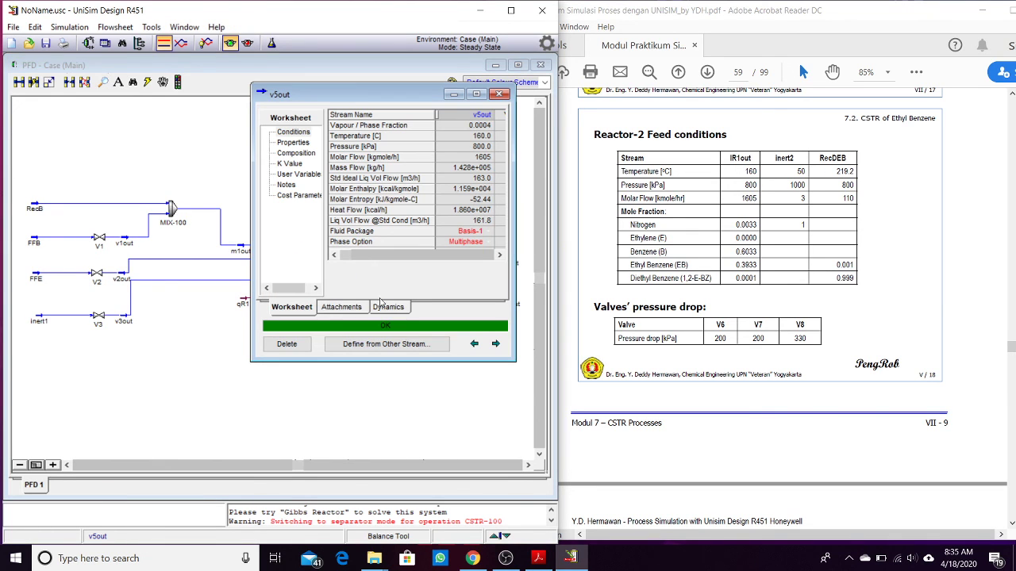
left_click(499, 94)
double_click(294, 293)
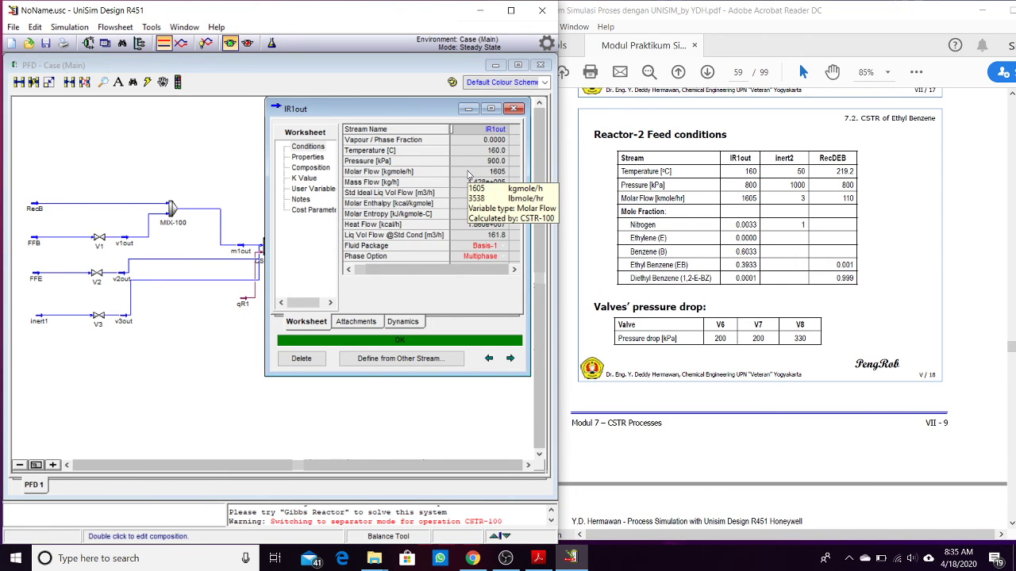
left_click(514, 108)
double_click(350, 292)
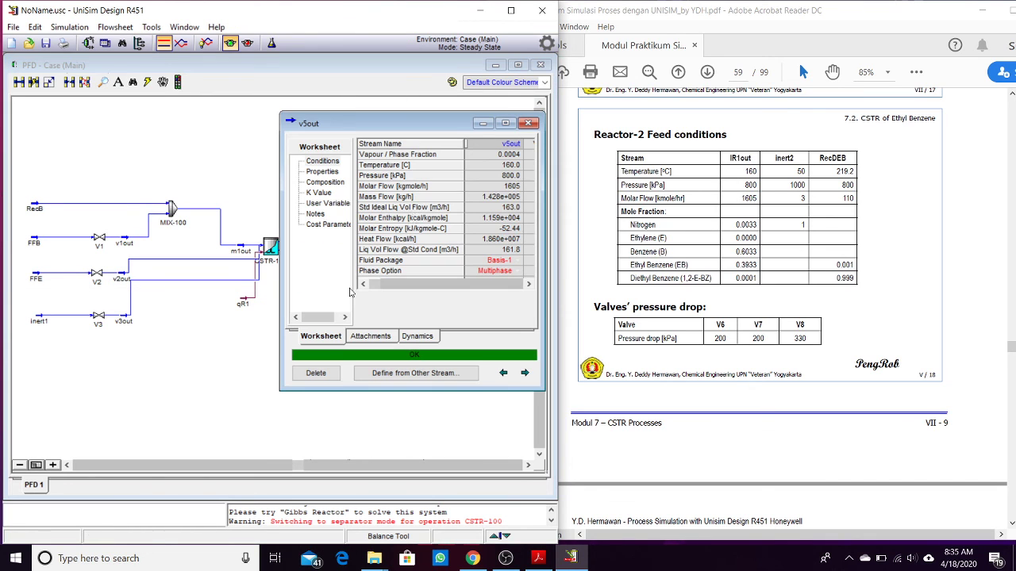
mouse_move(490, 203)
left_click(321, 183)
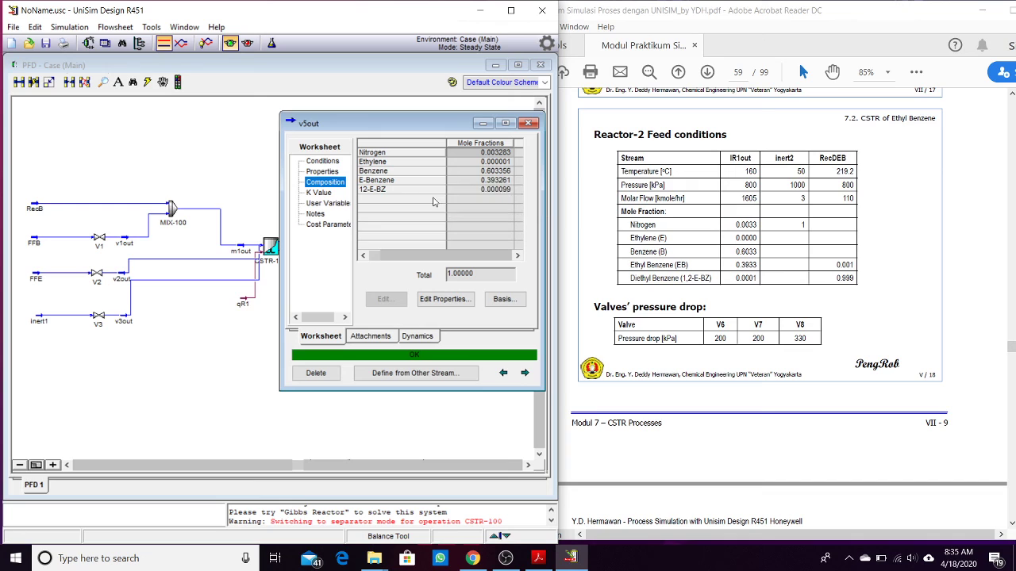
mouse_move(471, 187)
left_click_drag(446, 131, 291, 133)
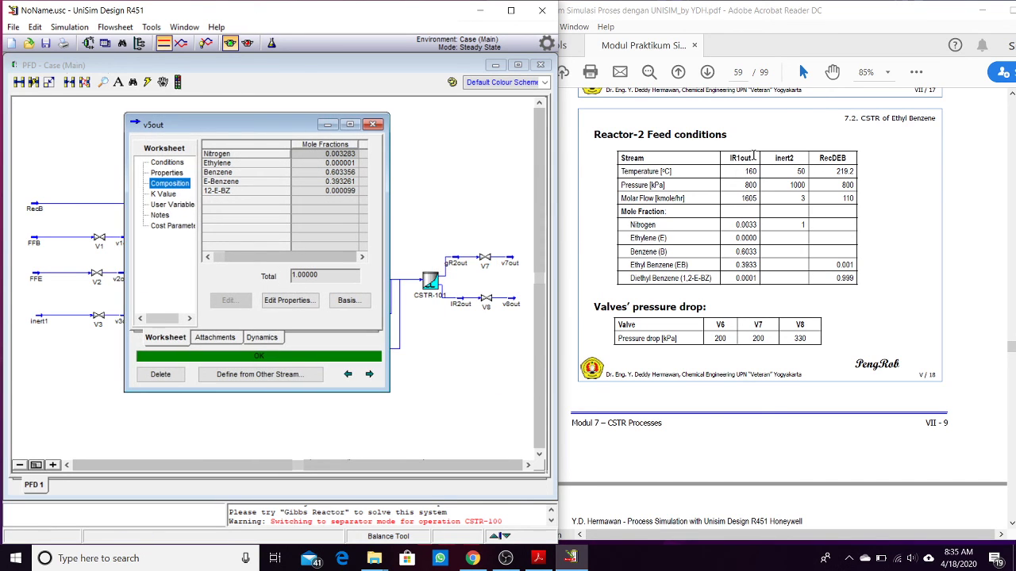
left_click(372, 124)
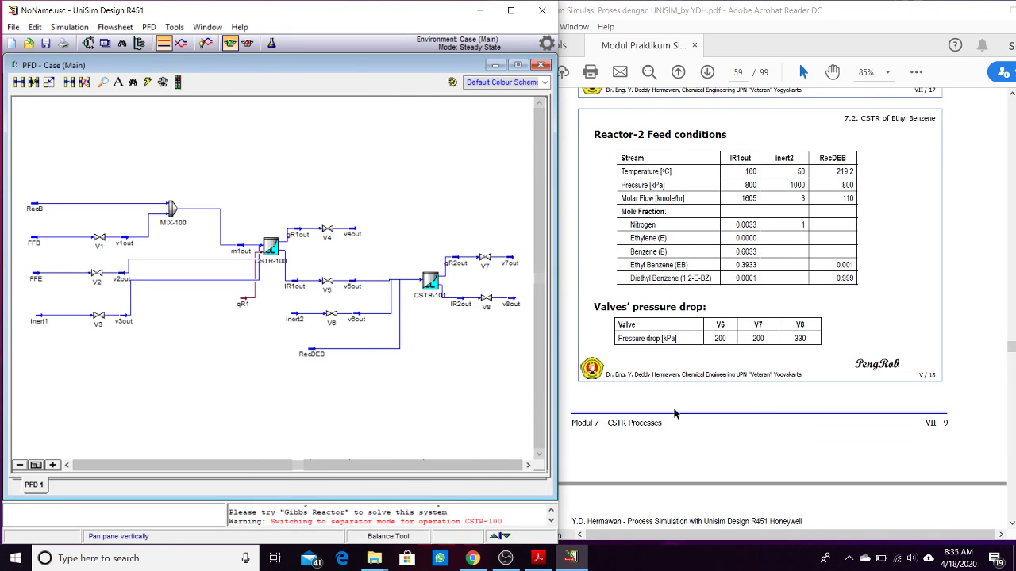
Review Fig. 7.11 in the PDF, the Rxn-3 details of CSTR-101 and the gR2out stream.
scroll(783, 415, "down", 4)
scroll(784, 415, "down", 5)
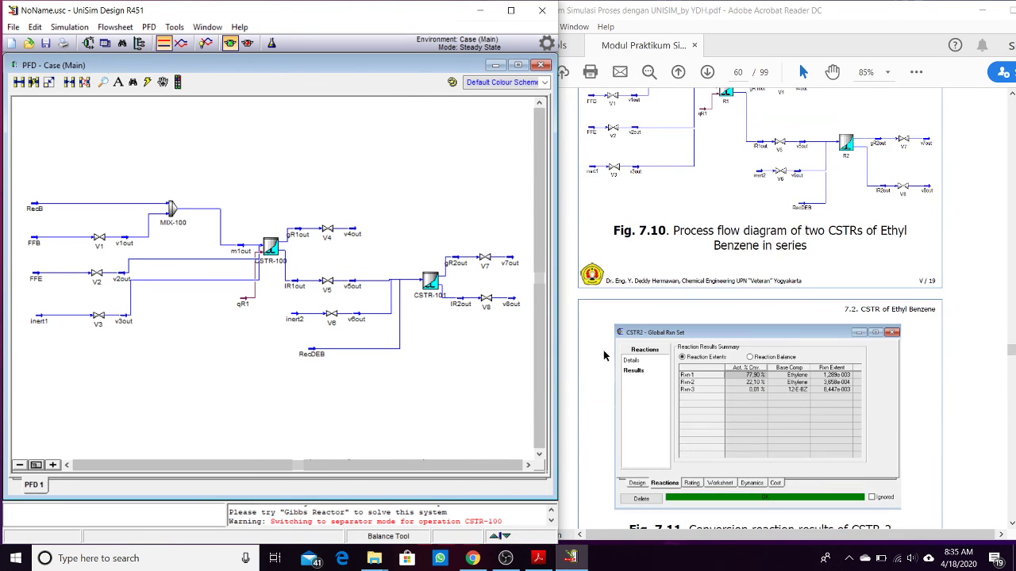
double_click(422, 295)
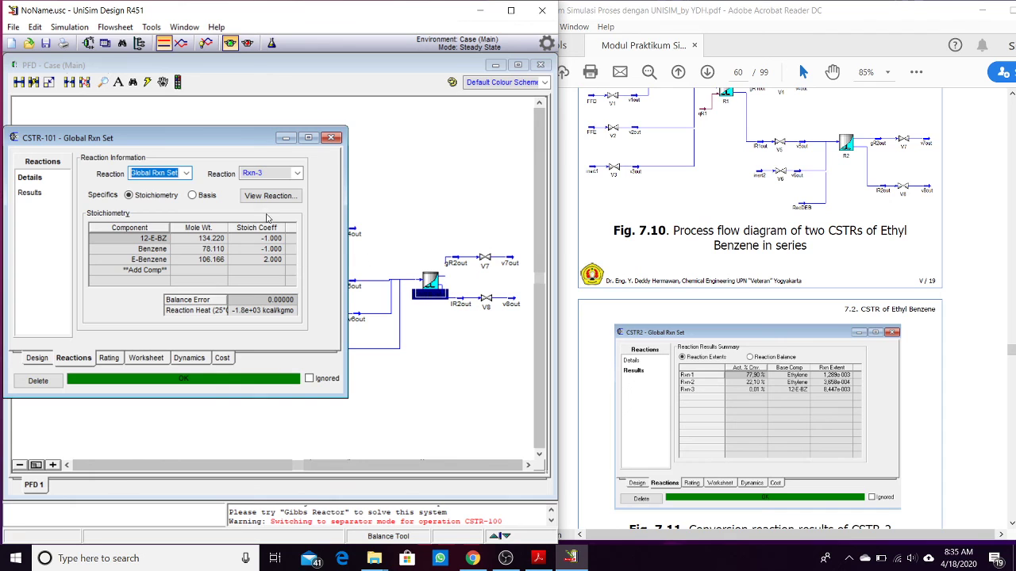
left_click(332, 139)
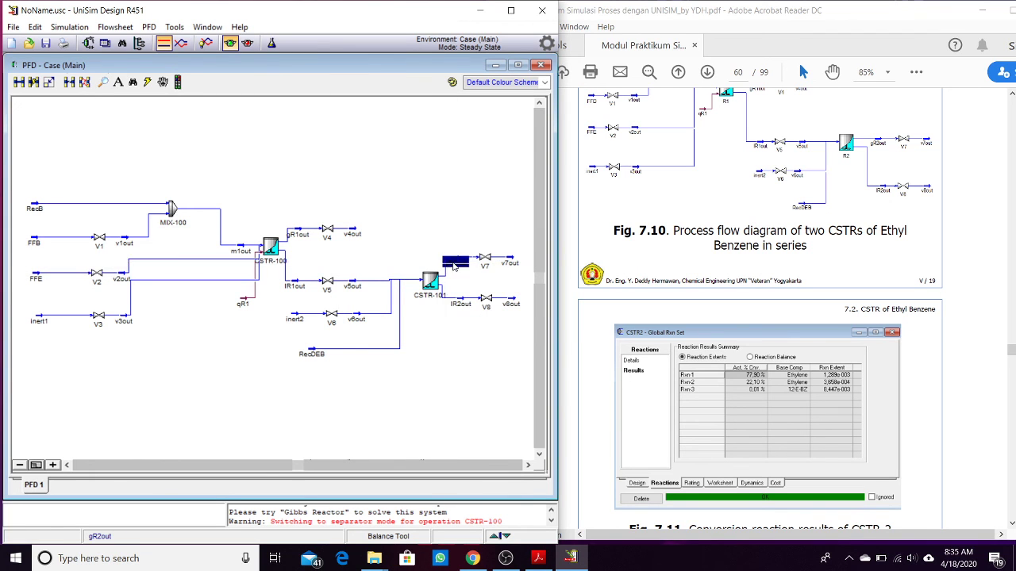
double_click(454, 263)
left_click(270, 153)
Try attaching an energy stream named qr2 to CSTR-101.
double_click(429, 282)
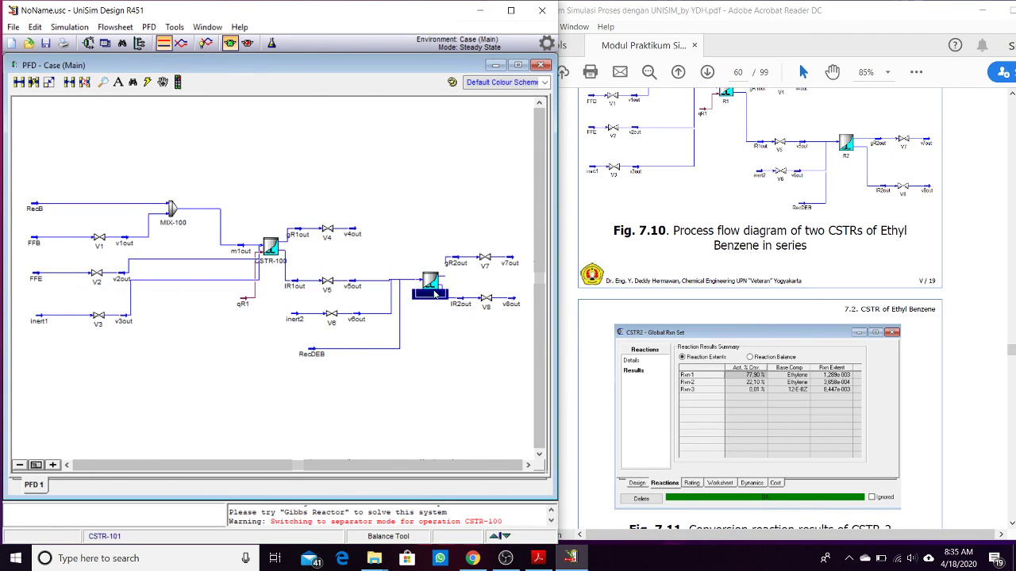
left_click(66, 387)
left_click(135, 330)
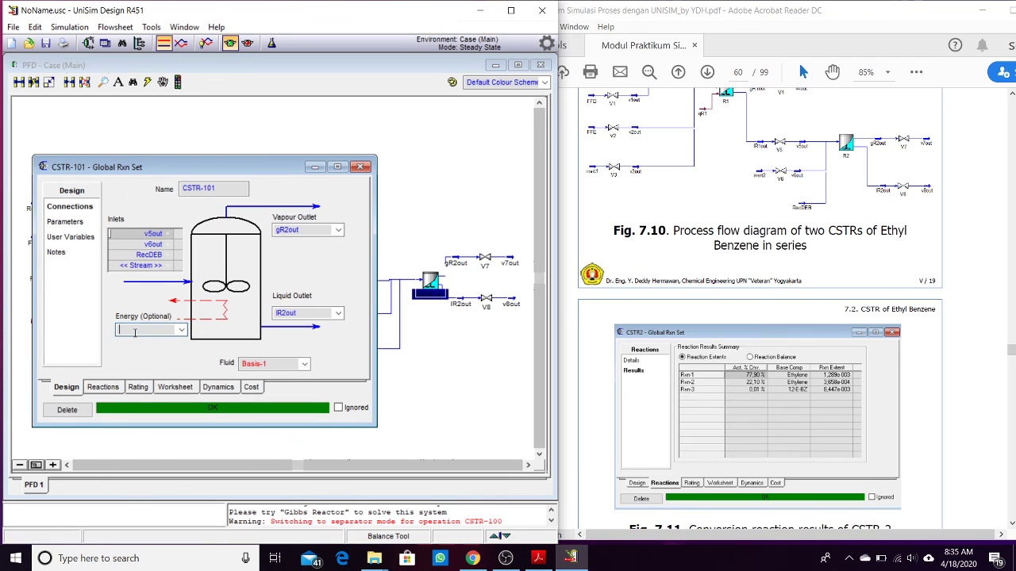
Try specifying the IR2out temperature as 165 °C in the CSTR-101 worksheet.
left_click(174, 386)
left_click_drag(316, 363, 324, 361)
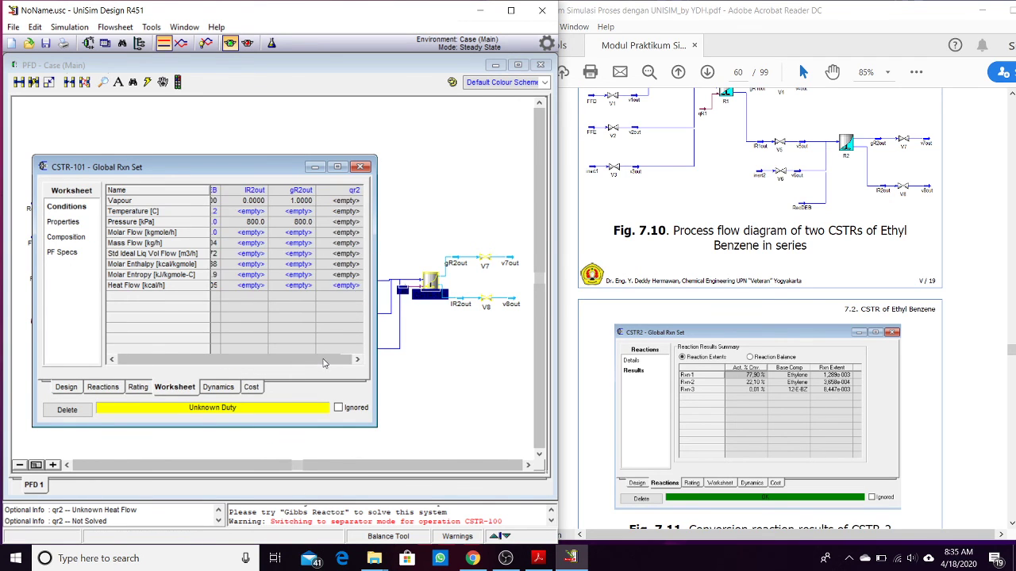
left_click(258, 213)
type("160")
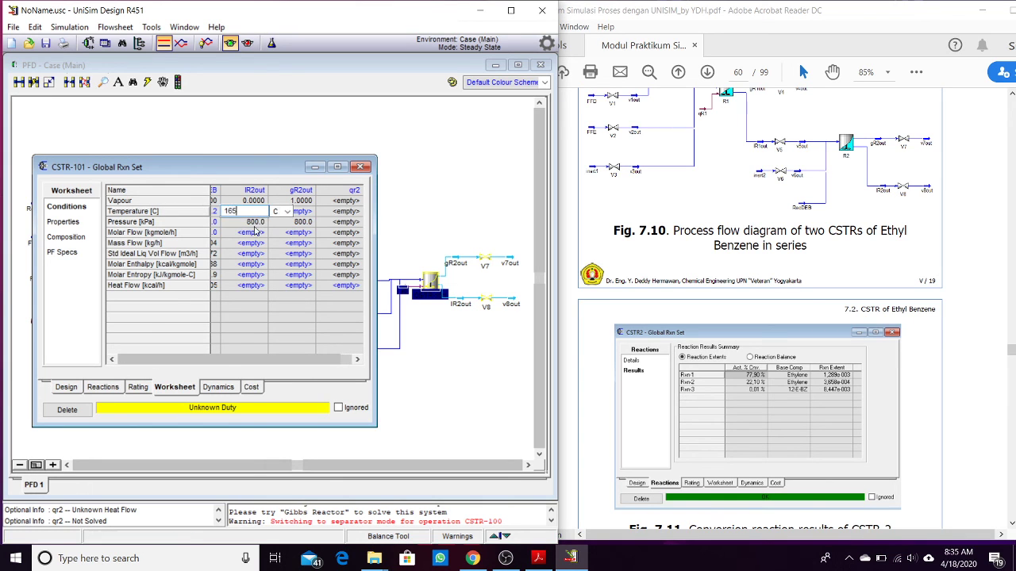
key("Return")
Check the sizing and reaction results of CSTR-101 and consult the material streams workbook in the PDF.
left_click(140, 386)
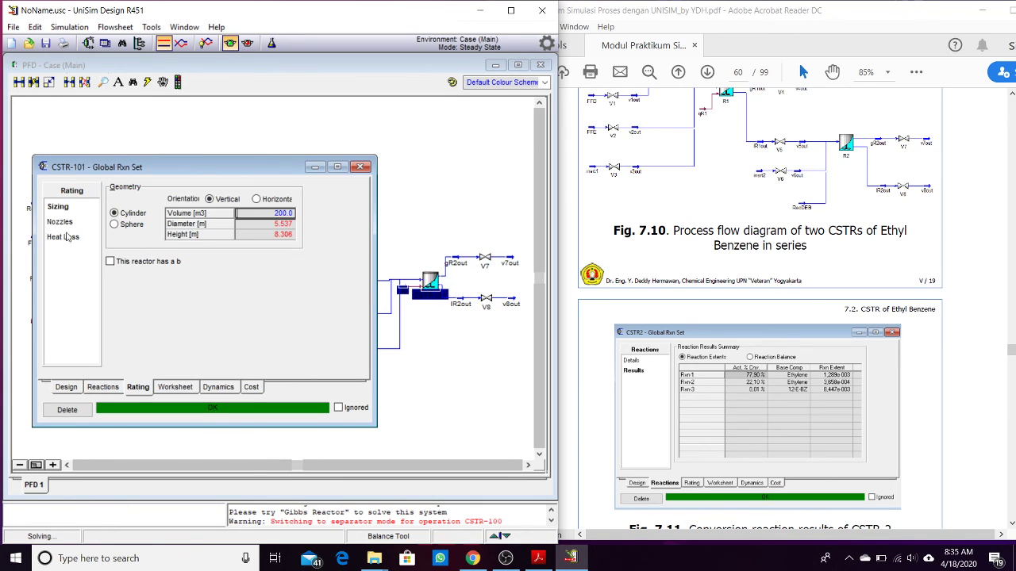
left_click(104, 387)
left_click(62, 224)
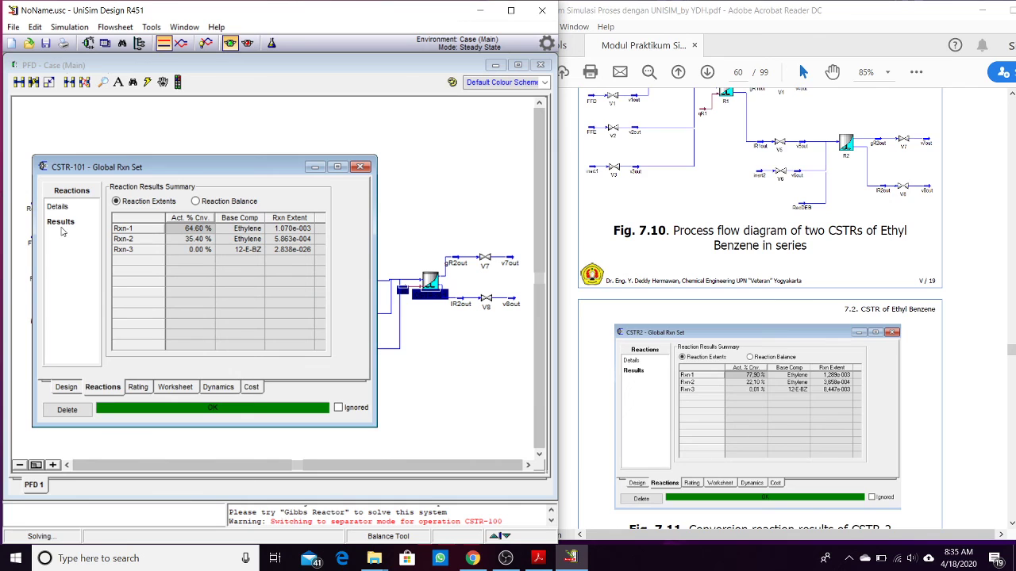
scroll(713, 380, "down", 6)
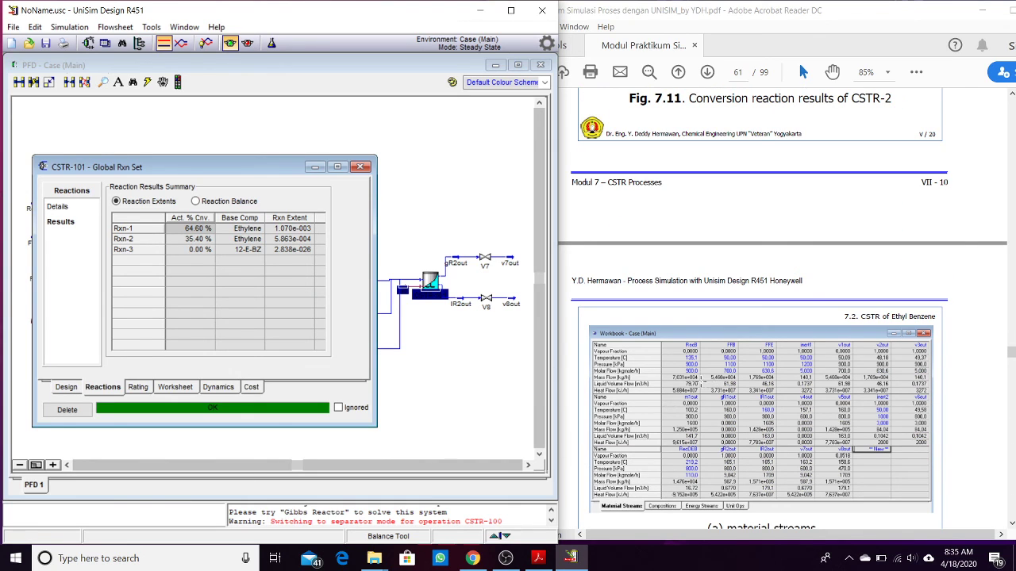
left_click(361, 166)
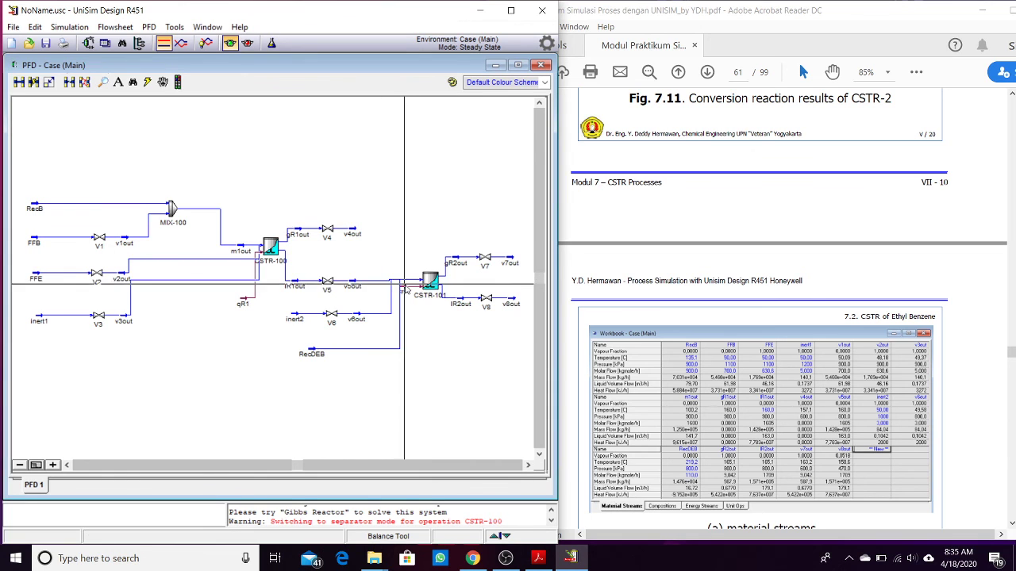
Delete the qr2 energy stream from CSTR-101 and dismiss the over-specification warning.
left_click(402, 290)
key("Delete")
left_click(490, 321)
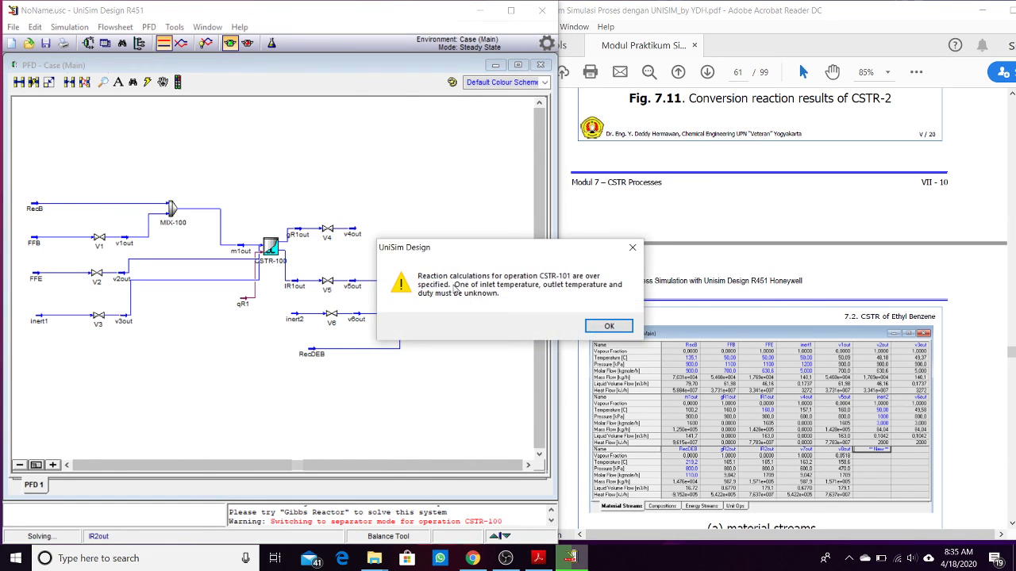
left_click(603, 324)
Inspect CSTR-101 and its outlet streams, and clear the specified temperature of IR2out.
double_click(429, 284)
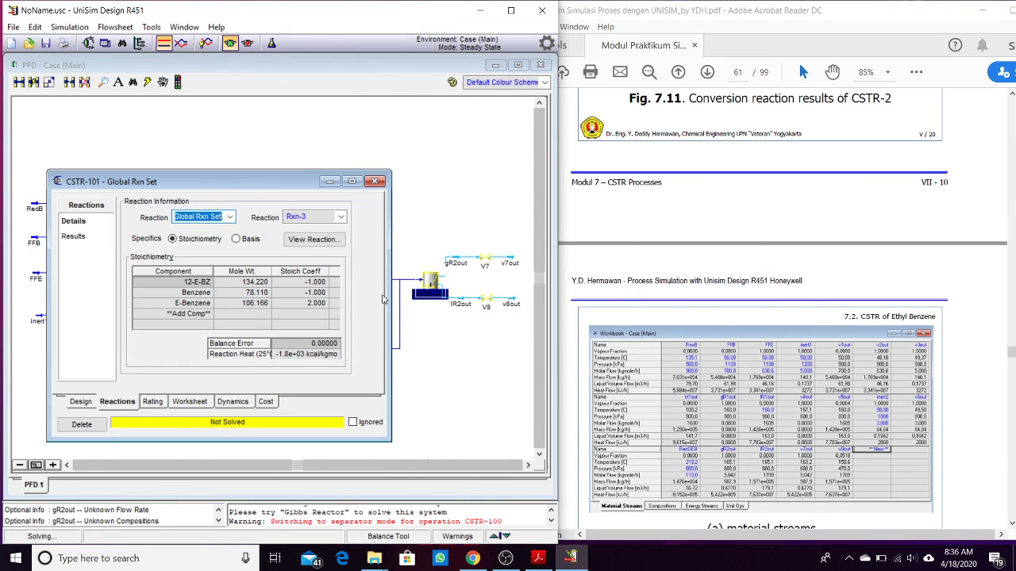
left_click(372, 182)
double_click(455, 262)
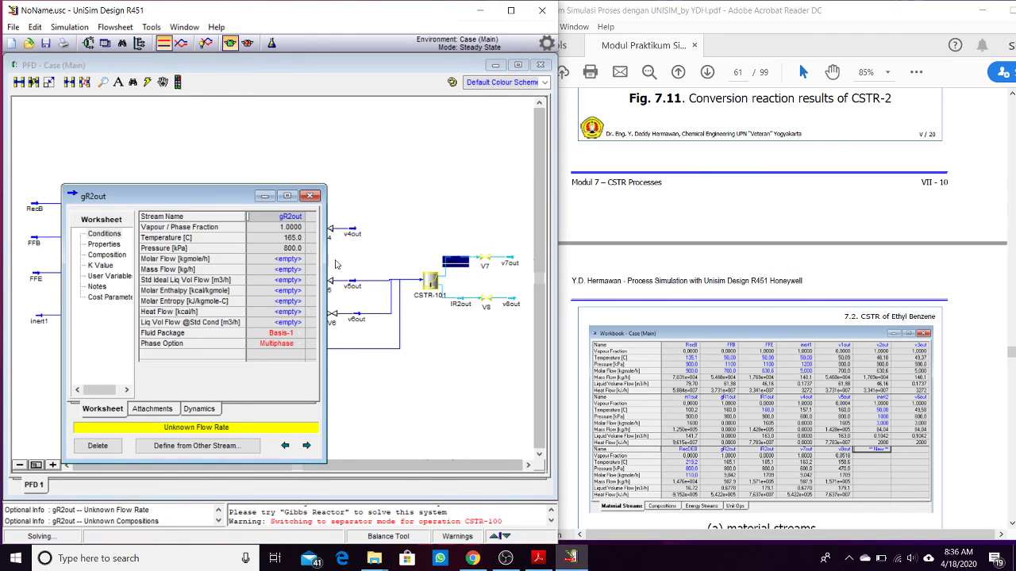
left_click(312, 196)
double_click(458, 303)
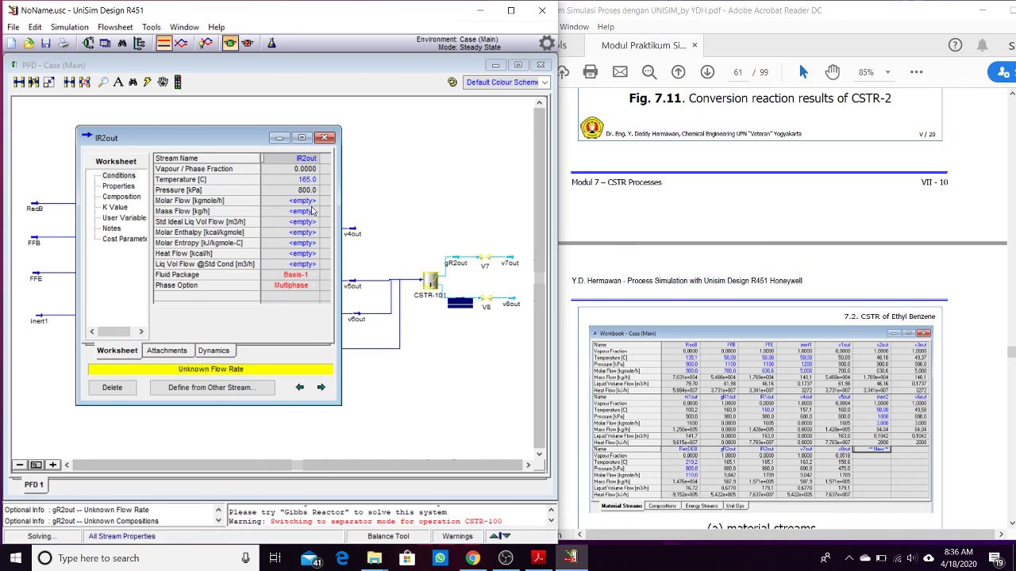
left_click(306, 180)
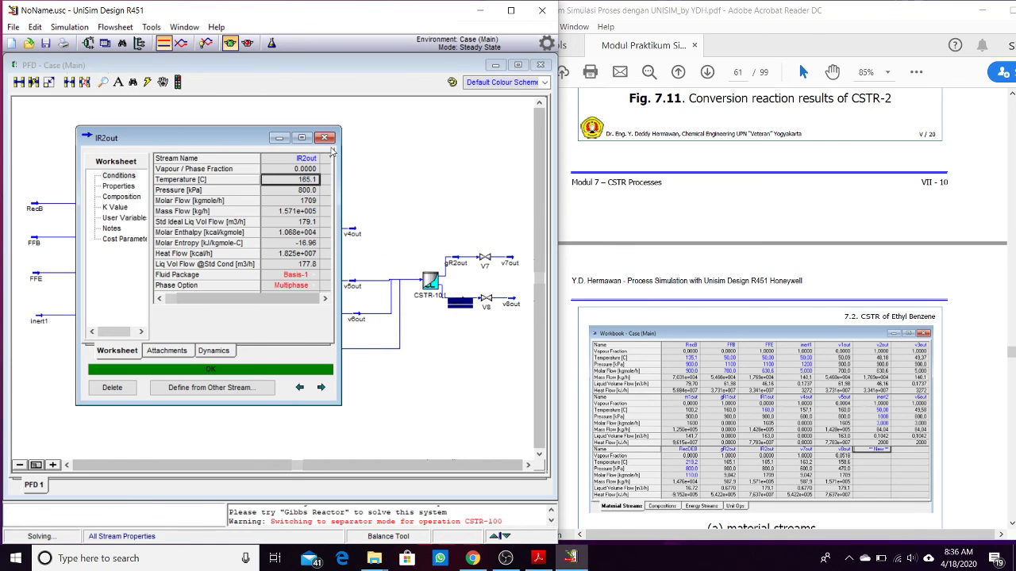
left_click(324, 137)
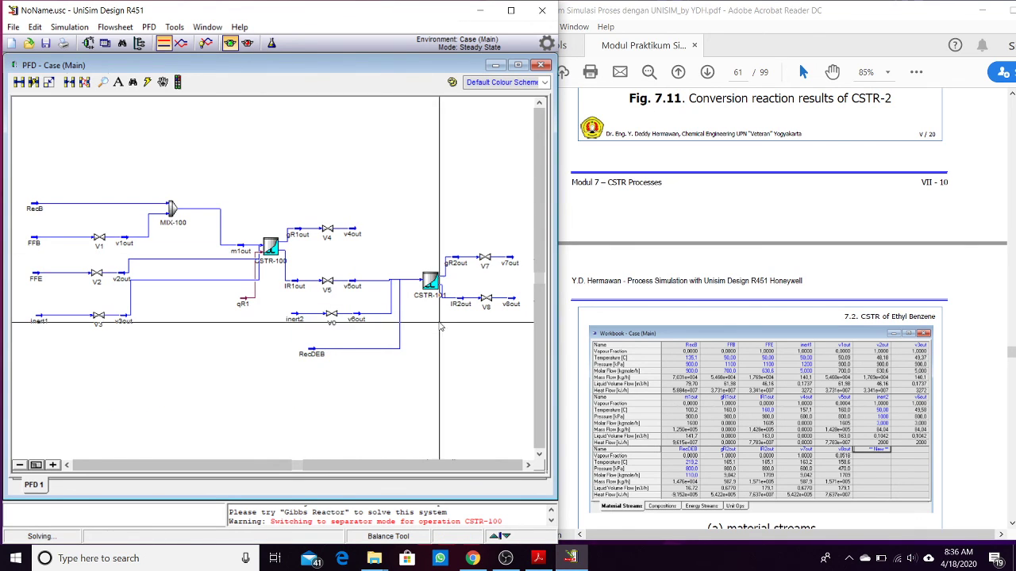